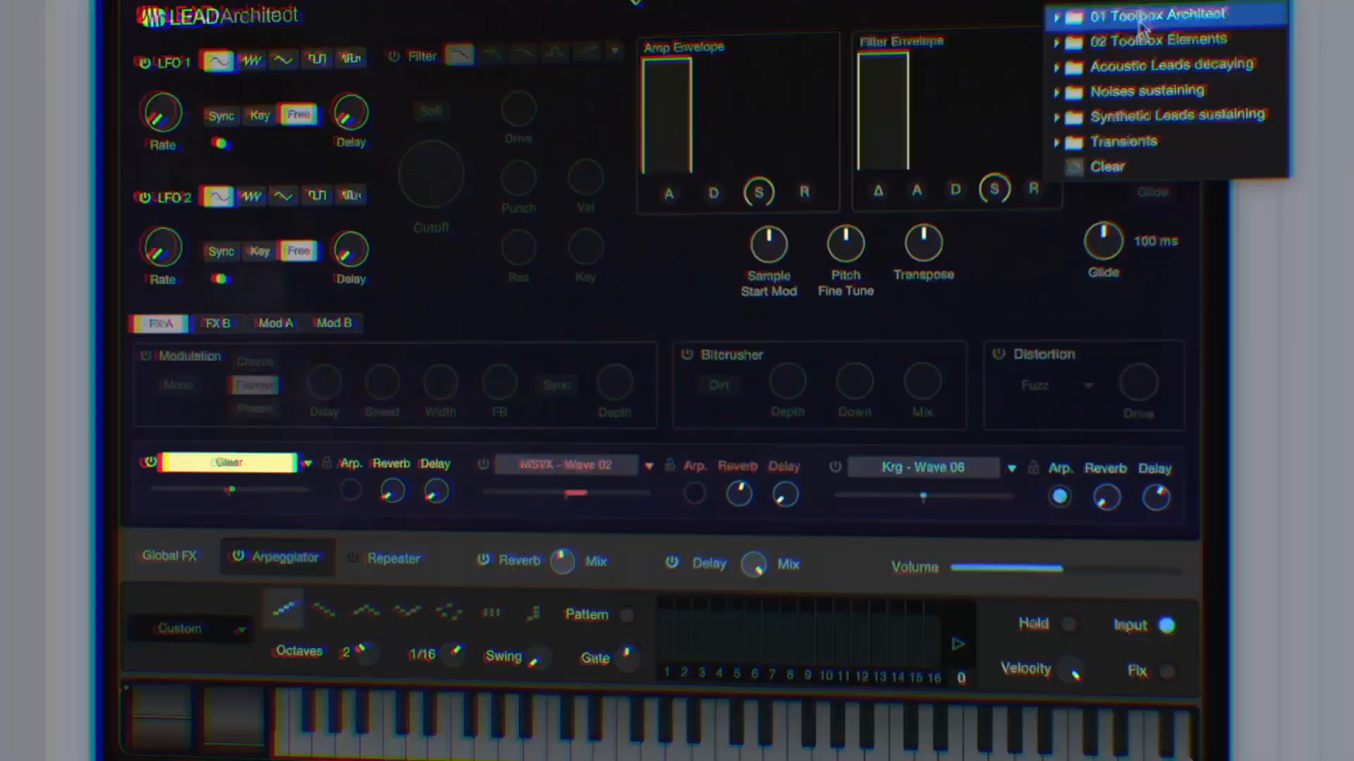
- Browse the Attacks, Decay and Noise folders of 01 Toolbox Architect in the preset list
{"action": "left_click", "coordinate": [1141, 17]}
{"action": "left_click", "coordinate": [1080, 82]}
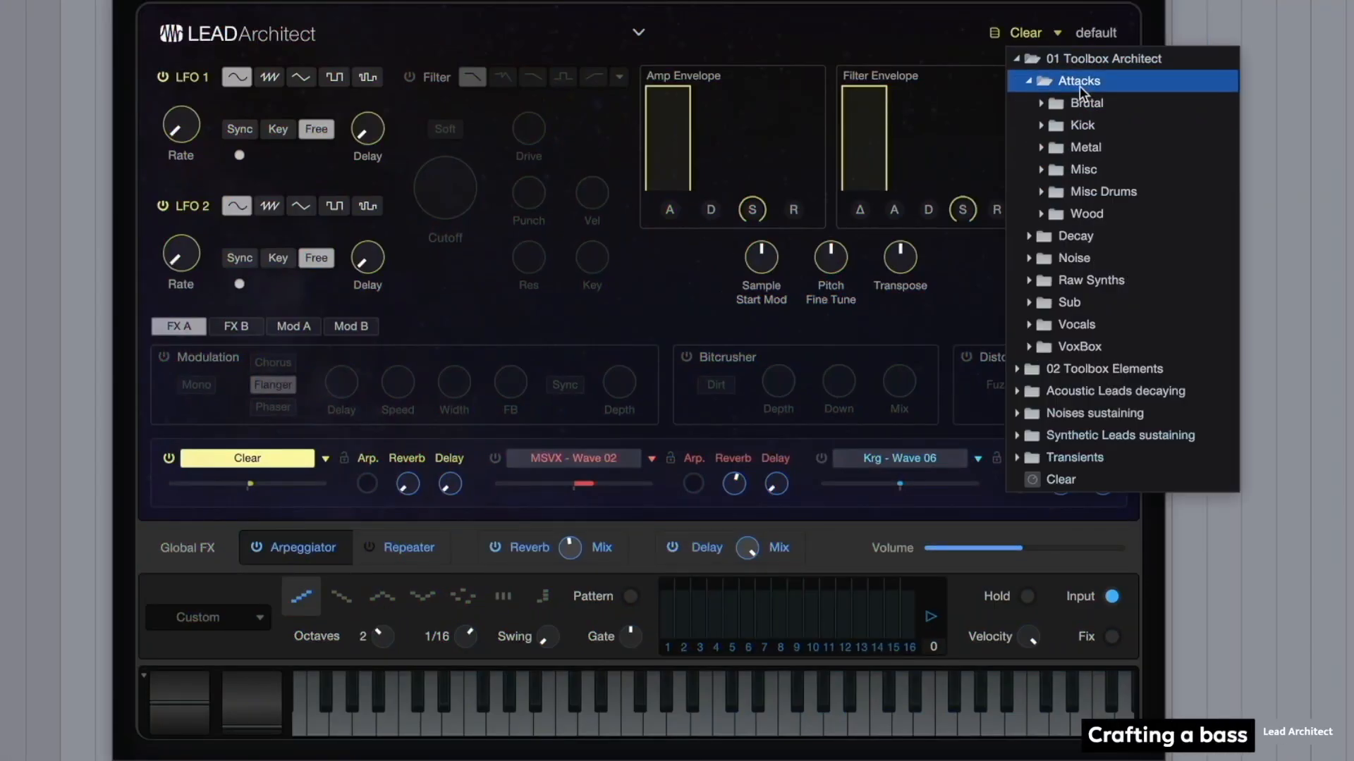
{"action": "left_click", "coordinate": [1080, 85]}
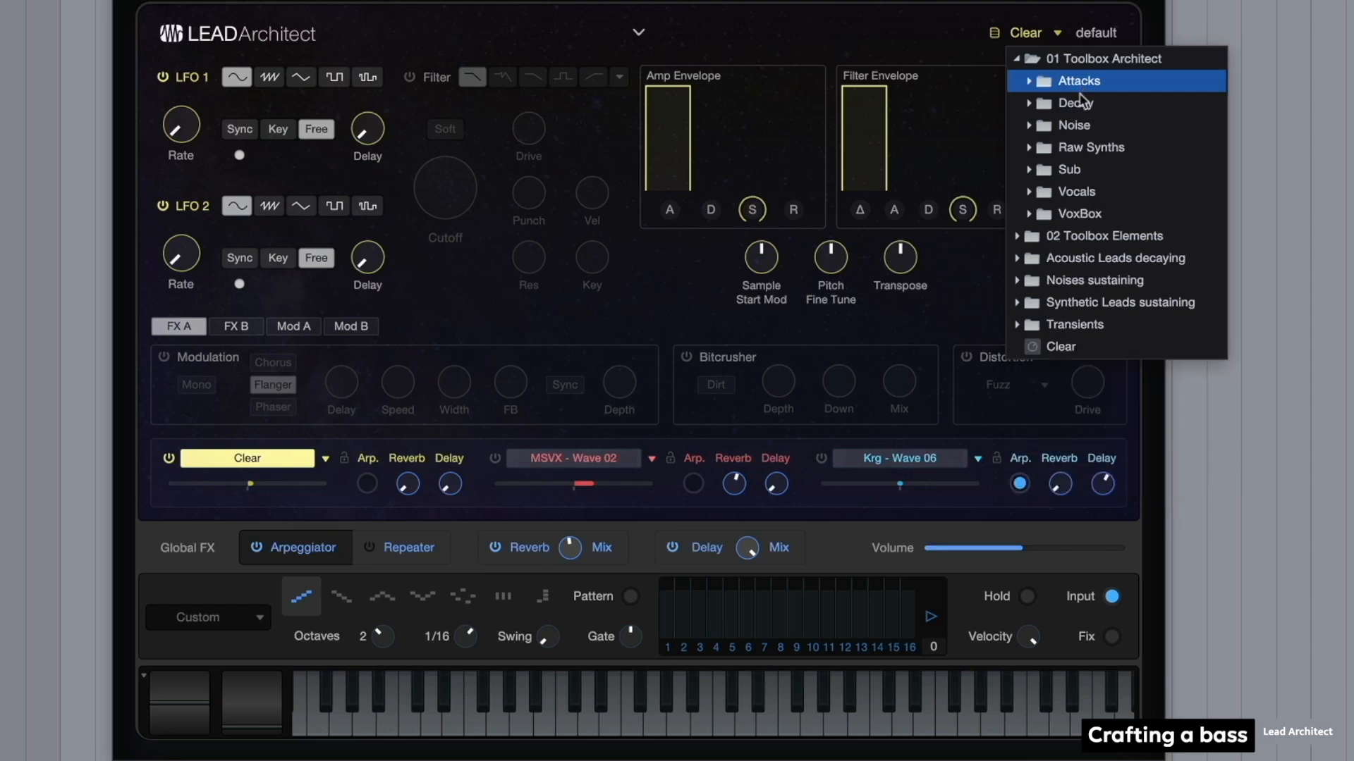
{"action": "left_click", "coordinate": [1079, 103]}
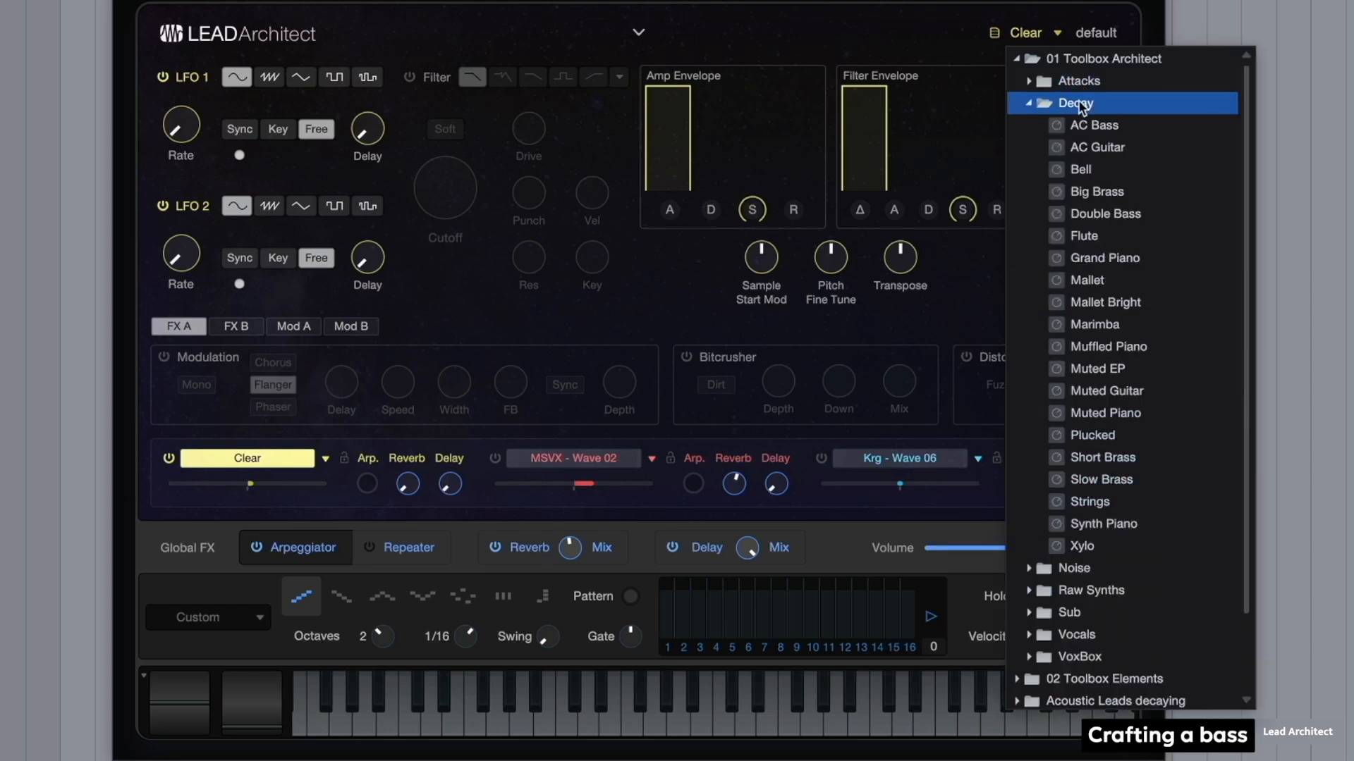
{"action": "left_click", "coordinate": [1079, 104]}
{"action": "left_click", "coordinate": [1067, 127]}
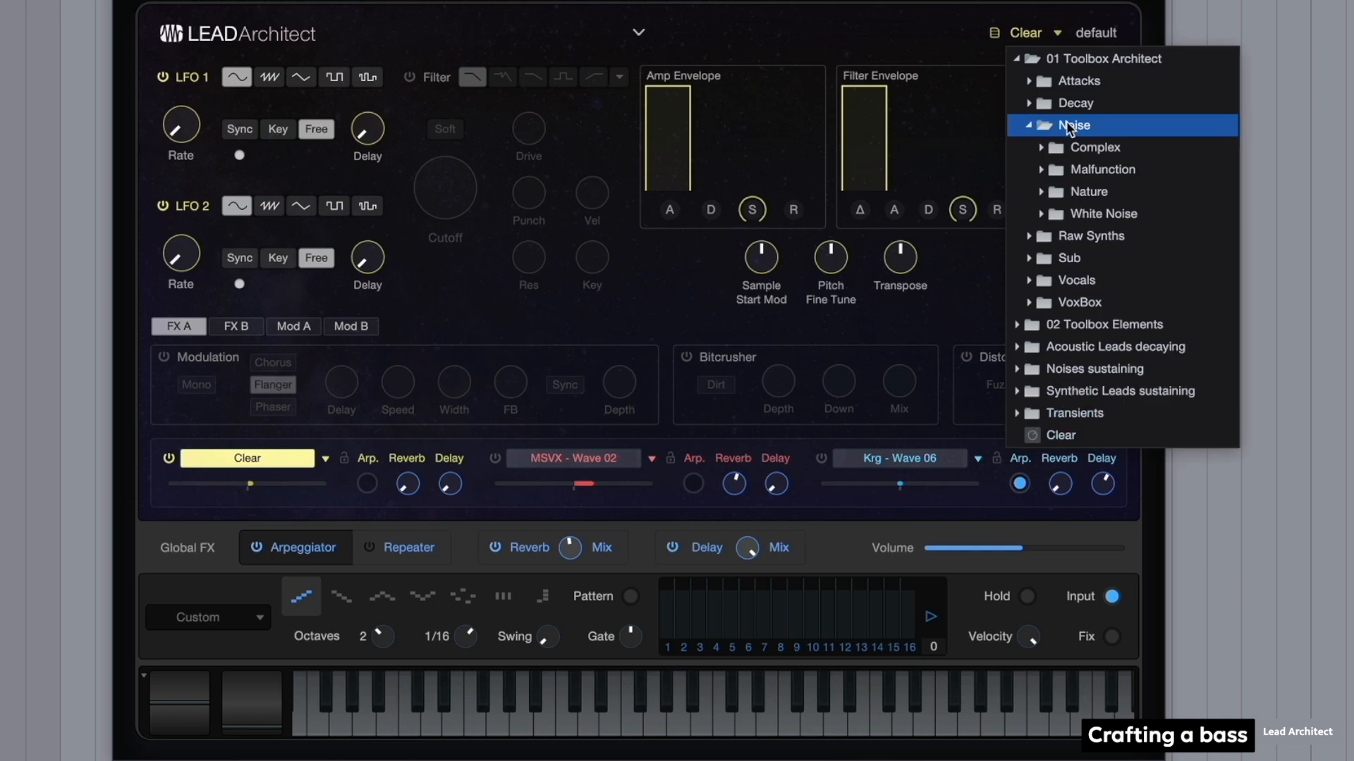
{"action": "left_click", "coordinate": [1066, 121]}
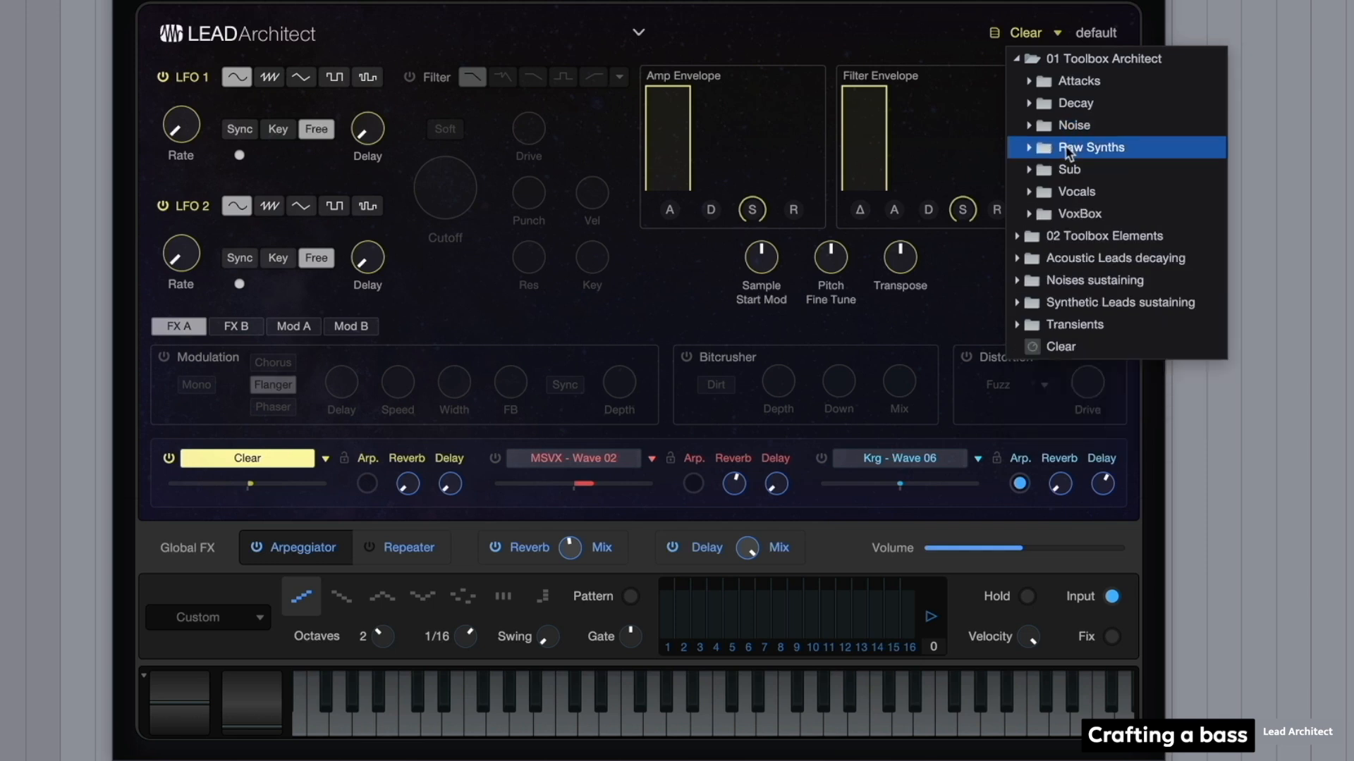
- Look through the Raw Synths, Sub, Vocals and VoxBox folders of 01 Toolbox Architect, returning to the MG folder in Raw Synths
{"action": "left_click", "coordinate": [1065, 147]}
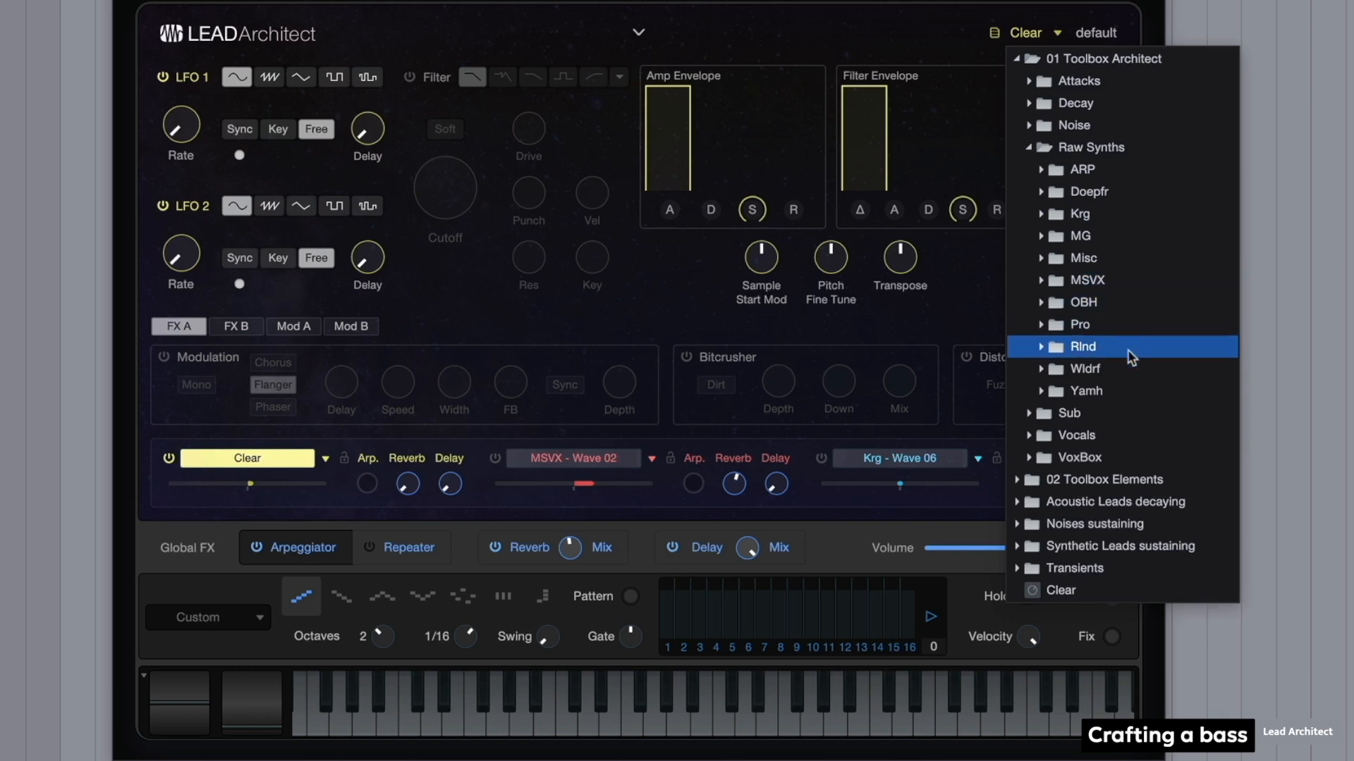
{"action": "left_click", "coordinate": [1089, 147]}
{"action": "left_click", "coordinate": [1088, 175]}
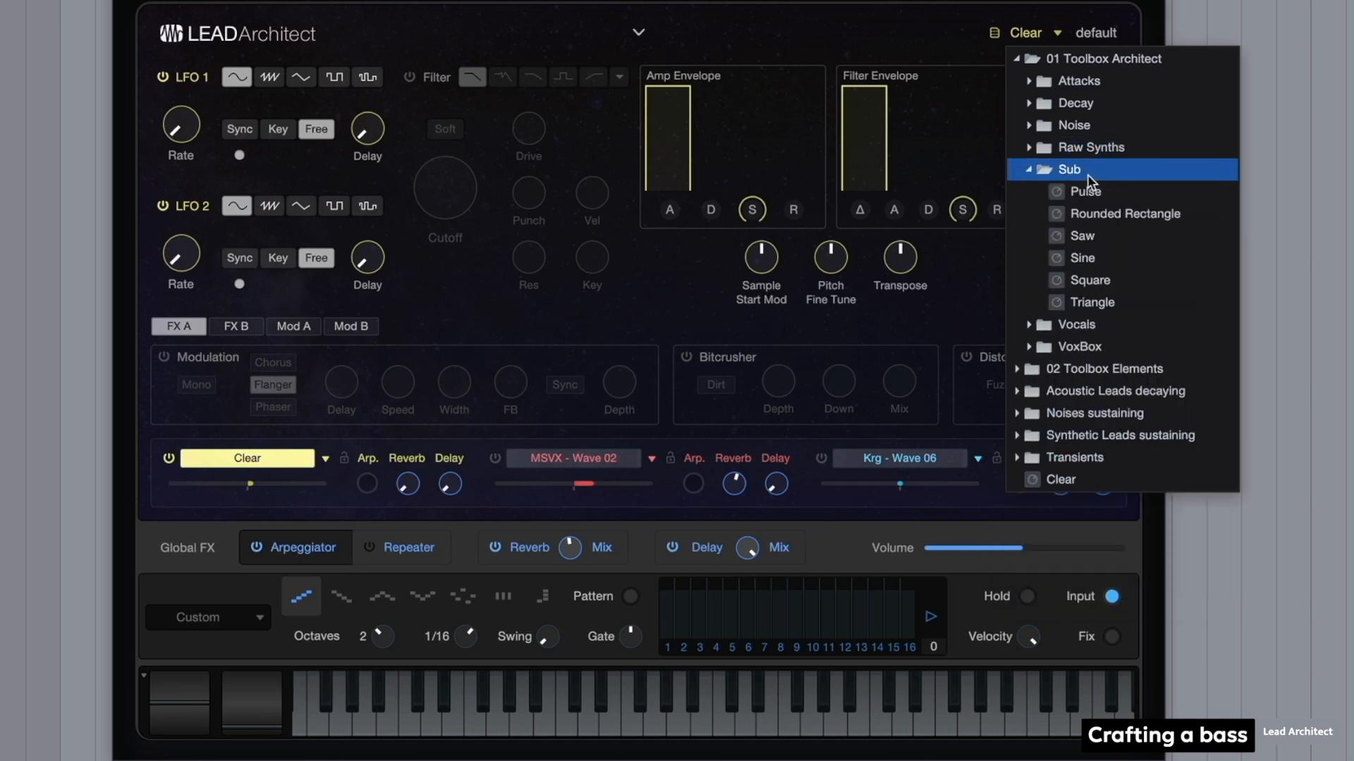
{"action": "left_click", "coordinate": [1181, 171]}
{"action": "left_click", "coordinate": [1181, 187]}
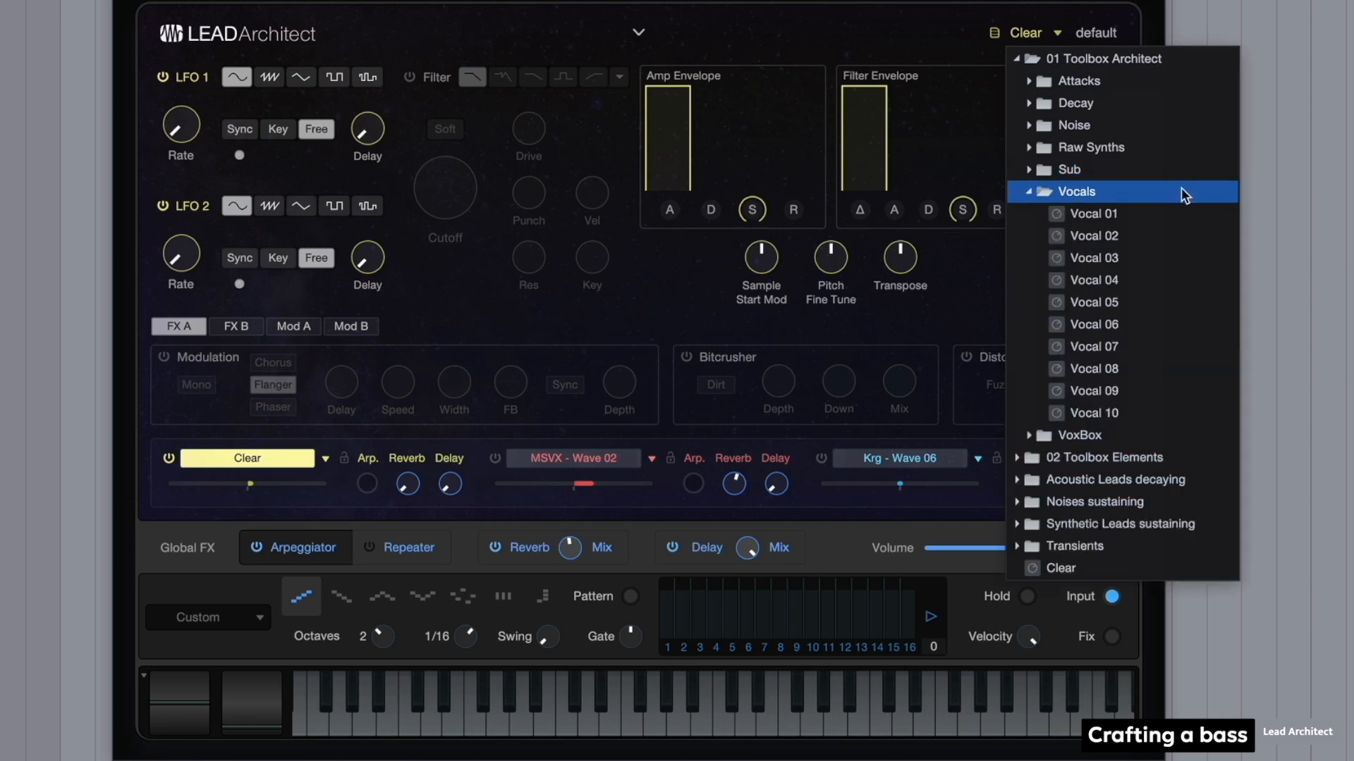
{"action": "left_click", "coordinate": [1181, 187]}
{"action": "left_click", "coordinate": [1178, 217]}
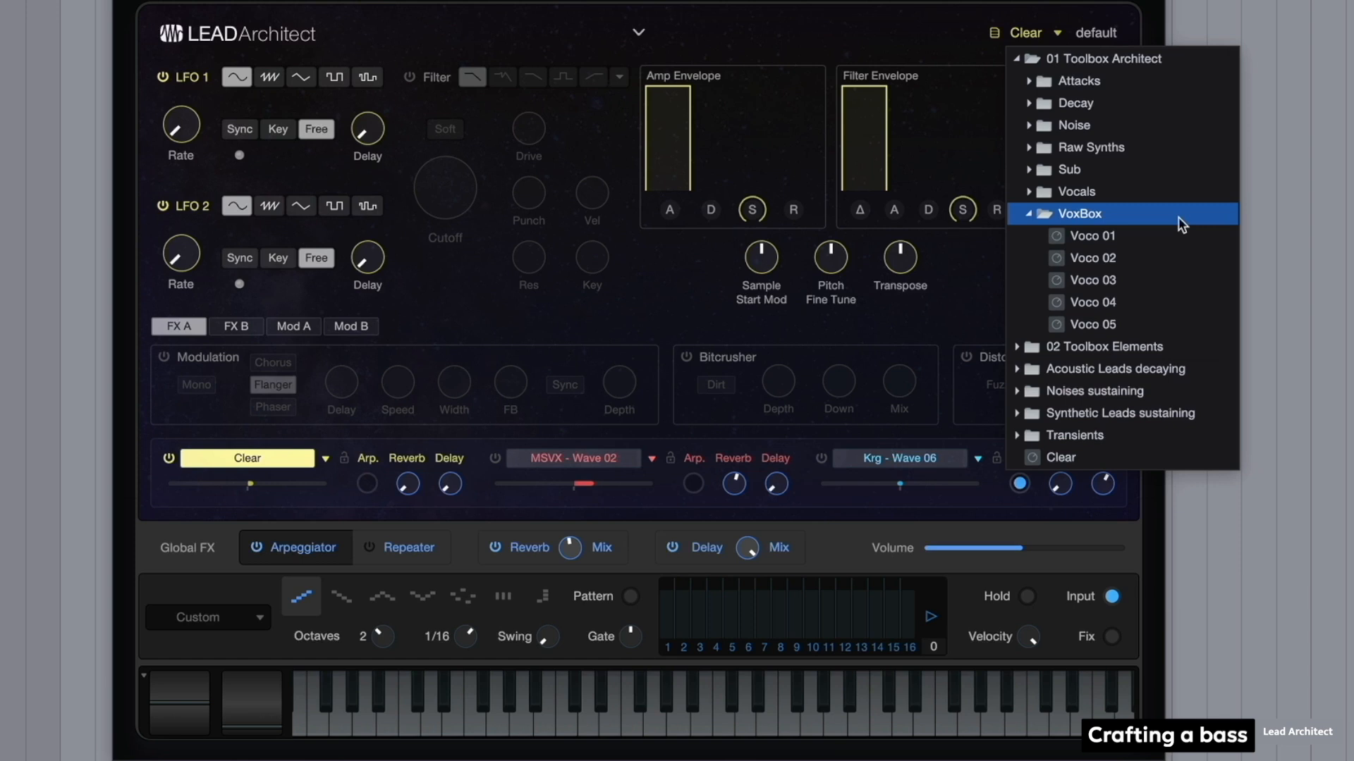
{"action": "left_click", "coordinate": [1181, 220]}
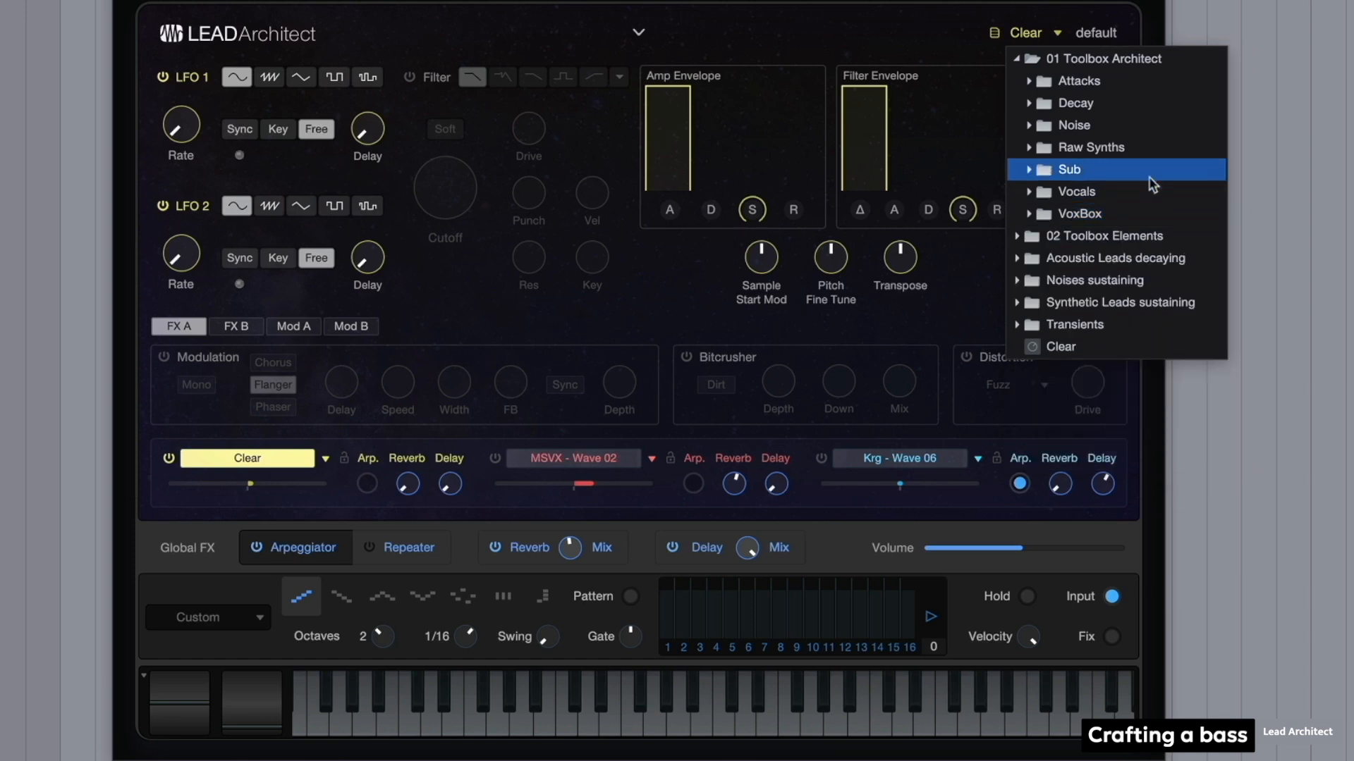
{"action": "left_click", "coordinate": [1165, 148]}
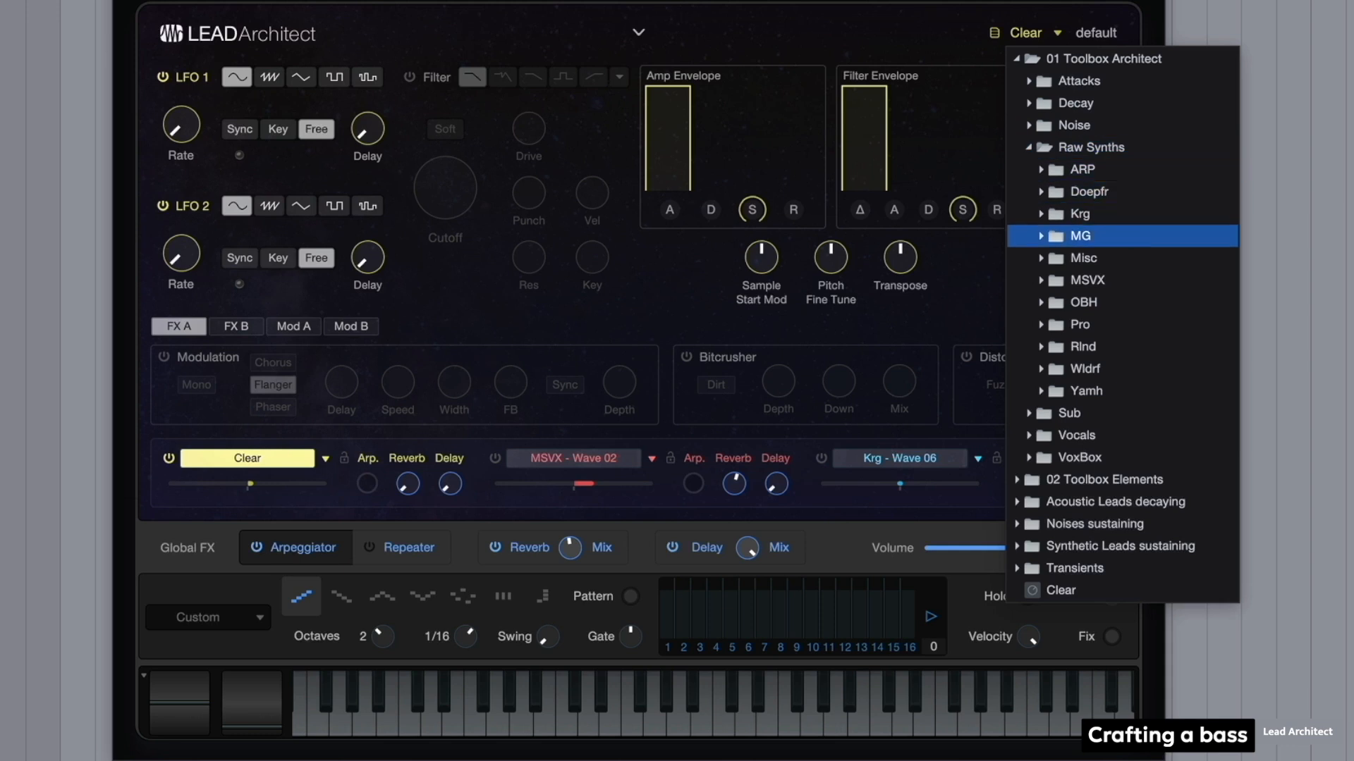
{"action": "left_click", "coordinate": [1165, 238]}
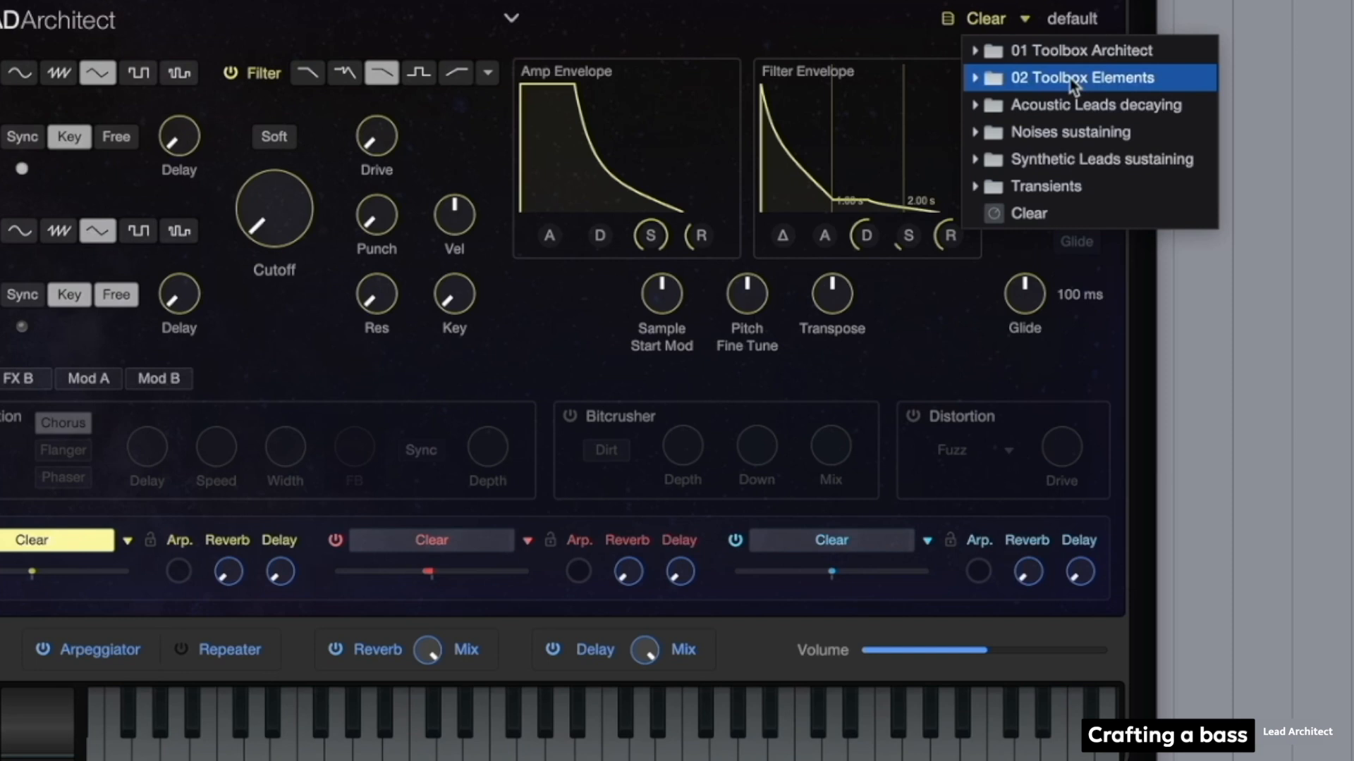
- Examine the categories inside 02 Toolbox Elements, looking through its Basses and Bells presets
{"action": "left_click", "coordinate": [1079, 84]}
{"action": "left_click", "coordinate": [1050, 133]}
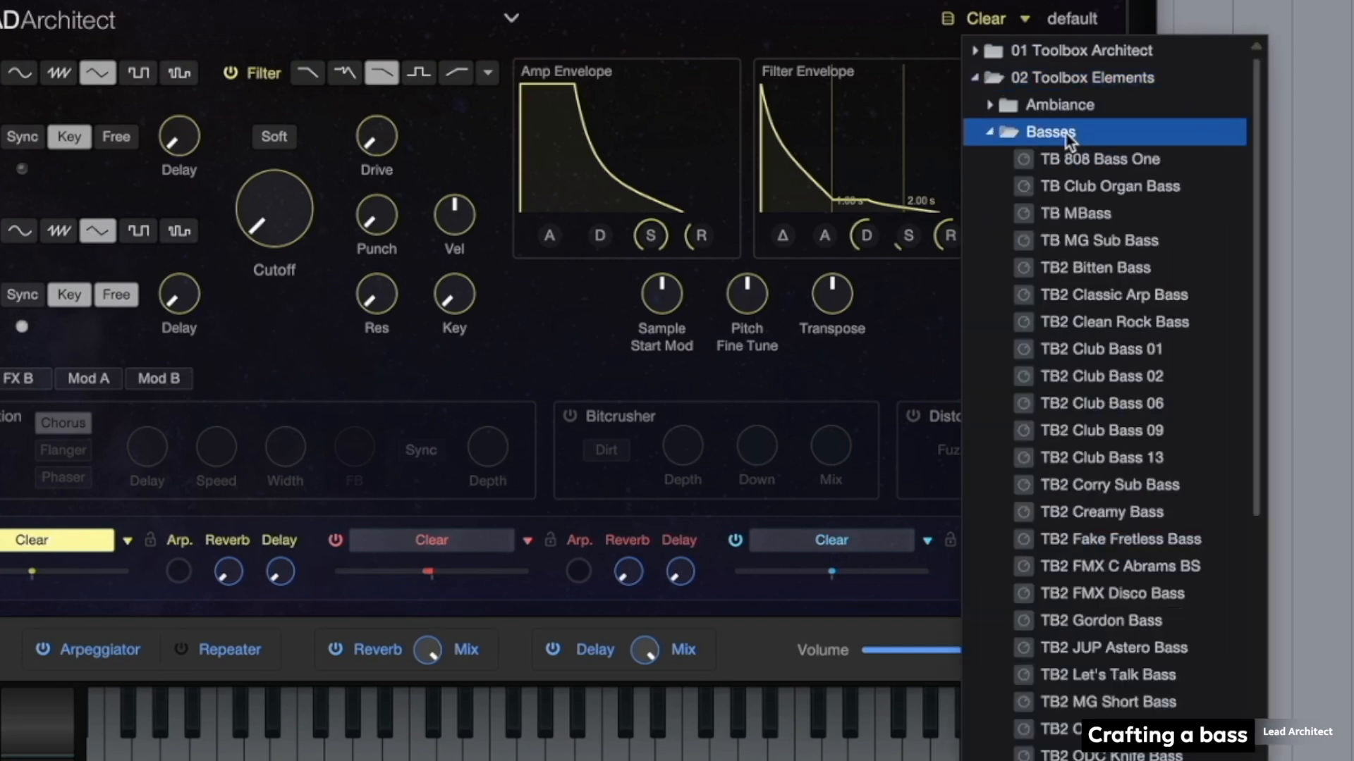
{"action": "scroll", "coordinate": [1064, 132], "scroll_direction": "down", "scroll_amount": 3}
{"action": "scroll", "coordinate": [1064, 132], "scroll_direction": "up", "scroll_amount": 3}
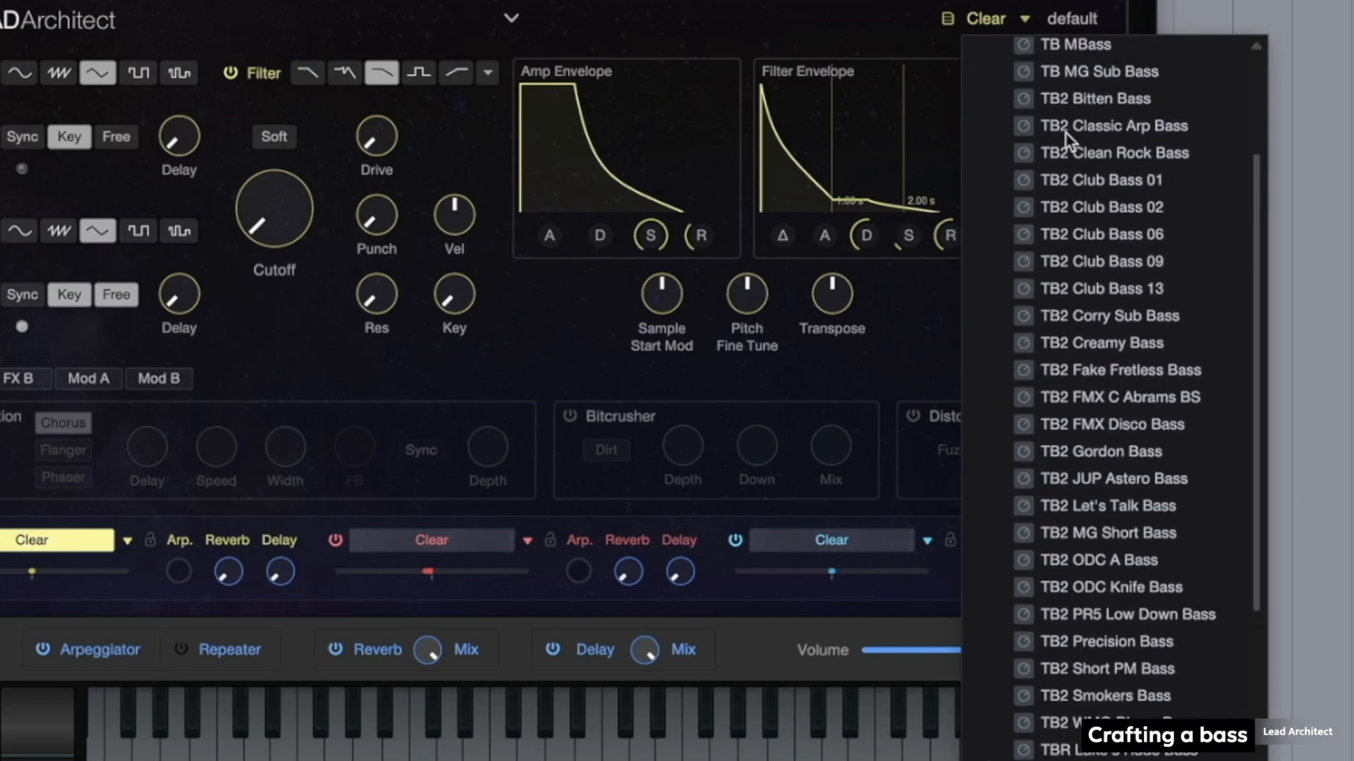
{"action": "left_click", "coordinate": [1066, 134]}
{"action": "left_click", "coordinate": [1064, 158]}
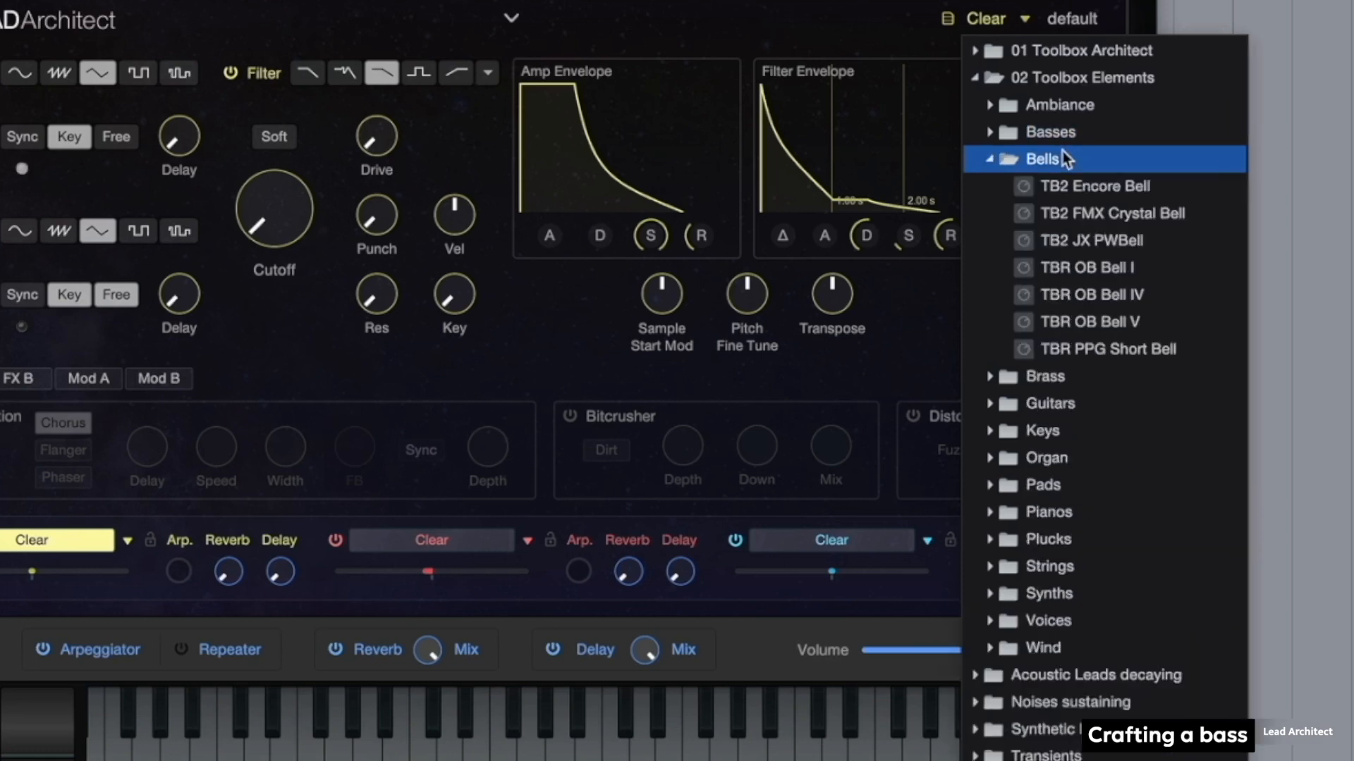
{"action": "left_click", "coordinate": [1063, 158]}
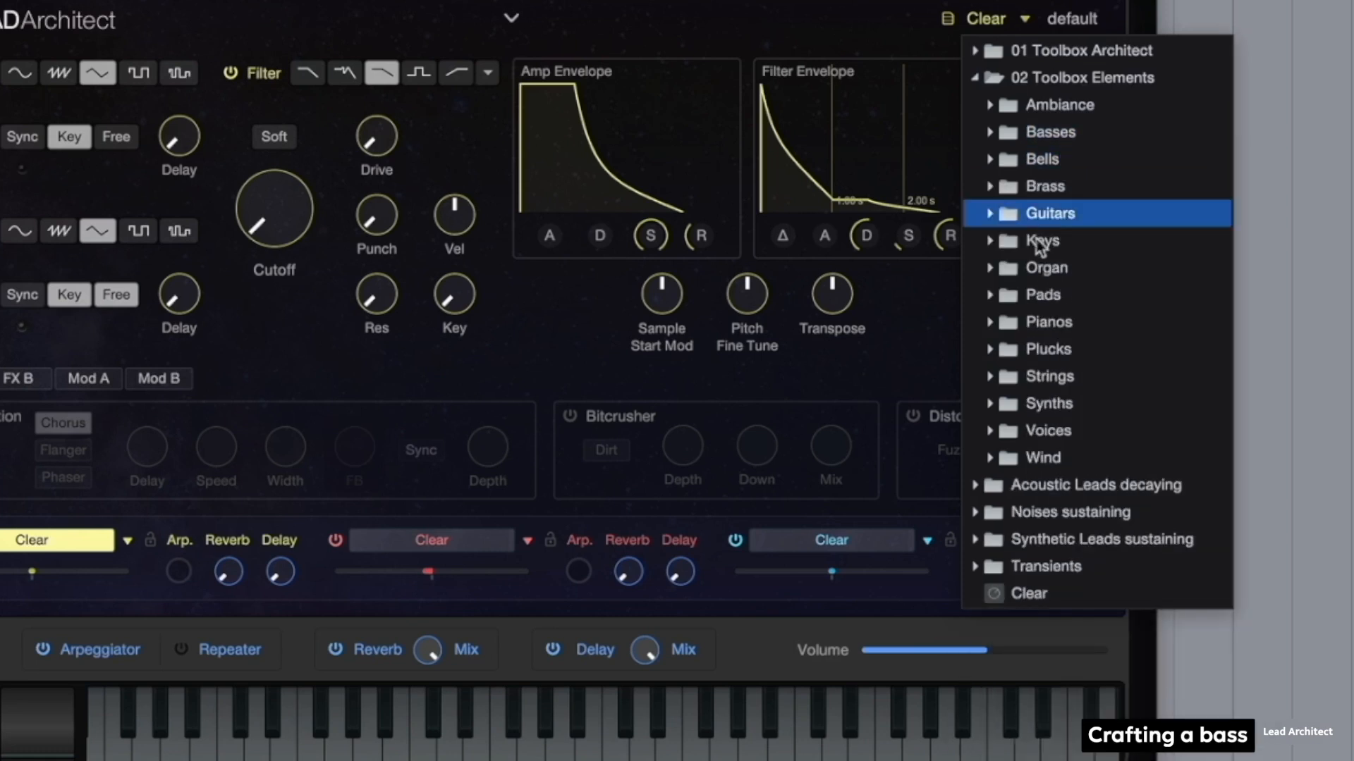
{"action": "left_click", "coordinate": [1111, 80]}
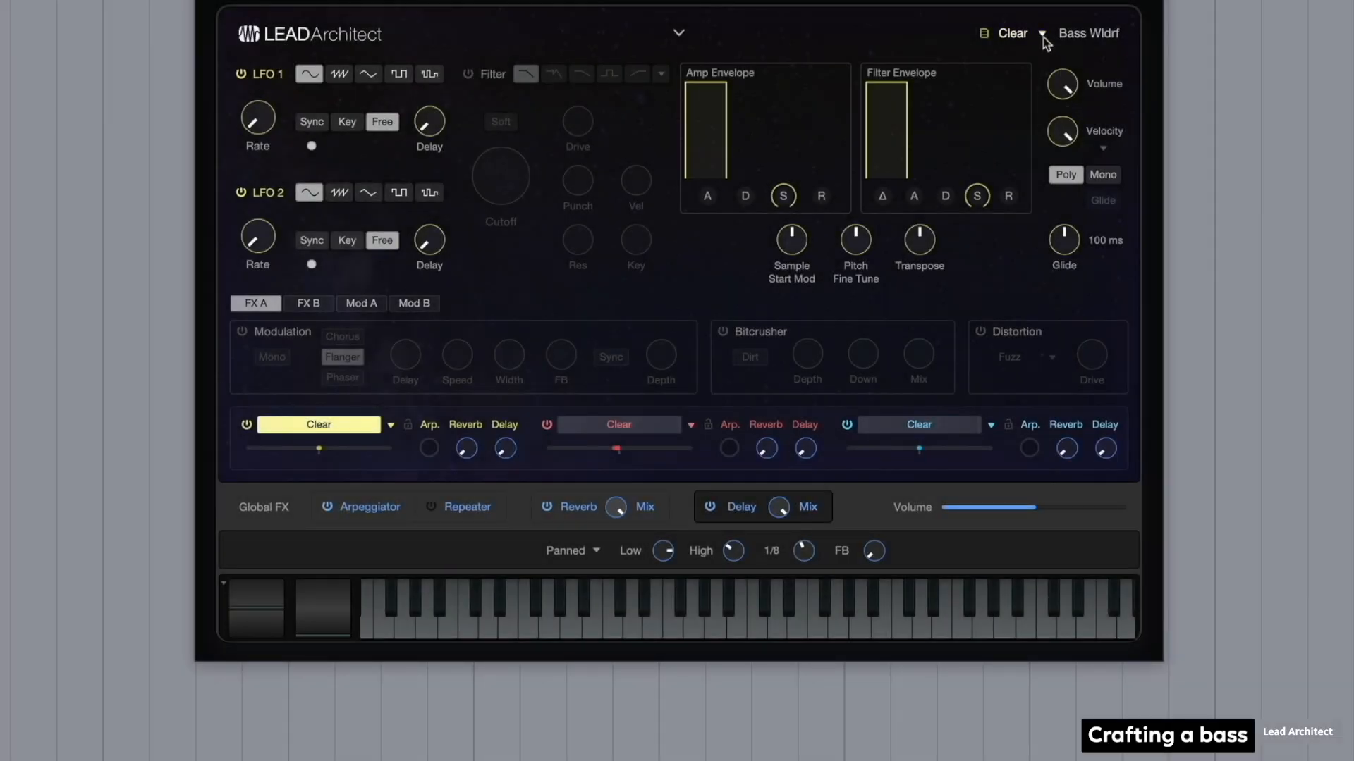
- Load the Wldrf - Wave 04 raw synth from 01 Toolbox Architect into the first (yellow) layer
{"action": "left_click", "coordinate": [1042, 36]}
{"action": "scroll", "coordinate": [1051, 86], "scroll_direction": "up", "scroll_amount": 10}
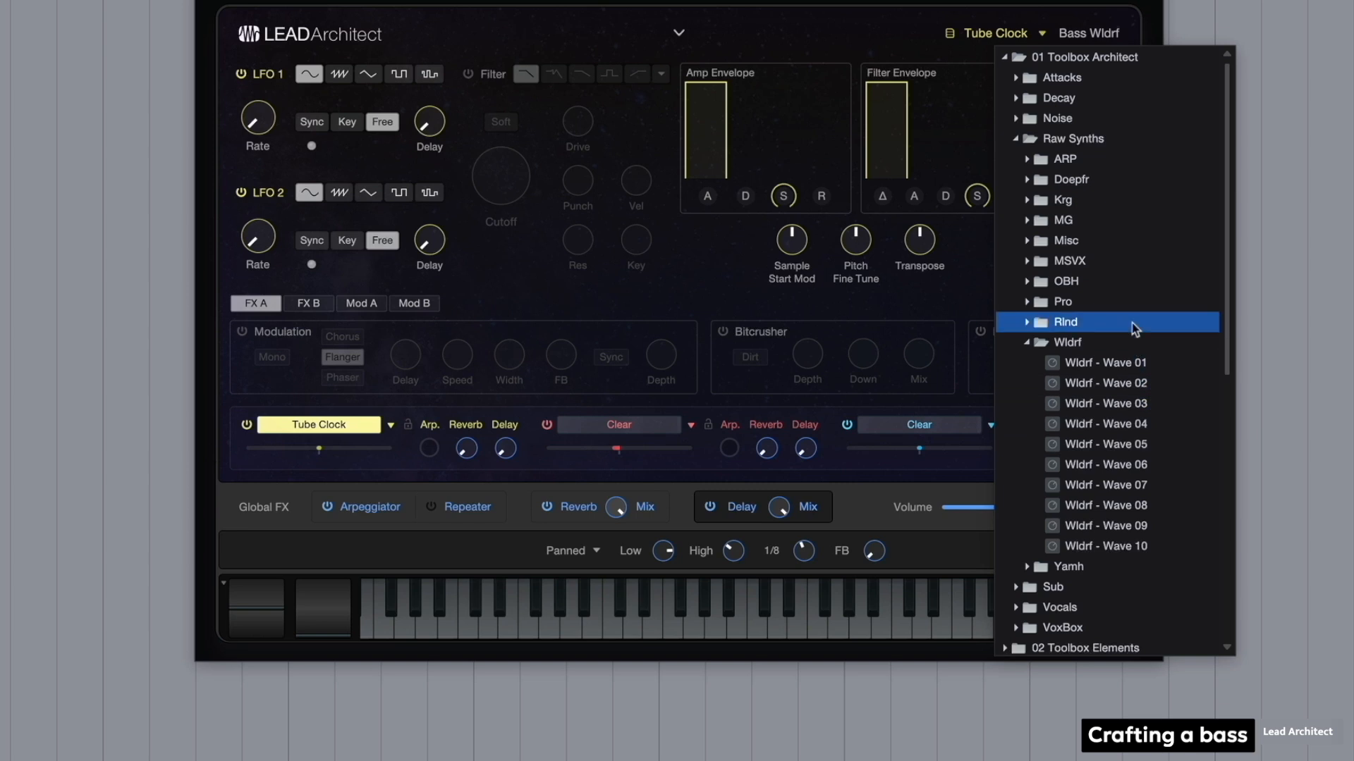
{"action": "left_click", "coordinate": [1112, 427]}
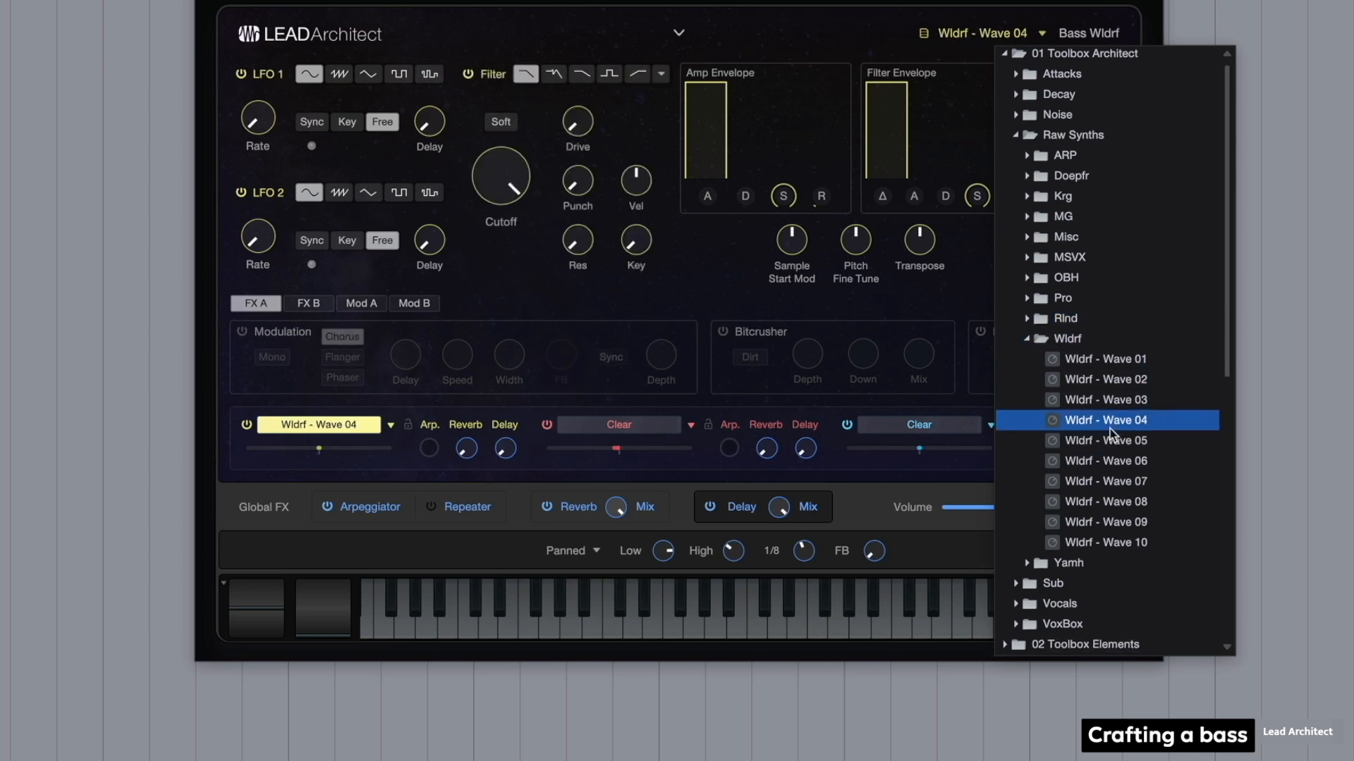
{"action": "key", "text": "Escape"}
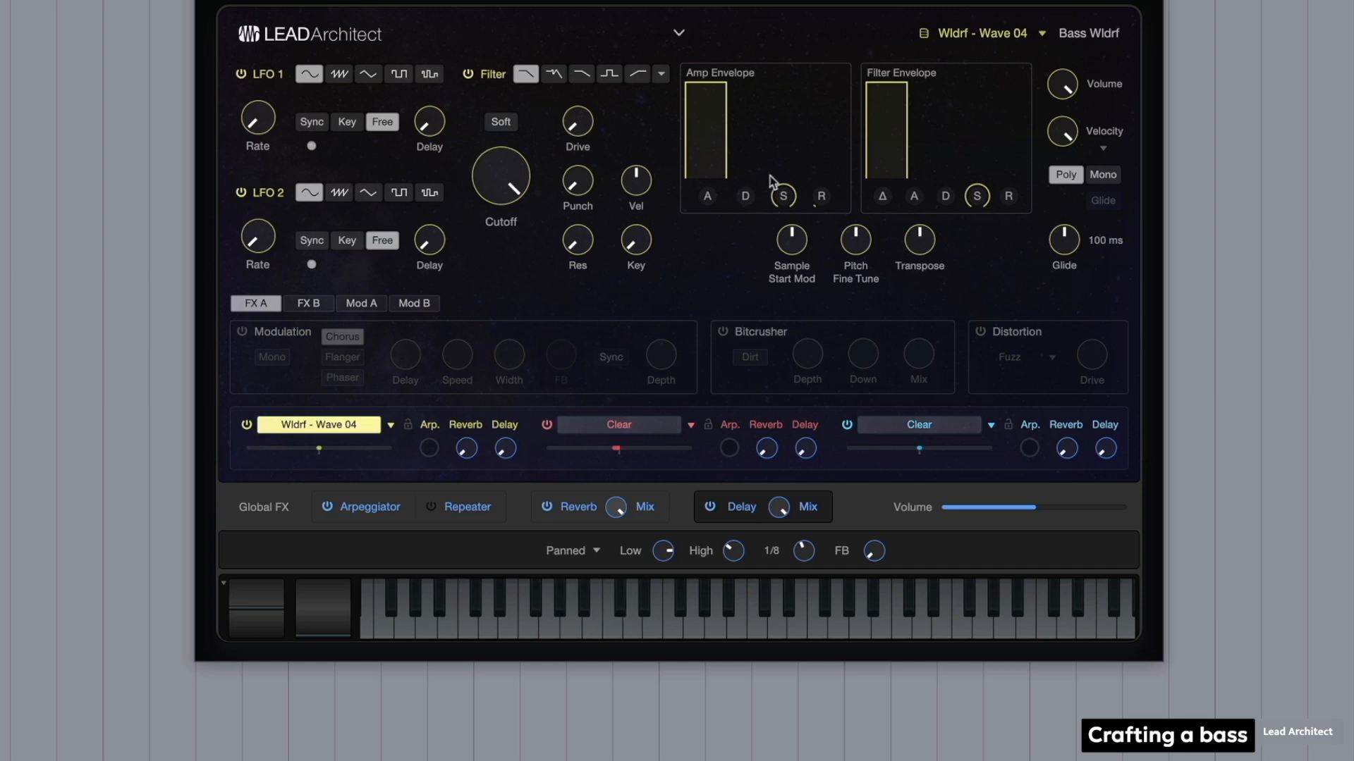
- Shape a short plucked amp envelope with sustain at minimum and a brief decay
{"action": "left_click_drag", "start_coordinate": [770, 204], "coordinate": [759, 384]}
{"action": "left_click_drag", "start_coordinate": [739, 194], "coordinate": [760, 135]}
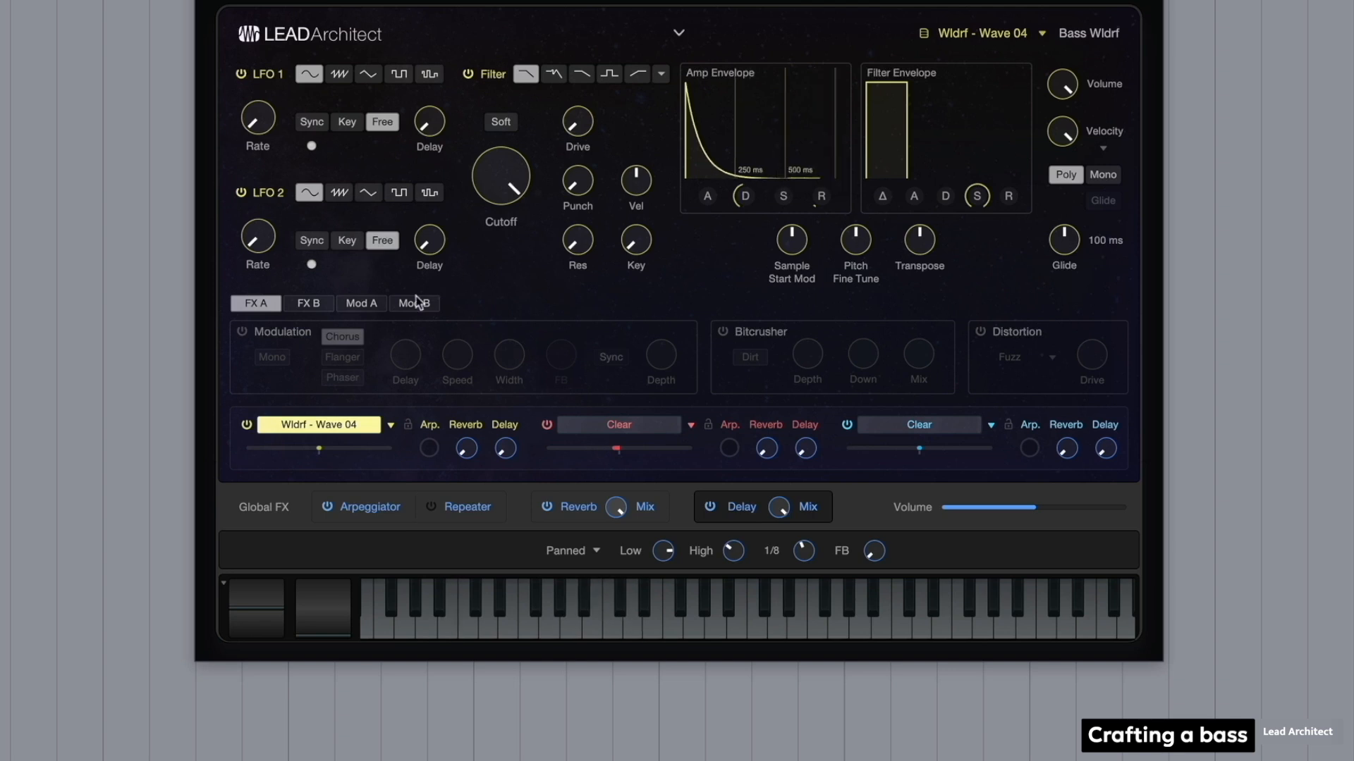
- Route Amp Env to Filter - Cutoff in slot 1 of Mod A with a strong positive amount
{"action": "left_click", "coordinate": [363, 304]}
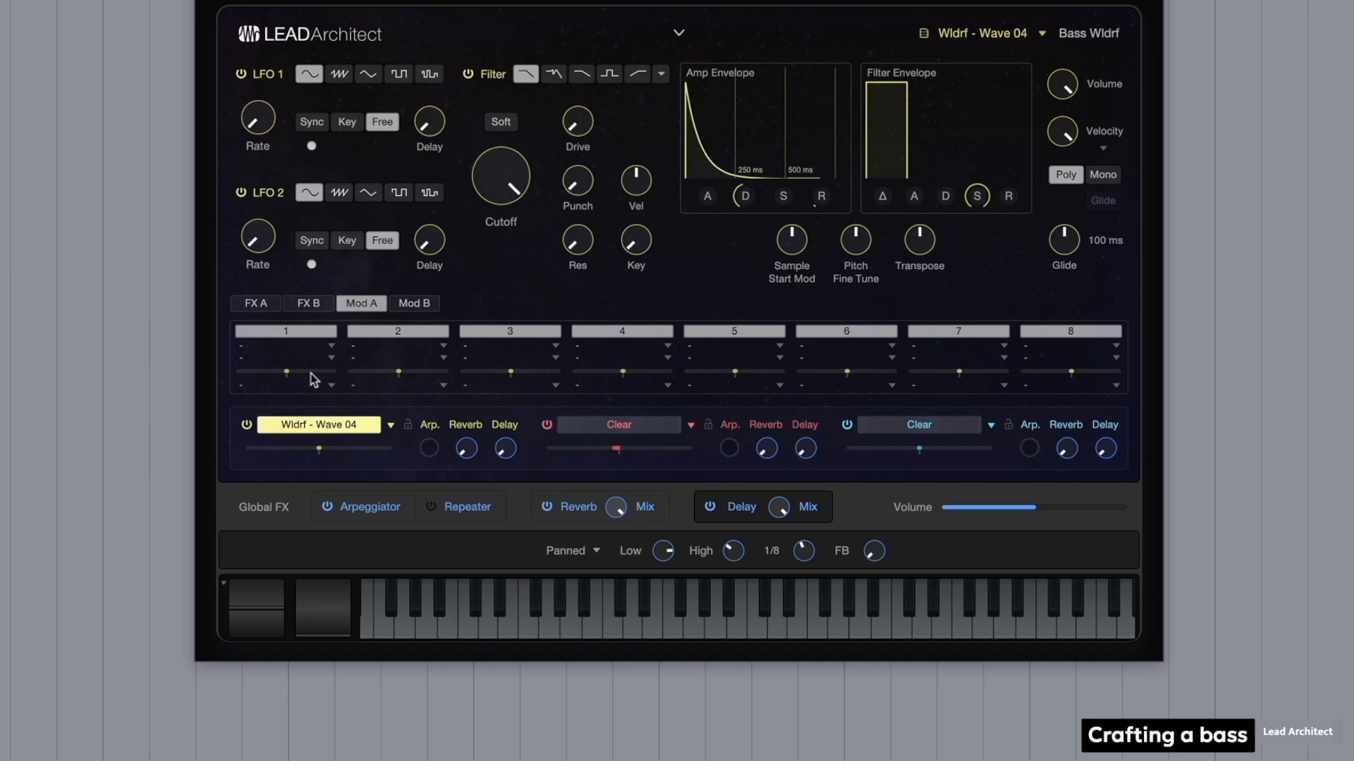
{"action": "left_click", "coordinate": [328, 350]}
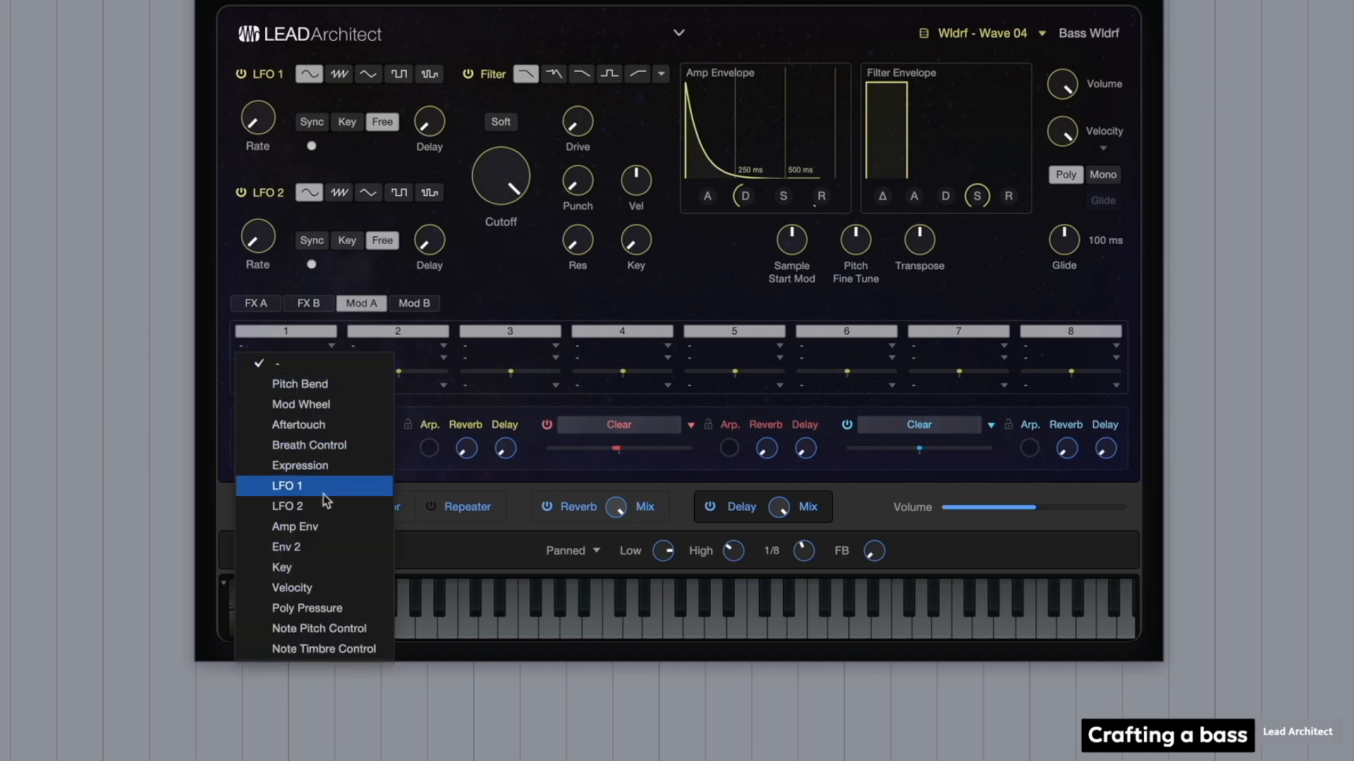
{"action": "left_click", "coordinate": [332, 526]}
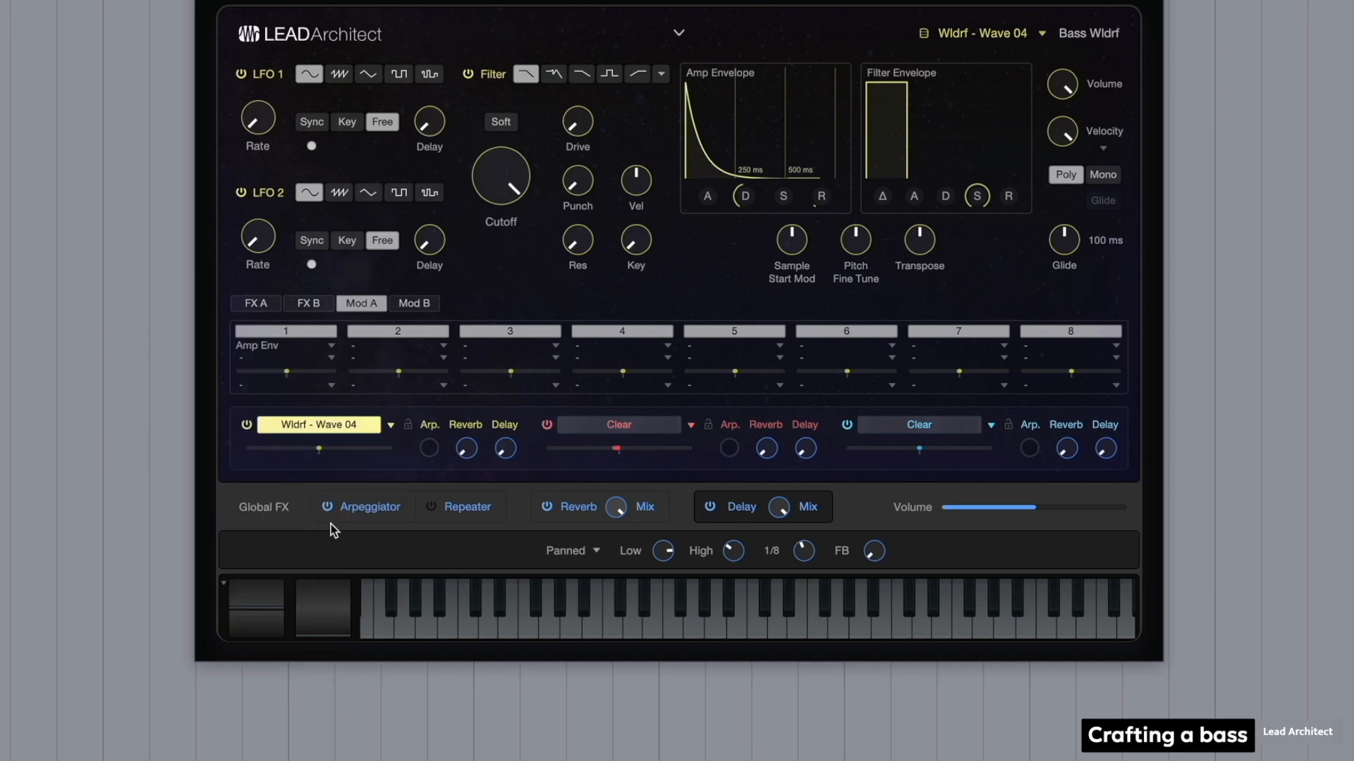
{"action": "left_click", "coordinate": [336, 384]}
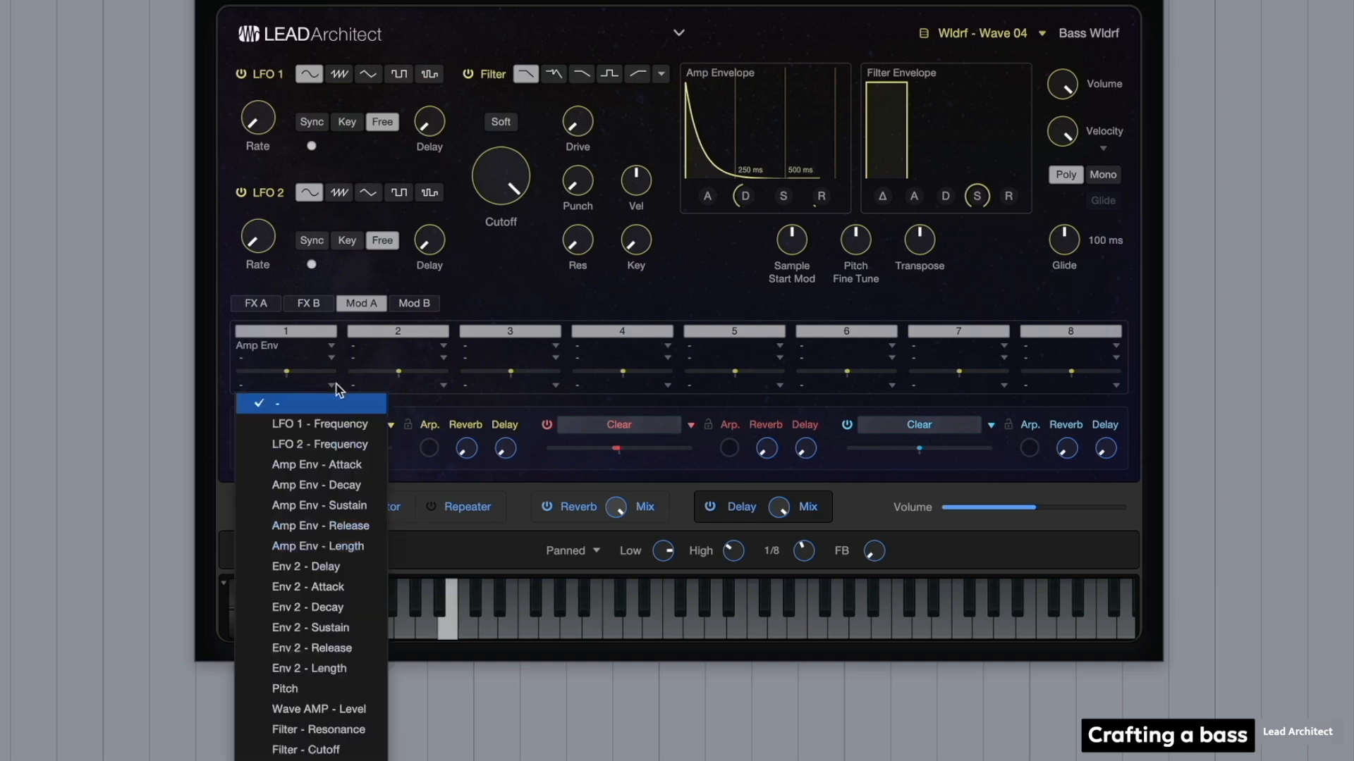
{"action": "left_click", "coordinate": [334, 749]}
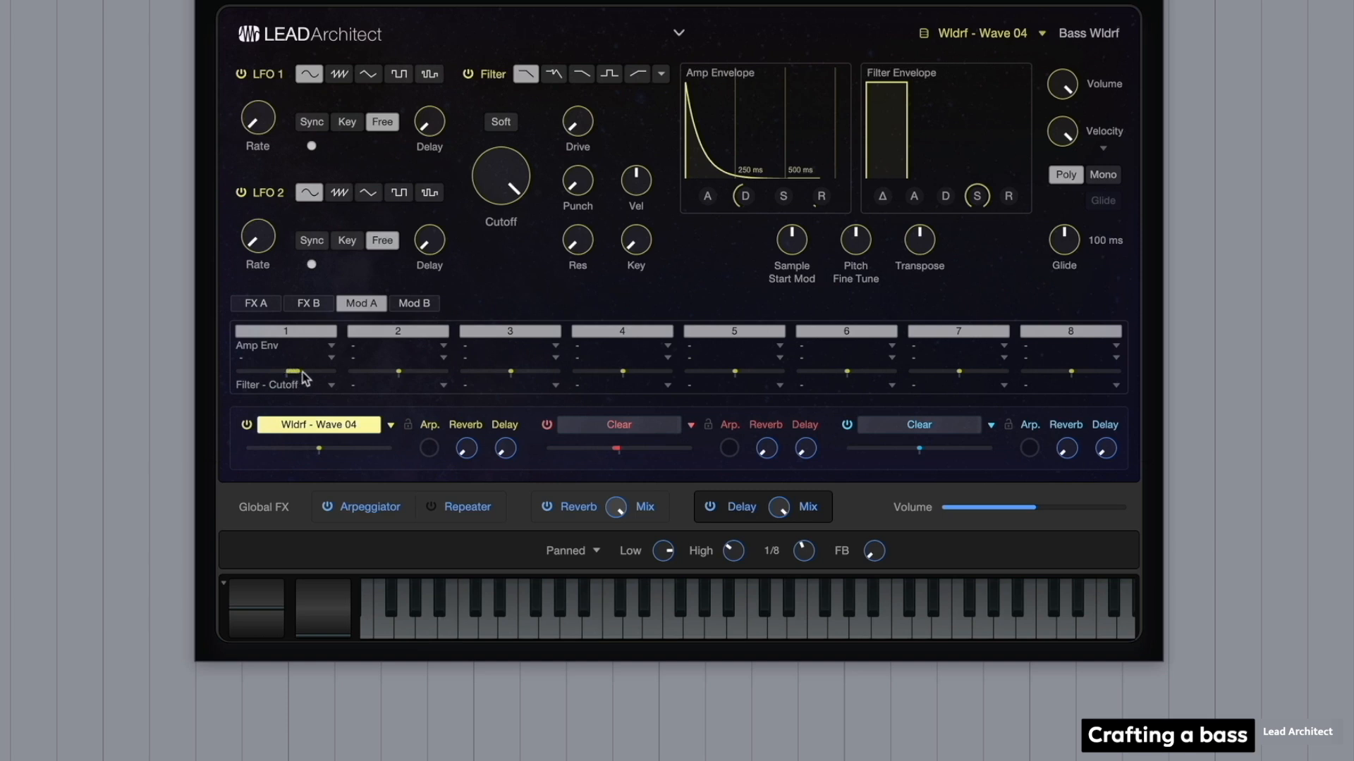
{"action": "left_click_drag", "start_coordinate": [318, 373], "coordinate": [322, 373]}
- Set the filter cutoff to 833.7 Hz and slightly raise the filter's velocity, drive and punch
{"action": "left_click_drag", "start_coordinate": [511, 181], "coordinate": [490, 244]}
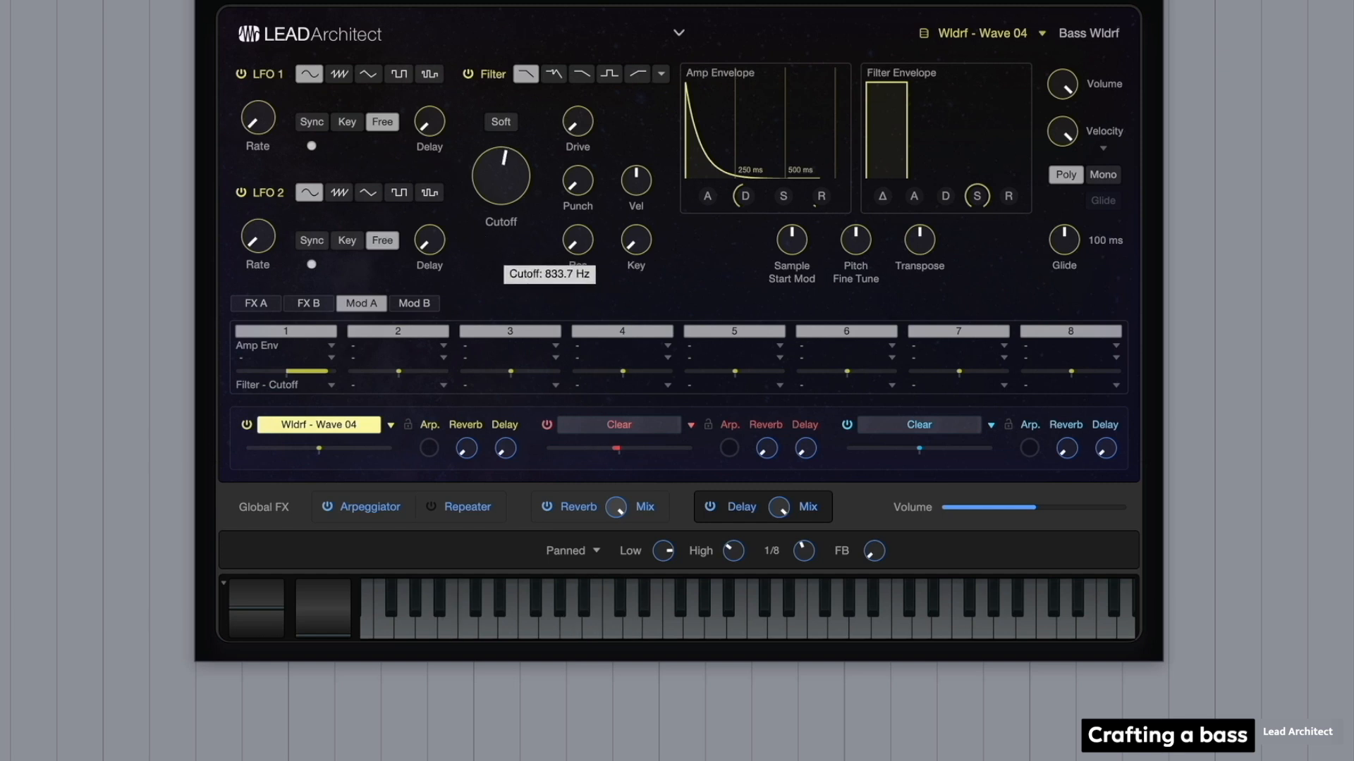
{"action": "left_click_drag", "start_coordinate": [637, 184], "coordinate": [640, 169]}
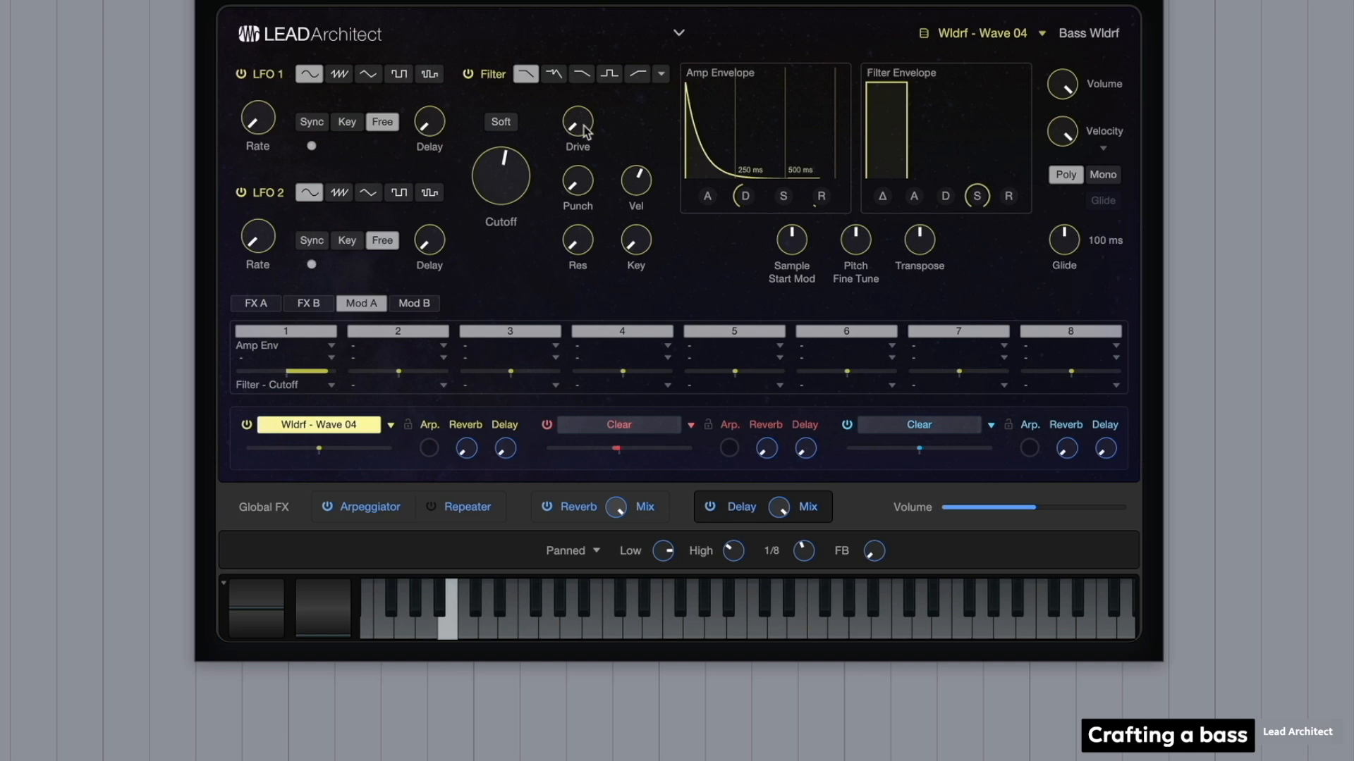
{"action": "left_click_drag", "start_coordinate": [580, 124], "coordinate": [580, 112]}
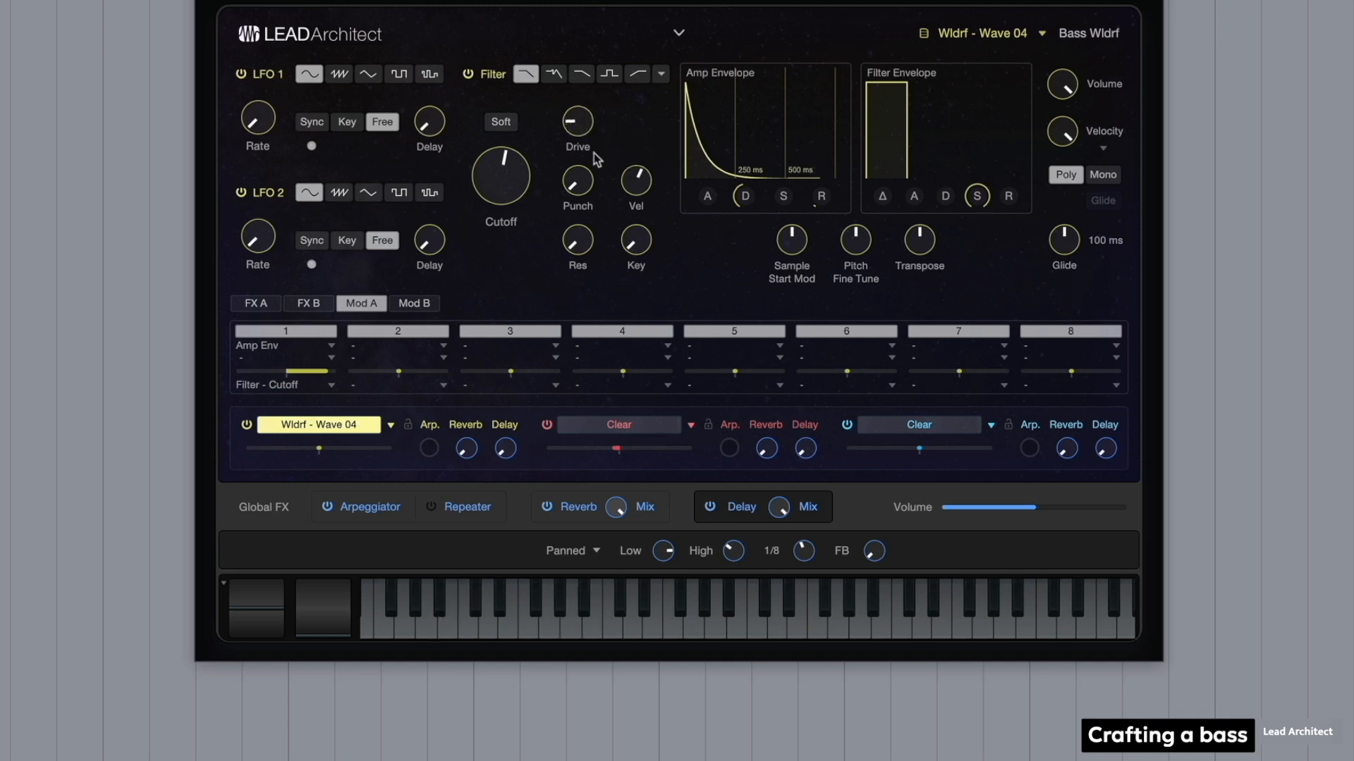
{"action": "mouse_move", "coordinate": [592, 185]}
{"action": "left_mouse_down"}
{"action": "mouse_move", "coordinate": [594, 147]}
{"action": "mouse_move", "coordinate": [588, 160]}
{"action": "left_mouse_up"}
- Enable the Modulation effect in FX A as a Flanger with a depth of 43 %
{"action": "left_click", "coordinate": [253, 305]}
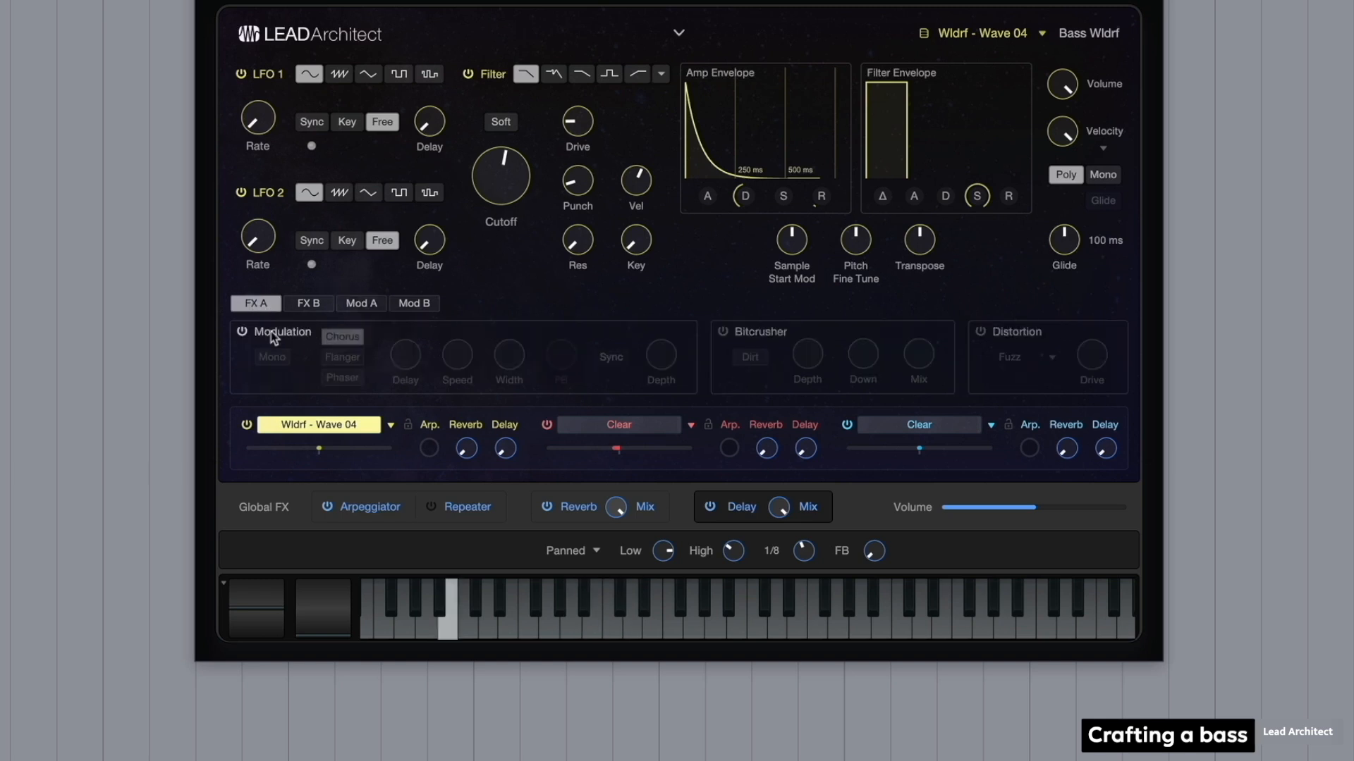
{"action": "left_click", "coordinate": [242, 332]}
{"action": "left_click", "coordinate": [343, 357]}
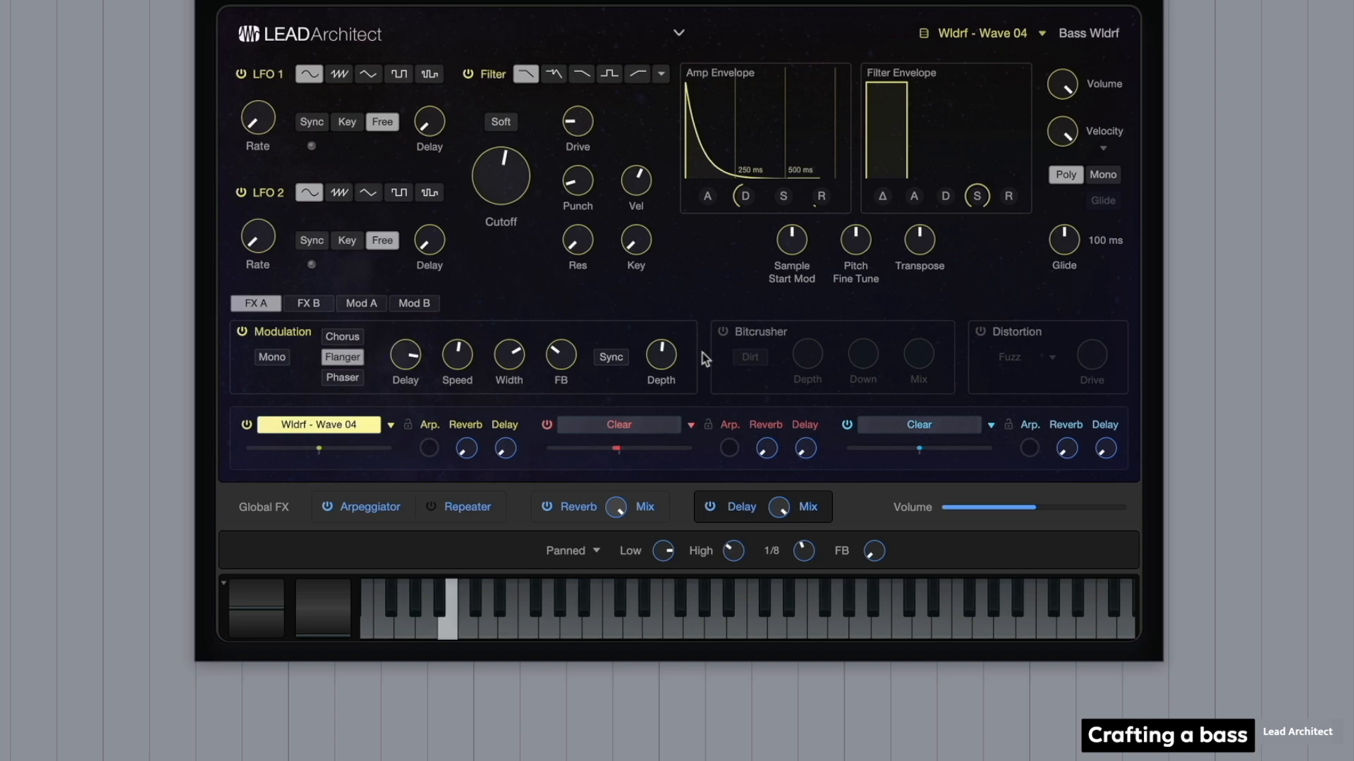
{"action": "left_click_drag", "start_coordinate": [660, 356], "coordinate": [654, 373]}
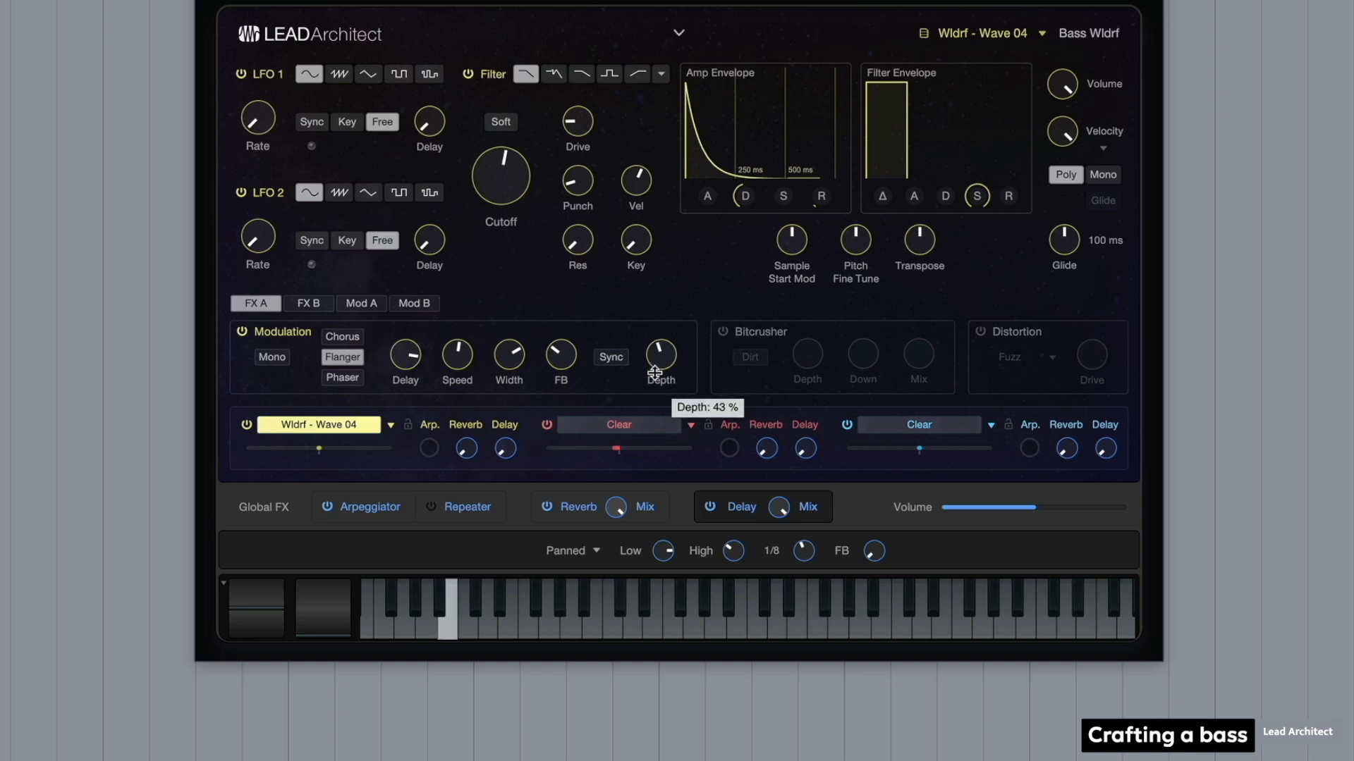
- Lower the filter cutoff further, then enable the Fuzz distortion in FX A and adjust its drive
{"action": "left_click_drag", "start_coordinate": [494, 185], "coordinate": [482, 208]}
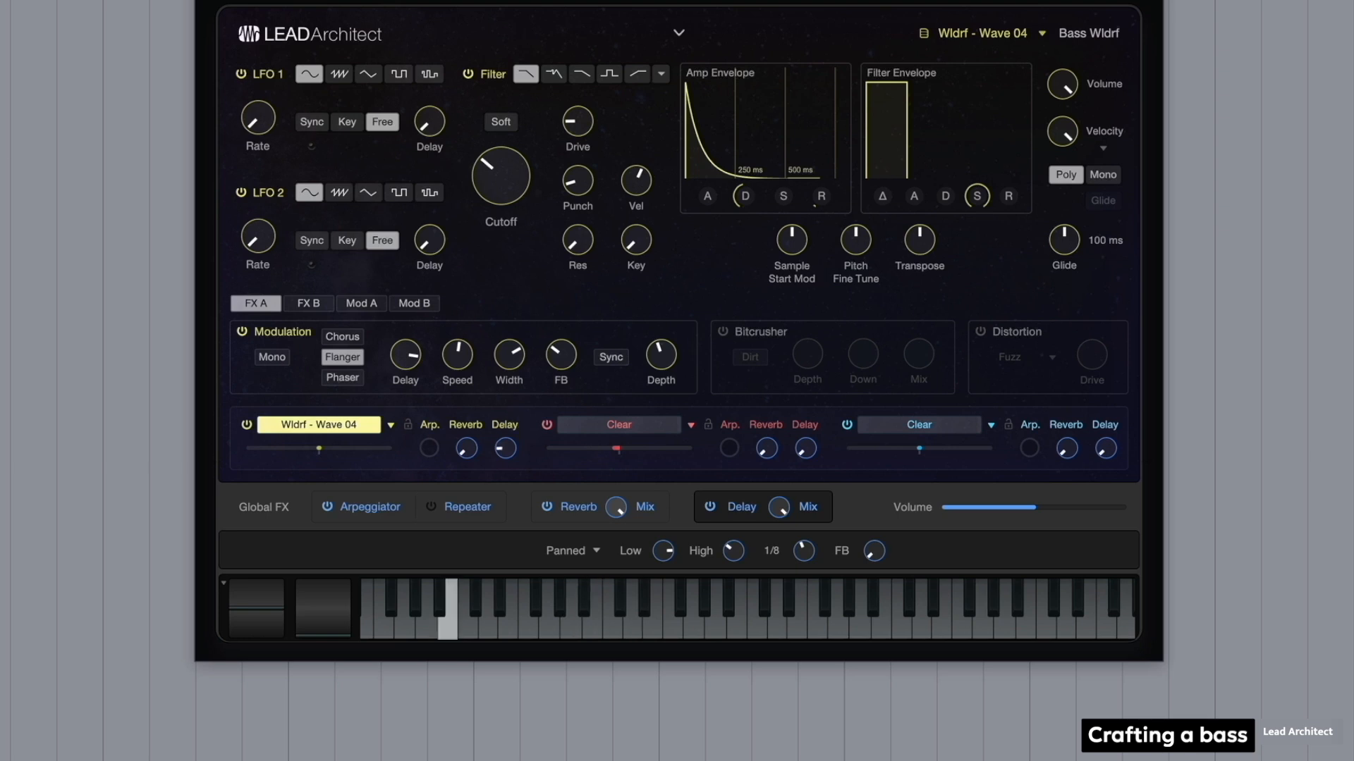
{"action": "left_click", "coordinate": [321, 305]}
{"action": "left_click", "coordinate": [264, 304]}
{"action": "left_click", "coordinate": [980, 332]}
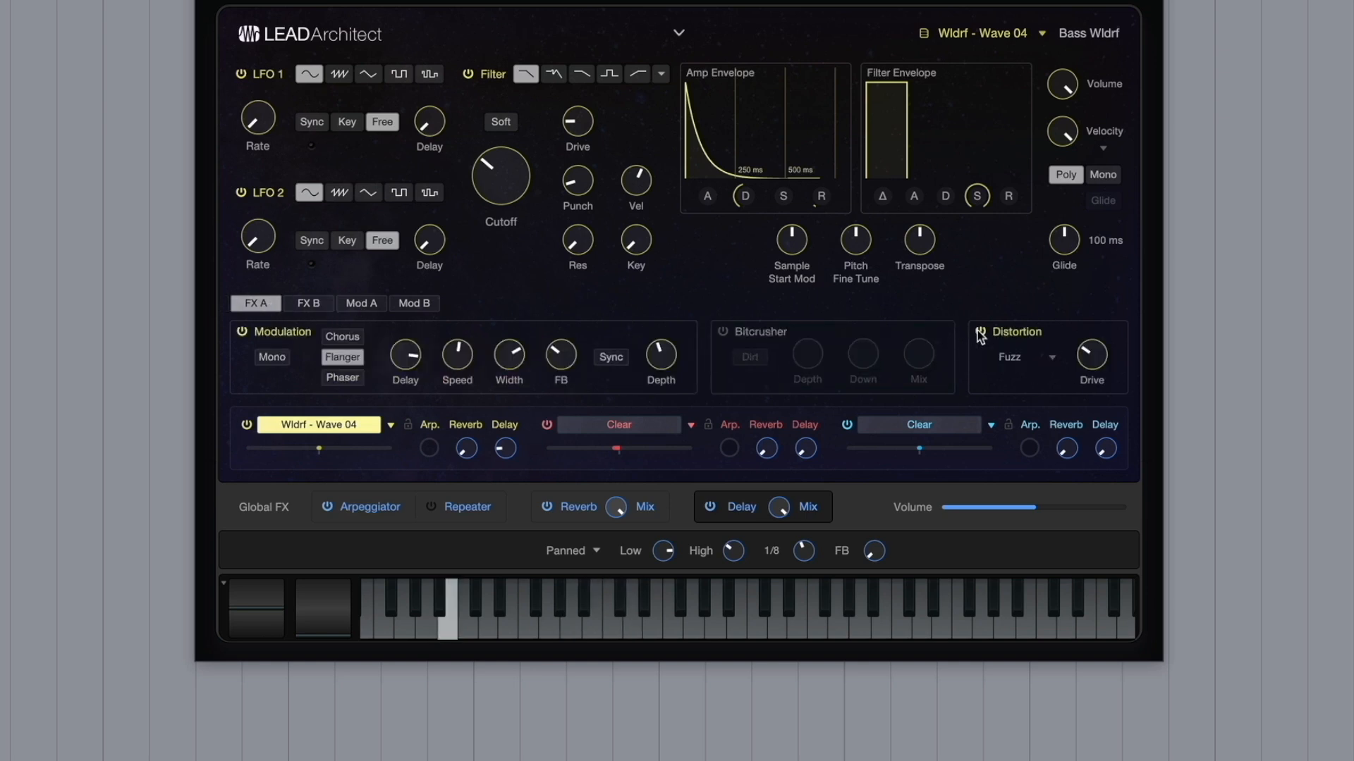
{"action": "left_click_drag", "start_coordinate": [1087, 354], "coordinate": [1081, 351]}
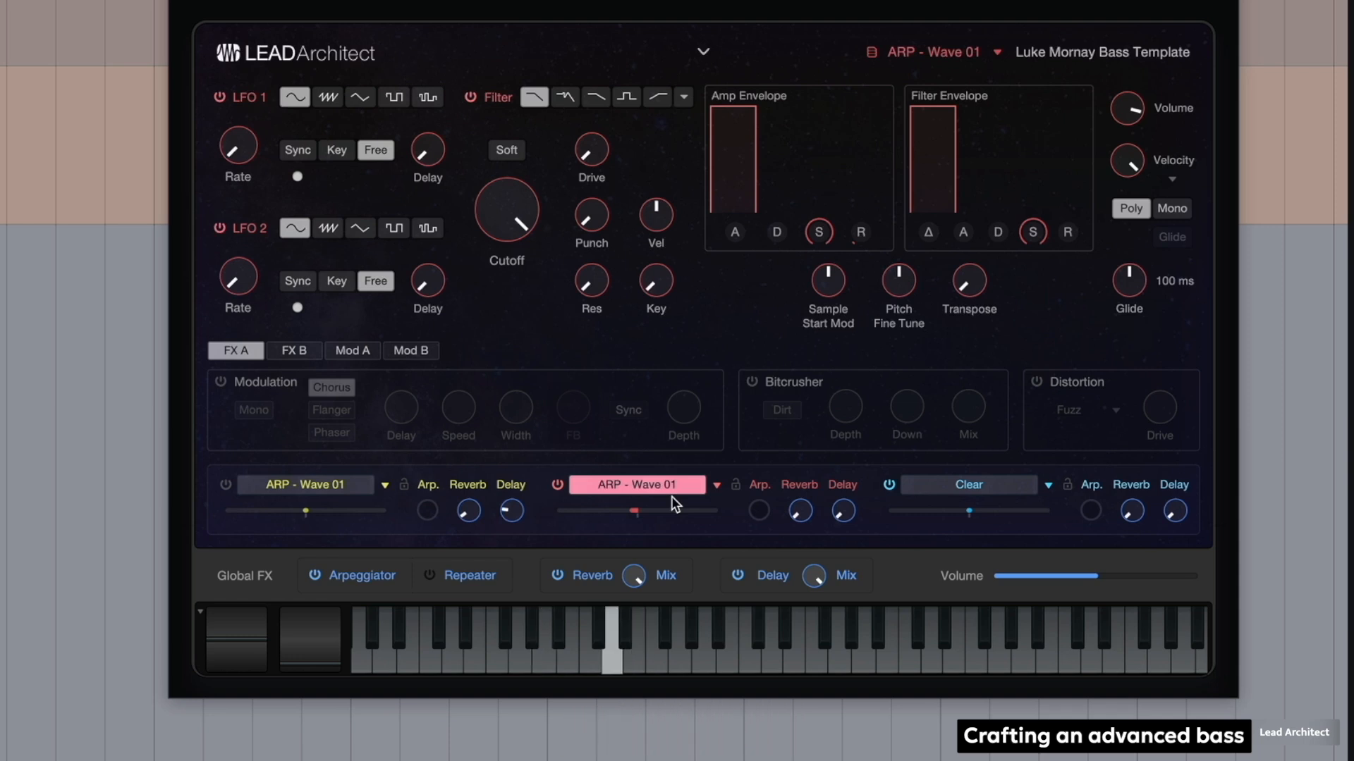
- Turn off the second ARP - Wave 01 layer, then enable the first ARP - Wave 01 layer and select it for editing
{"action": "left_click", "coordinate": [557, 484]}
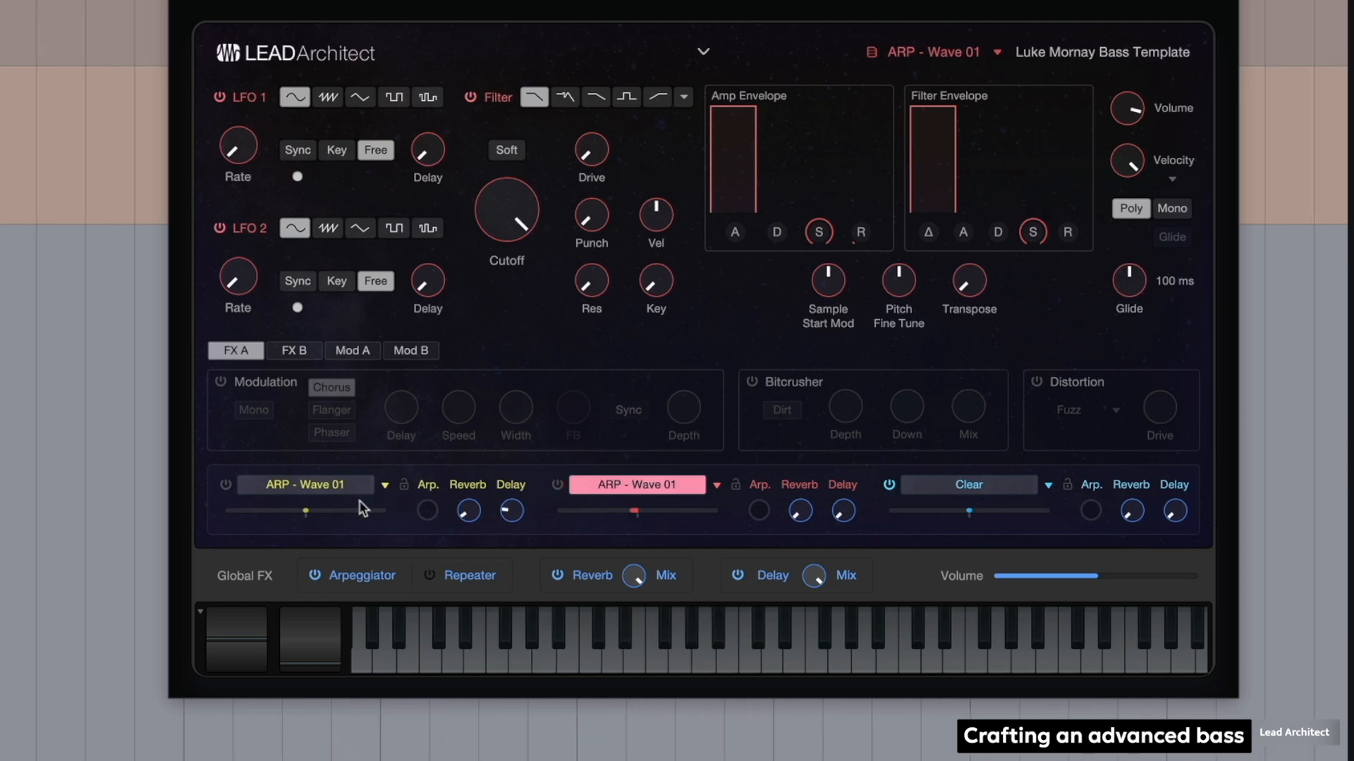
{"action": "left_click", "coordinate": [227, 486]}
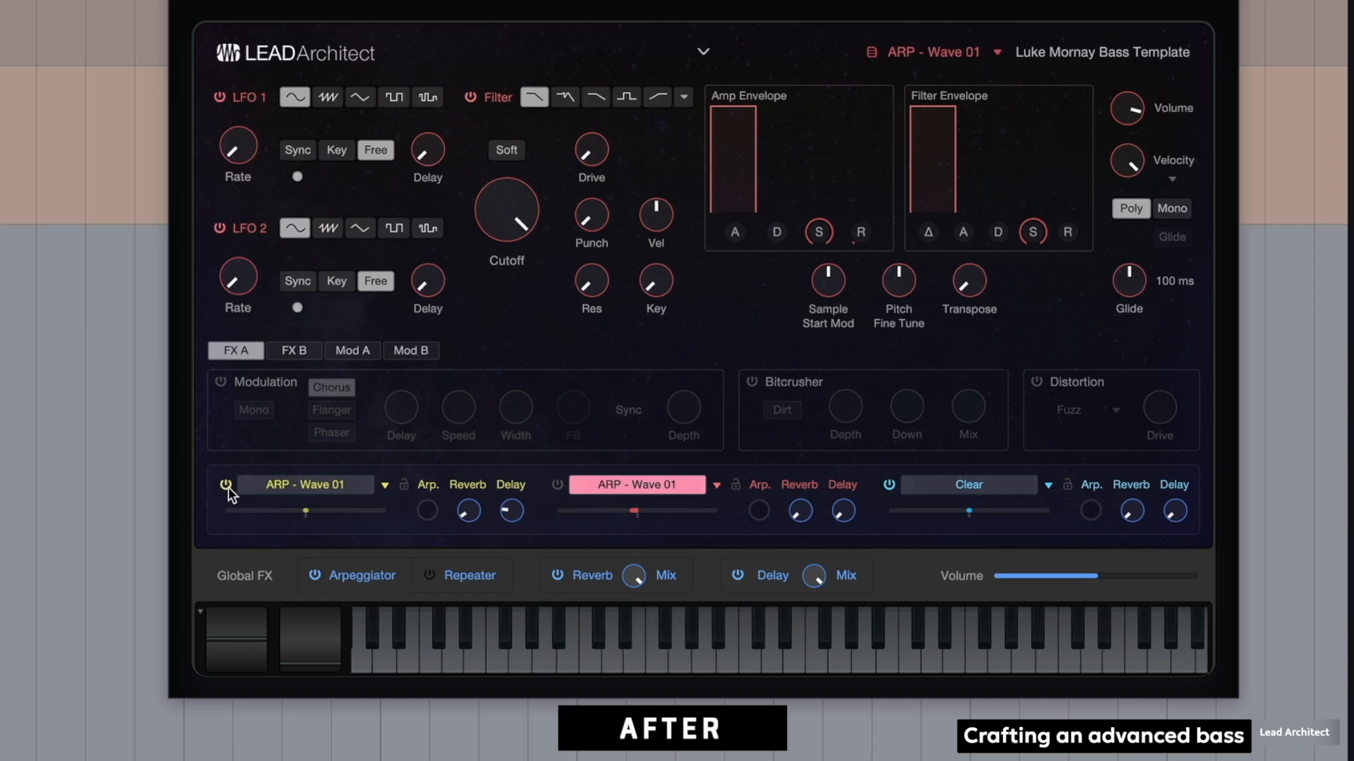
{"action": "left_click", "coordinate": [323, 487]}
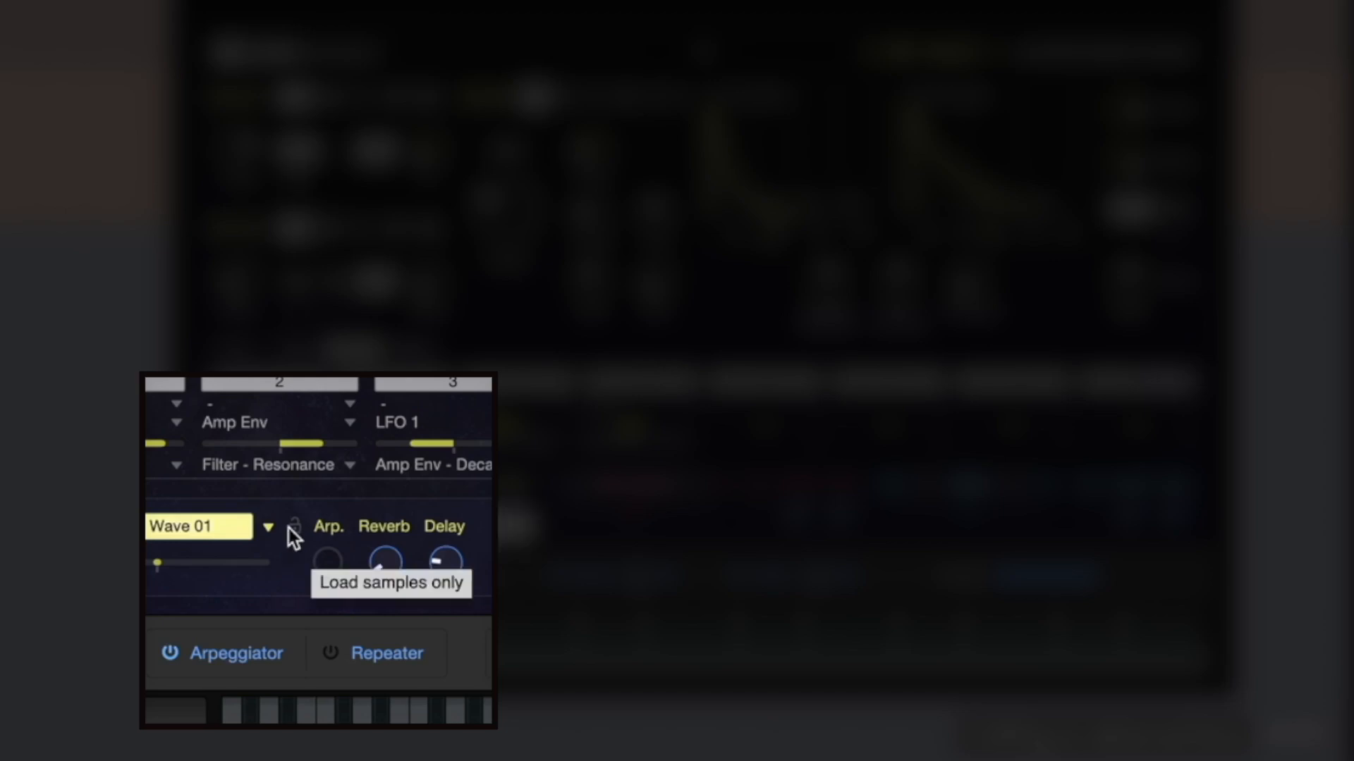
- Set the first layer to load samples only, then replace its sample with PRO - Wave 05
{"action": "left_click", "coordinate": [291, 528]}
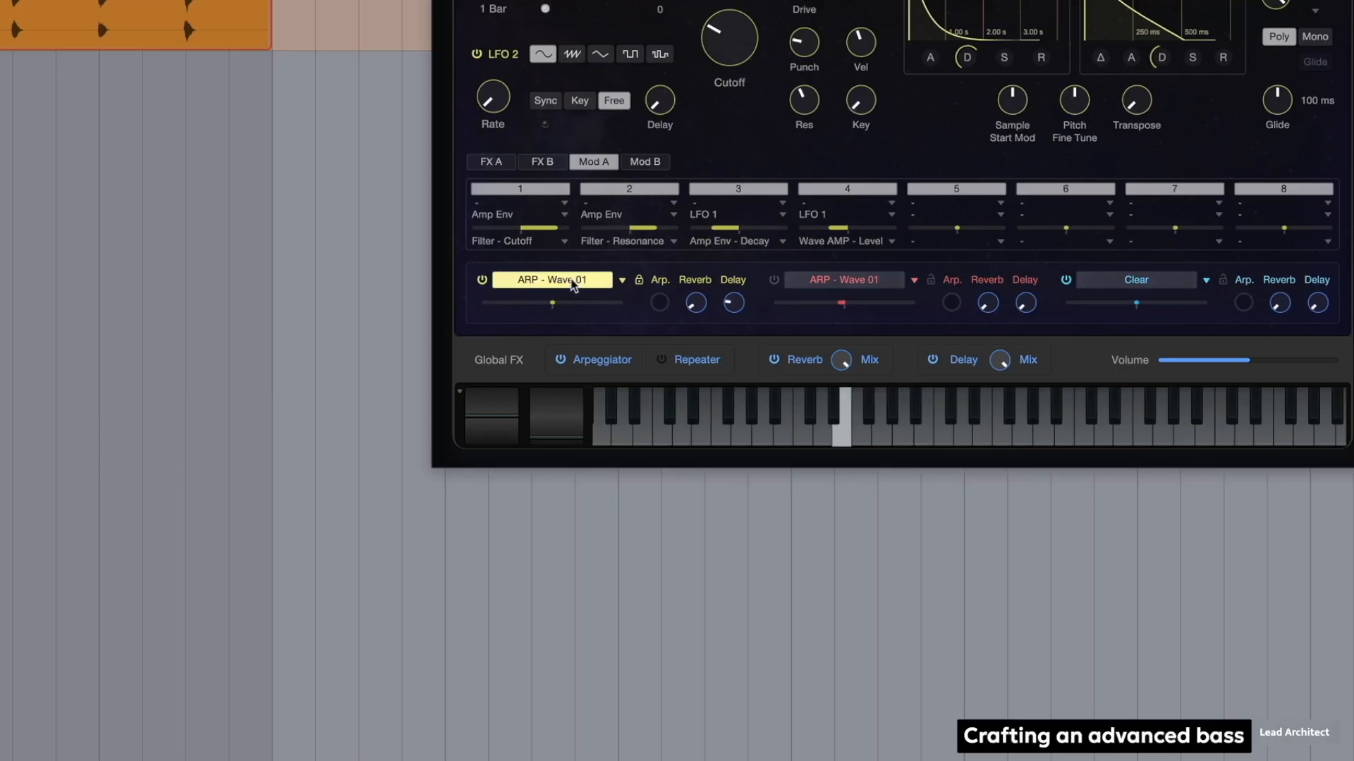
{"action": "left_click", "coordinate": [571, 281]}
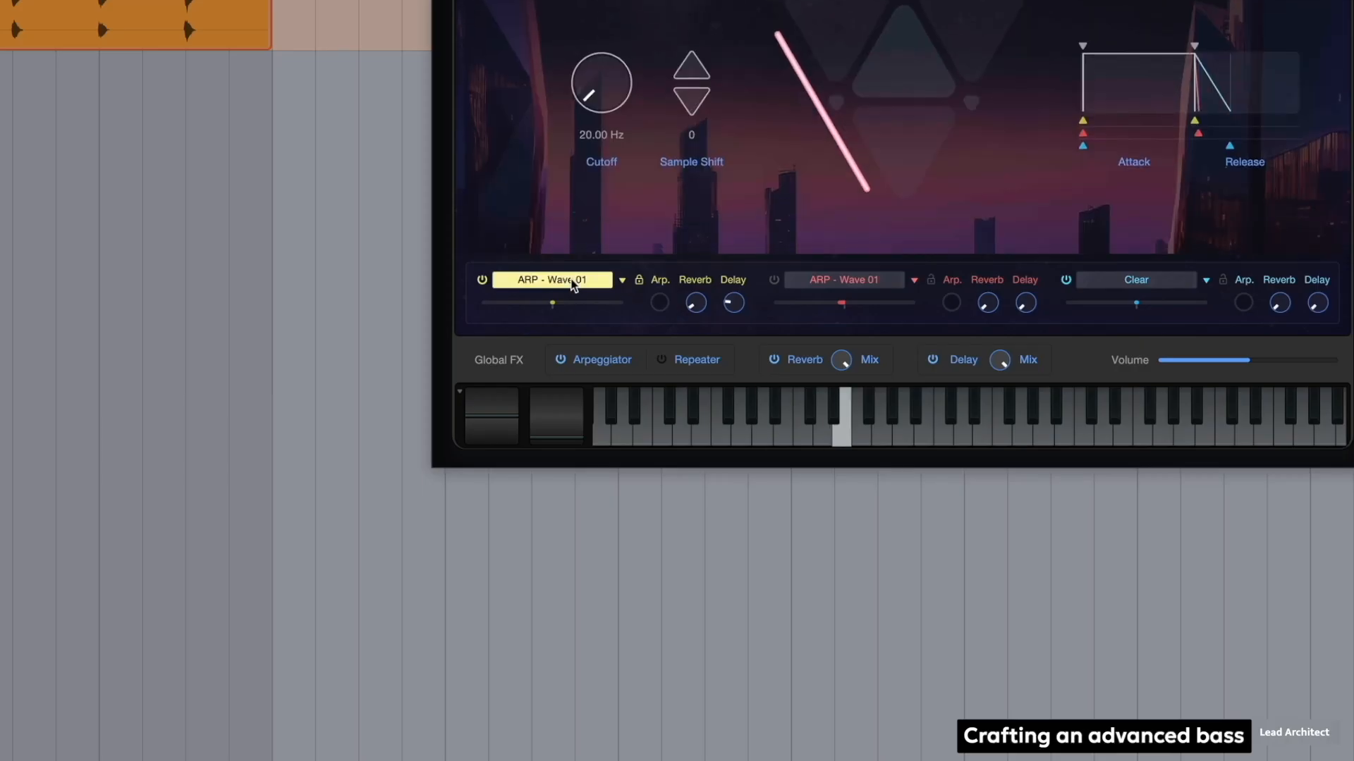
{"action": "left_click", "coordinate": [571, 280]}
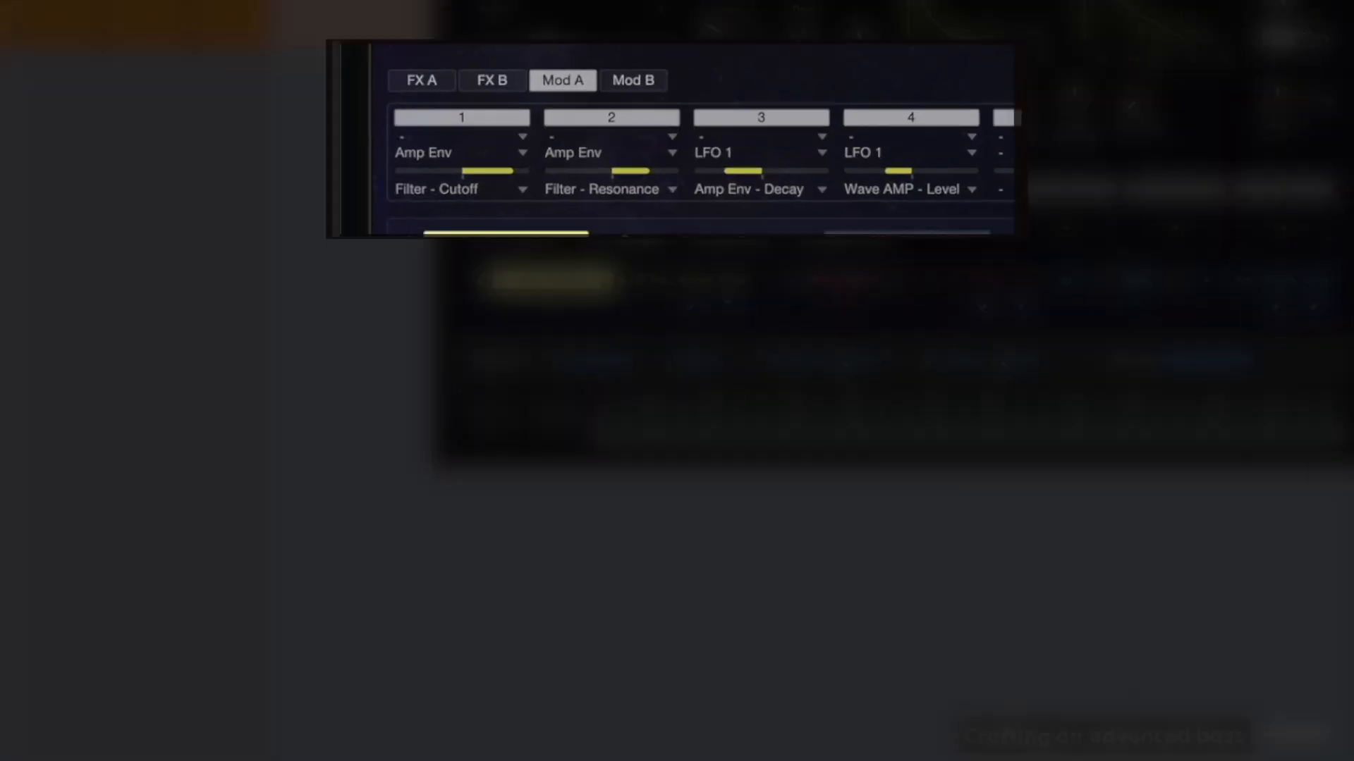
{"action": "left_click", "coordinate": [622, 281]}
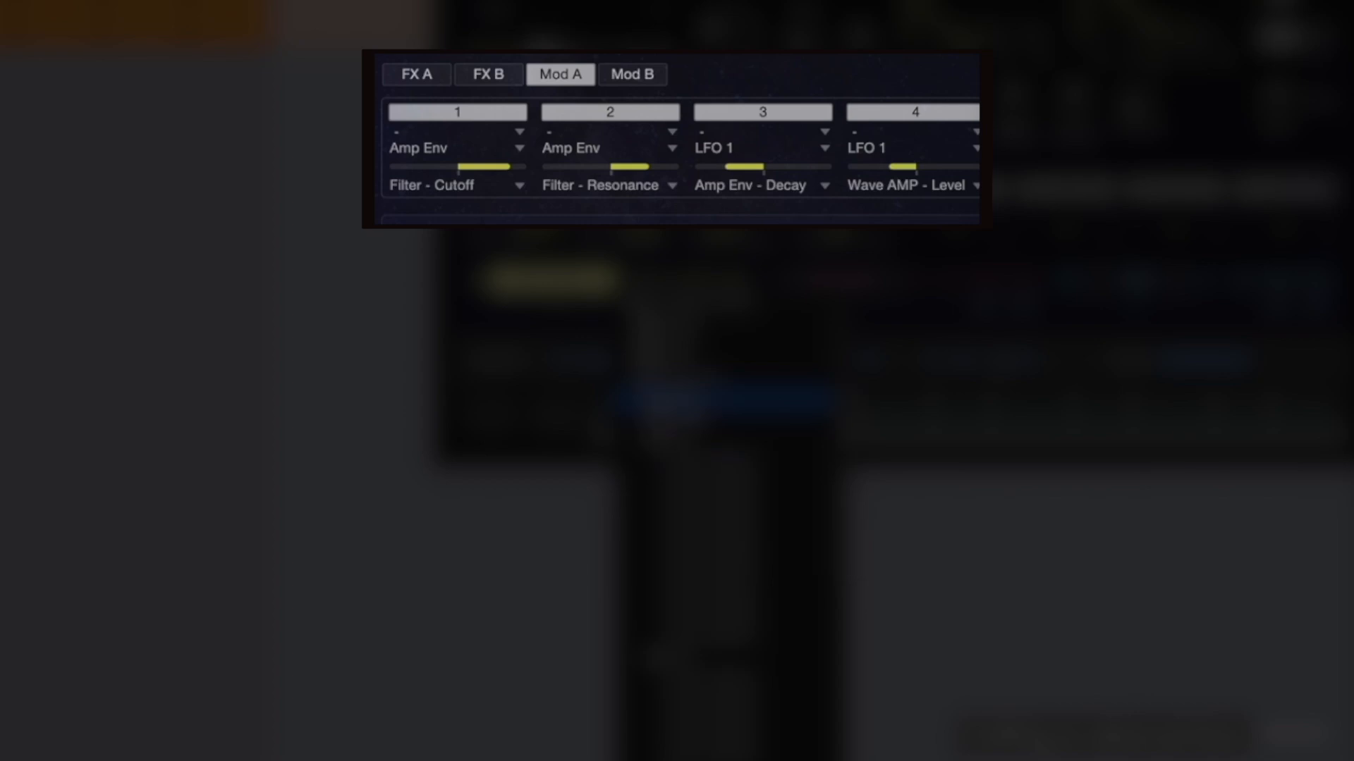
{"action": "scroll", "coordinate": [735, 591], "scroll_direction": "down", "scroll_amount": 5}
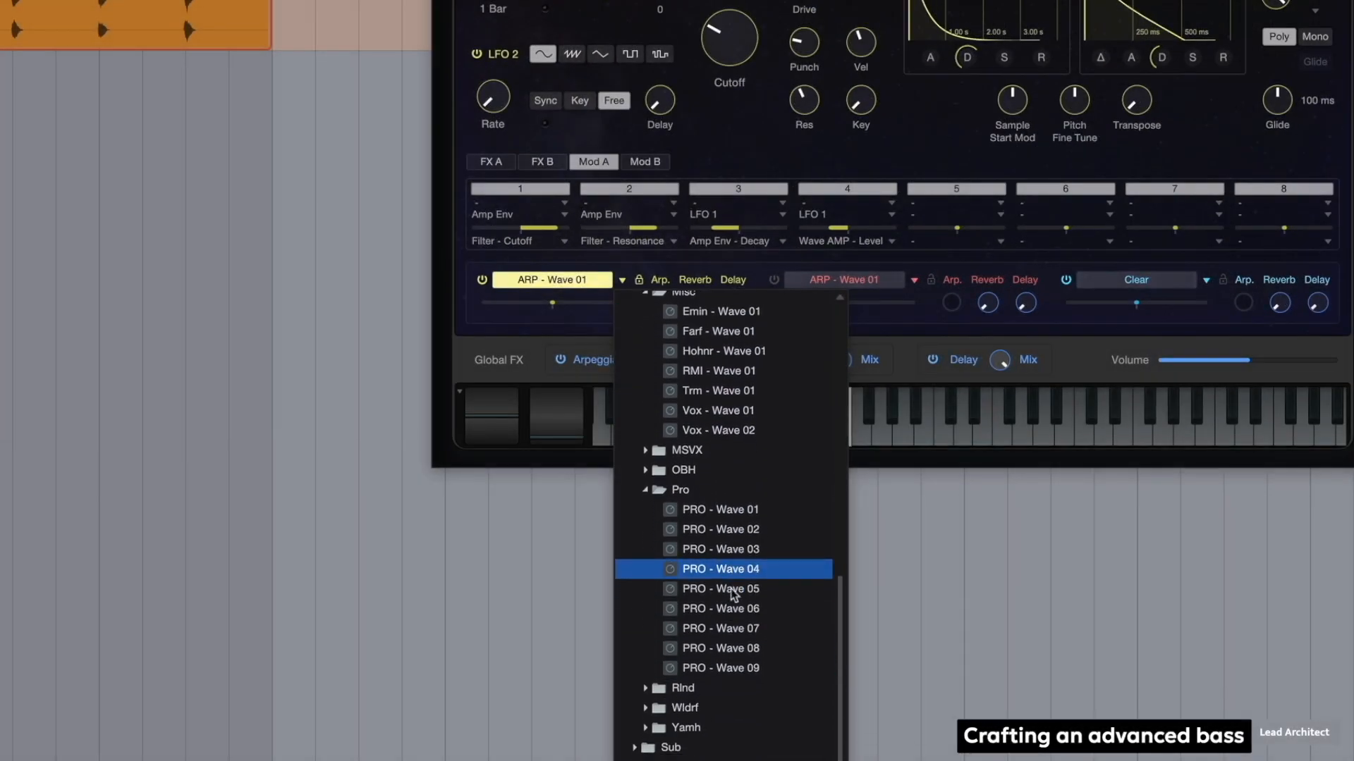
{"action": "left_click", "coordinate": [734, 591]}
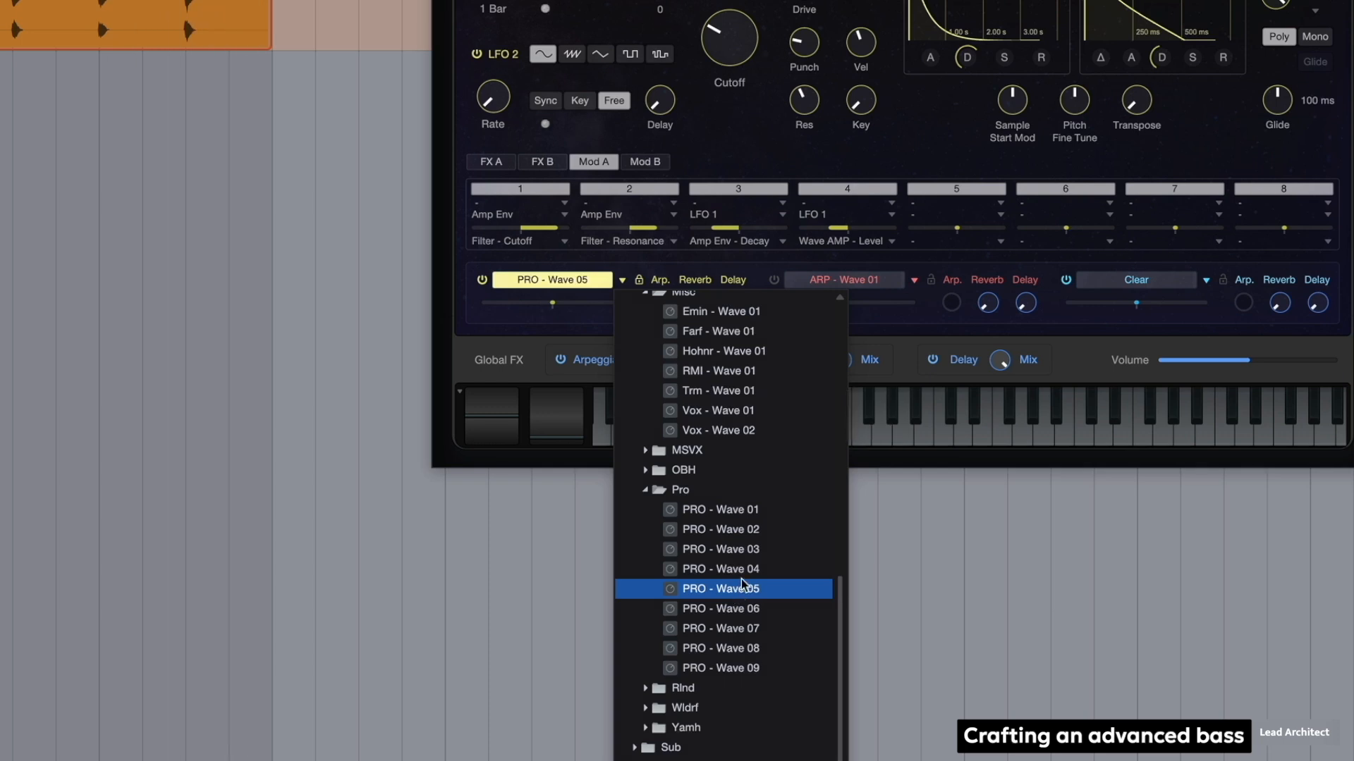
- Audition other raw synth samples in the first layer, including Hohnr - Wave 01 and MG - Wave 04
{"action": "left_click", "coordinate": [683, 350]}
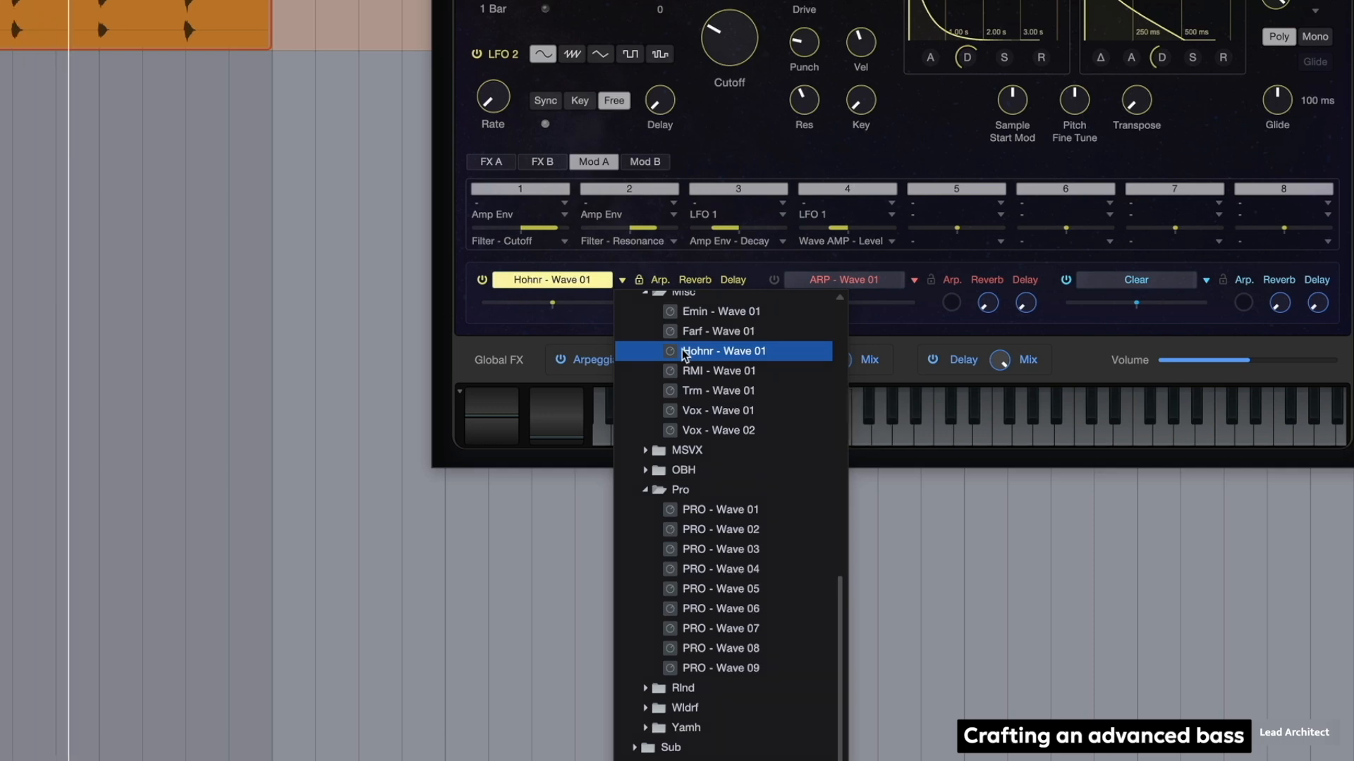
{"action": "scroll", "coordinate": [703, 384], "scroll_direction": "up", "scroll_amount": 6}
{"action": "scroll", "coordinate": [703, 384], "scroll_direction": "up", "scroll_amount": 2}
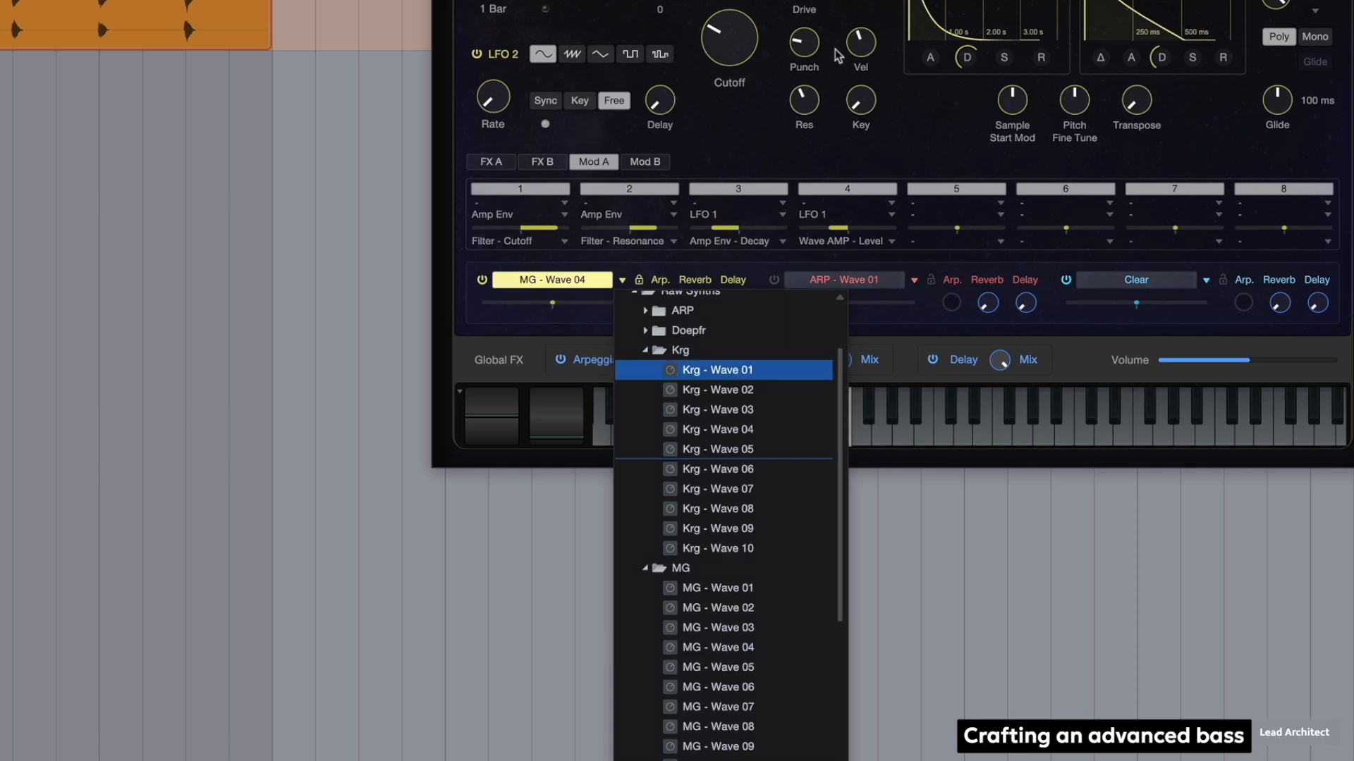
{"action": "left_click", "coordinate": [854, 53]}
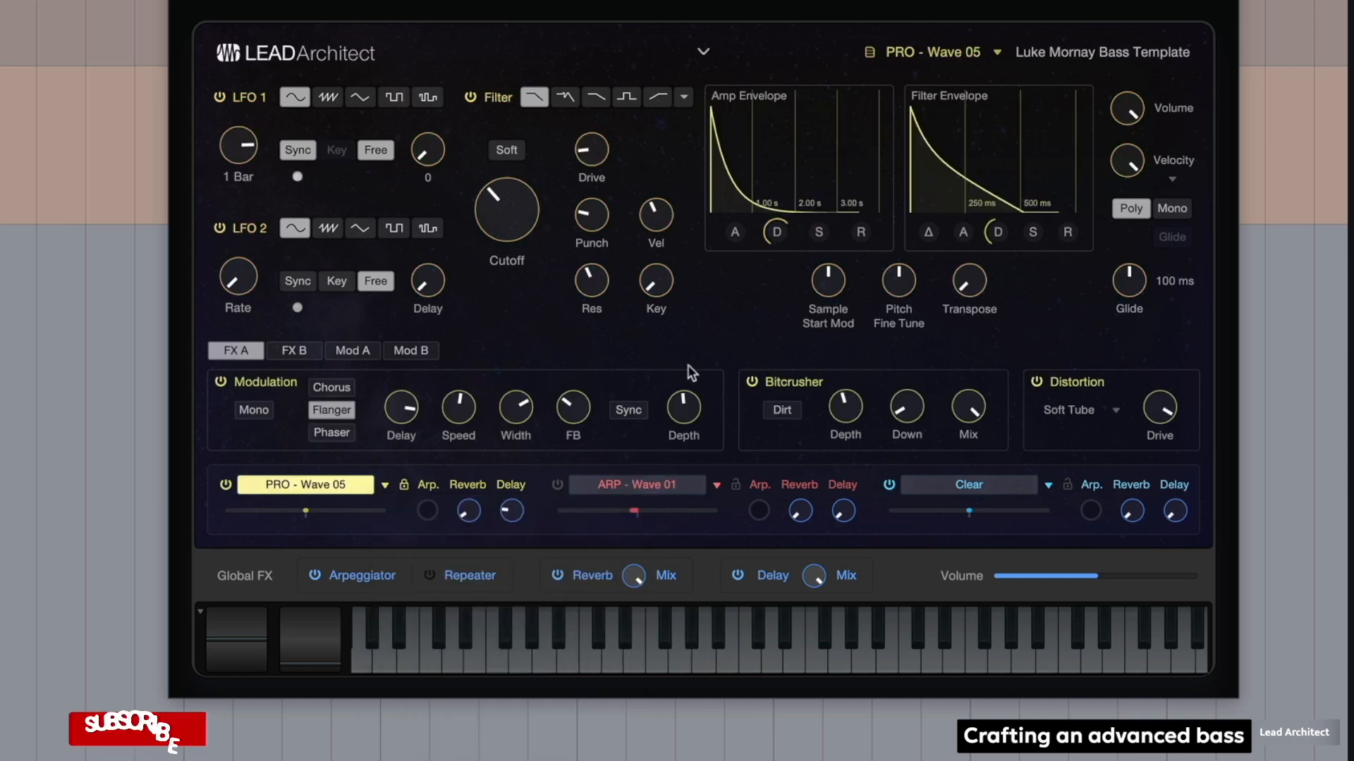
- Lower the Bitcrusher's Down amount in FX A for the PRO - Wave 05 layer
{"action": "left_click_drag", "start_coordinate": [901, 416], "coordinate": [892, 493]}
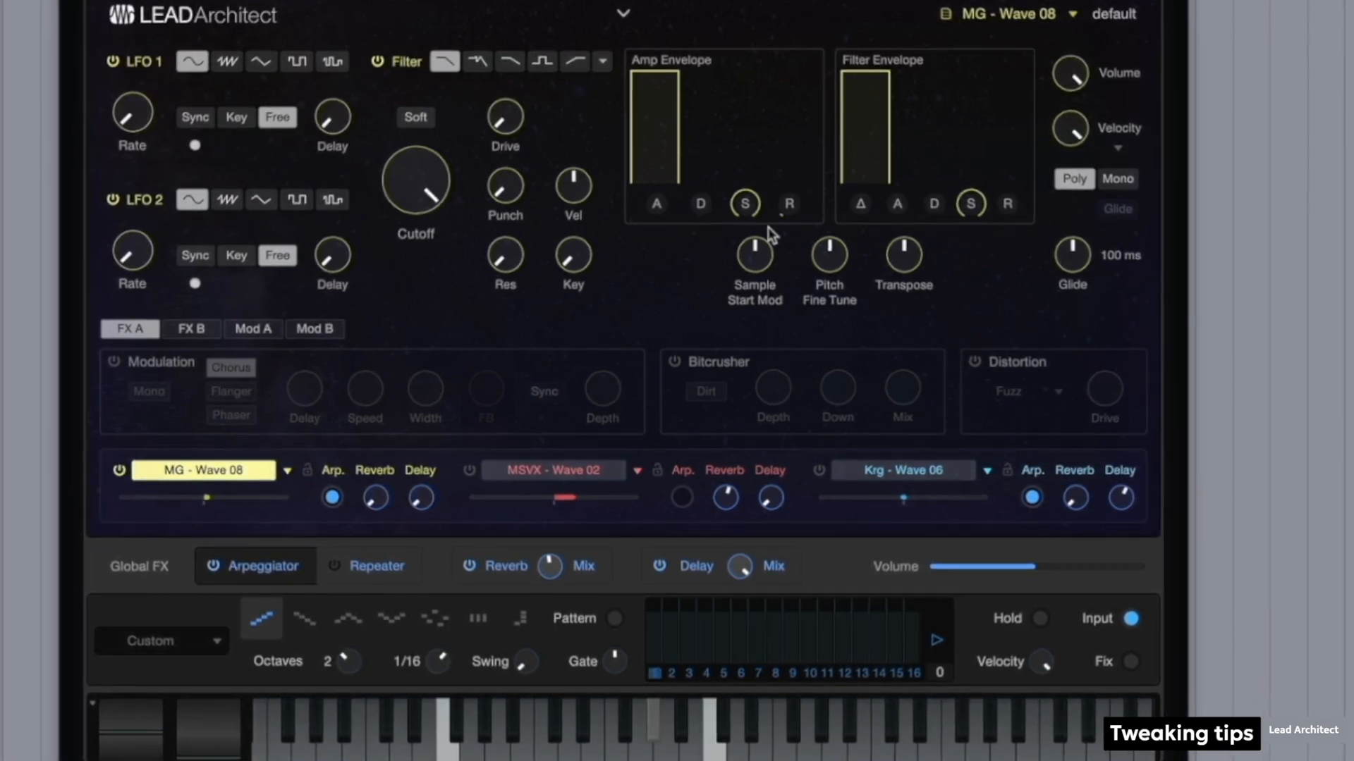
- Shape the MG - Wave 08 amp envelope with zero sustain and a short decay, and lower the layer's transpose
{"action": "left_click_drag", "start_coordinate": [745, 204], "coordinate": [700, 429]}
{"action": "left_click_drag", "start_coordinate": [698, 204], "coordinate": [719, 128]}
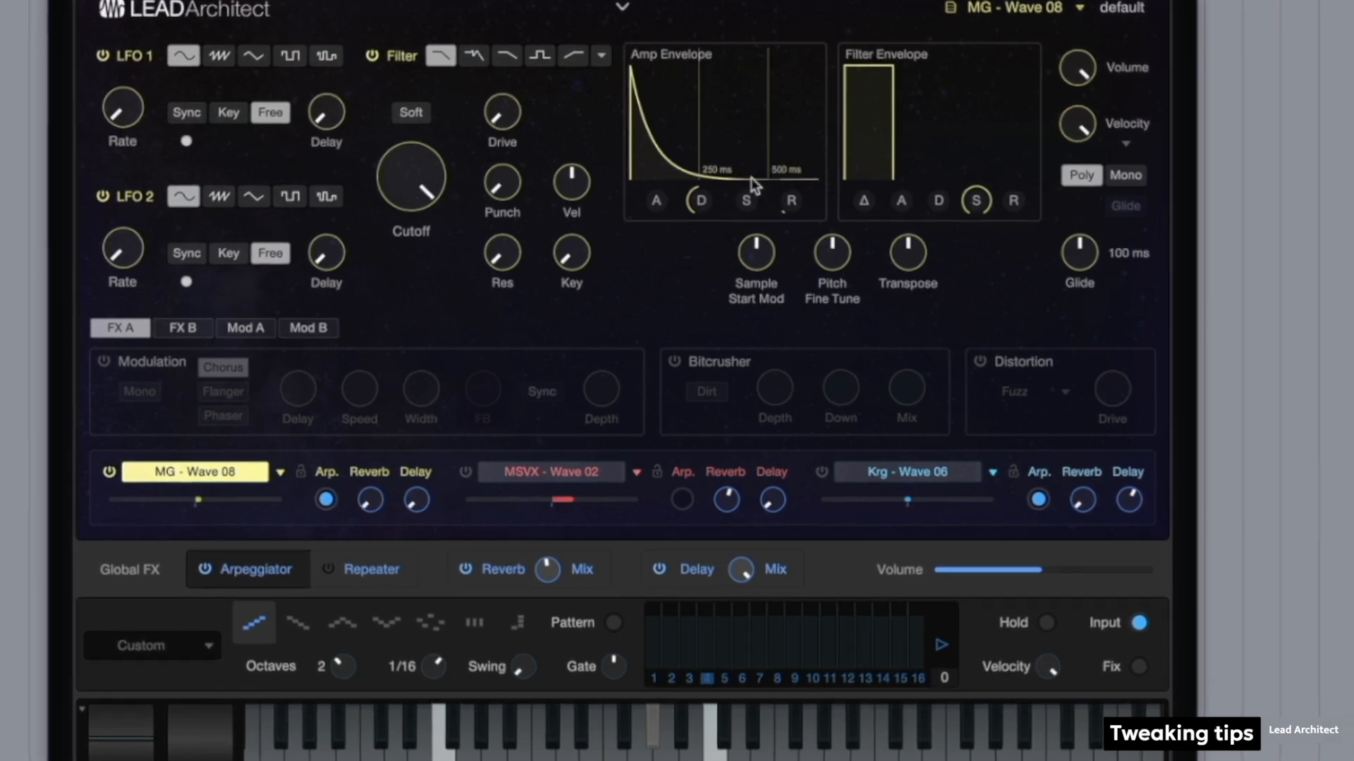
{"action": "left_click_drag", "start_coordinate": [902, 247], "coordinate": [870, 410]}
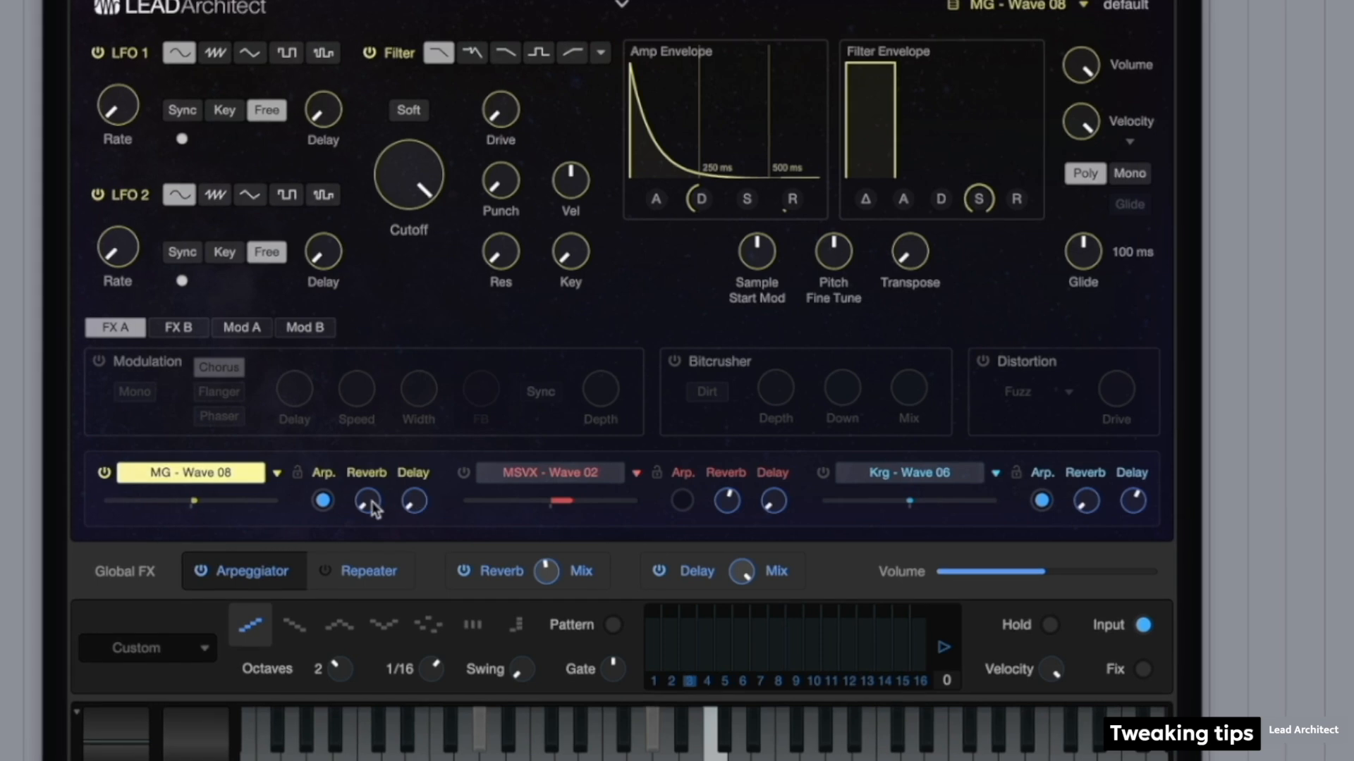
- Raise the MG - Wave 08 layer's delay and reverb sends to about halfway, and slightly lower its filter cutoff
{"action": "left_click_drag", "start_coordinate": [419, 508], "coordinate": [439, 453]}
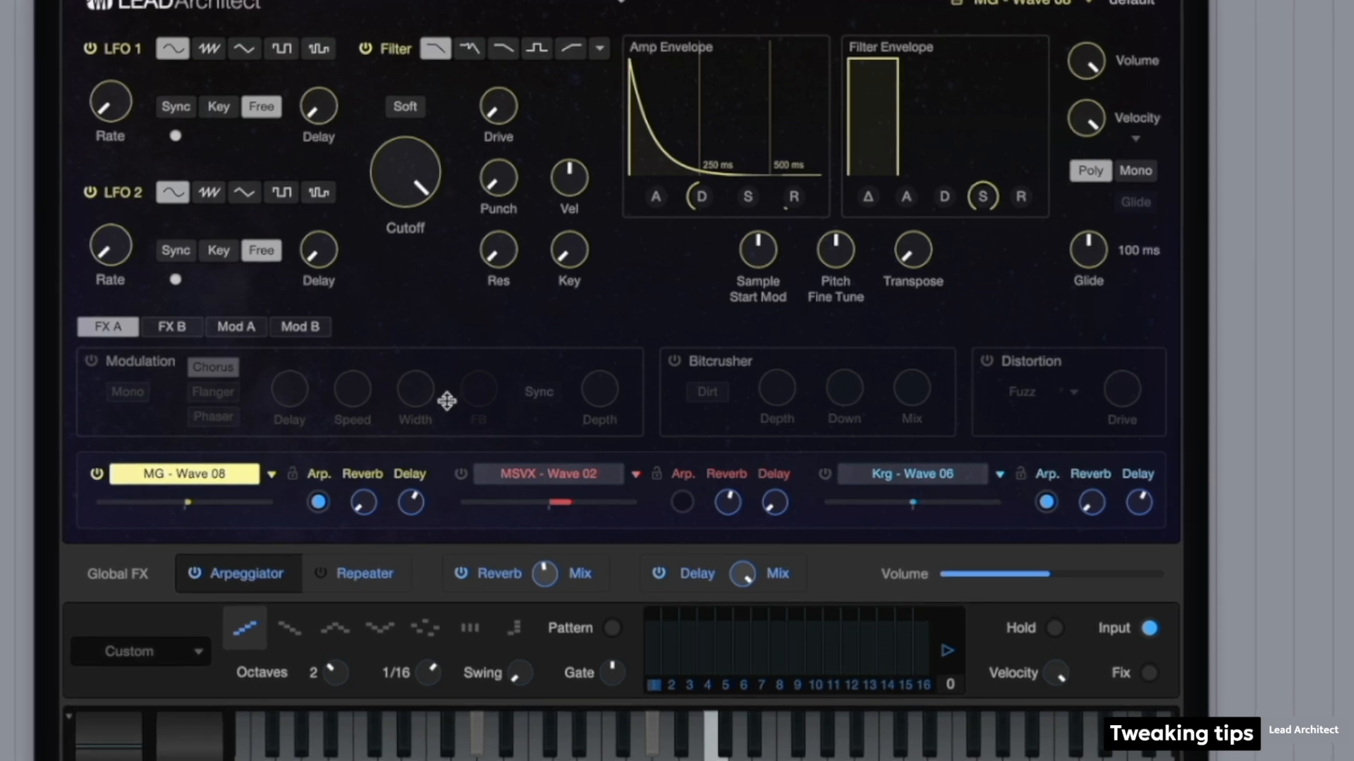
{"action": "left_click_drag", "start_coordinate": [371, 498], "coordinate": [390, 453]}
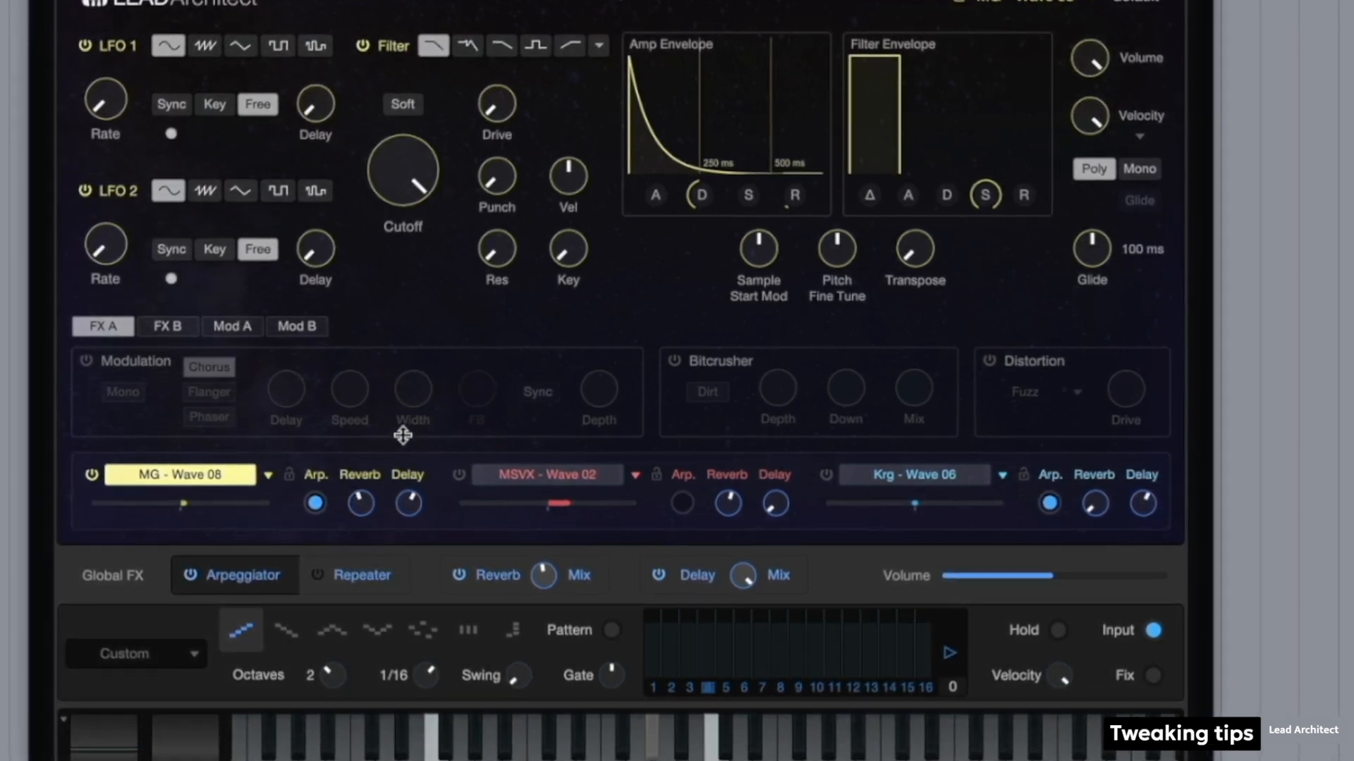
{"action": "left_click_drag", "start_coordinate": [409, 182], "coordinate": [409, 223]}
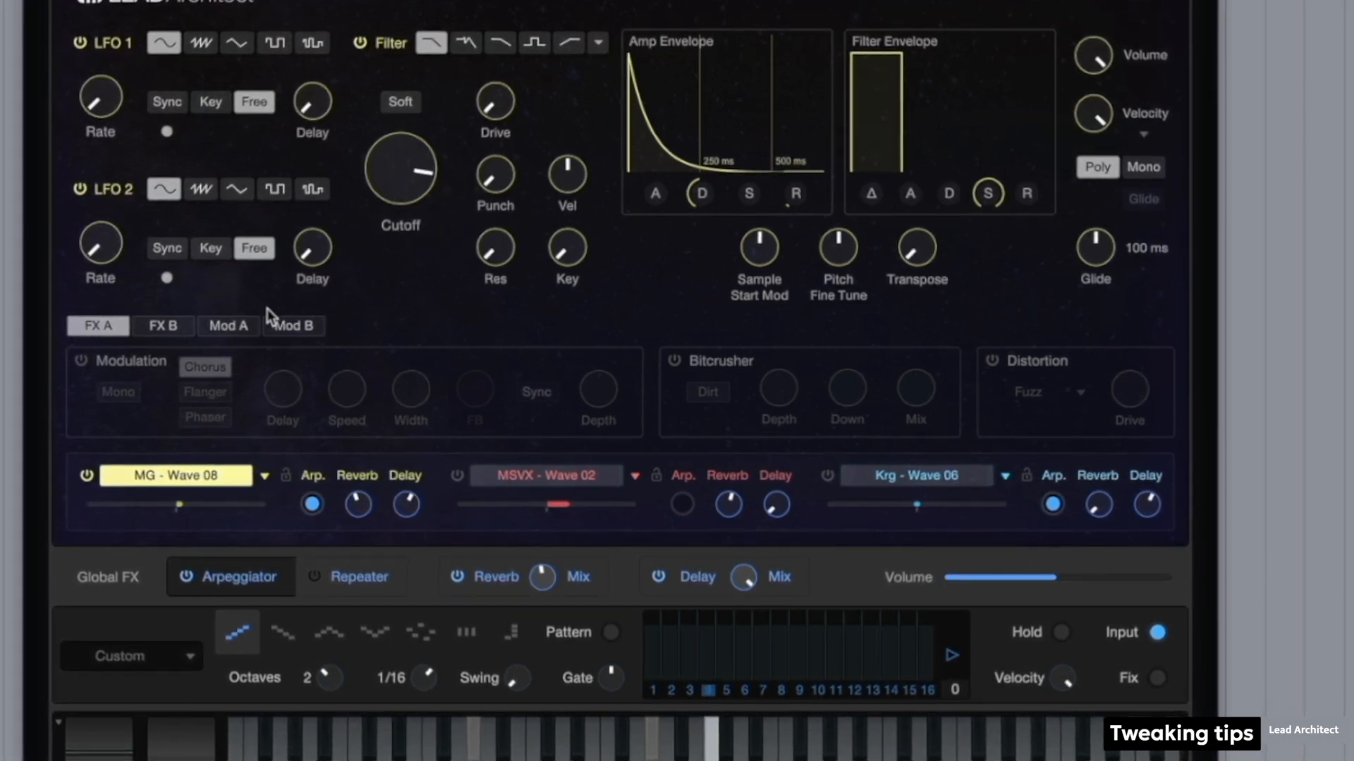
- Route LFO 1 to Filter - Cutoff in slot 1 of Mod A with a negative amount, and sync LFO 1 to 1 Bar
{"action": "left_click", "coordinate": [235, 328]}
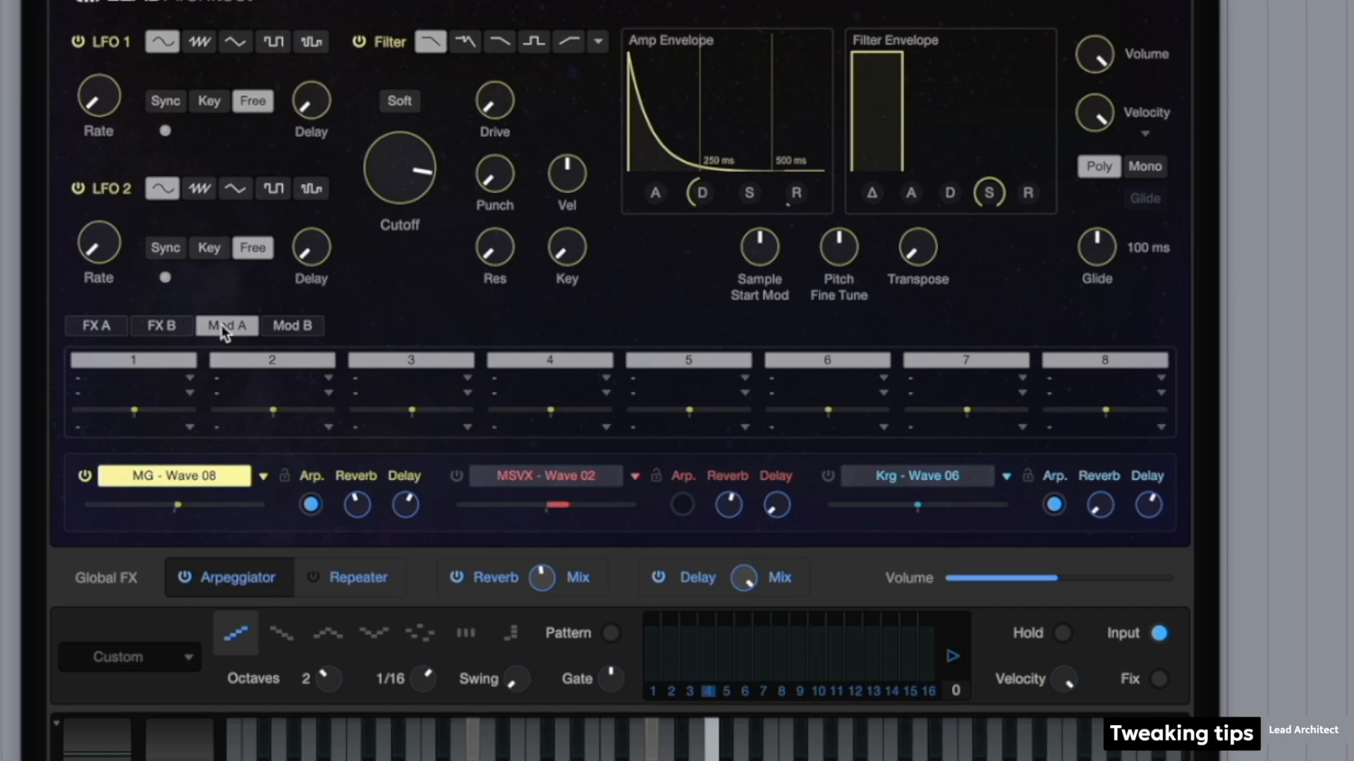
{"action": "left_click", "coordinate": [188, 393]}
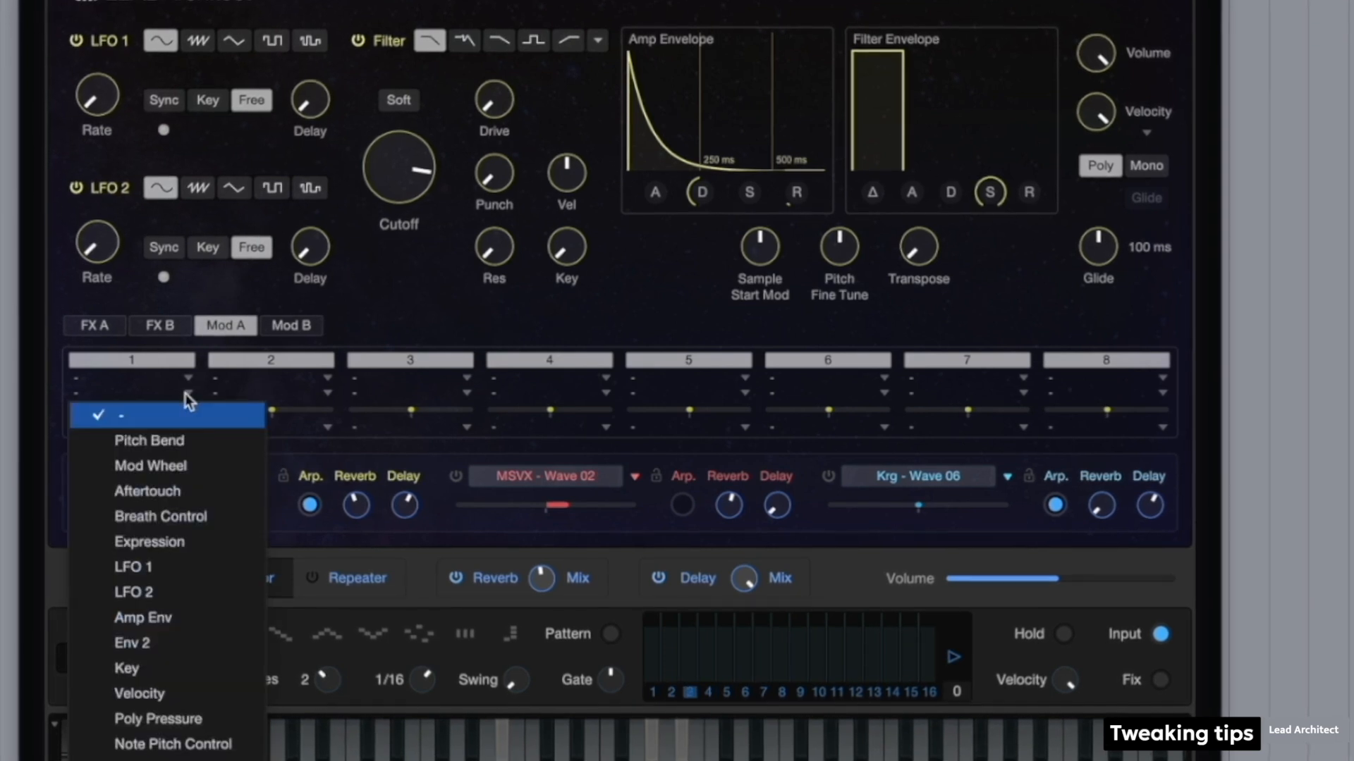
{"action": "left_click", "coordinate": [199, 566]}
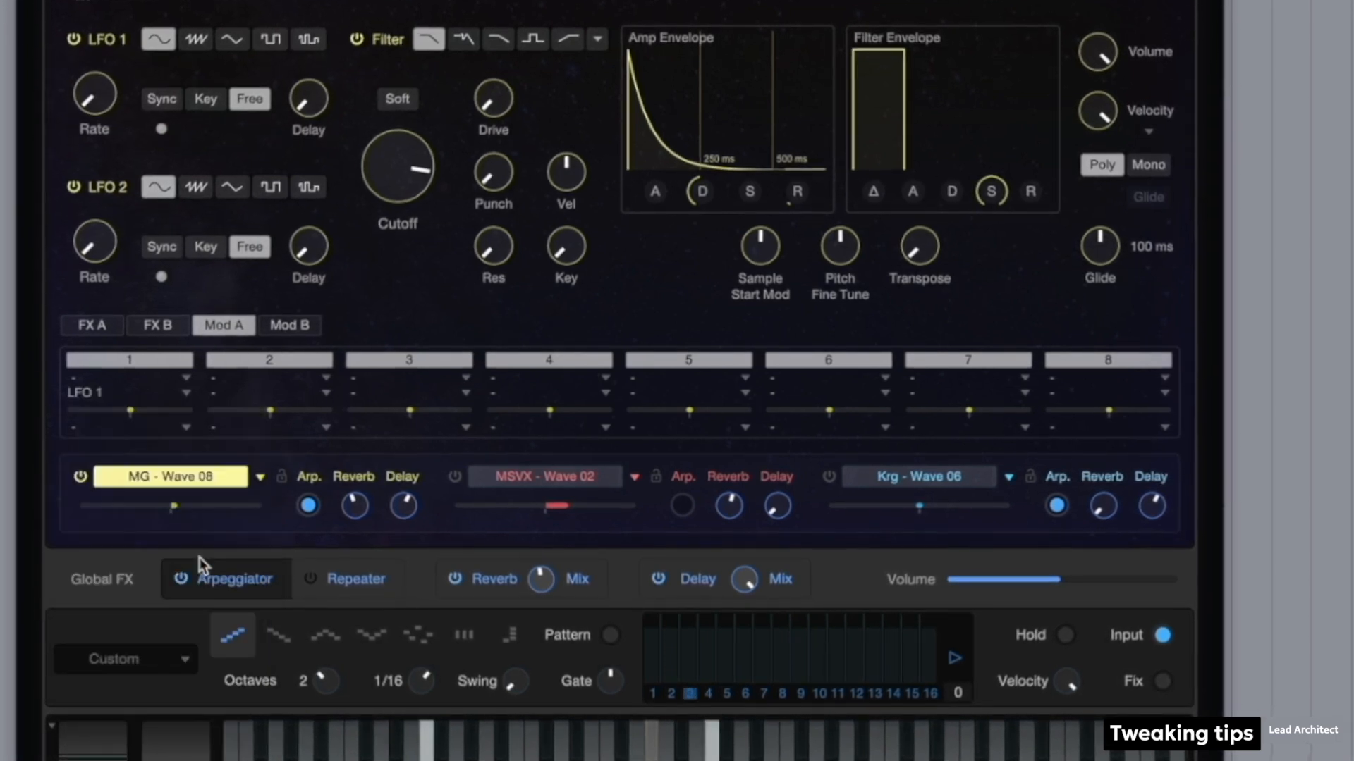
{"action": "left_click", "coordinate": [187, 428]}
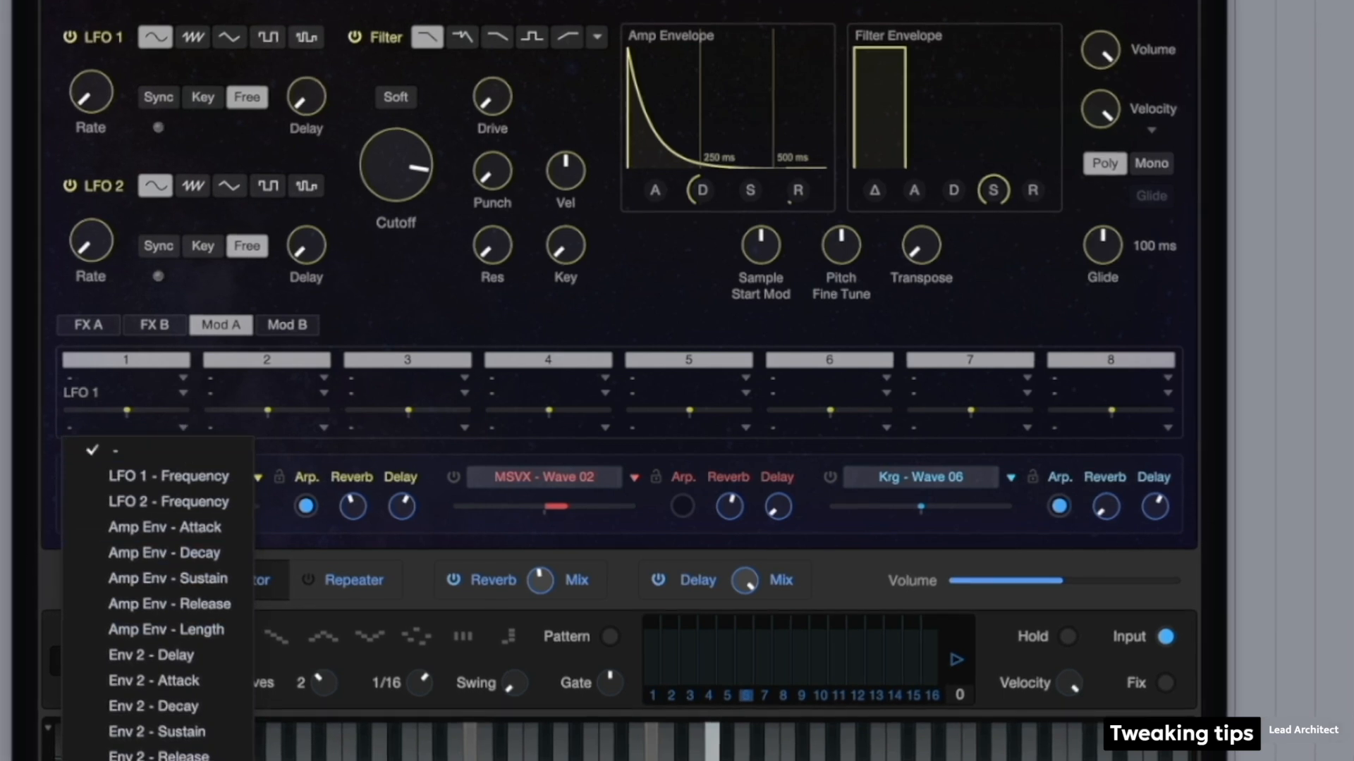
{"action": "left_click", "coordinate": [168, 758]}
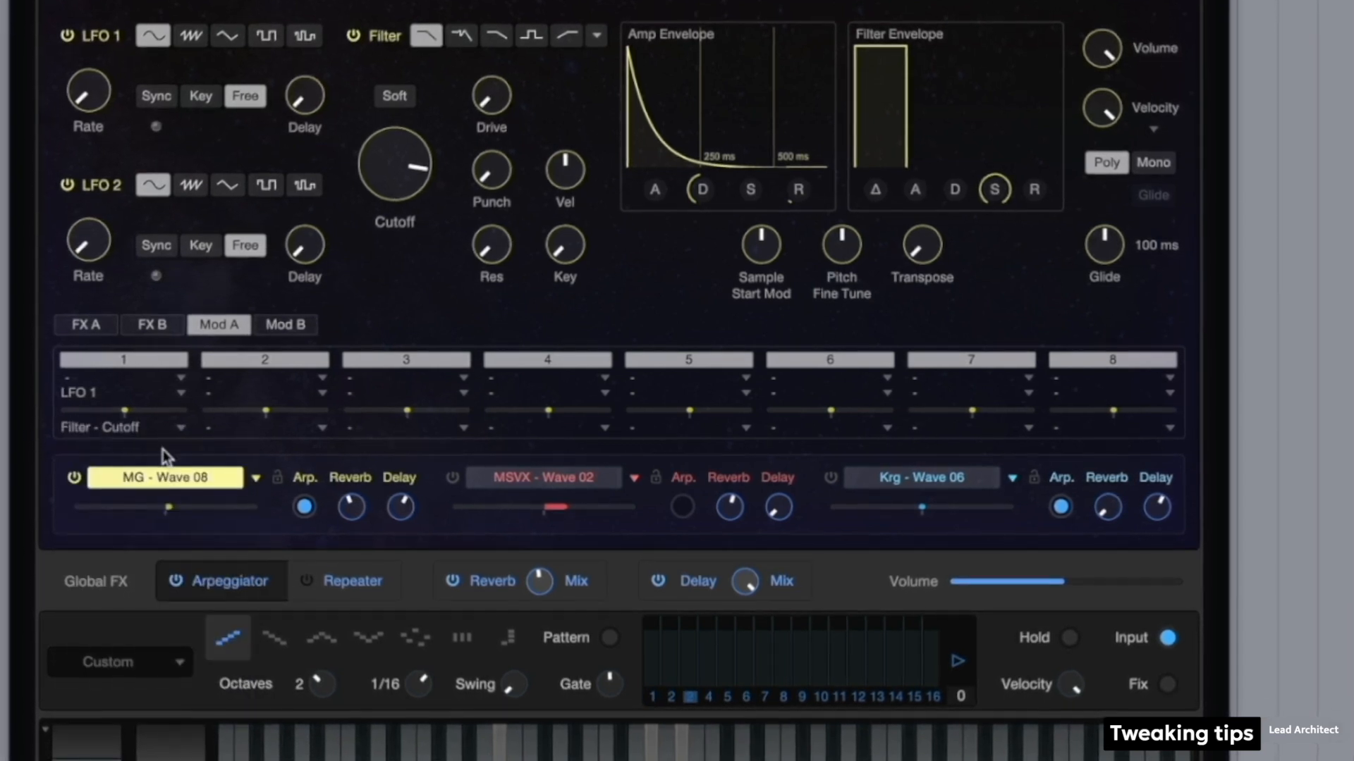
{"action": "left_click_drag", "start_coordinate": [125, 410], "coordinate": [79, 415]}
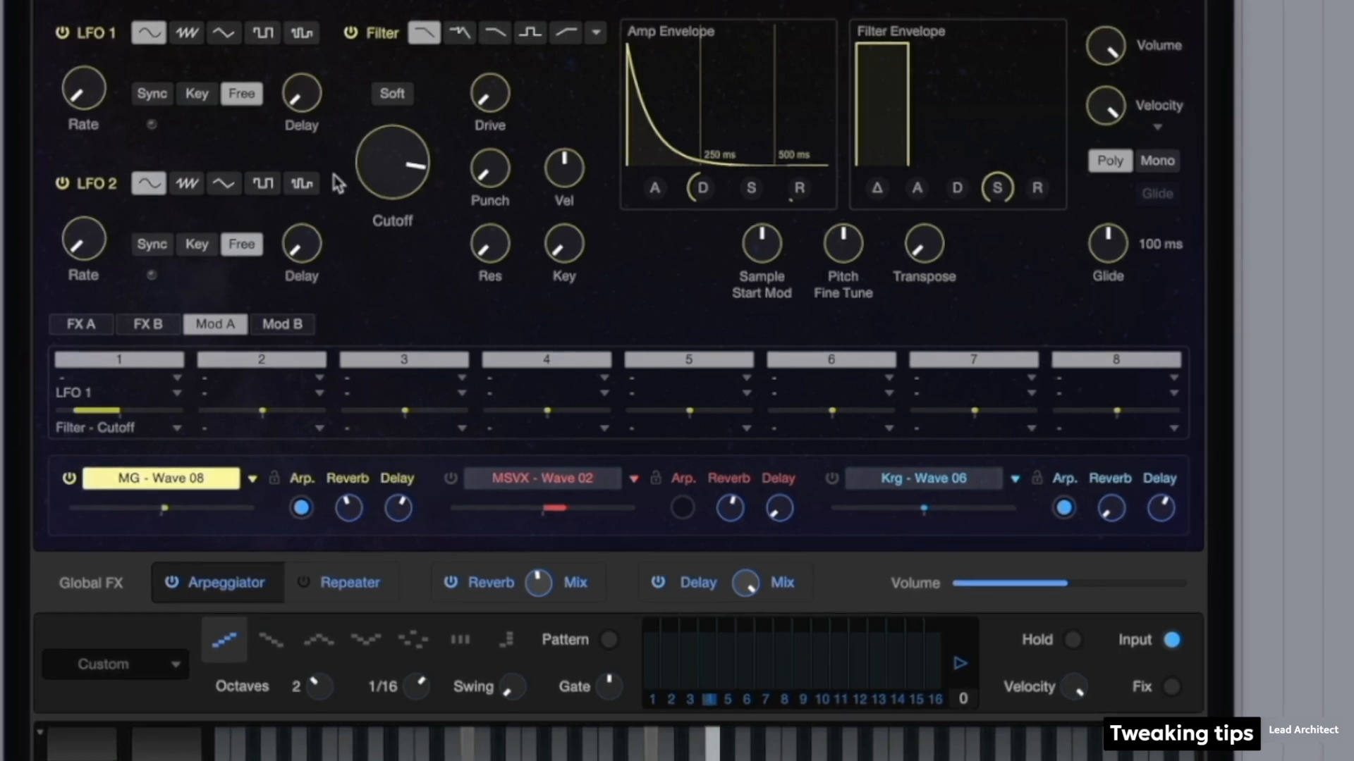
{"action": "left_click_drag", "start_coordinate": [81, 95], "coordinate": [104, 56]}
{"action": "left_click", "coordinate": [141, 95]}
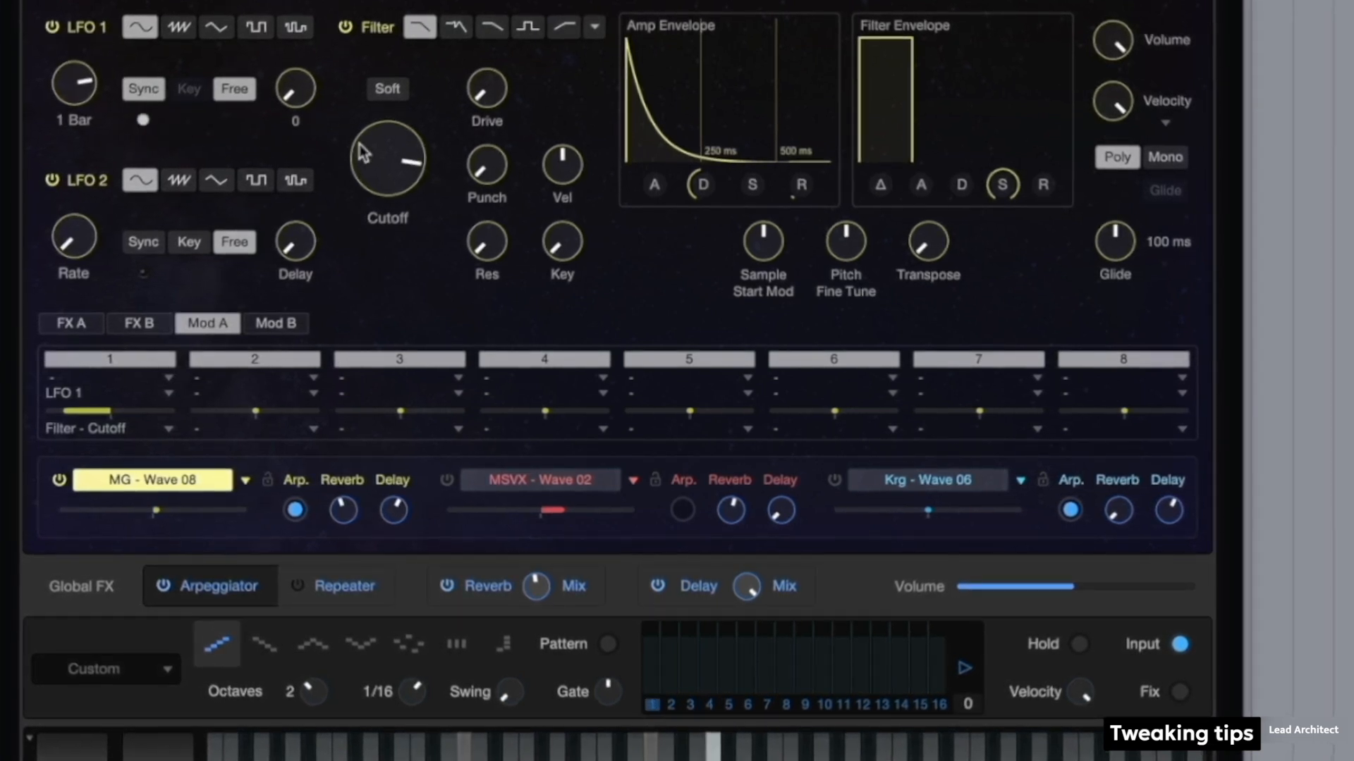
- Raise the MG - Wave 08 filter's drive and punch, and make the LFO 1 to Filter - Cutoff amount positive
{"action": "mouse_move", "coordinate": [428, 147]}
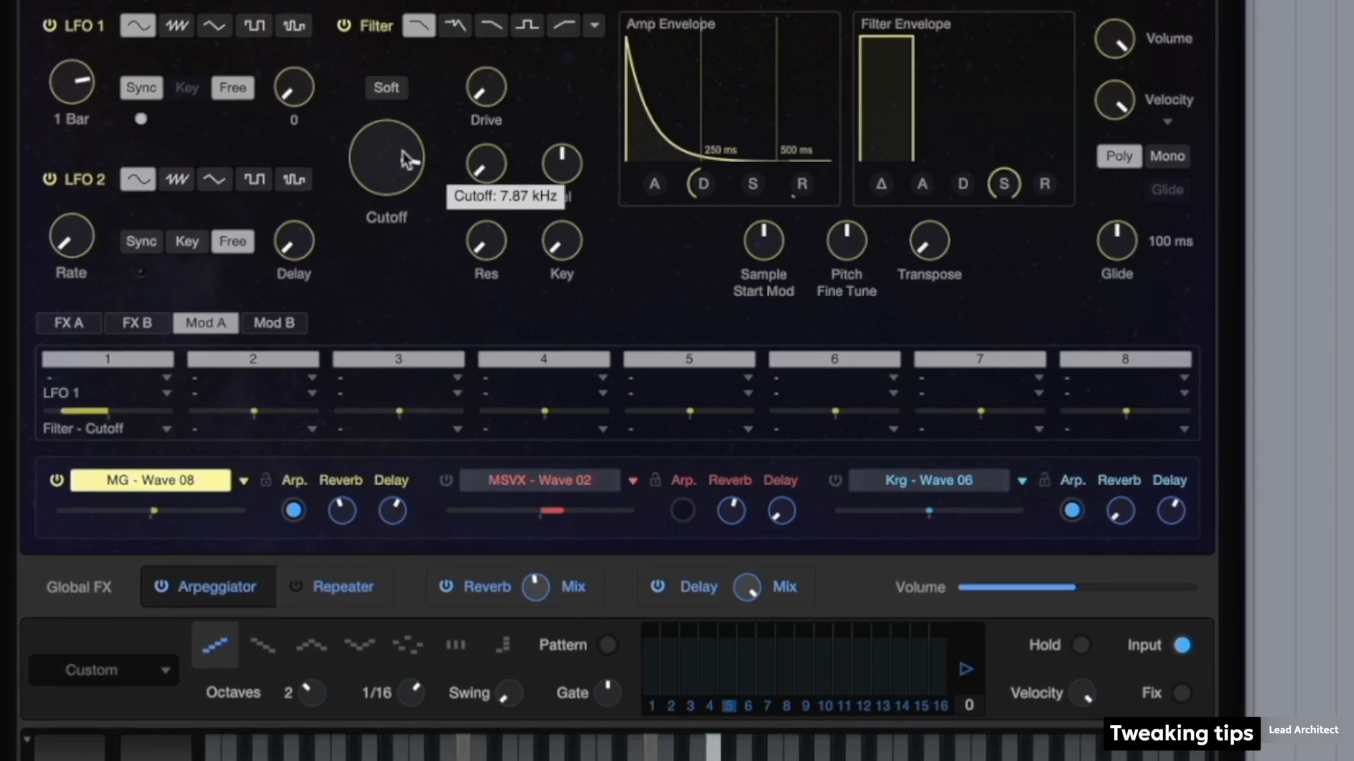
{"action": "left_click_drag", "start_coordinate": [485, 163], "coordinate": [503, 70]}
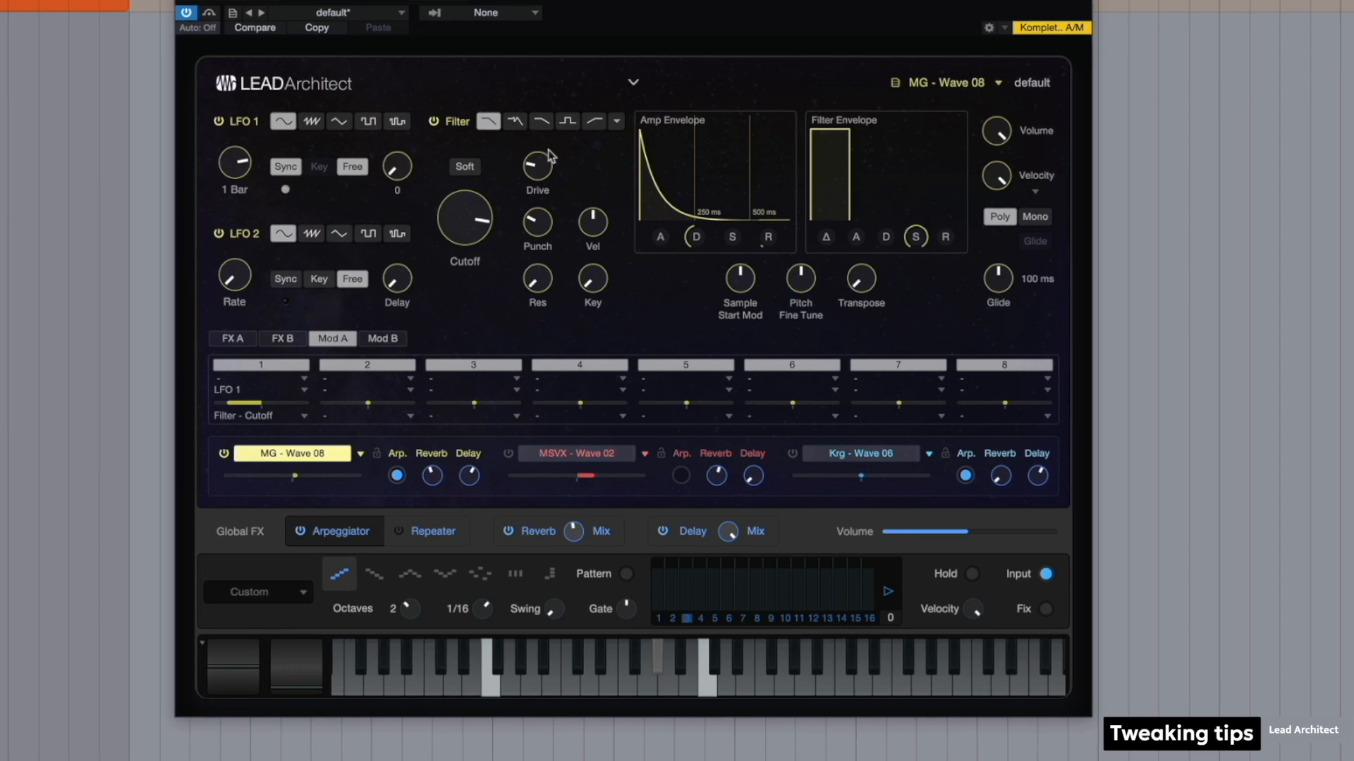
{"action": "left_click_drag", "start_coordinate": [536, 223], "coordinate": [455, 240]}
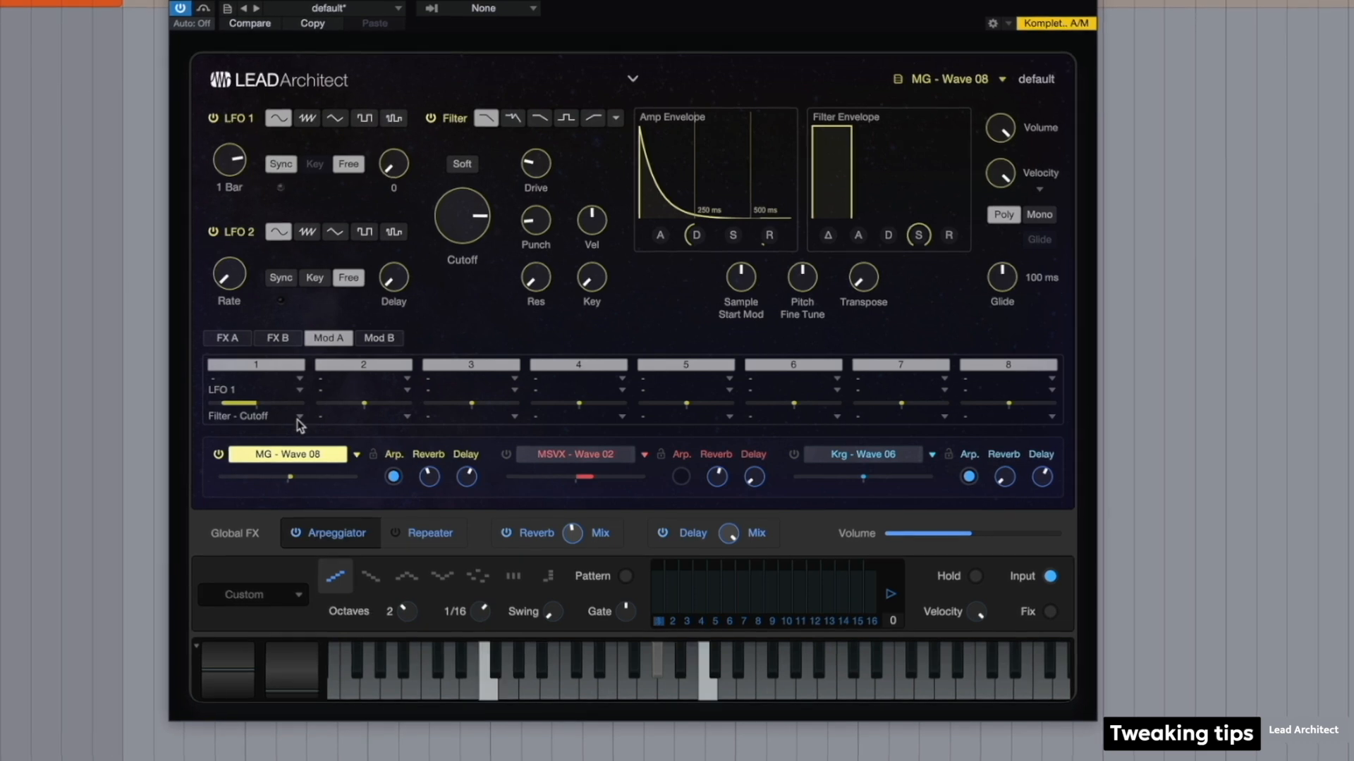
{"action": "left_click_drag", "start_coordinate": [280, 412], "coordinate": [285, 412]}
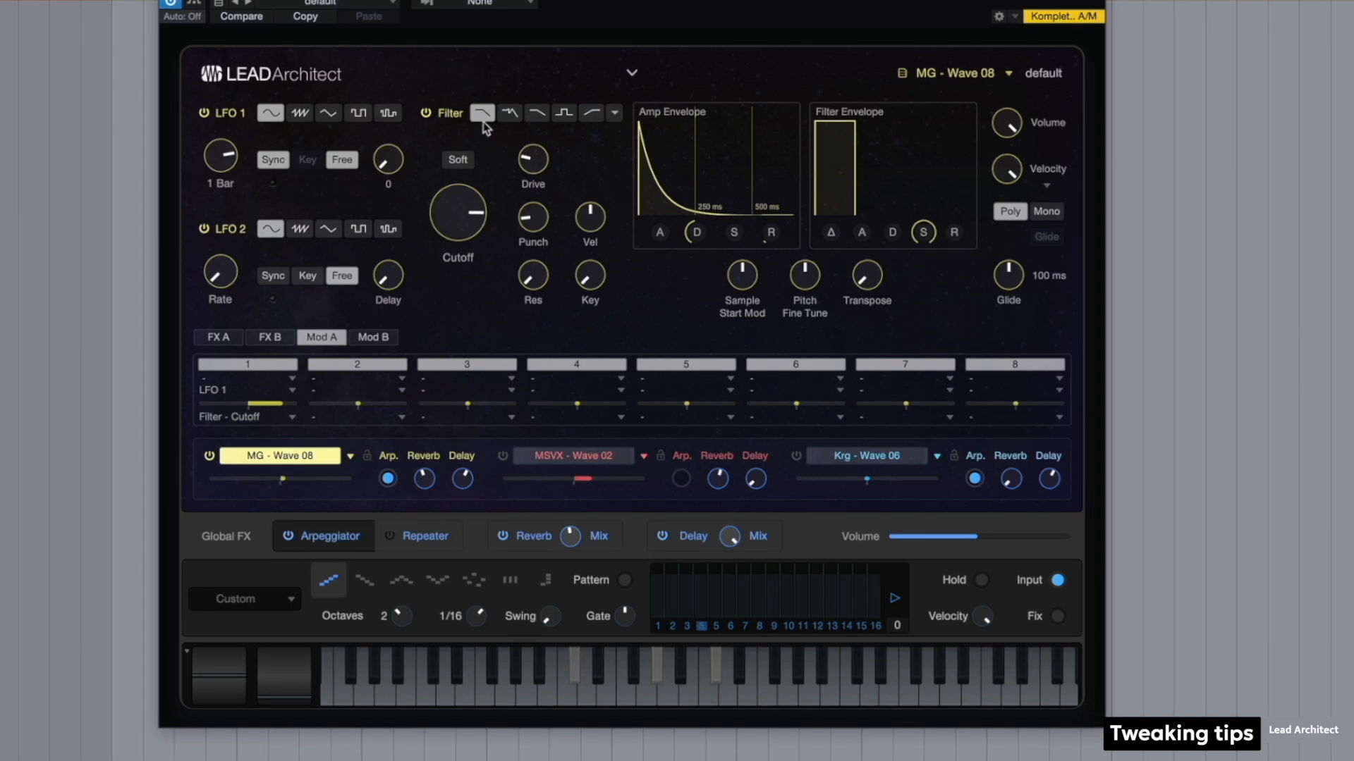
- Enable the MSVX - Wave 02 and Krg - Wave 06 layers, and raise the Krg layer's transpose
{"action": "left_click", "coordinate": [504, 458]}
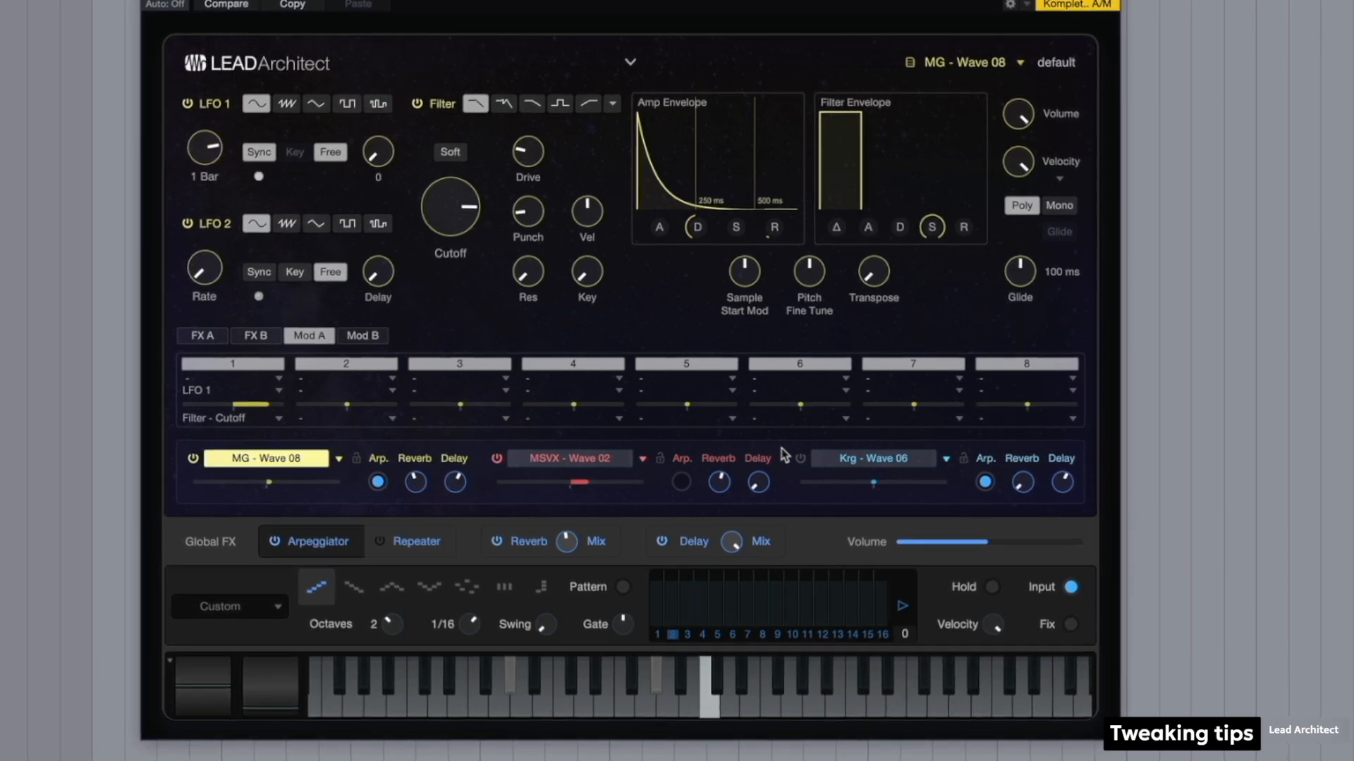
{"action": "left_click", "coordinate": [840, 460]}
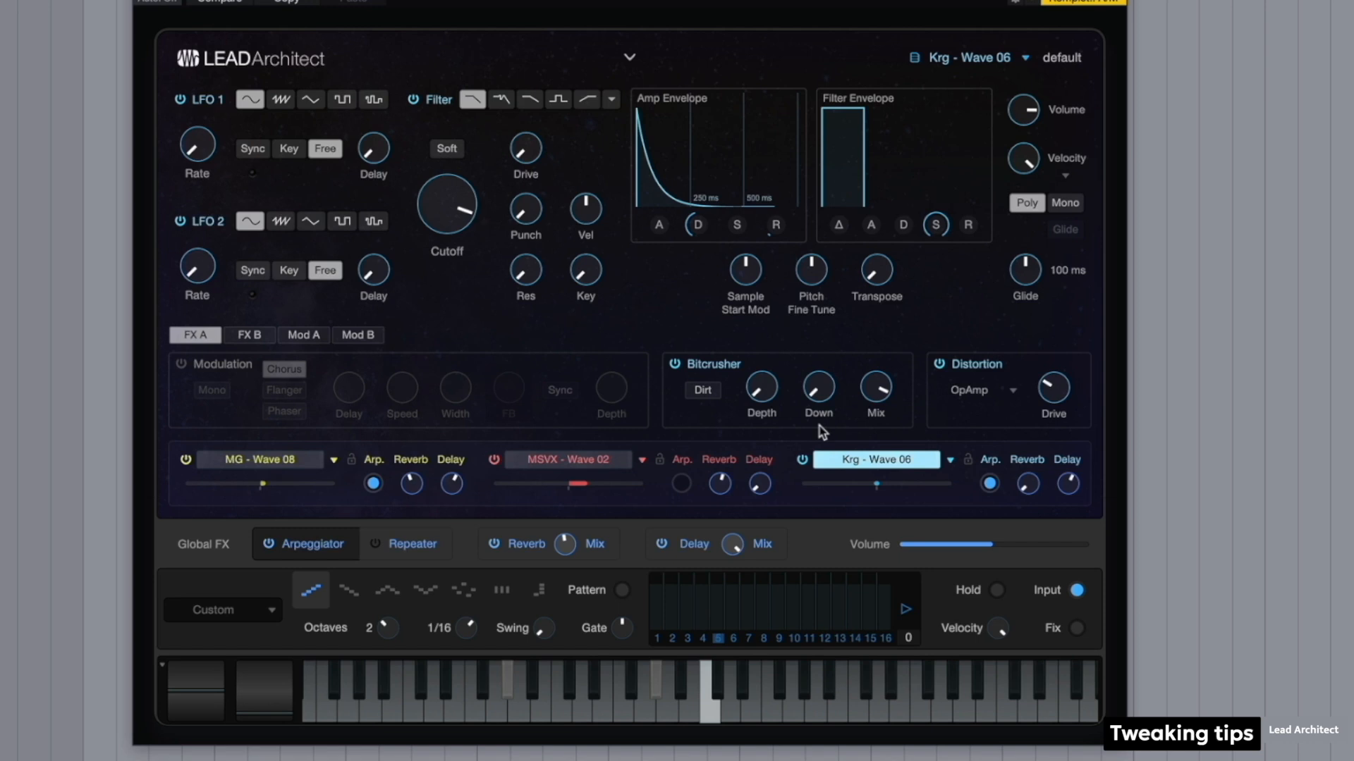
{"action": "left_click_drag", "start_coordinate": [890, 276], "coordinate": [895, 201]}
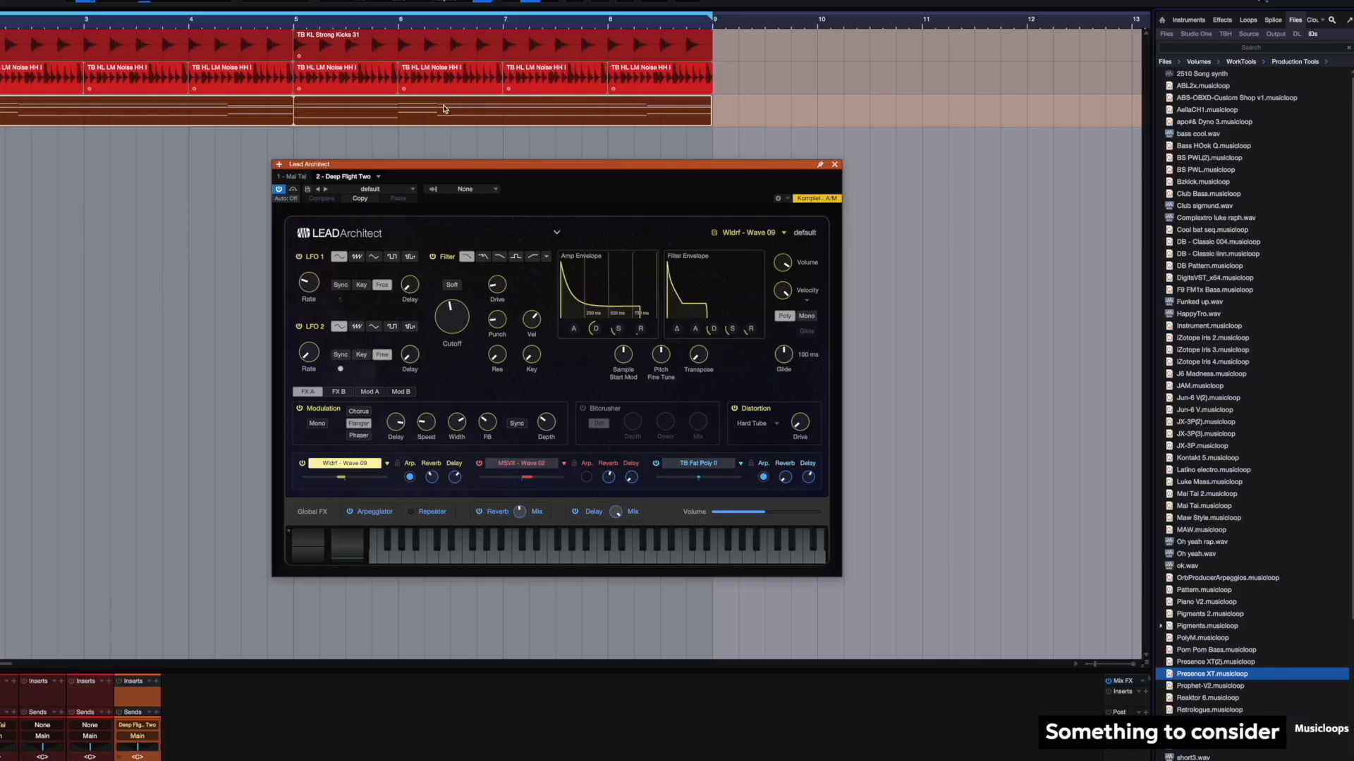
- Store the selected Lead Architect part as a musicloop in the Production Tools folder and look through the folder's files
{"action": "left_click_drag", "start_coordinate": [443, 109], "coordinate": [1250, 215]}
{"action": "scroll", "coordinate": [1252, 392], "scroll_direction": "down", "scroll_amount": 8}
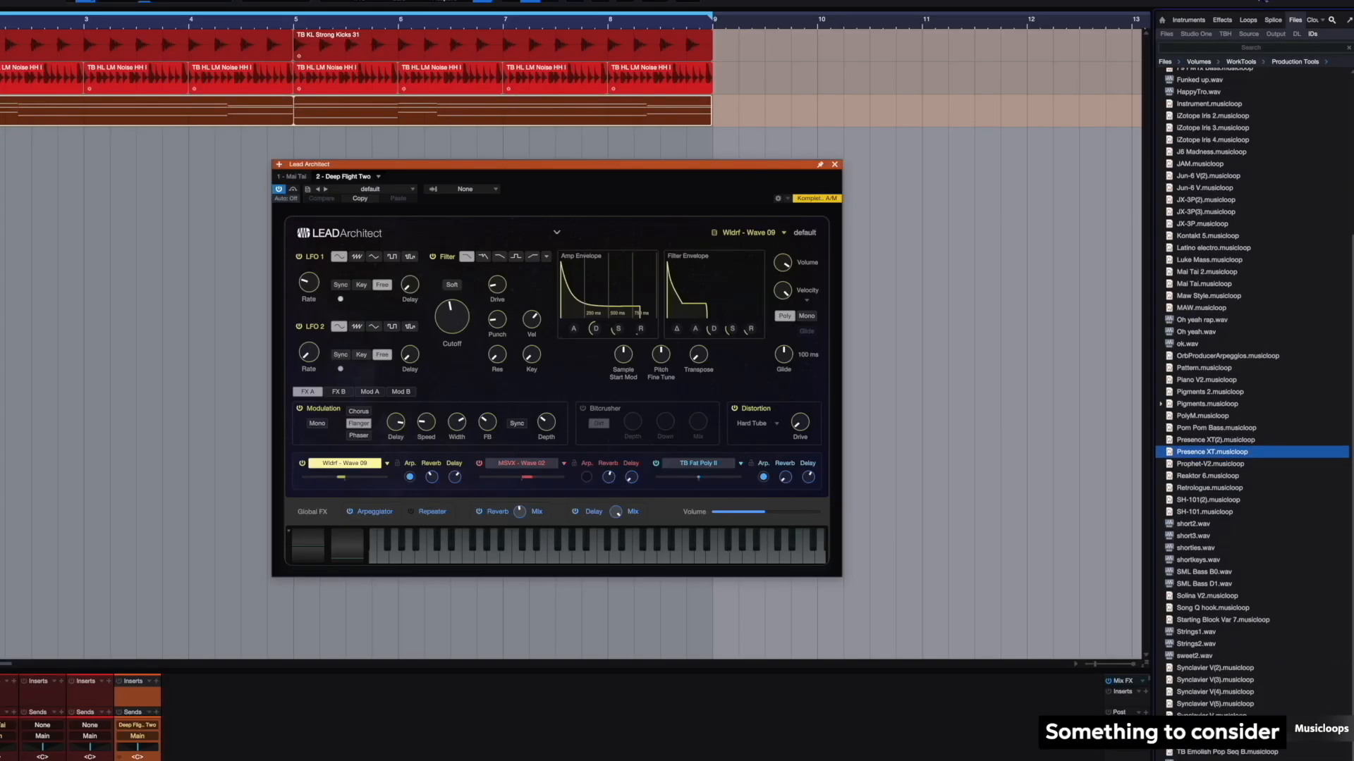
{"action": "scroll", "coordinate": [1252, 415], "scroll_direction": "down", "scroll_amount": 2}
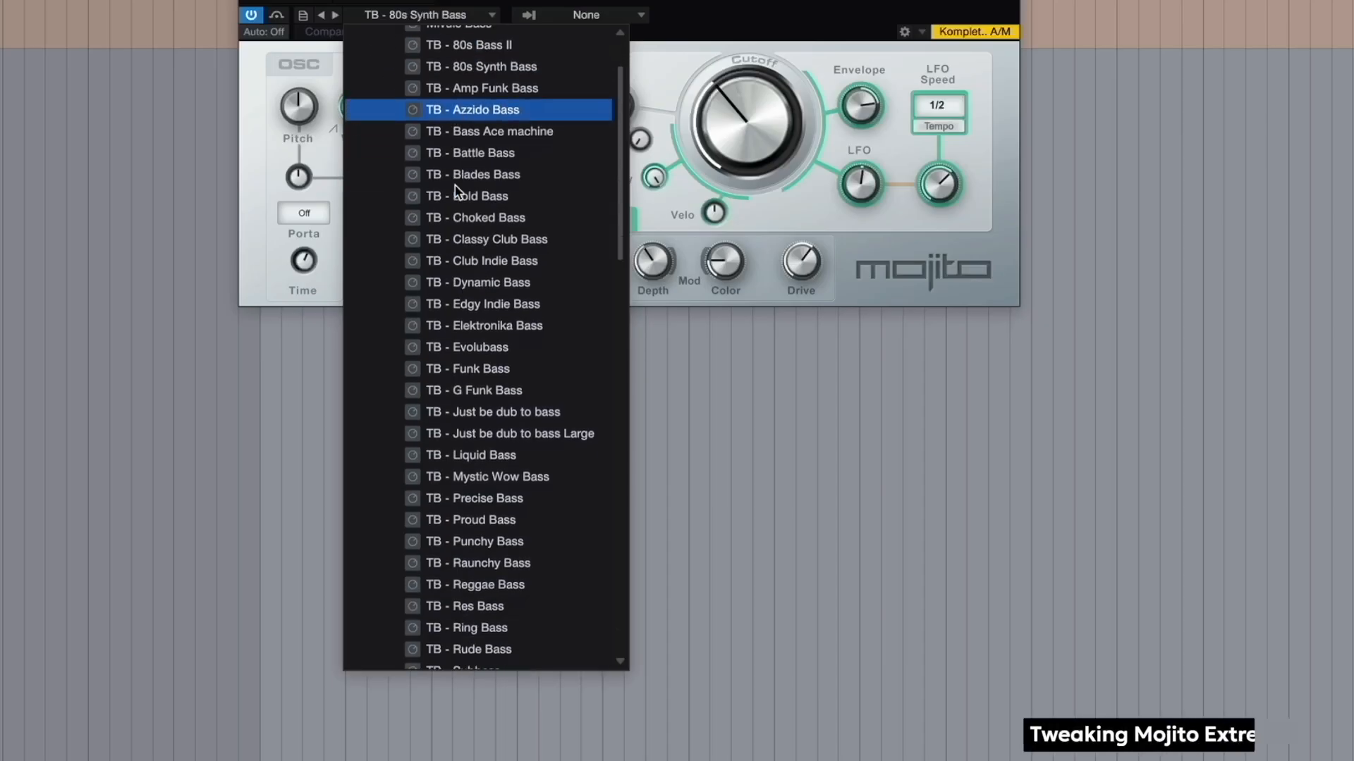
- Look through the Toolbox Mojito Bass presets and collapse the Bass folder, leaving the current preset loaded
{"action": "scroll", "coordinate": [456, 191], "scroll_direction": "down", "scroll_amount": 10}
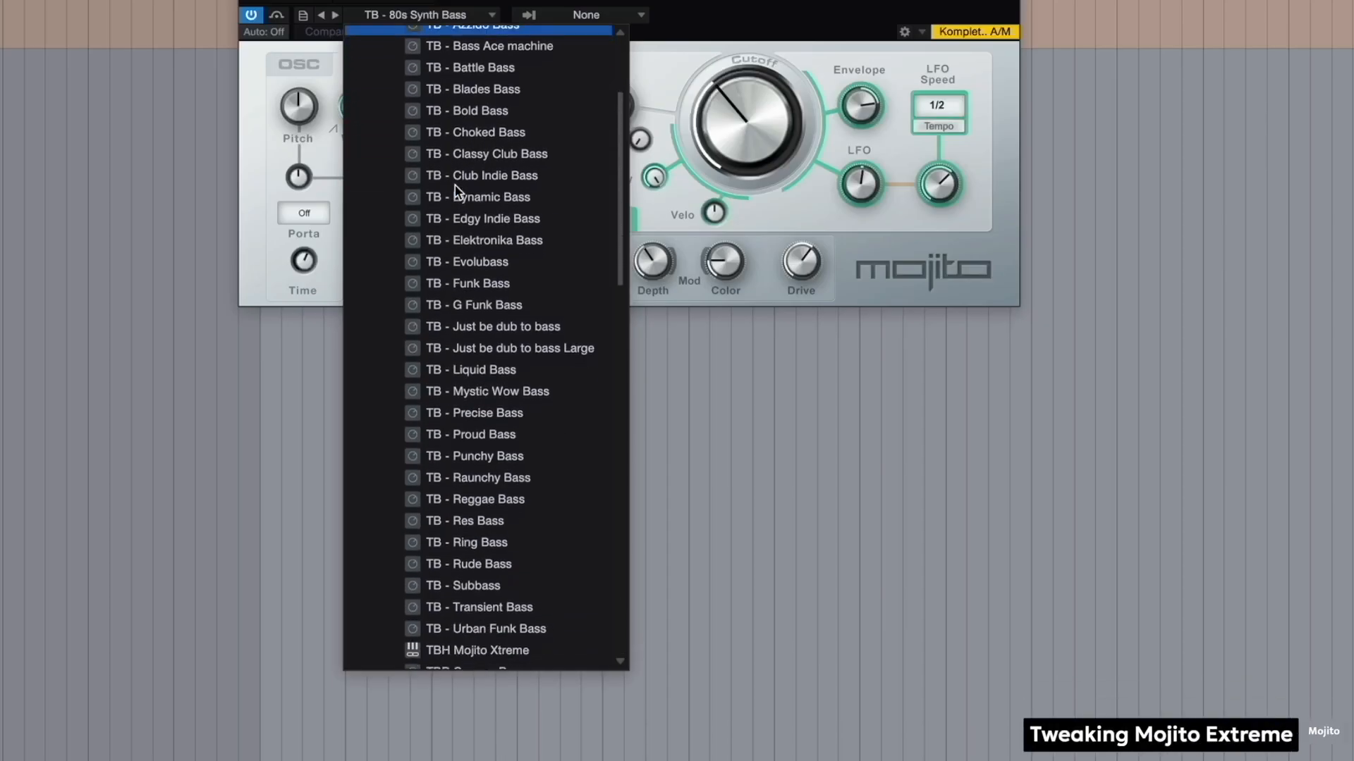
{"action": "scroll", "coordinate": [457, 191], "scroll_direction": "up", "scroll_amount": 12}
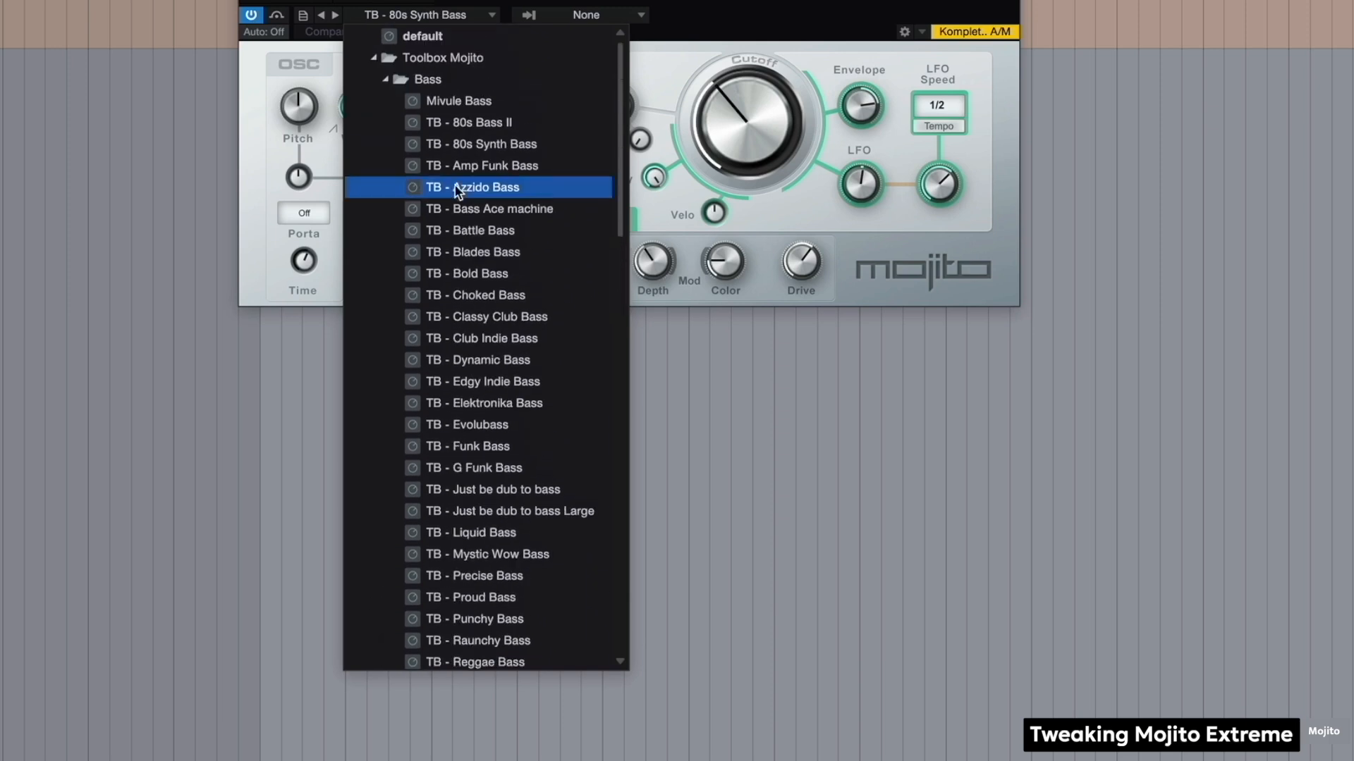
{"action": "left_click", "coordinate": [425, 80]}
{"action": "left_click", "coordinate": [423, 101]}
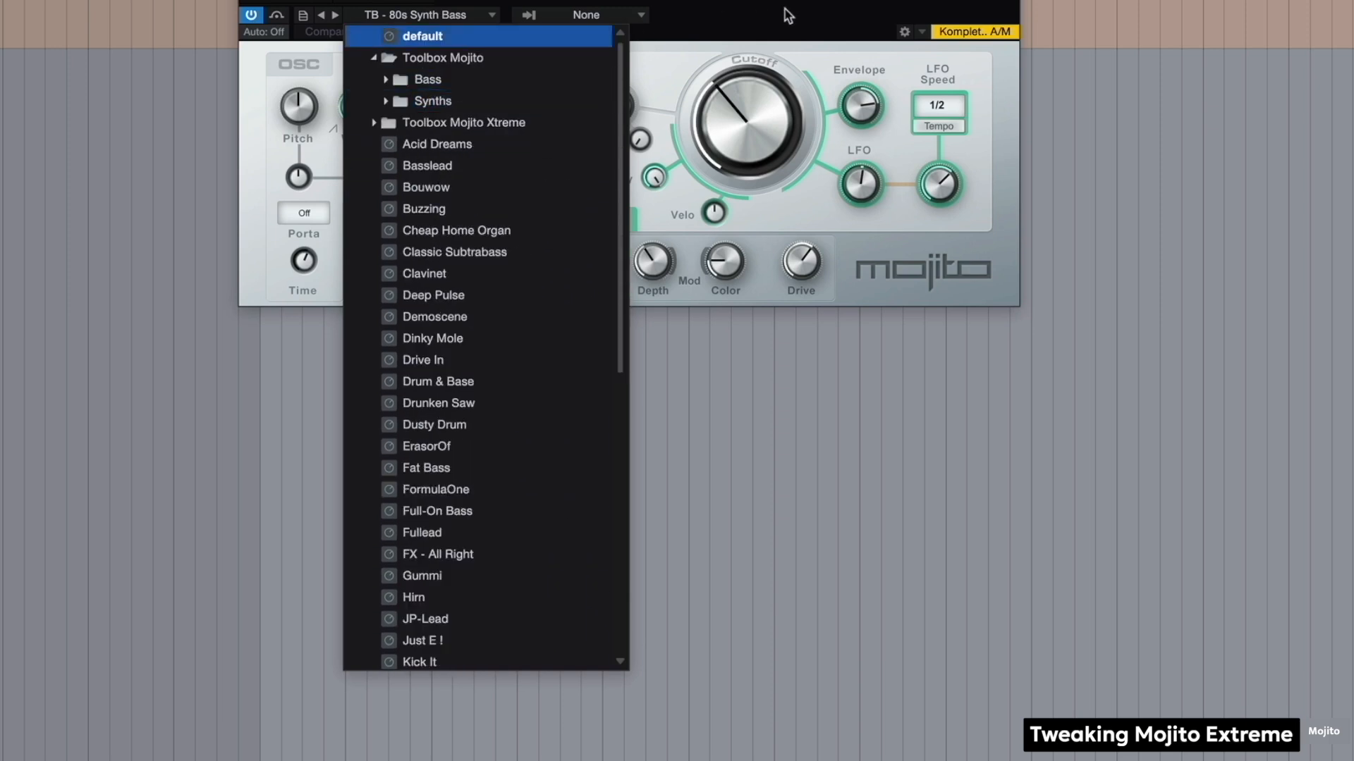
{"action": "left_click", "coordinate": [787, 15]}
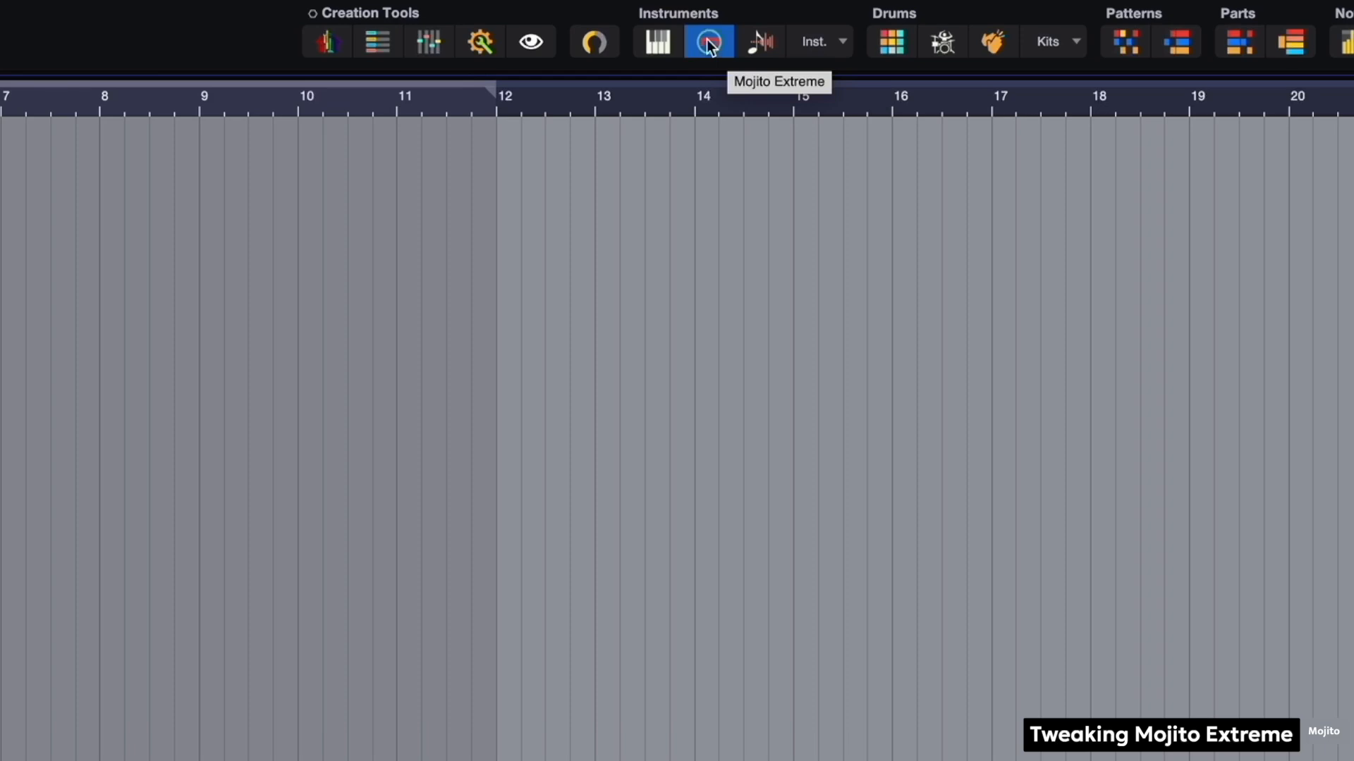
- Open Mojito Extreme, enable Screamer, and set the filter cutoff to 1.77 k with 69% resonance
{"action": "left_click", "coordinate": [708, 41]}
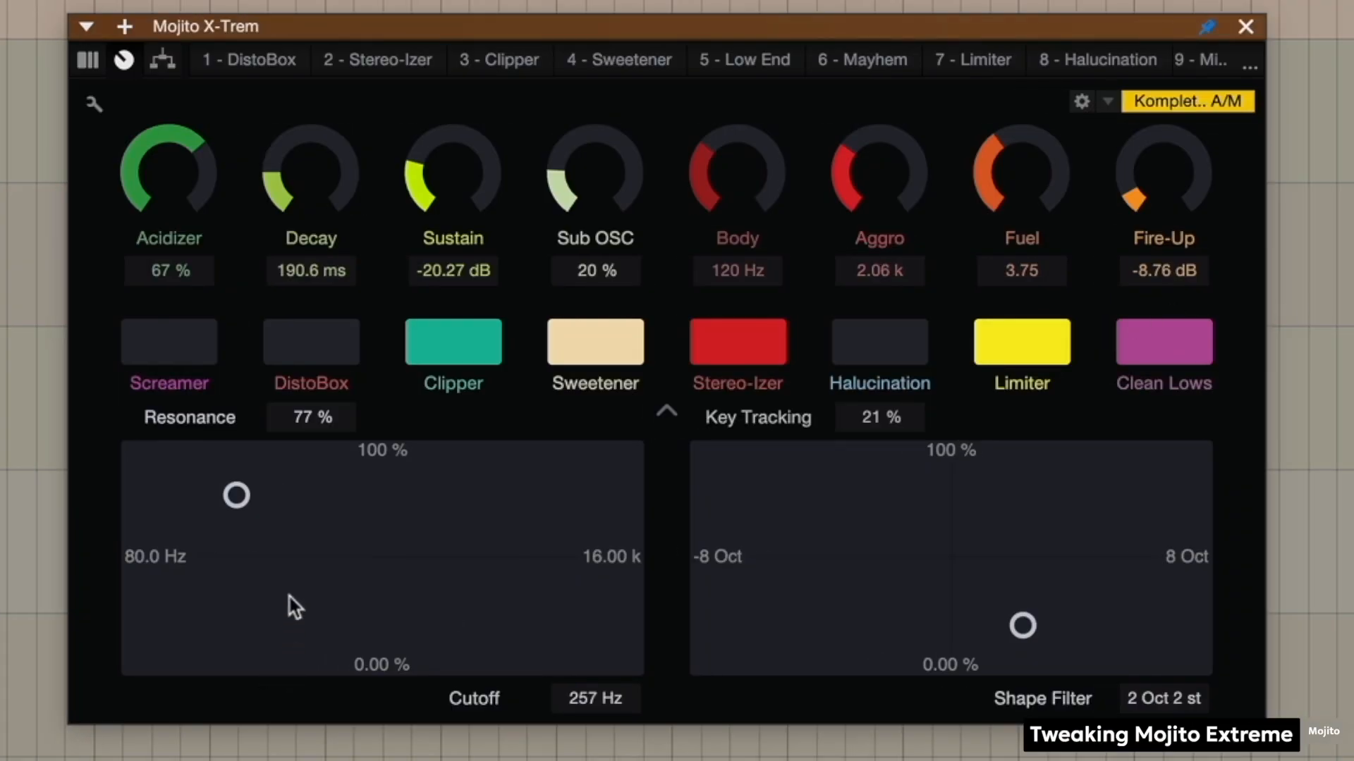
{"action": "left_click", "coordinate": [176, 363]}
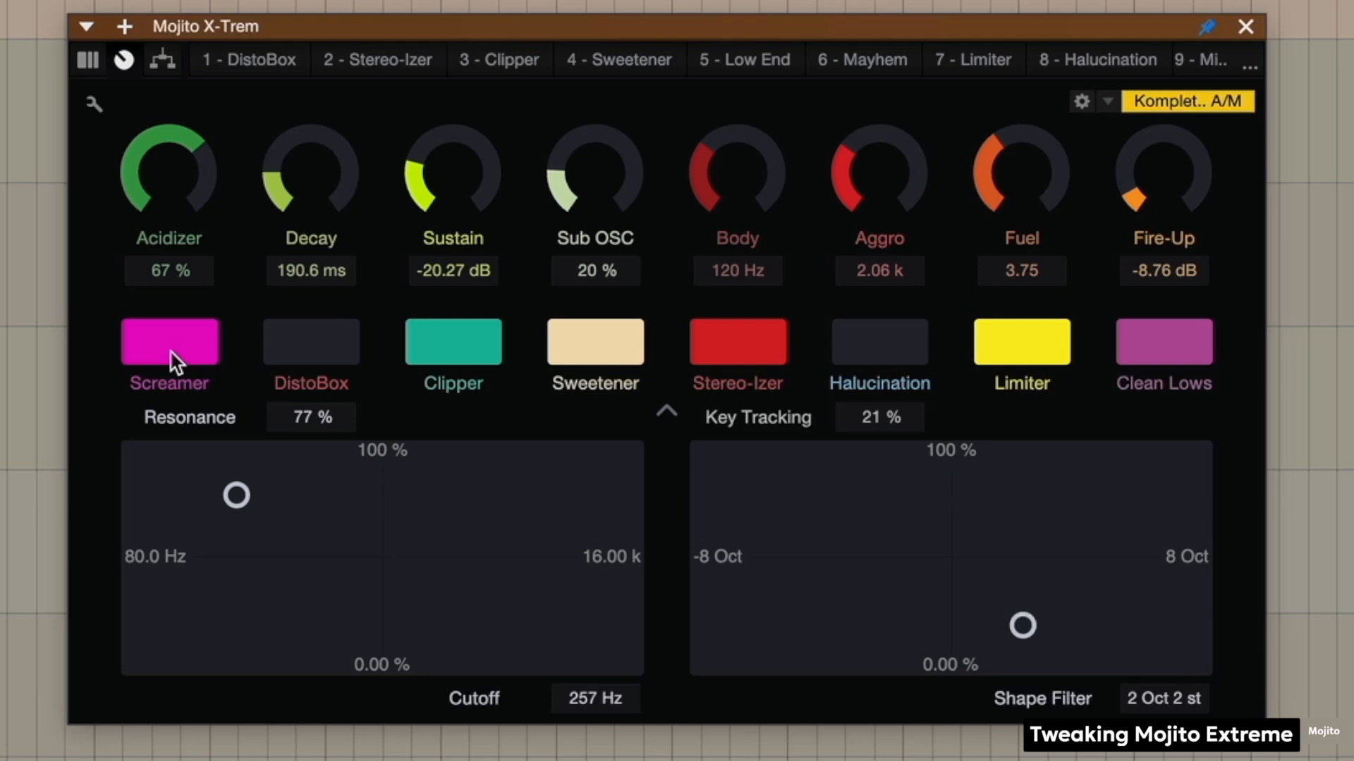
{"action": "left_click", "coordinate": [330, 360]}
{"action": "left_click_drag", "start_coordinate": [258, 502], "coordinate": [427, 514]}
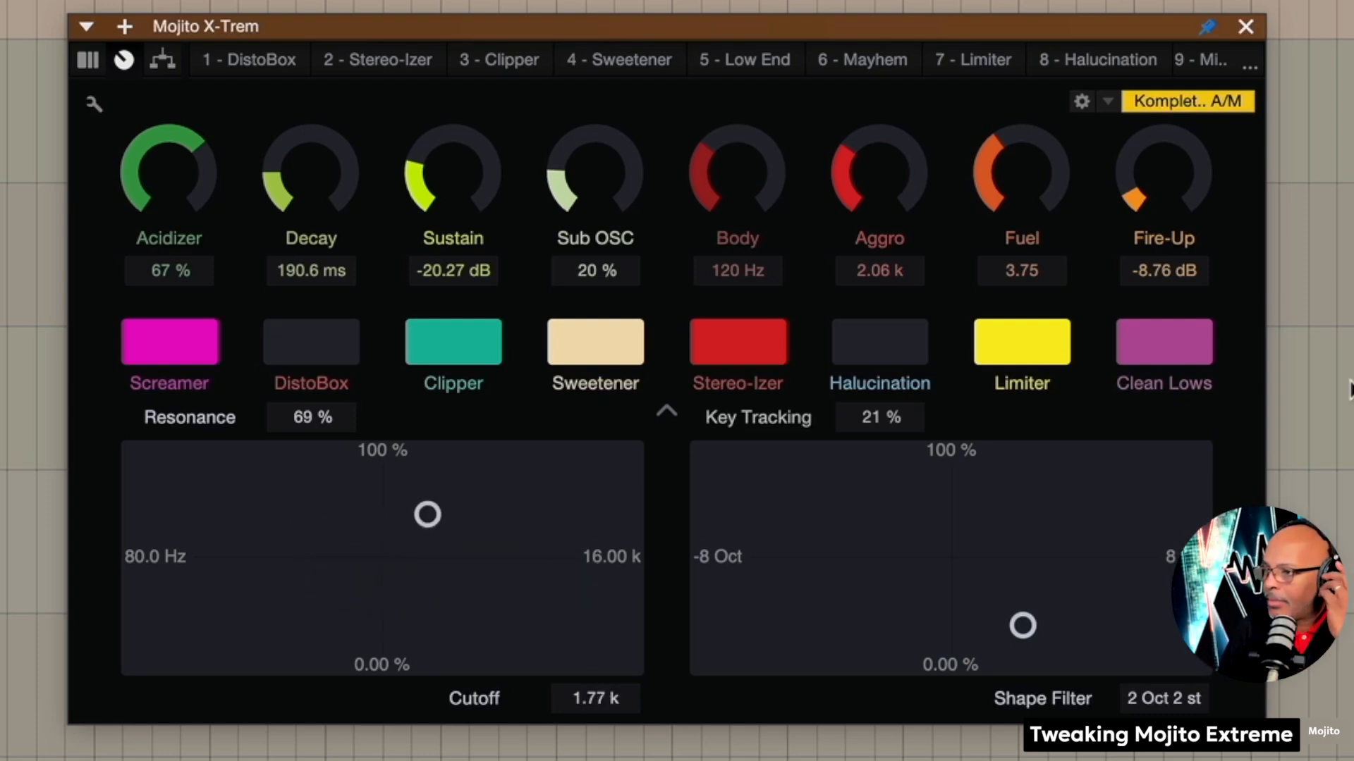
- Enable Halucination and DistoBox, and lower the filter to 110 Hz cutoff and 38% resonance
{"action": "left_click", "coordinate": [885, 334]}
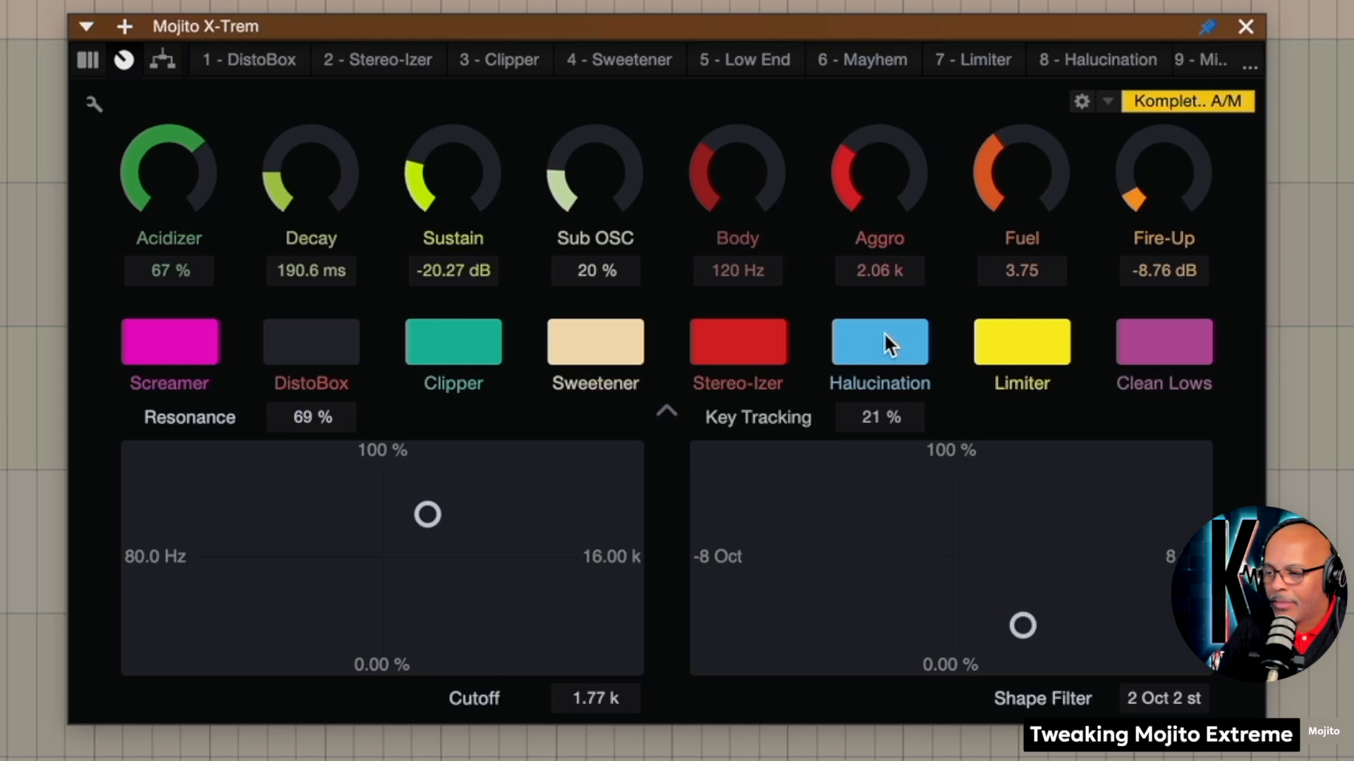
{"action": "left_click_drag", "start_coordinate": [427, 515], "coordinate": [302, 502]}
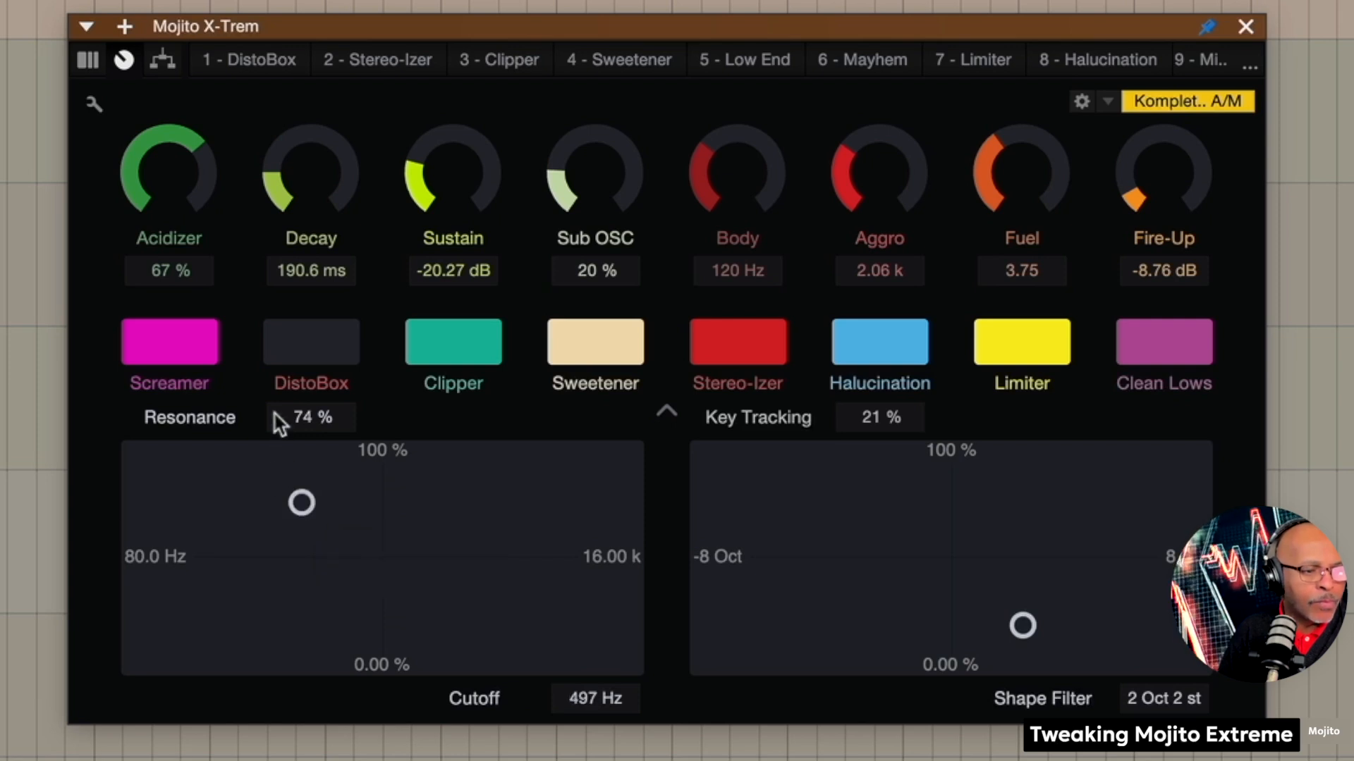
{"action": "left_click", "coordinate": [321, 355]}
{"action": "left_click_drag", "start_coordinate": [302, 505], "coordinate": [151, 587]}
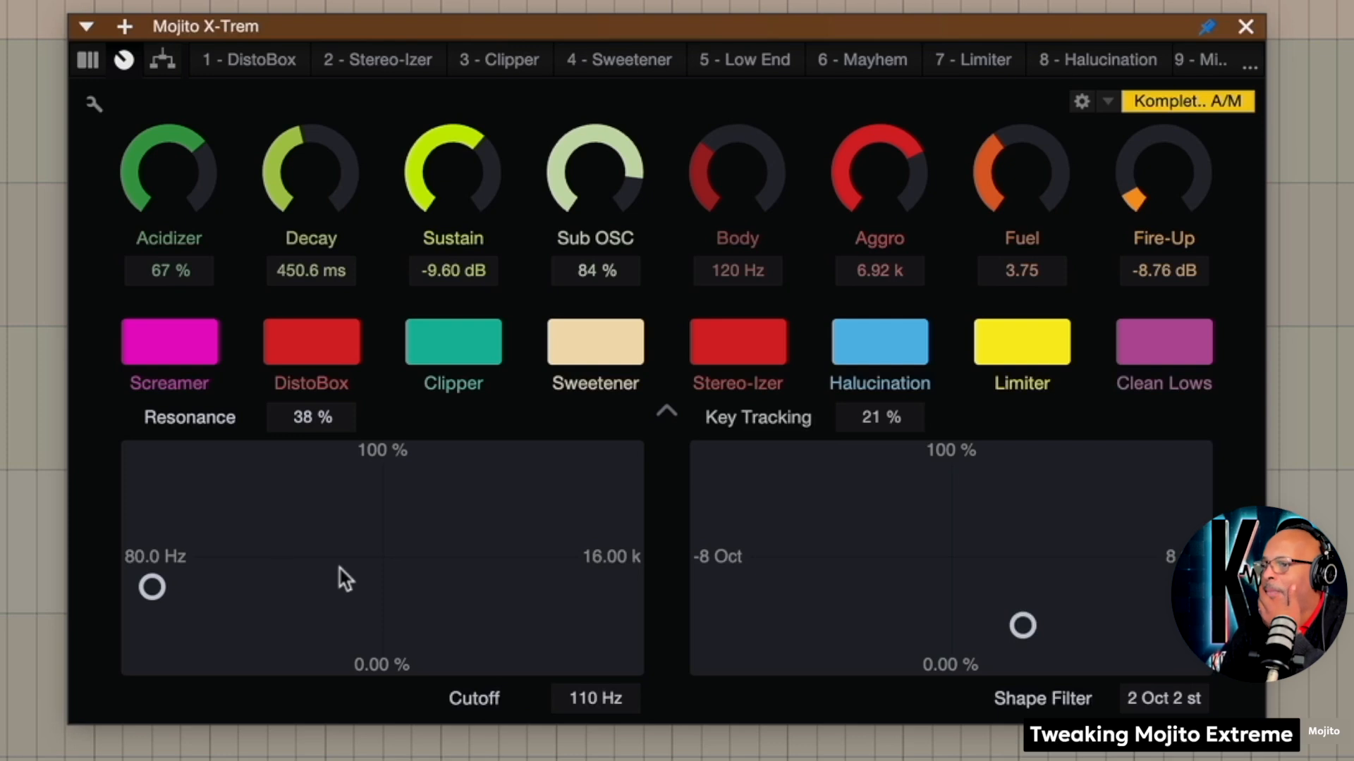
- Sweep the cutoff and resonance together, ending higher, and raise the shape filter and key tracking
{"action": "left_click_drag", "start_coordinate": [152, 588], "coordinate": [595, 492]}
{"action": "left_click_drag", "start_coordinate": [1022, 625], "coordinate": [882, 625]}
{"action": "left_click_drag", "start_coordinate": [595, 491], "coordinate": [336, 525]}
{"action": "left_click_drag", "start_coordinate": [881, 625], "coordinate": [1039, 507]}
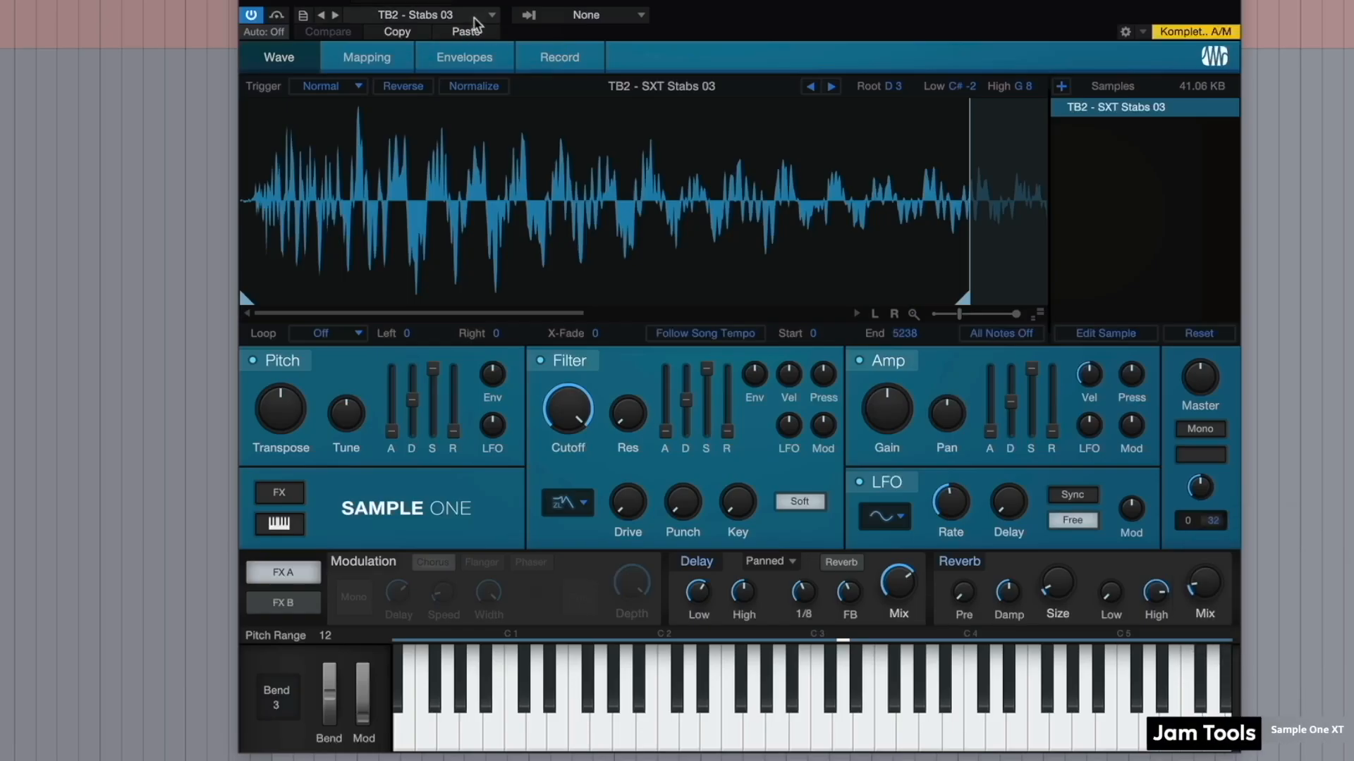
- Browse the Toolbox SXT preset folders in Sample One, including Stabs, Strings and Vocals
{"action": "left_click", "coordinate": [490, 15]}
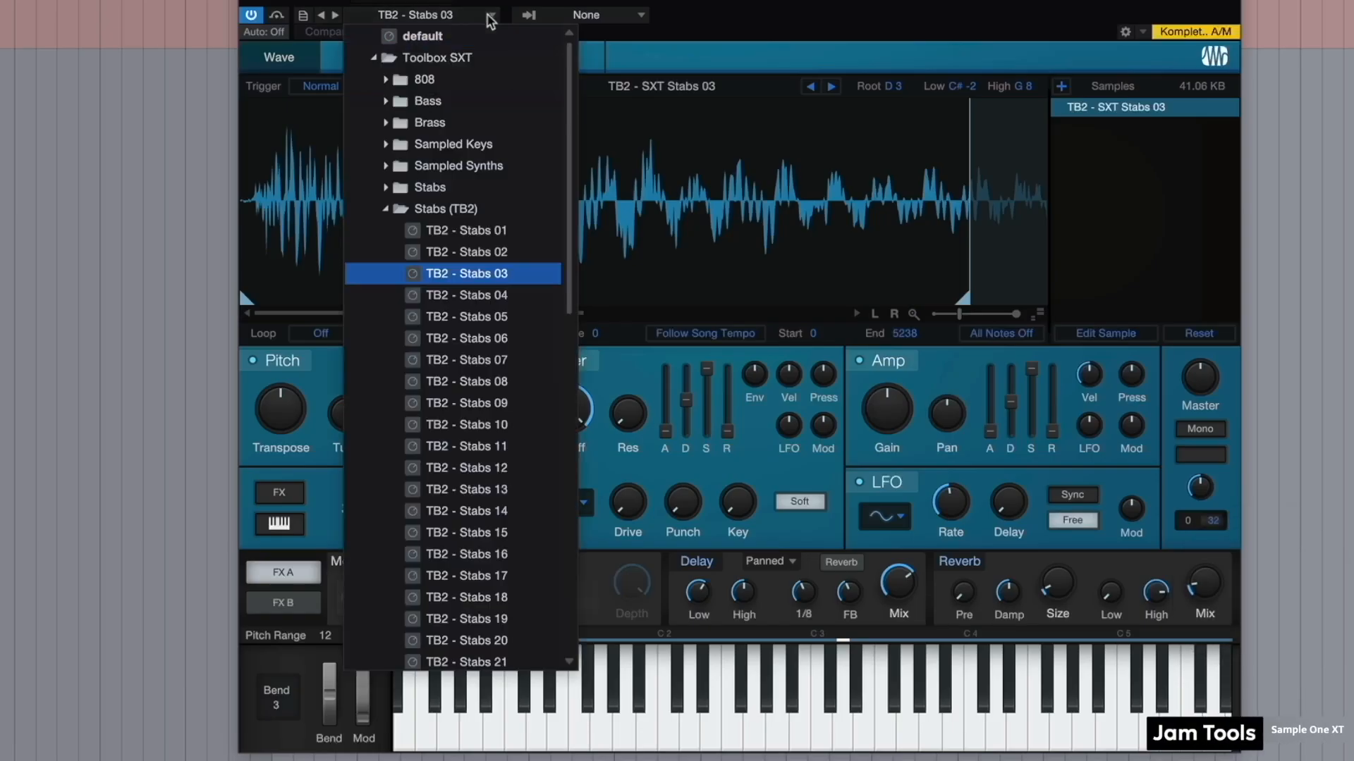
{"action": "left_click", "coordinate": [414, 209]}
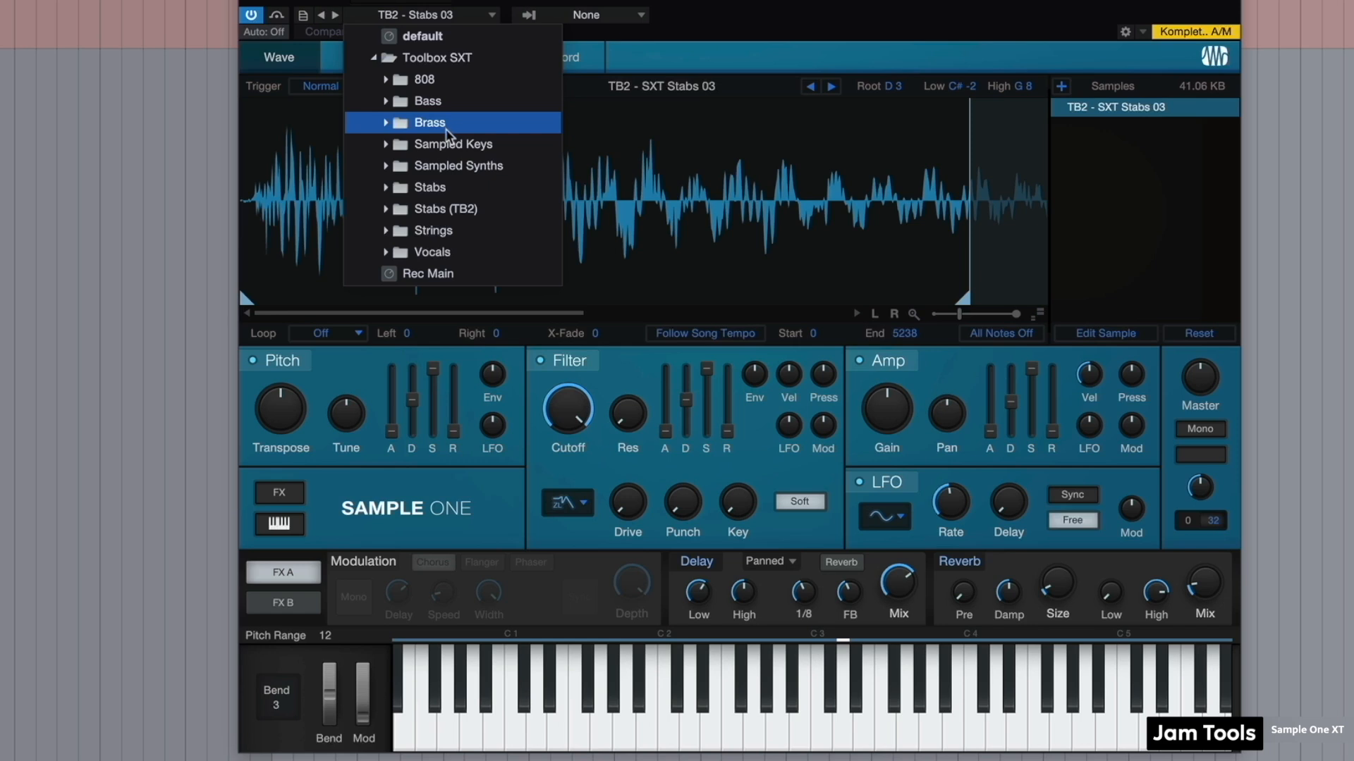
{"action": "left_click", "coordinate": [451, 188]}
{"action": "left_click", "coordinate": [451, 187]}
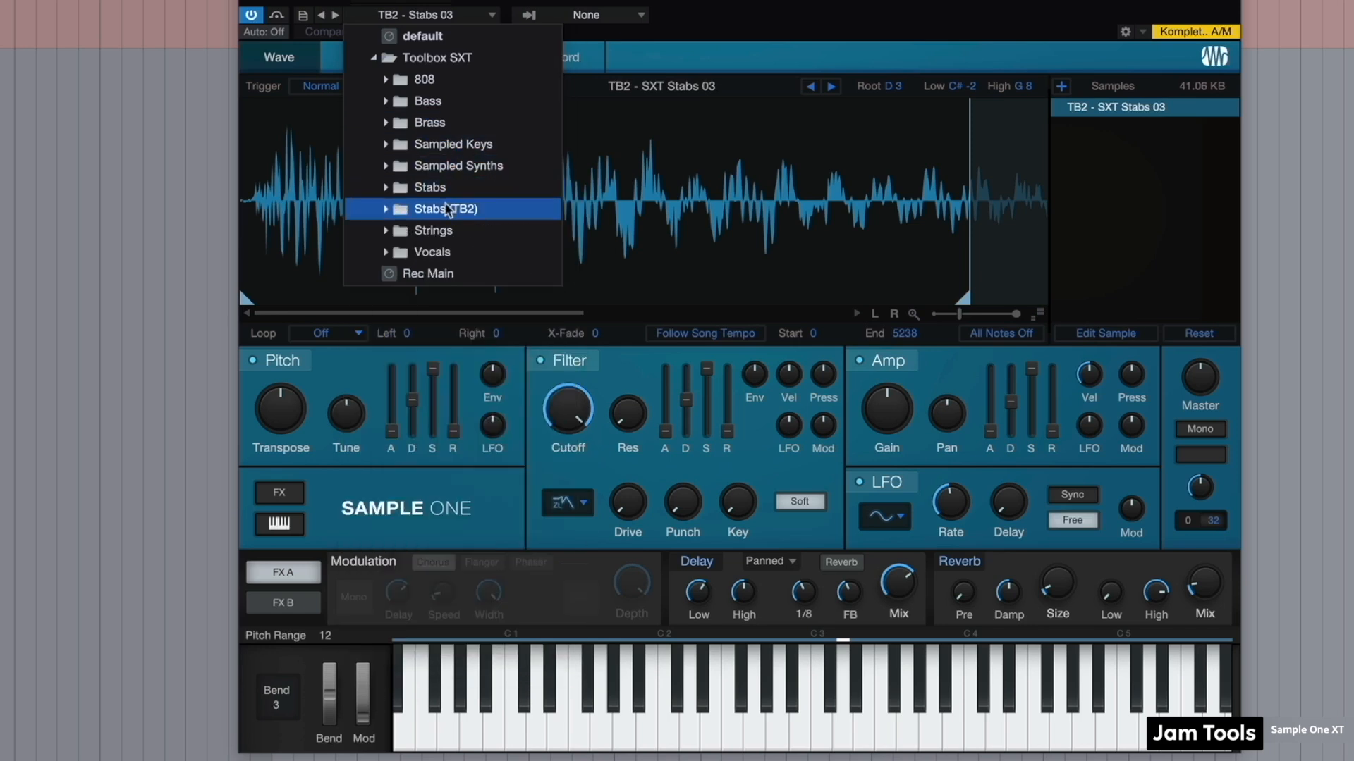
{"action": "left_click", "coordinate": [447, 231]}
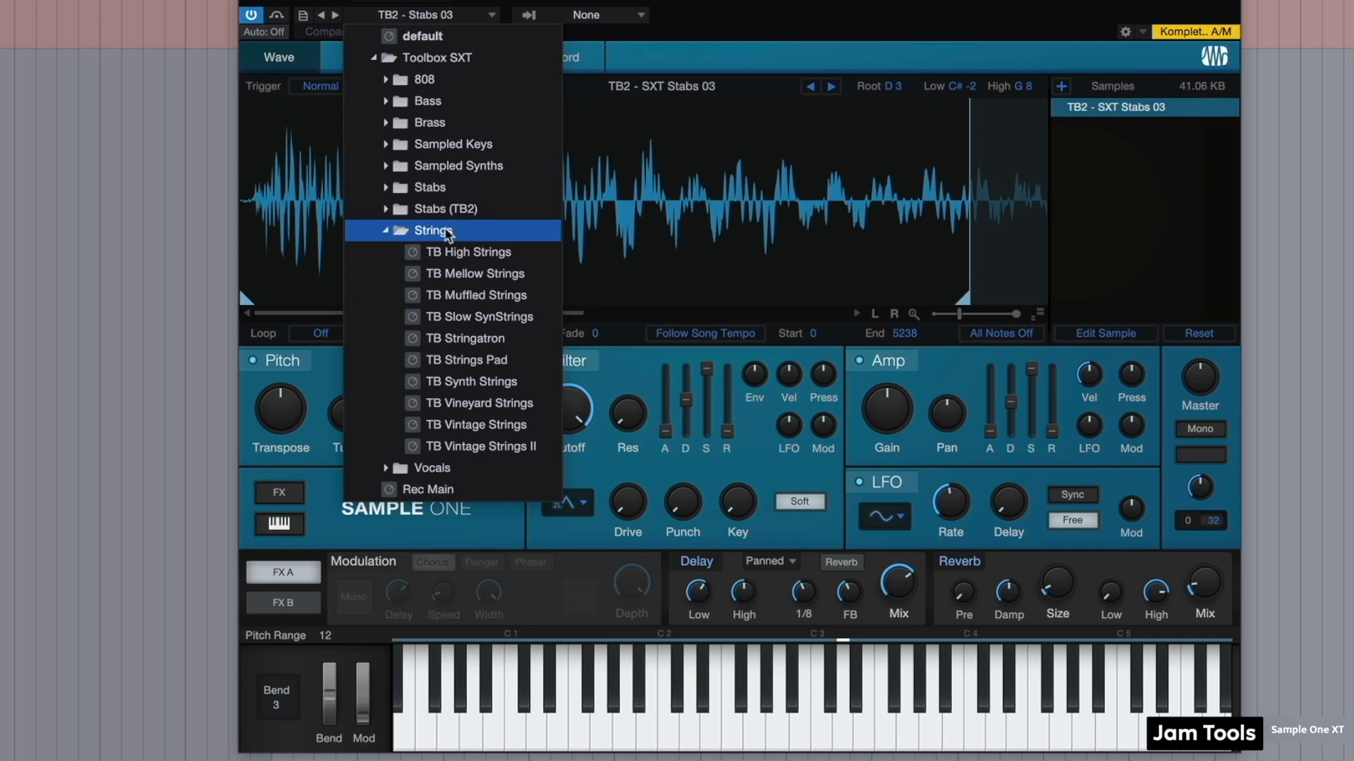
{"action": "left_click", "coordinate": [445, 231]}
{"action": "left_click", "coordinate": [445, 252]}
{"action": "left_click", "coordinate": [445, 252]}
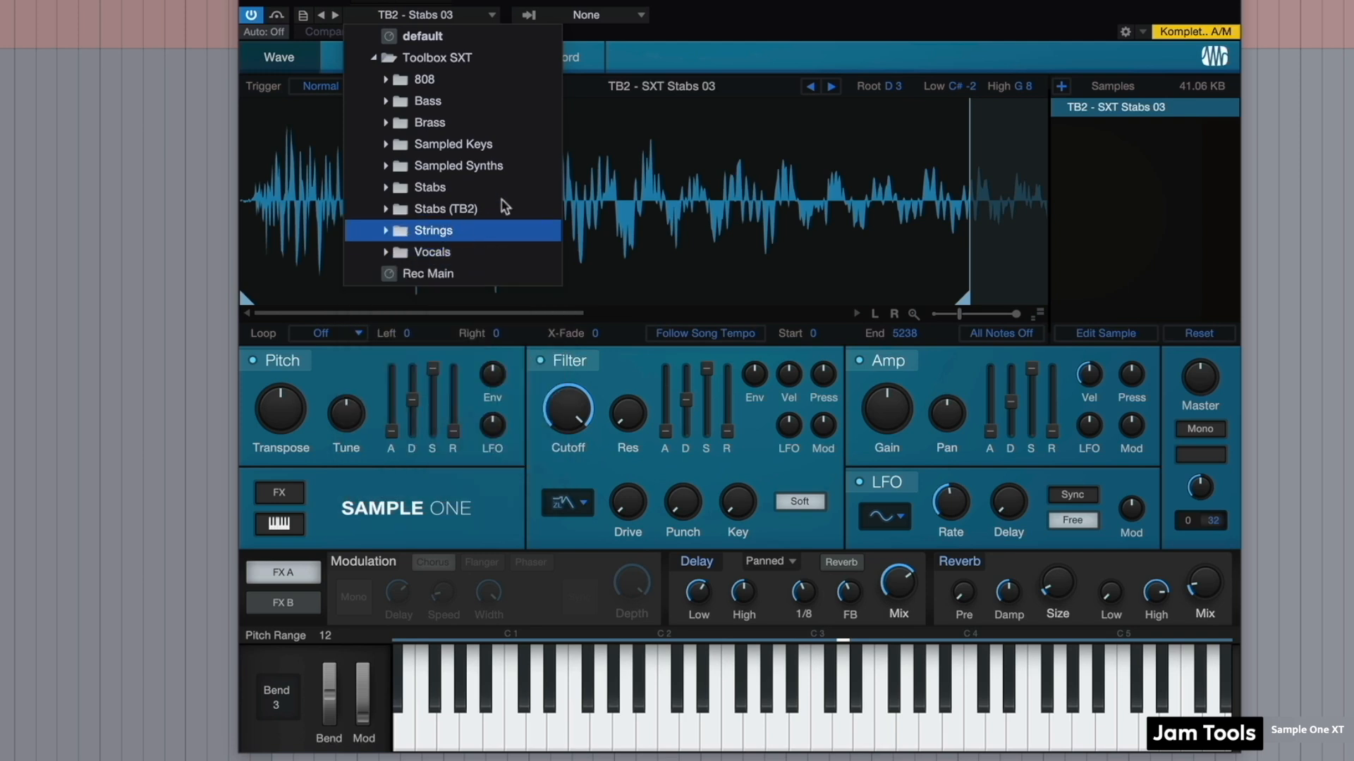
{"action": "left_click", "coordinate": [725, 5]}
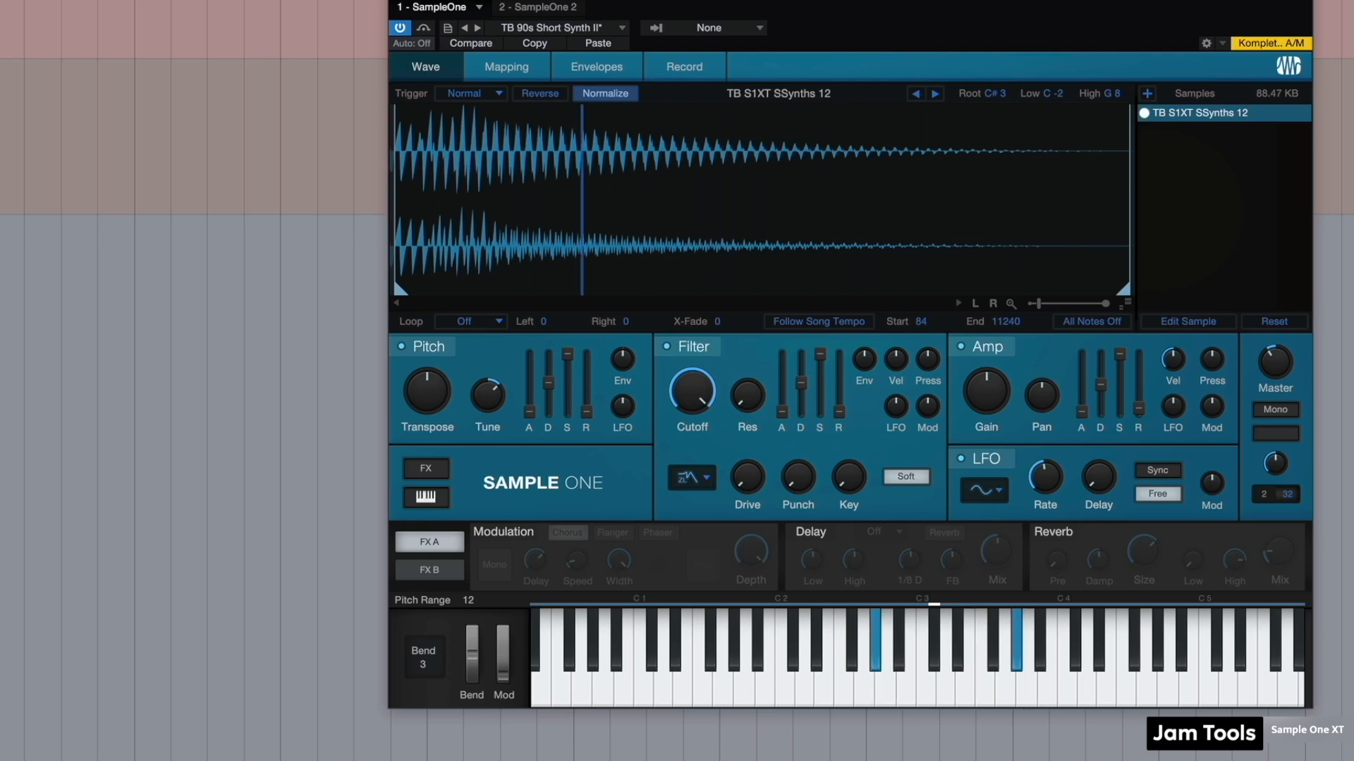
{"action": "key", "text": "Down"}
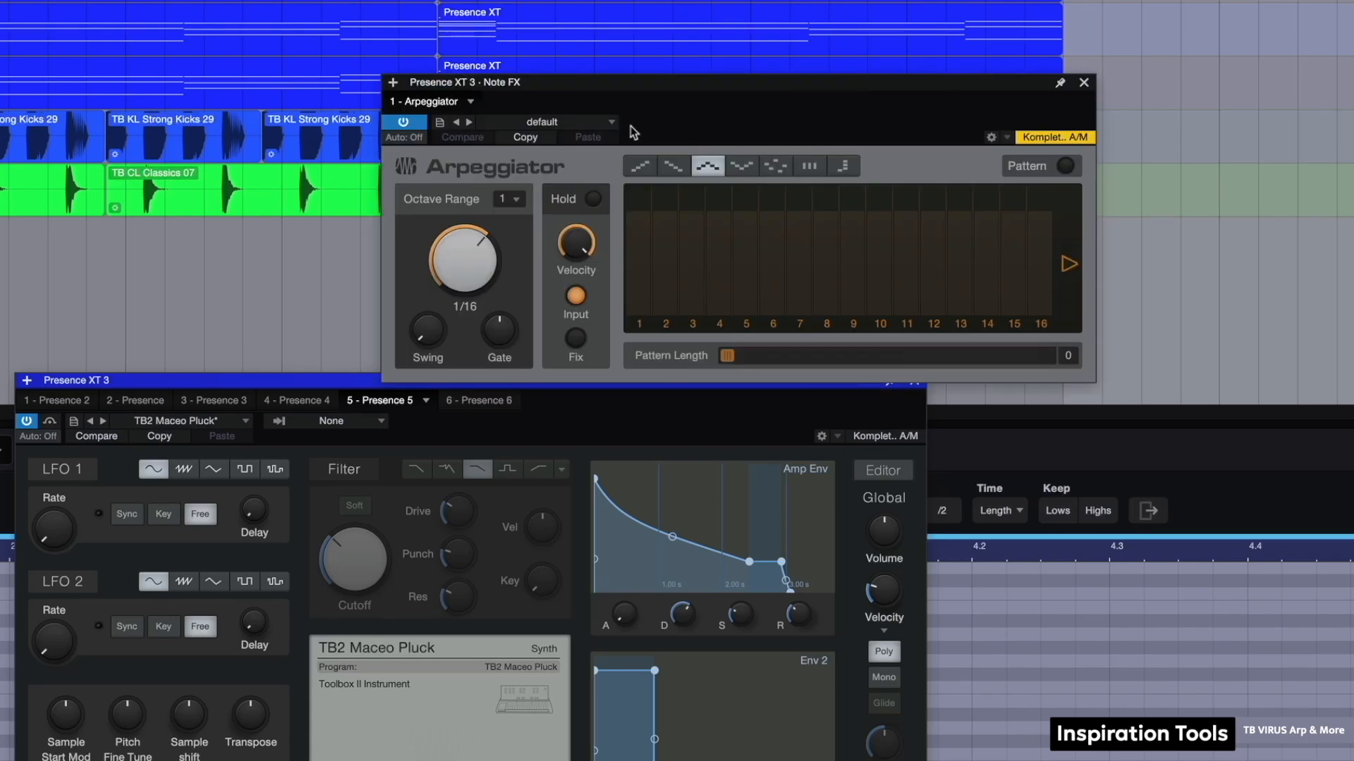
- Examine the Viral TI Patterns (Arp) presets in the Toolbox Arp Collection of the Arpeggiator
{"action": "left_click", "coordinate": [611, 123]}
{"action": "left_click", "coordinate": [611, 182]}
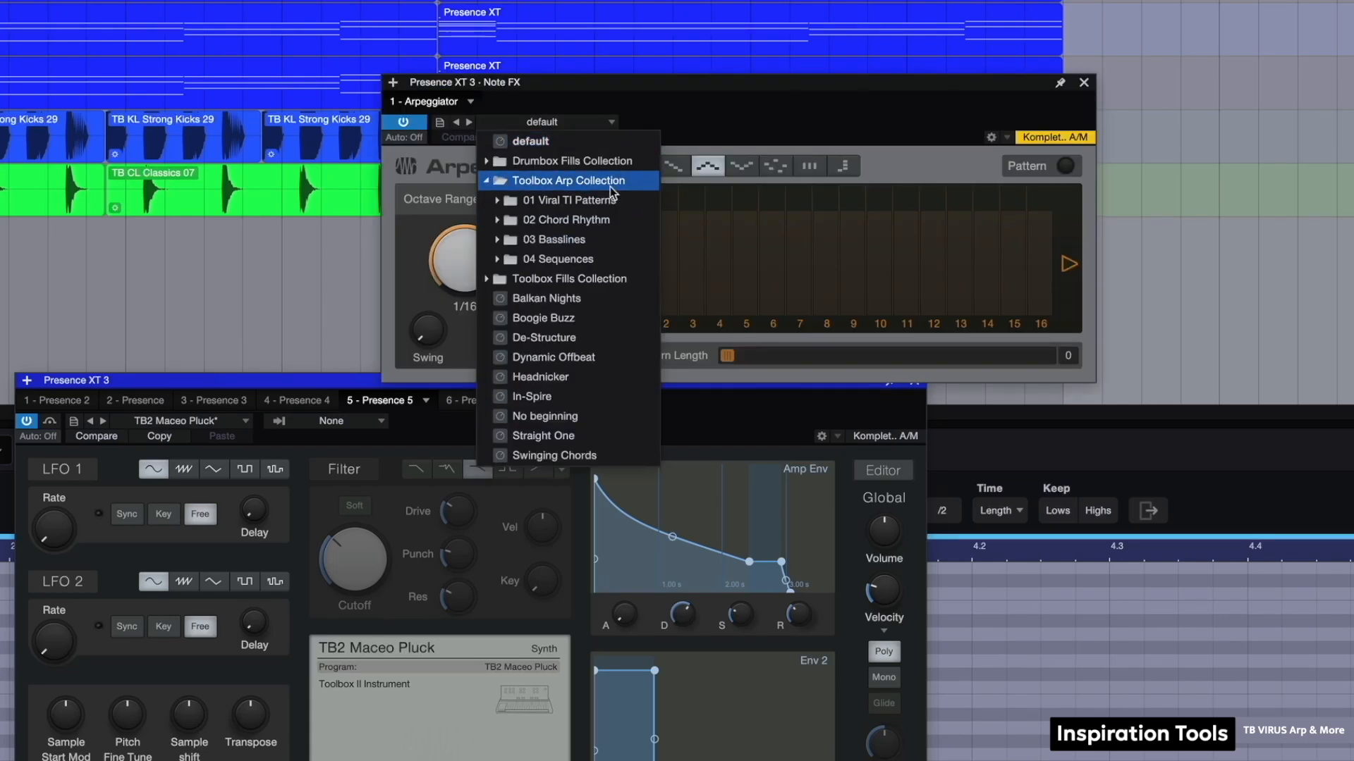
{"action": "left_click", "coordinate": [608, 205]}
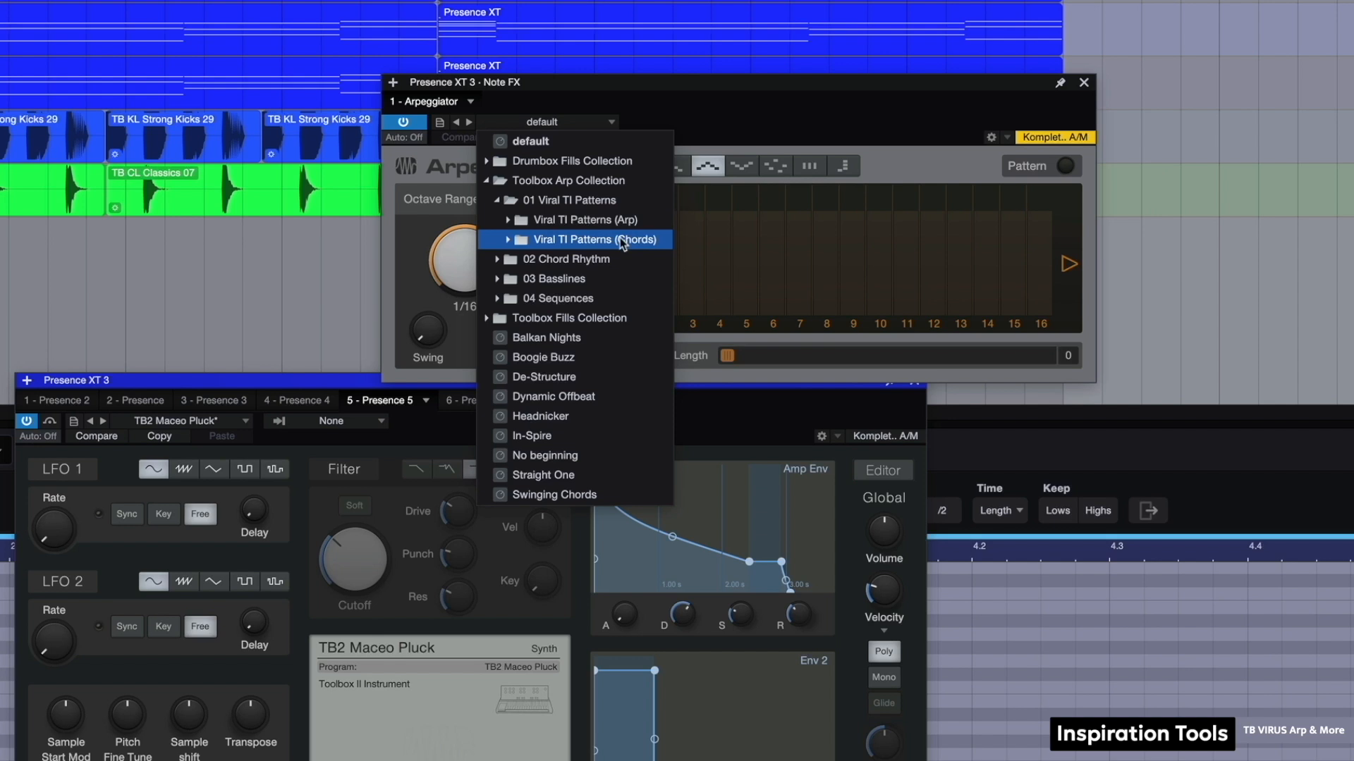
{"action": "left_click", "coordinate": [624, 223]}
{"action": "scroll", "coordinate": [624, 226], "scroll_direction": "down", "scroll_amount": 10}
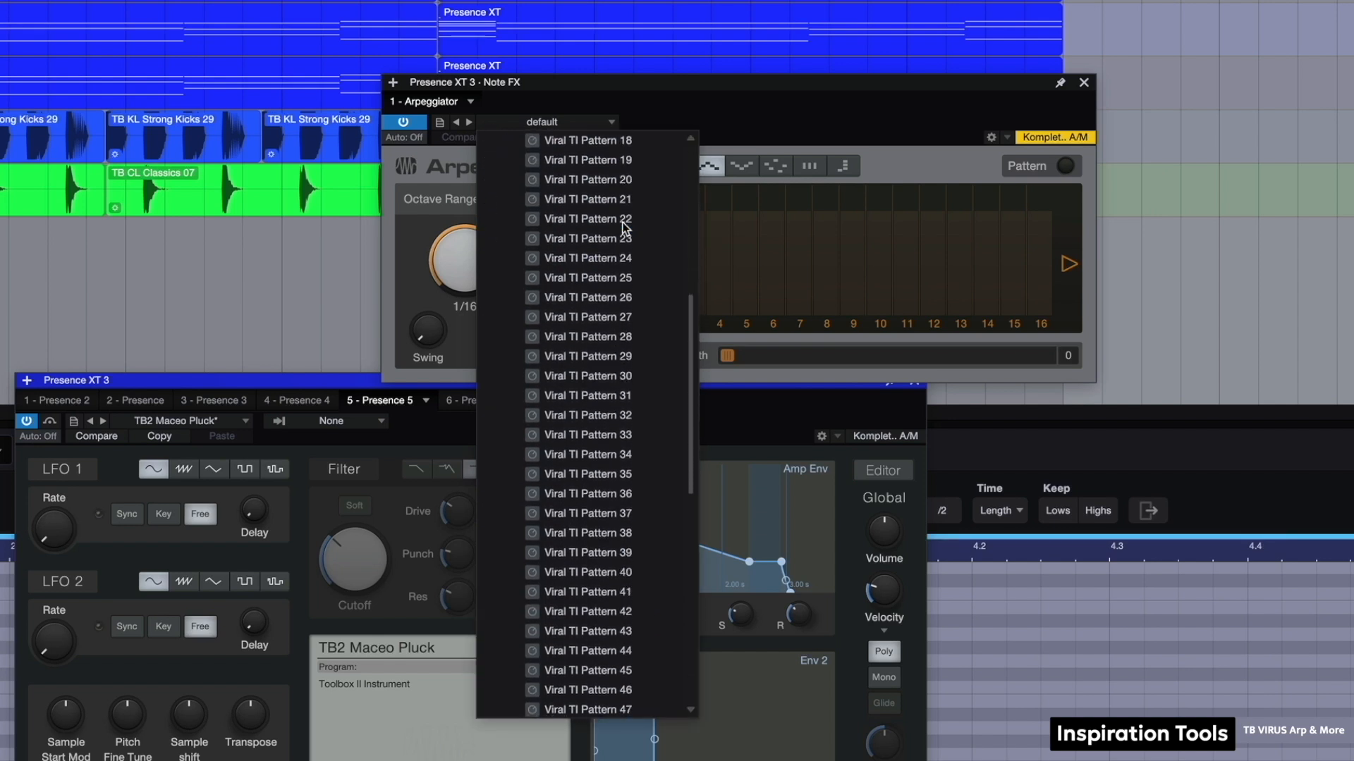
{"action": "scroll", "coordinate": [624, 226], "scroll_direction": "up", "scroll_amount": 10}
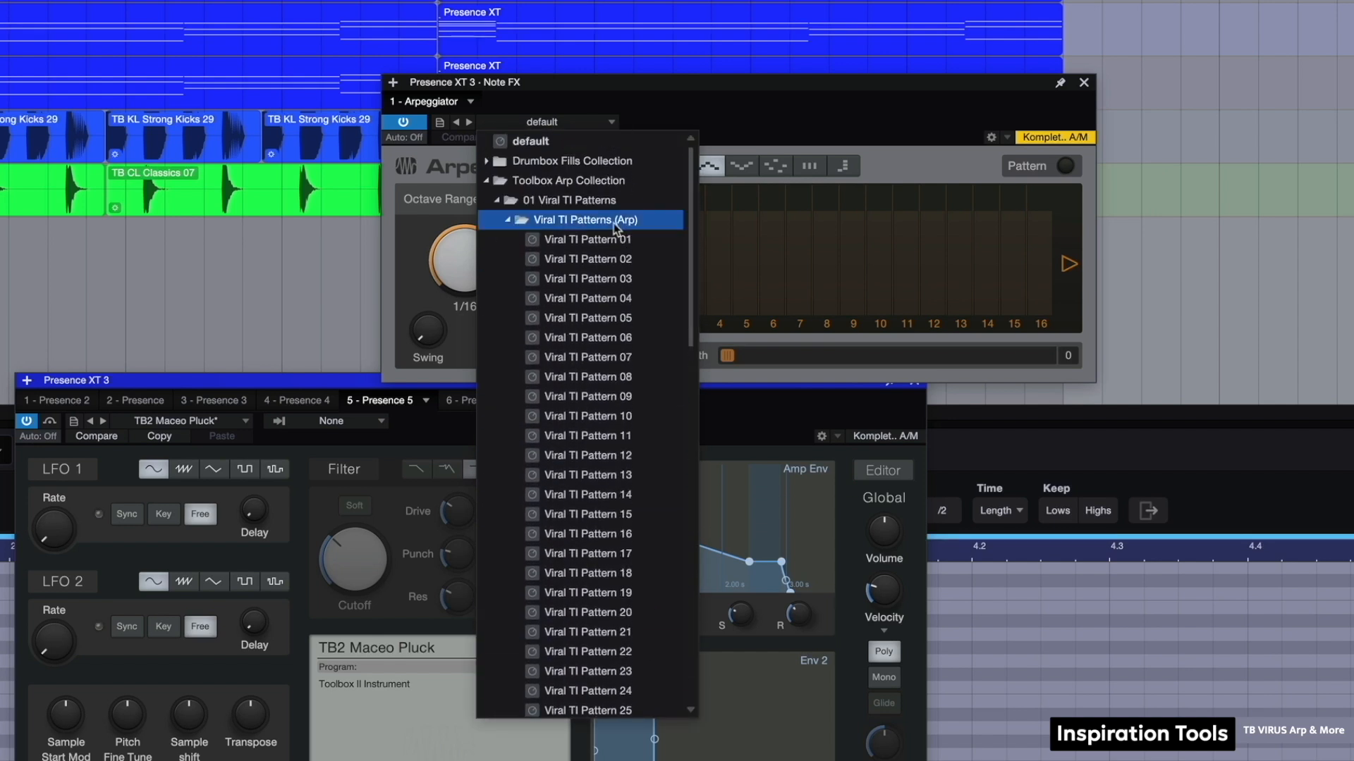
{"action": "left_click", "coordinate": [613, 220]}
- Examine the Arpeggiator's Chord Rhythm, Basslines and Sequences preset folders
{"action": "left_click", "coordinate": [605, 260]}
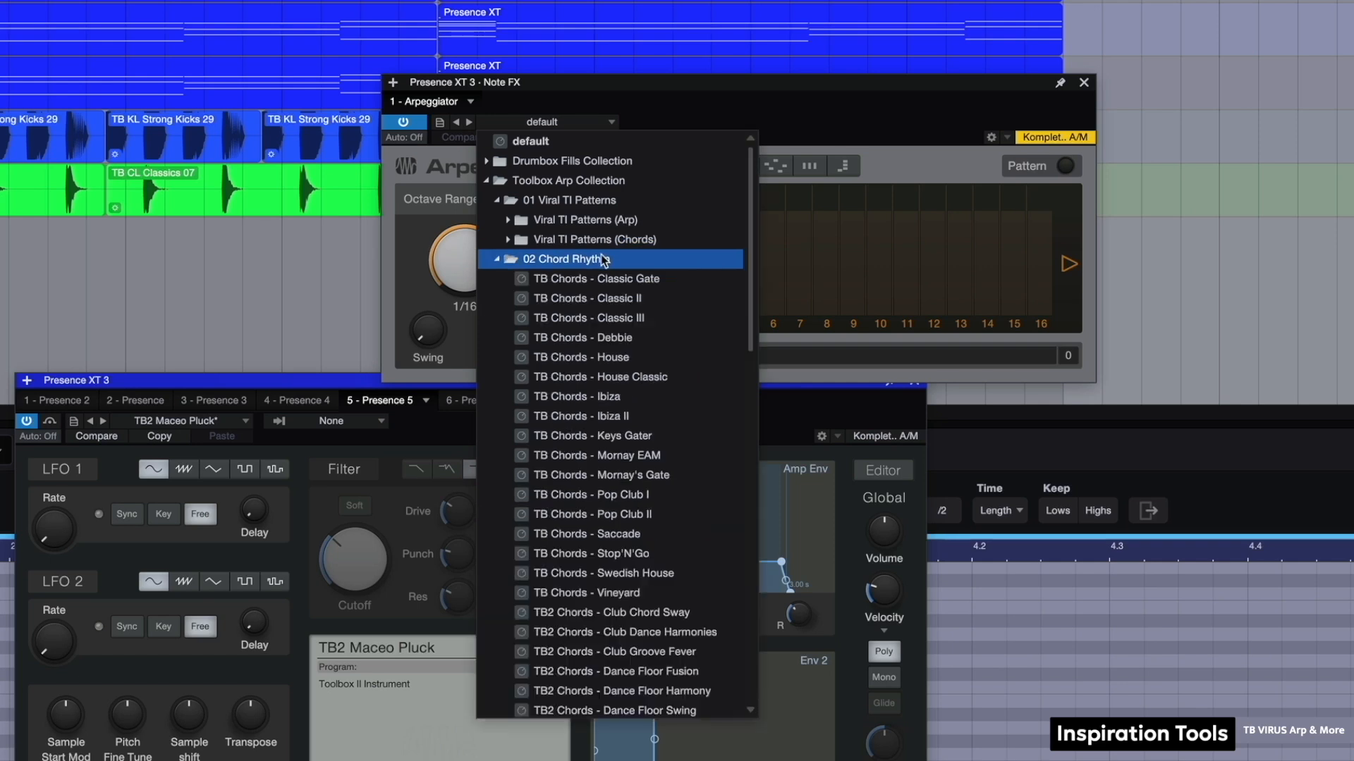
{"action": "scroll", "coordinate": [603, 257], "scroll_direction": "down", "scroll_amount": 13}
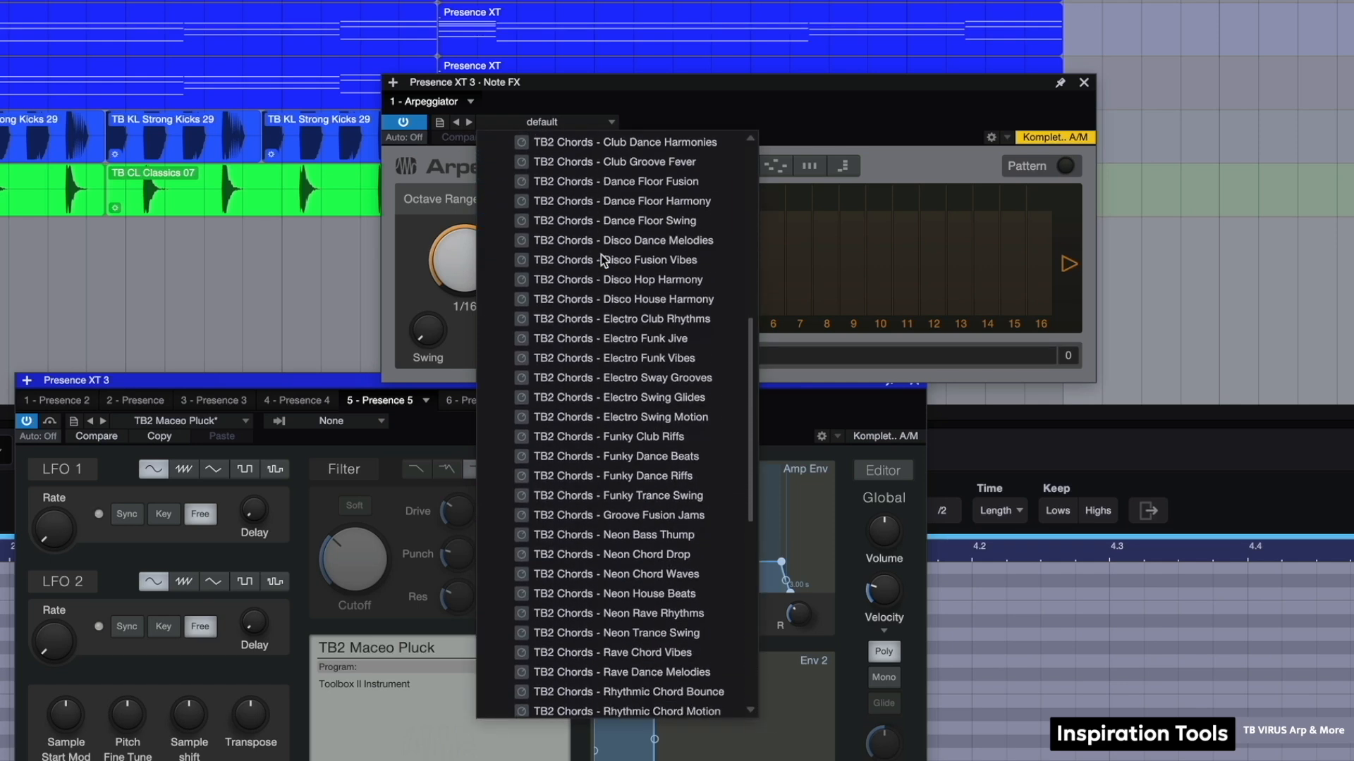
{"action": "scroll", "coordinate": [601, 255], "scroll_direction": "down", "scroll_amount": 5}
{"action": "scroll", "coordinate": [601, 256], "scroll_direction": "up", "scroll_amount": 15}
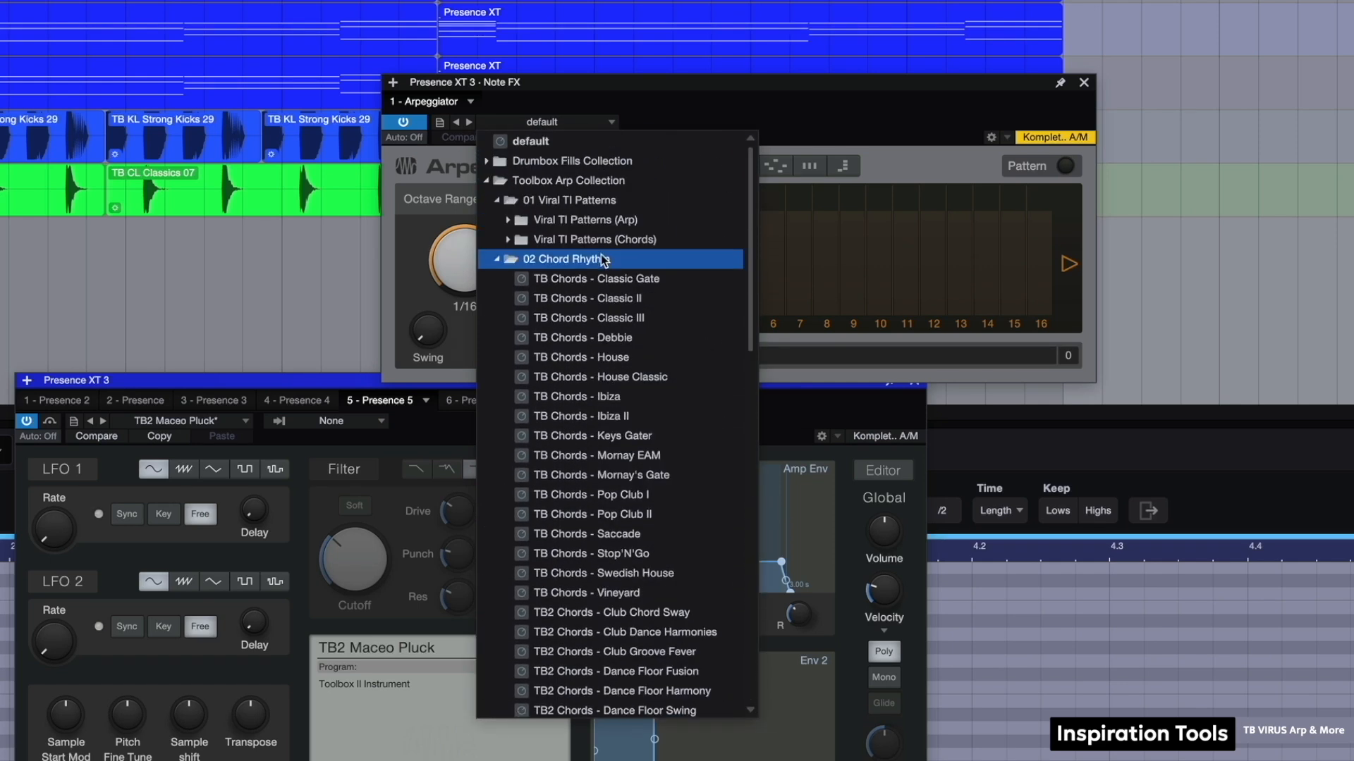
{"action": "left_click", "coordinate": [605, 260]}
{"action": "left_click", "coordinate": [611, 278]}
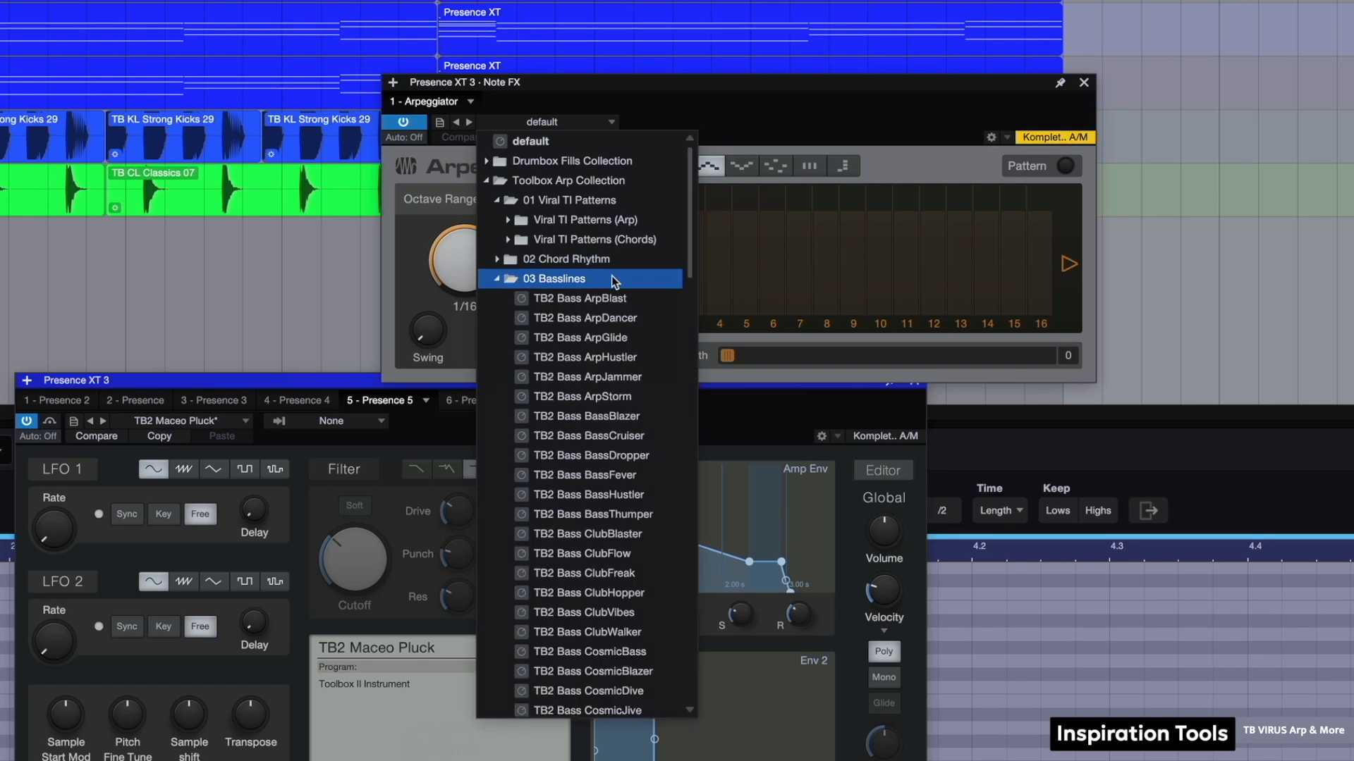
{"action": "left_click", "coordinate": [611, 278]}
{"action": "left_click", "coordinate": [598, 299]}
{"action": "left_click", "coordinate": [598, 298]}
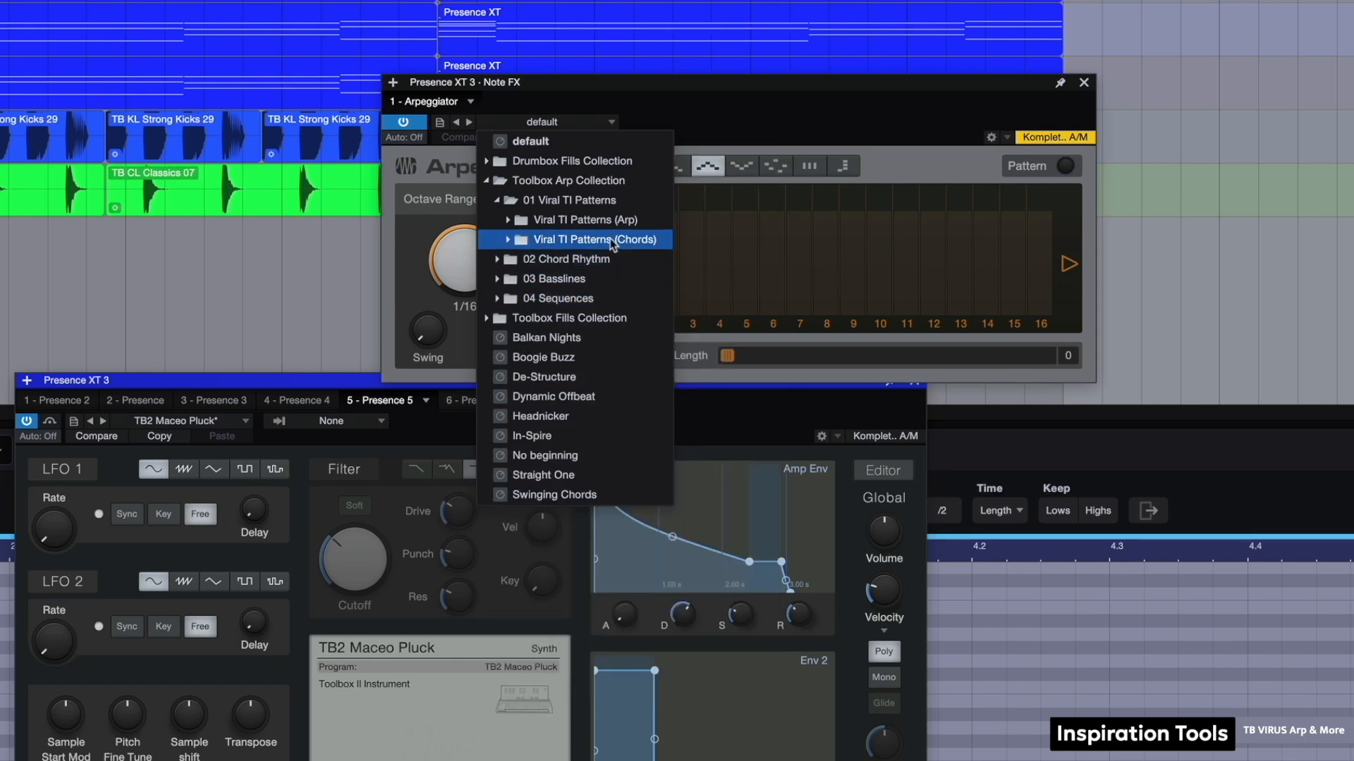
- Load the Viral TI Pattern 08 preset in the Arpeggiator and switch to the Presence 6 instrument
{"action": "left_click", "coordinate": [611, 221]}
{"action": "left_click", "coordinate": [785, 132]}
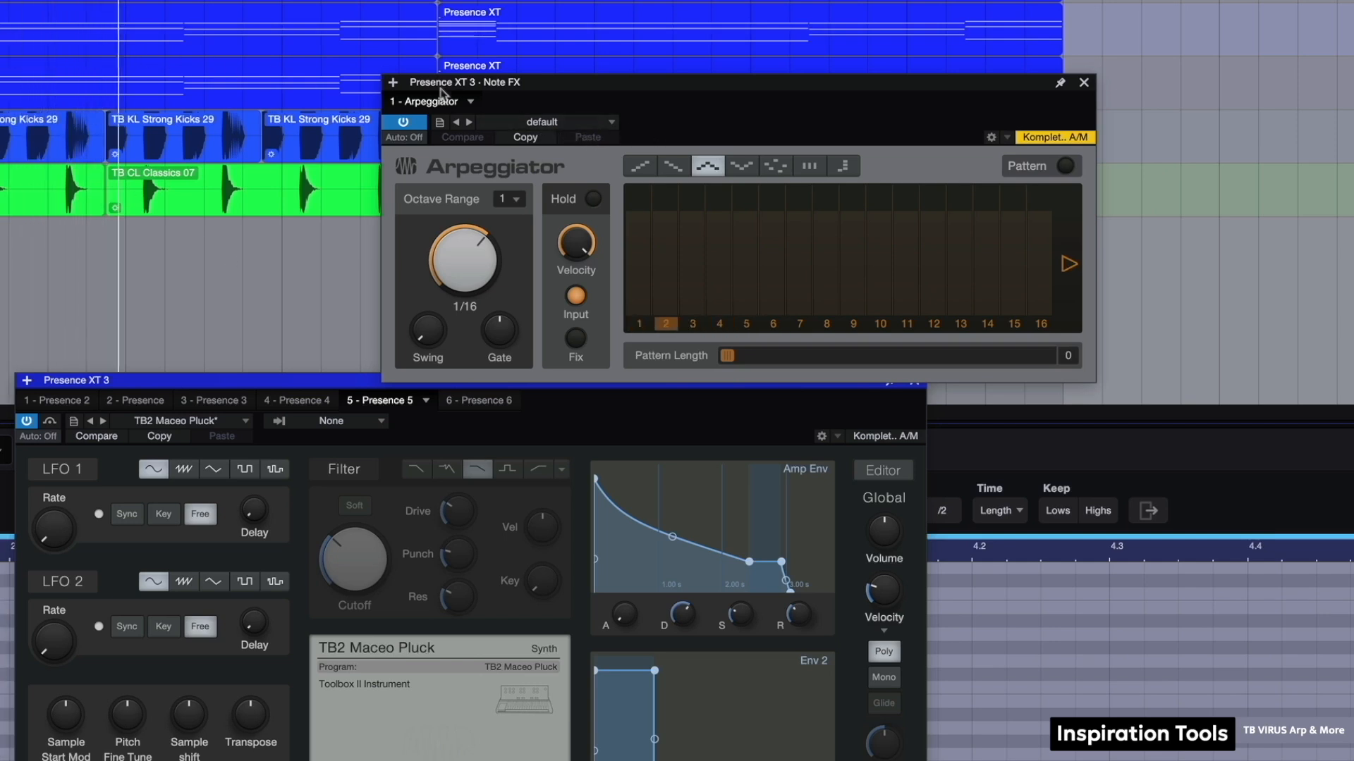
{"action": "left_click", "coordinate": [604, 122]}
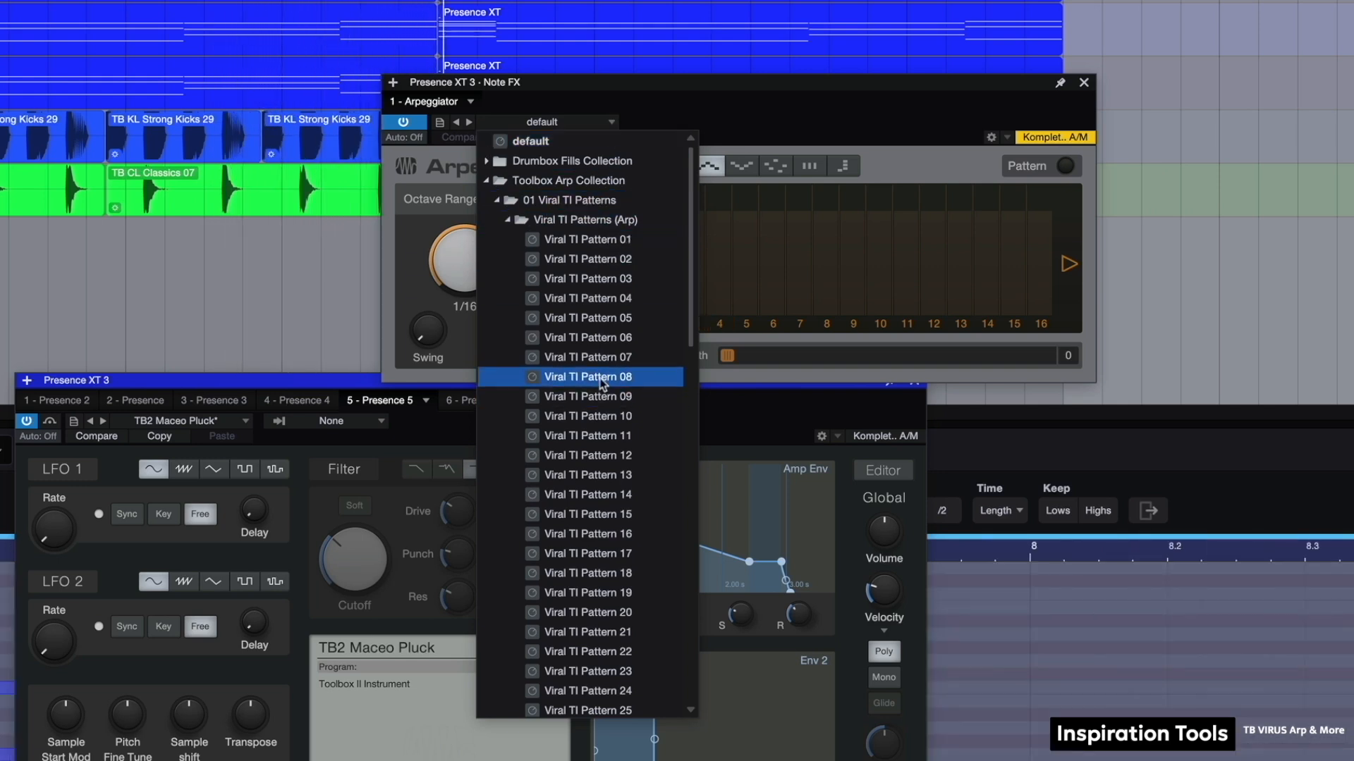
{"action": "left_click", "coordinate": [602, 380]}
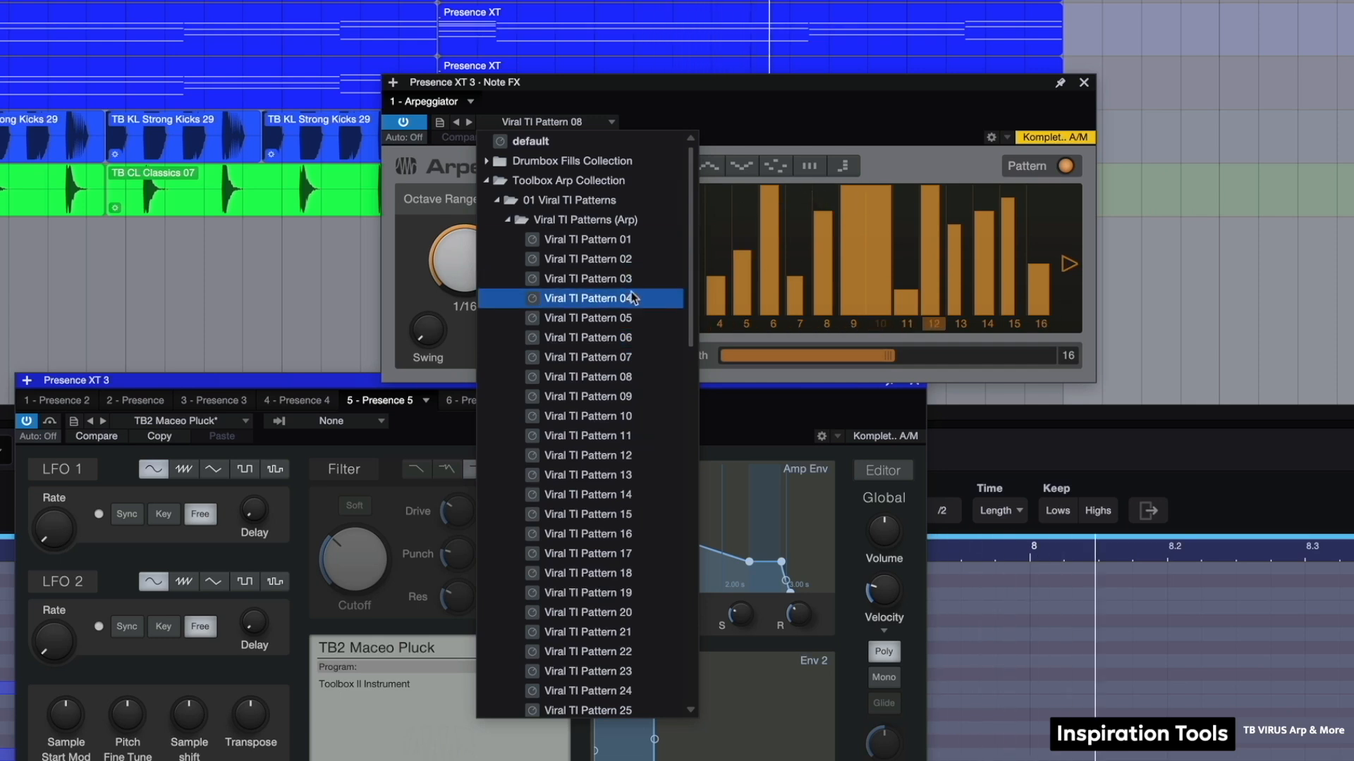
{"action": "left_click", "coordinate": [845, 116]}
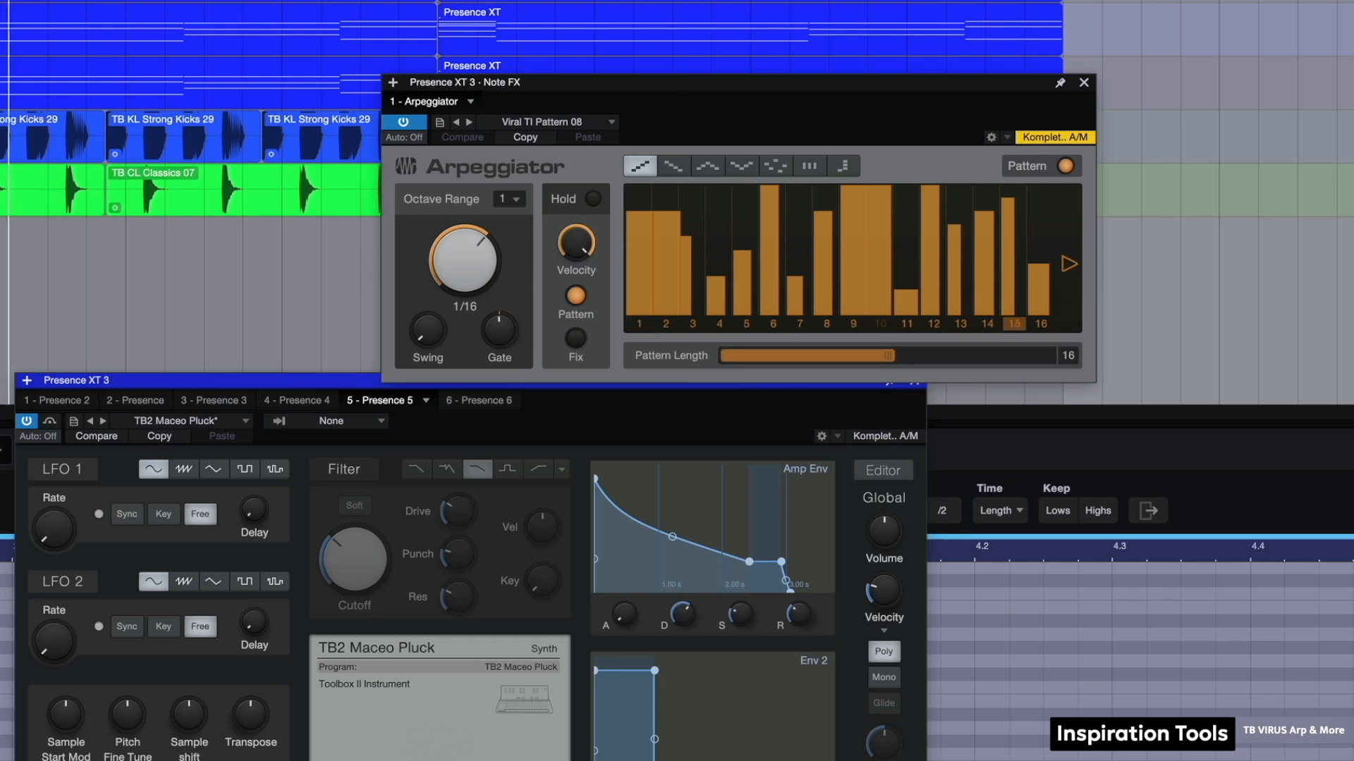
{"action": "left_click", "coordinate": [479, 401]}
{"action": "left_click", "coordinate": [936, 111]}
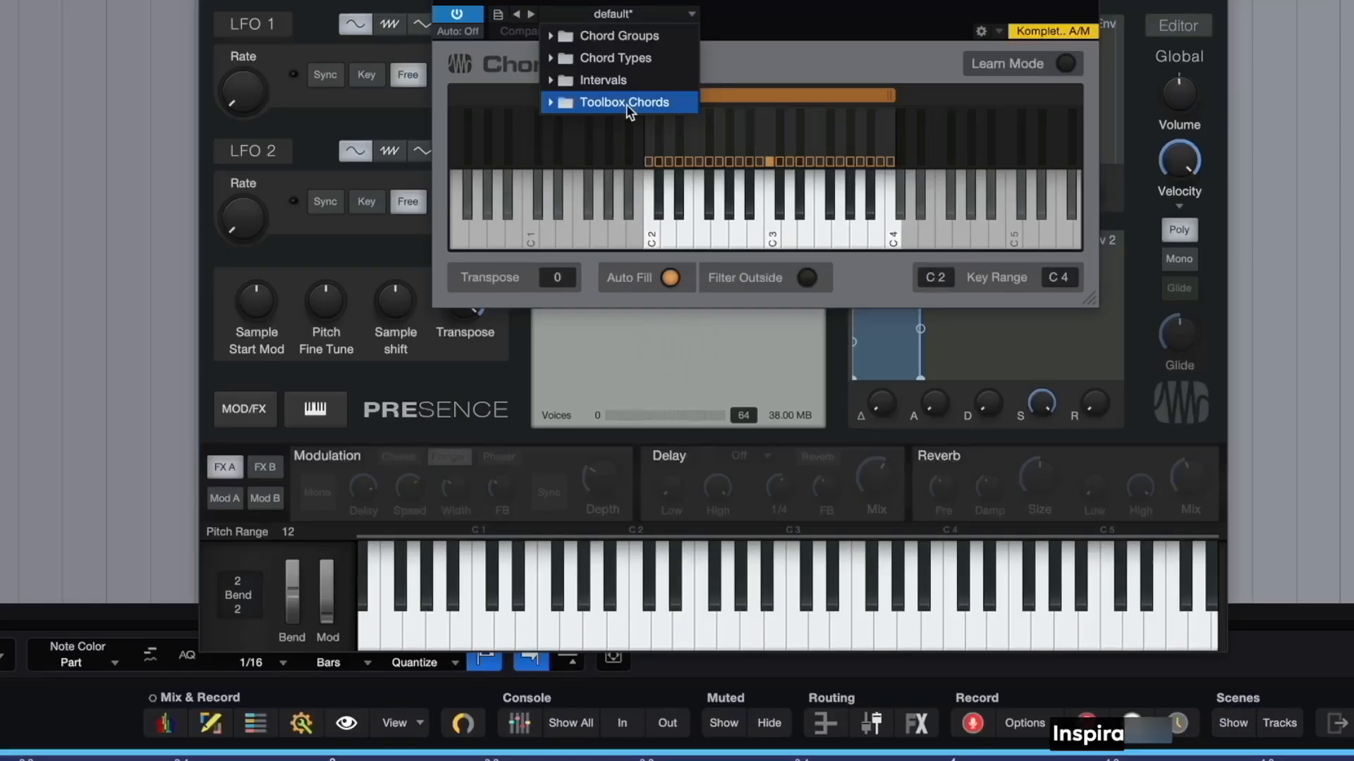
- Browse the Toolbox Chords presets in the Chorder down to the D Major - B minor major triads of 01 Chord Bank
{"action": "left_click", "coordinate": [626, 103]}
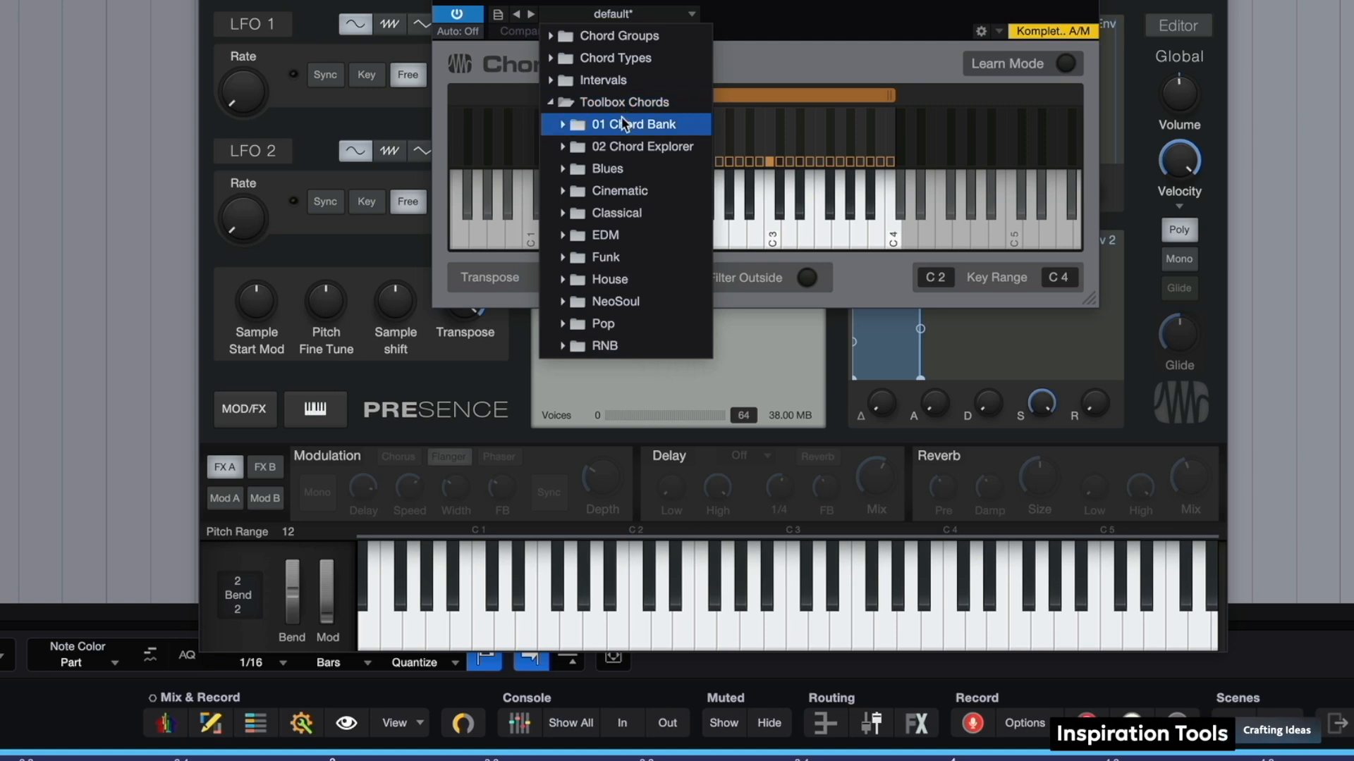
{"action": "left_click", "coordinate": [623, 124]}
{"action": "left_click", "coordinate": [659, 190]}
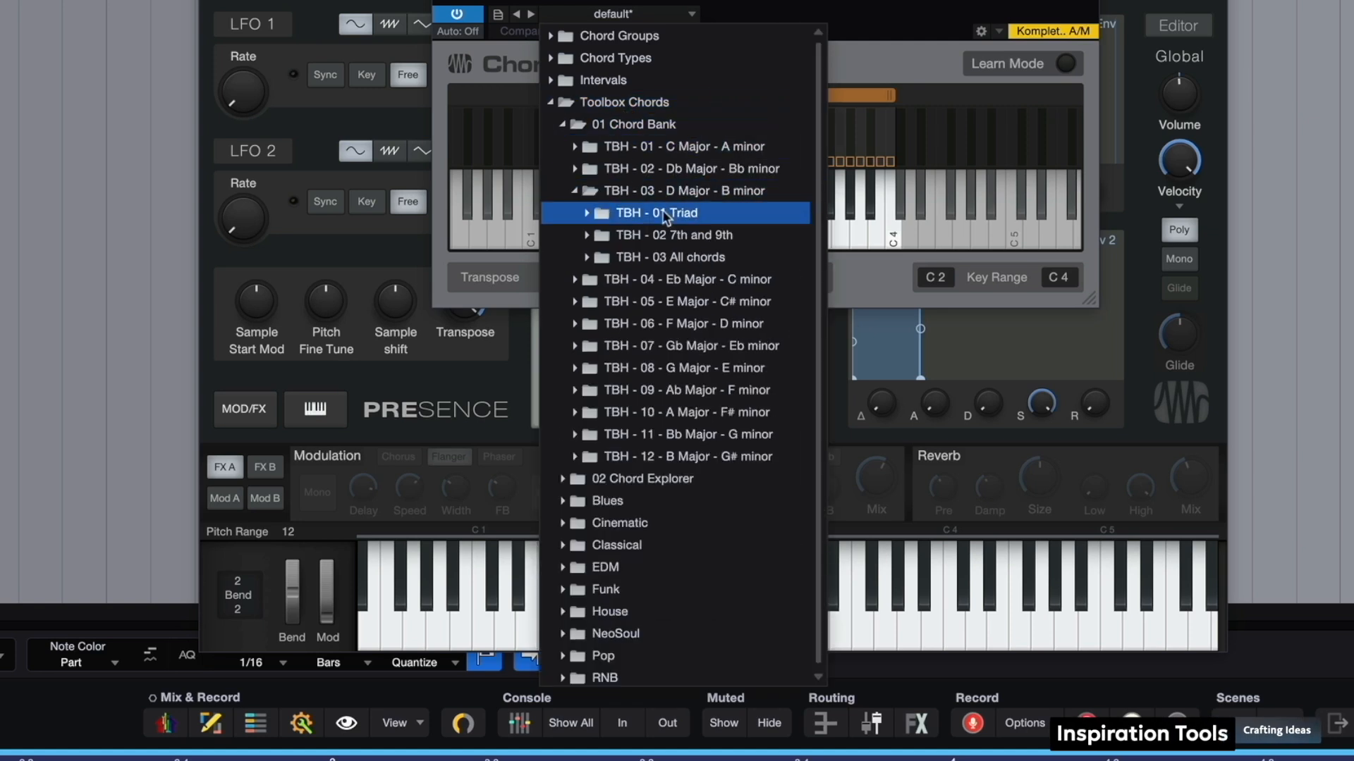
{"action": "left_click", "coordinate": [662, 209]}
{"action": "left_click", "coordinate": [664, 235]}
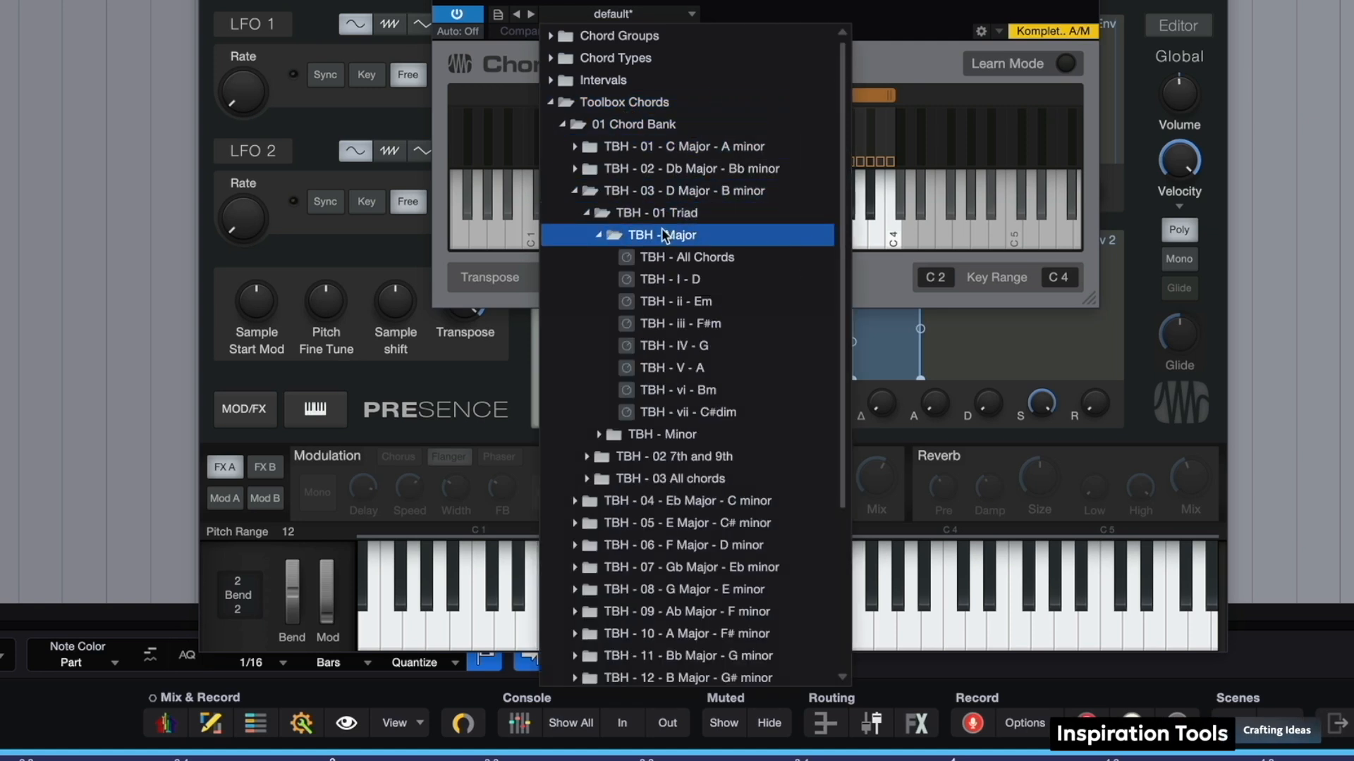
- Load the G preset TBH Chillout - All Chords from the Chillout Minor folder of 02 Chord Explorer
{"action": "left_click", "coordinate": [633, 124]}
{"action": "left_click", "coordinate": [643, 146]}
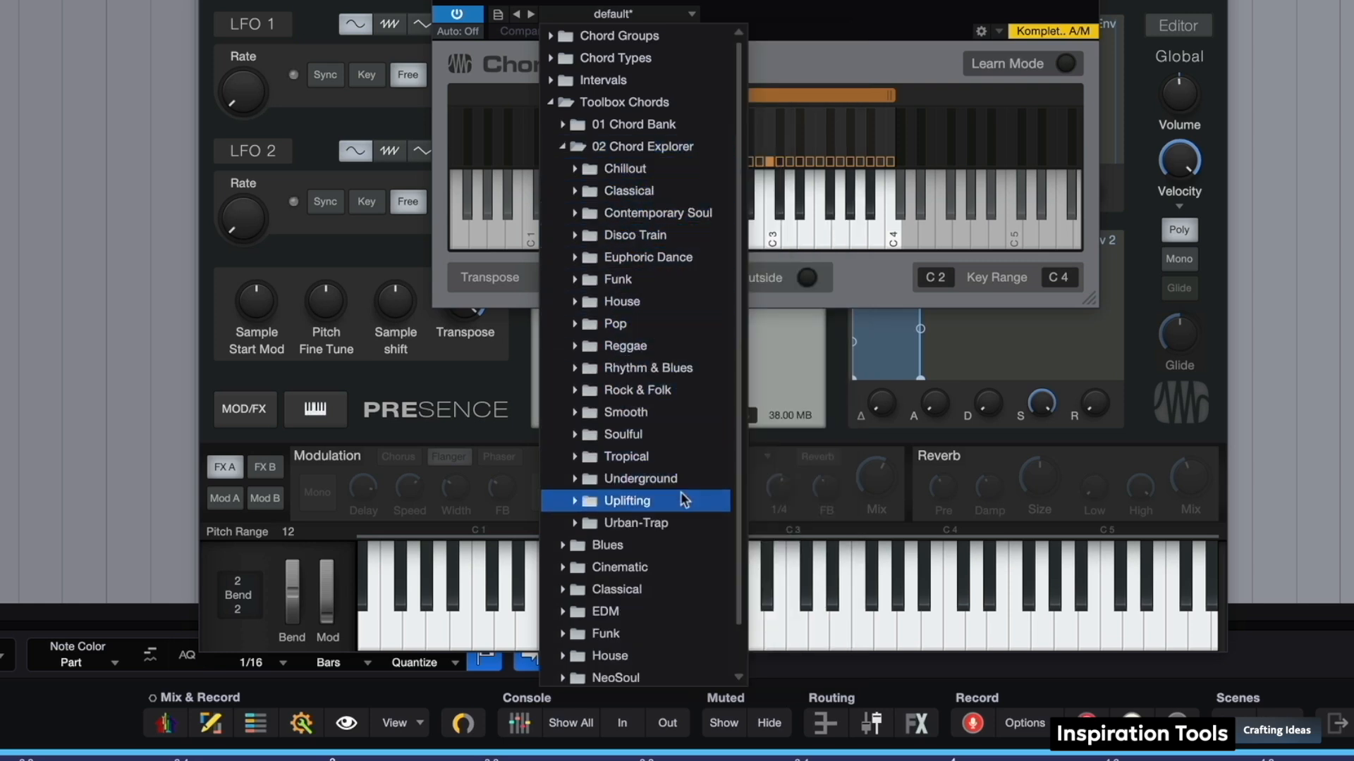
{"action": "left_click", "coordinate": [668, 177]}
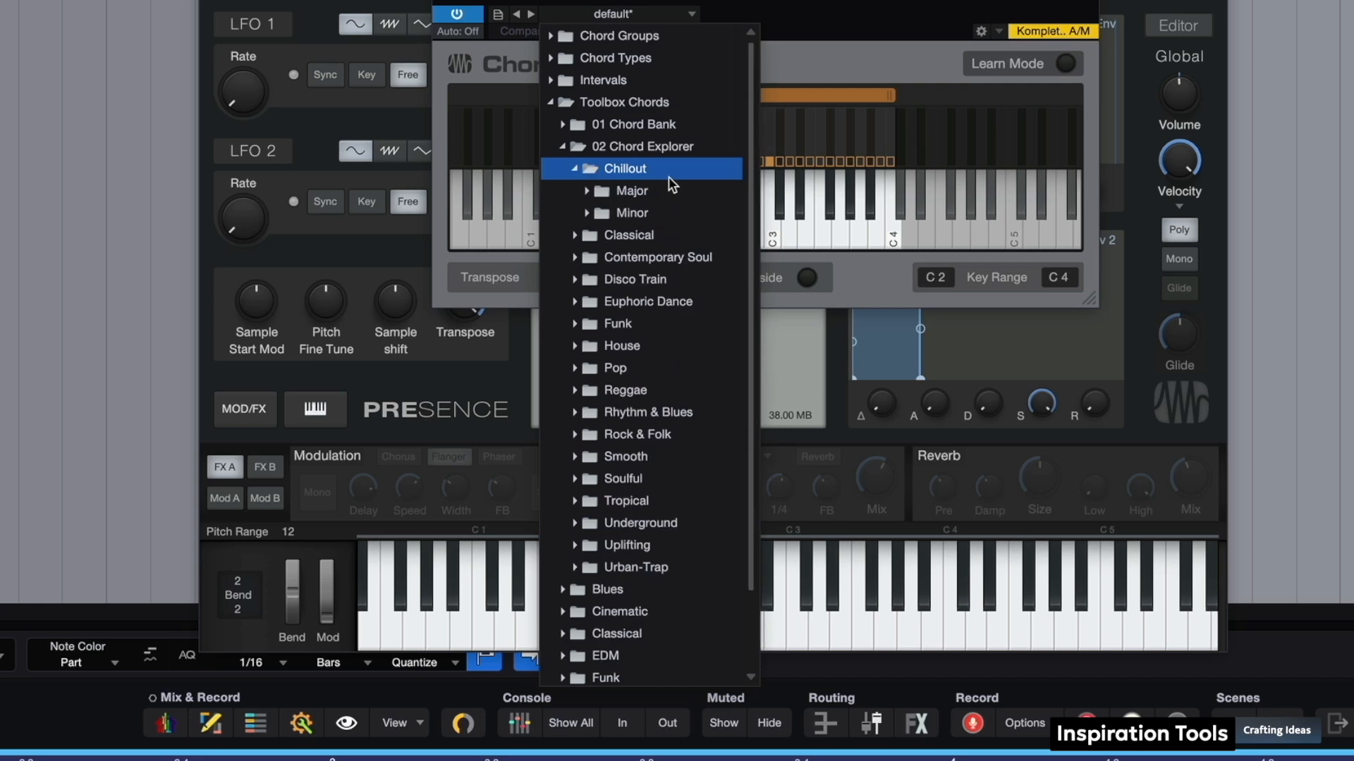
{"action": "left_click", "coordinate": [643, 216]}
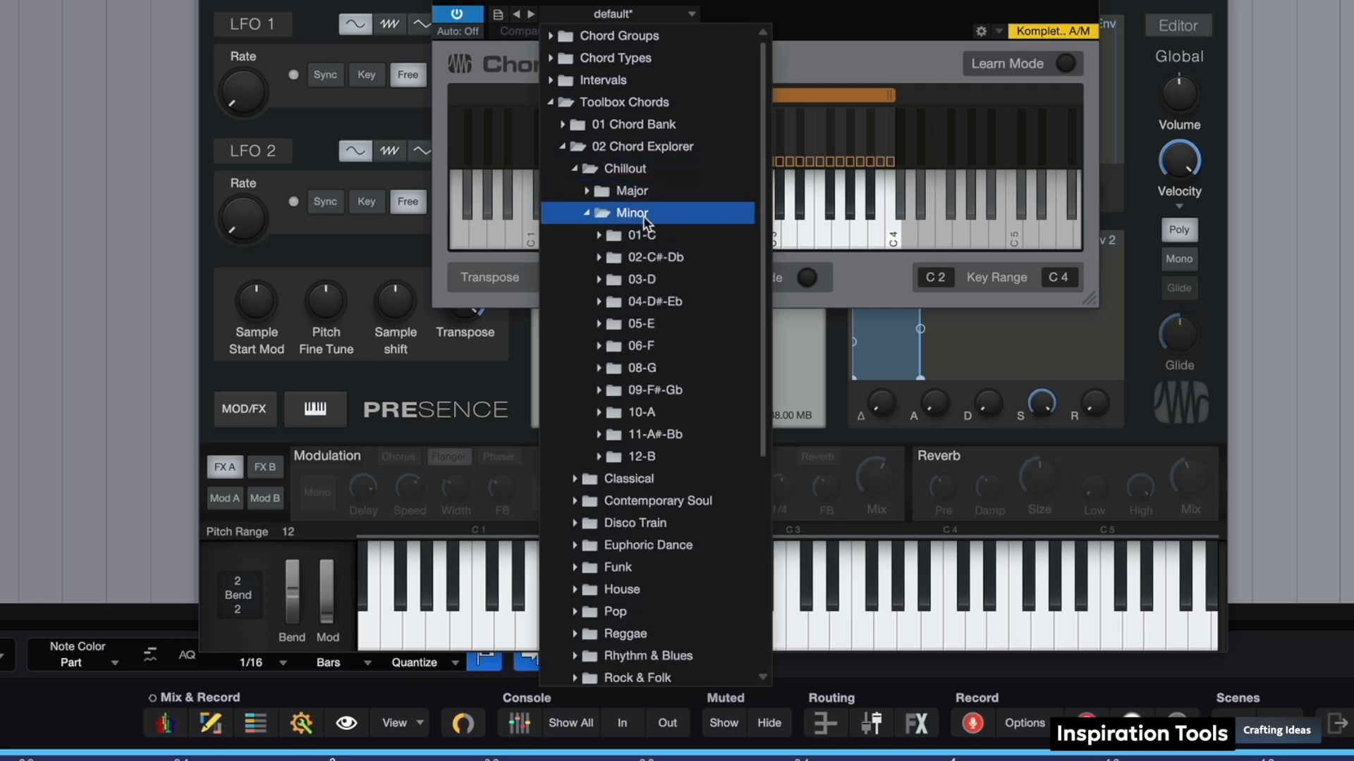
{"action": "left_click", "coordinate": [643, 367]}
{"action": "left_click", "coordinate": [695, 393]}
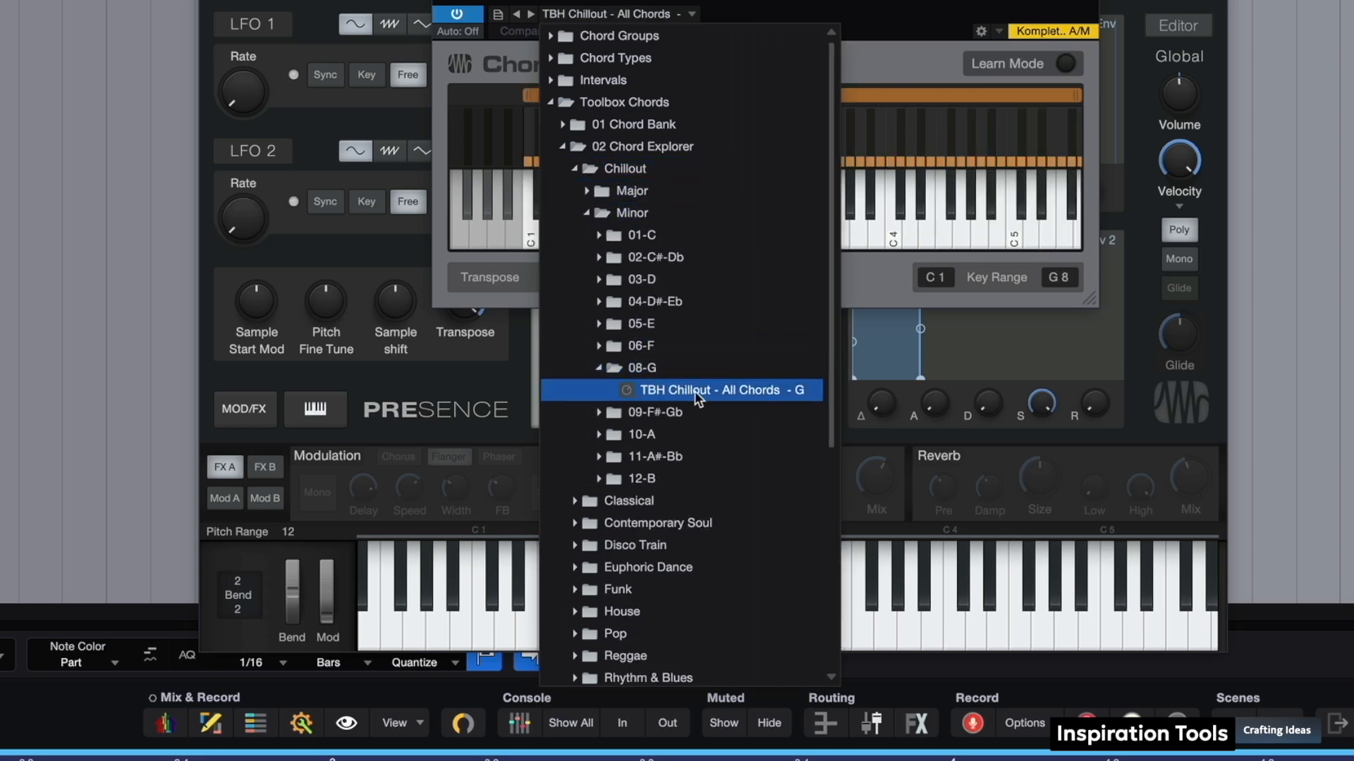
{"action": "left_click", "coordinate": [925, 28]}
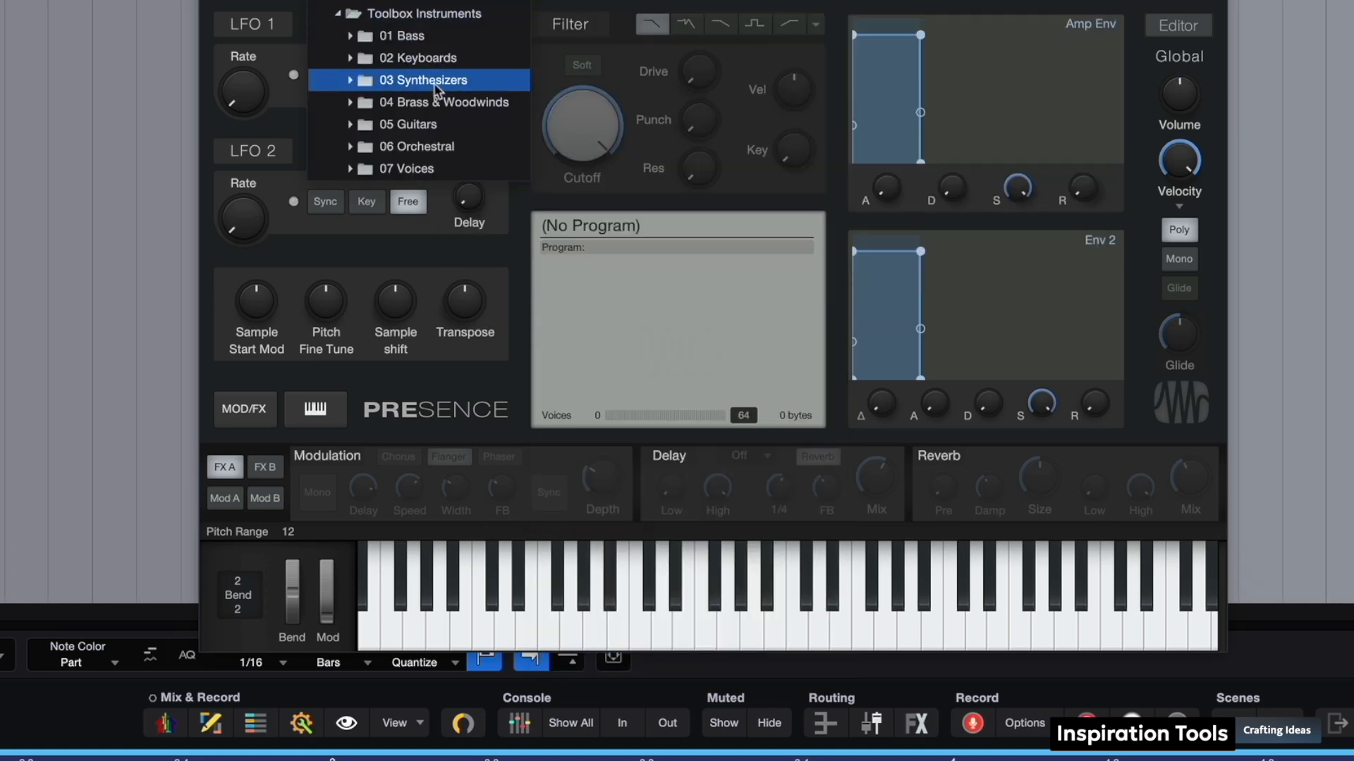
- Load a preset from the 02 Synth Leads folder of the Toolbox 03 Synthesizers into Presence
{"action": "left_click", "coordinate": [435, 83]}
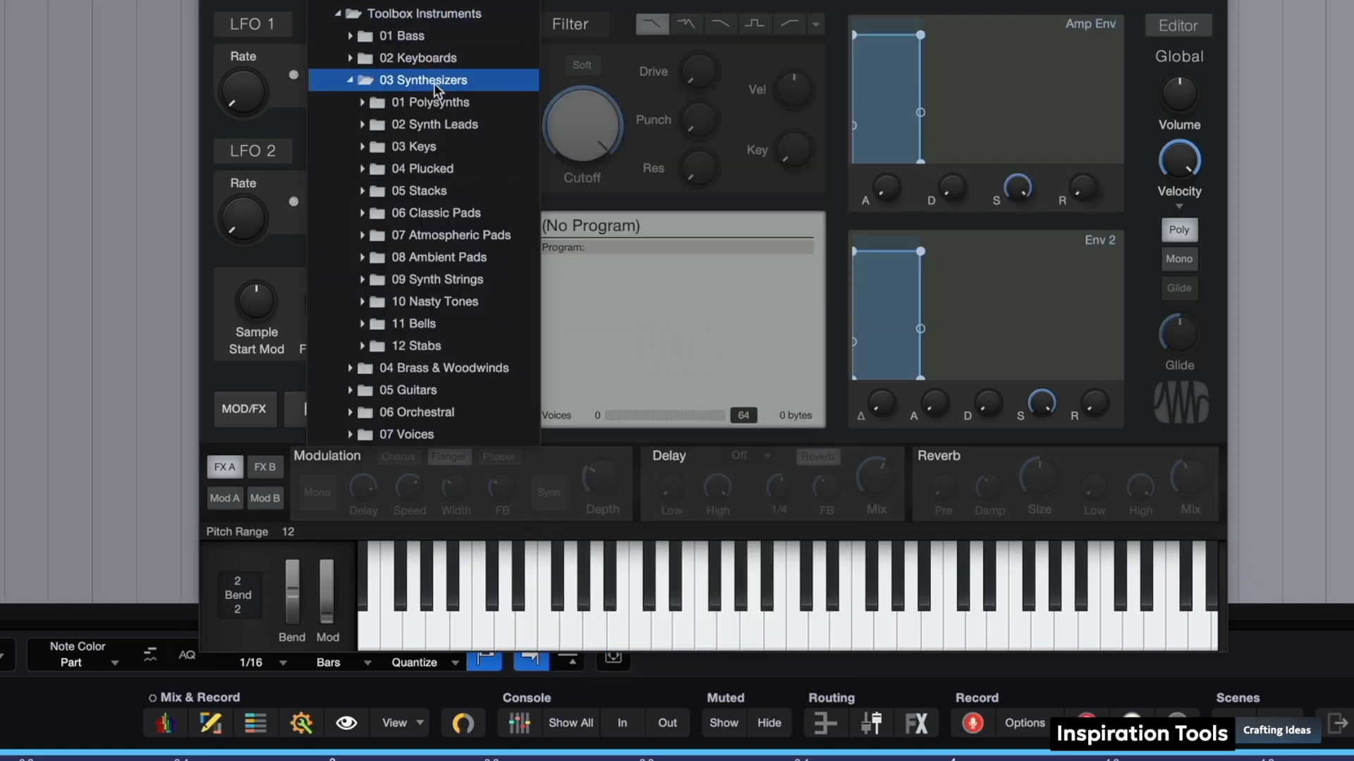
{"action": "left_click", "coordinate": [435, 127]}
{"action": "left_click", "coordinate": [452, 213]}
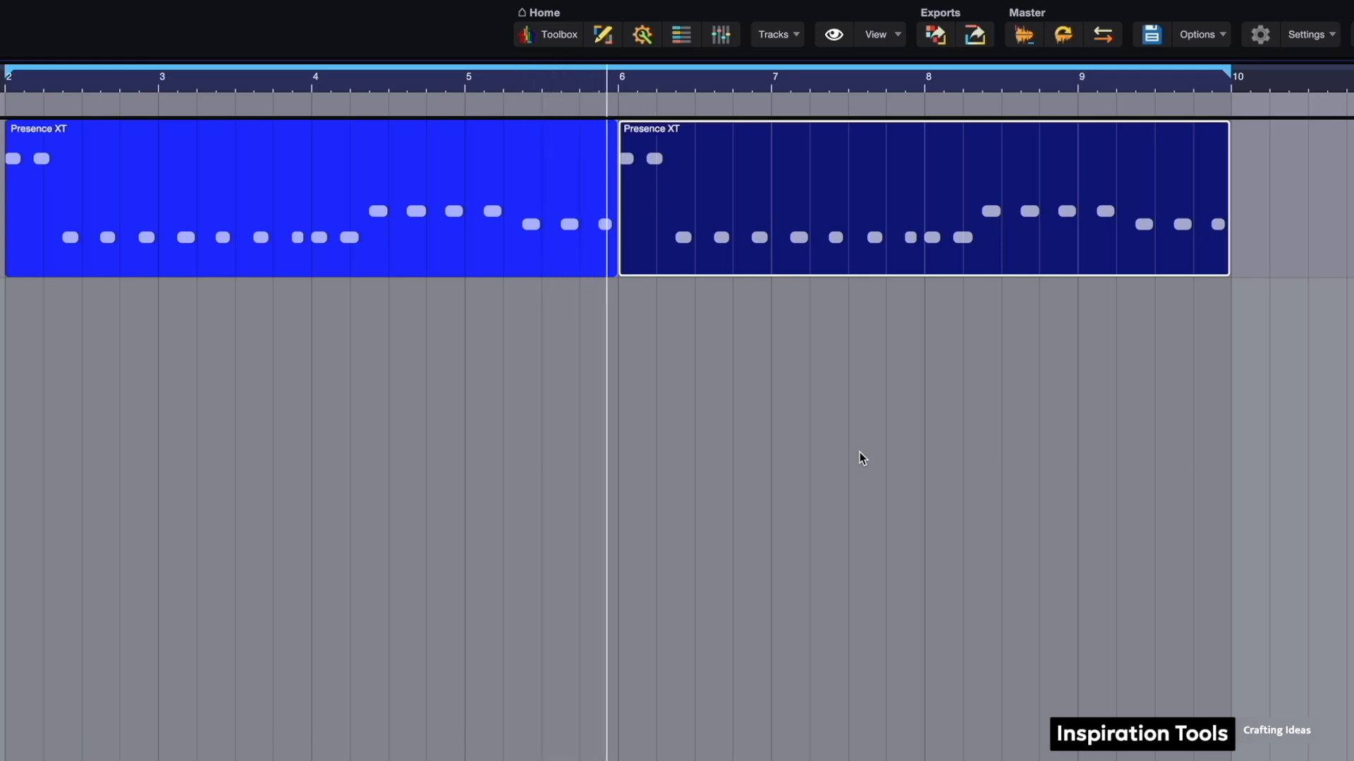
- Render the Chorder note effect into both Presence XT parts and play back the rendered chords
{"action": "key", "text": "space"}
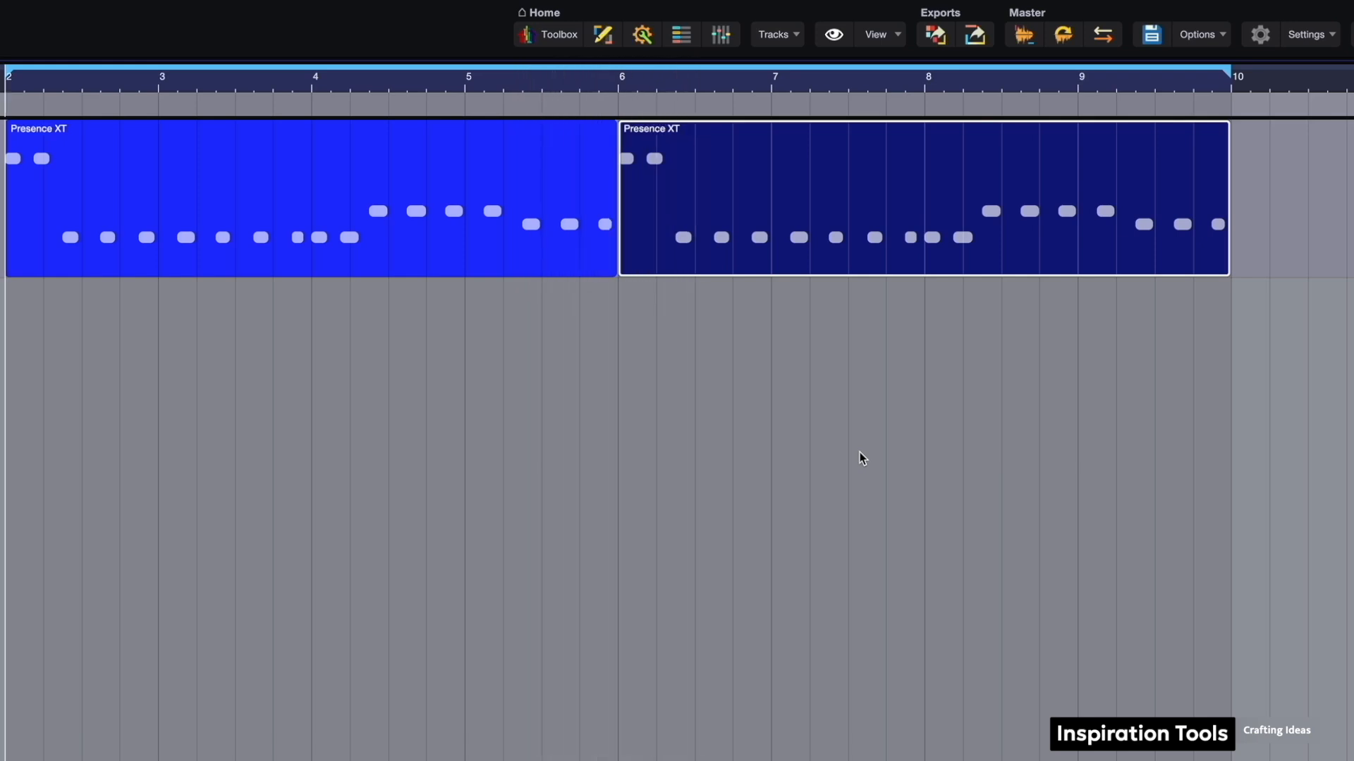
{"action": "left_click_drag", "start_coordinate": [1326, 186], "coordinate": [317, 176]}
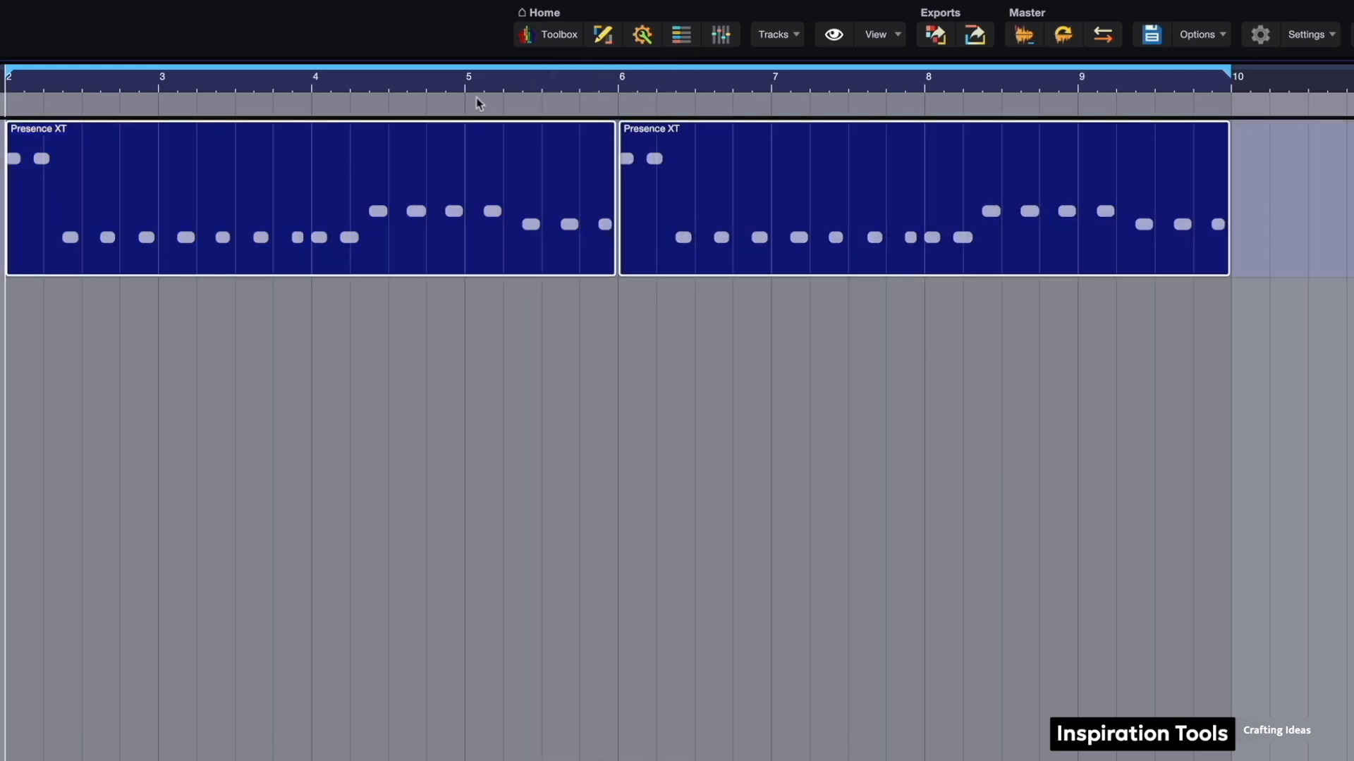
{"action": "left_click", "coordinate": [601, 35]}
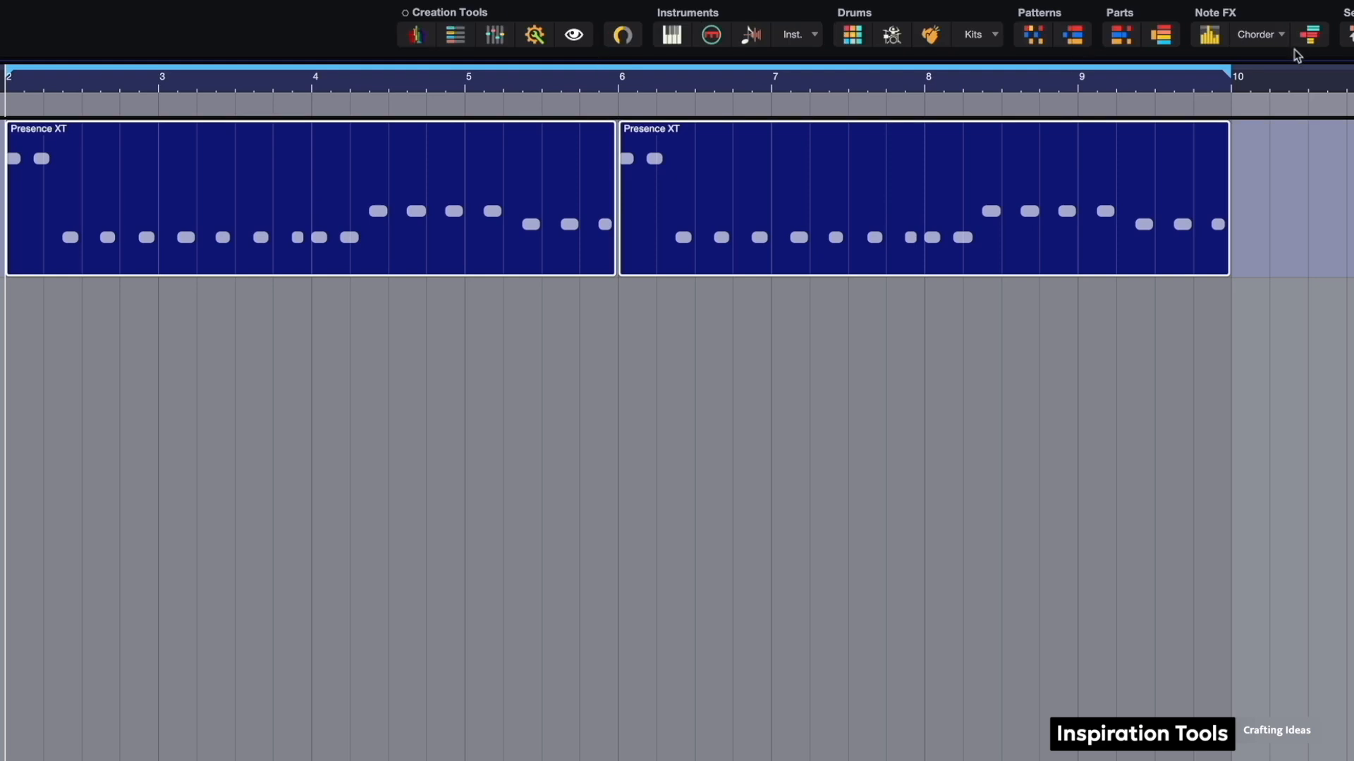
{"action": "left_click", "coordinate": [1317, 44]}
{"action": "key", "text": "space"}
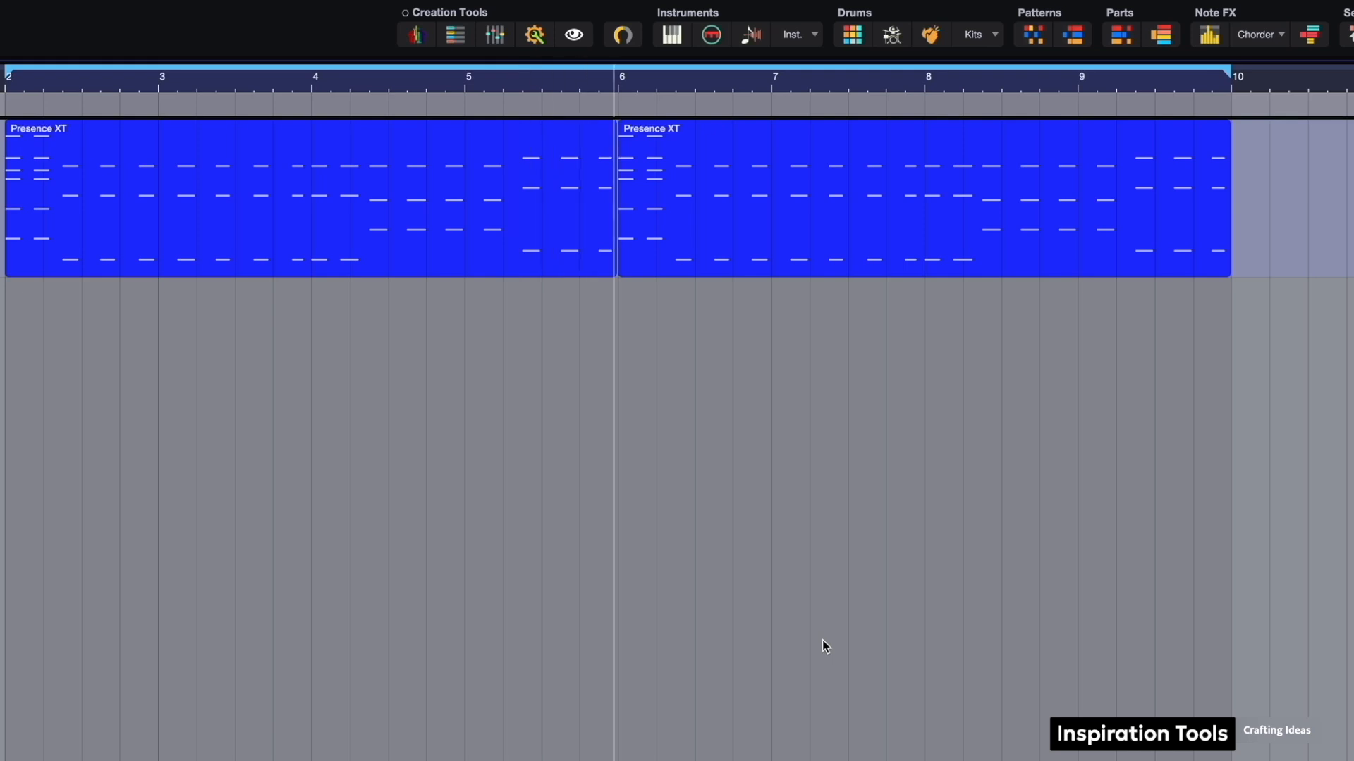
{"action": "key", "text": "space"}
- Load the TB - Overdriven PC Speakers preset in RedlightDist on the Presence 2 channel and enable the effect
{"action": "scroll", "coordinate": [822, 640], "scroll_direction": "right", "scroll_amount": 1}
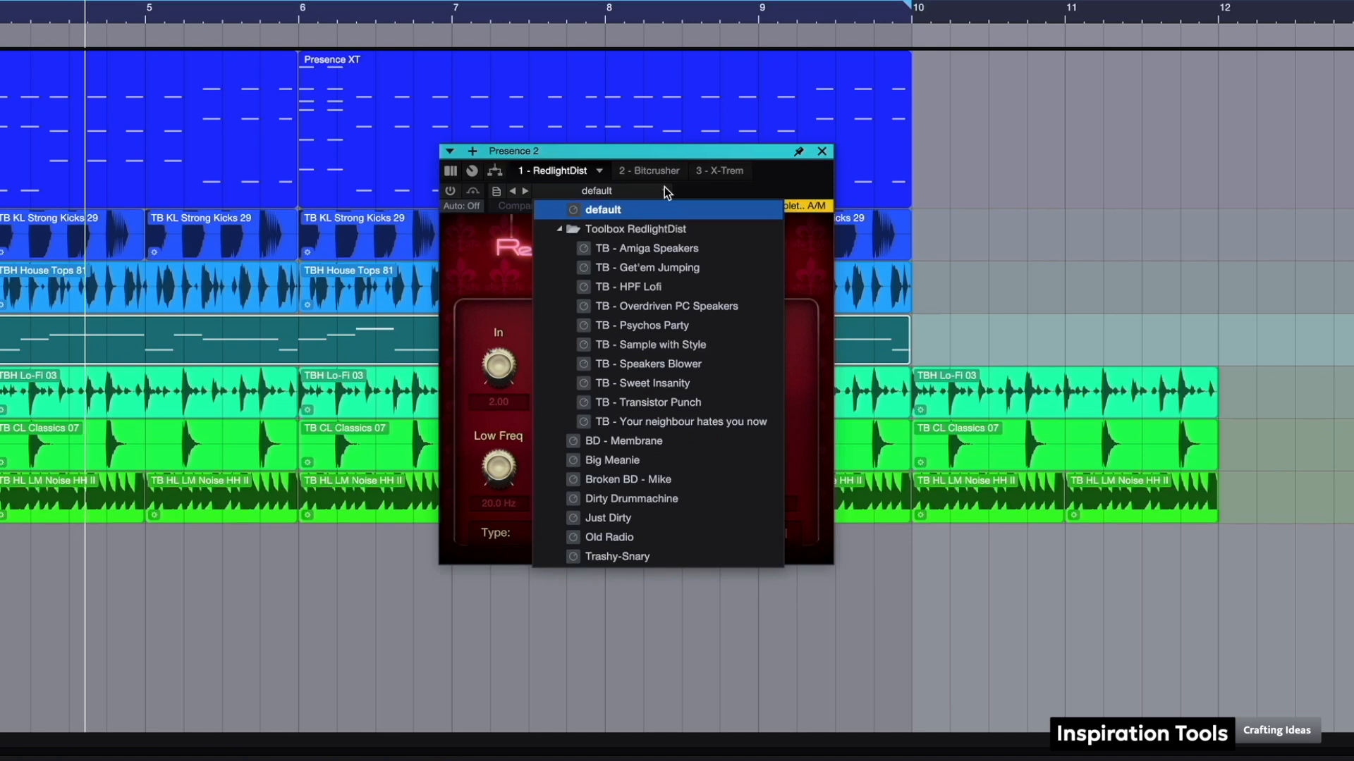
{"action": "left_click", "coordinate": [706, 308]}
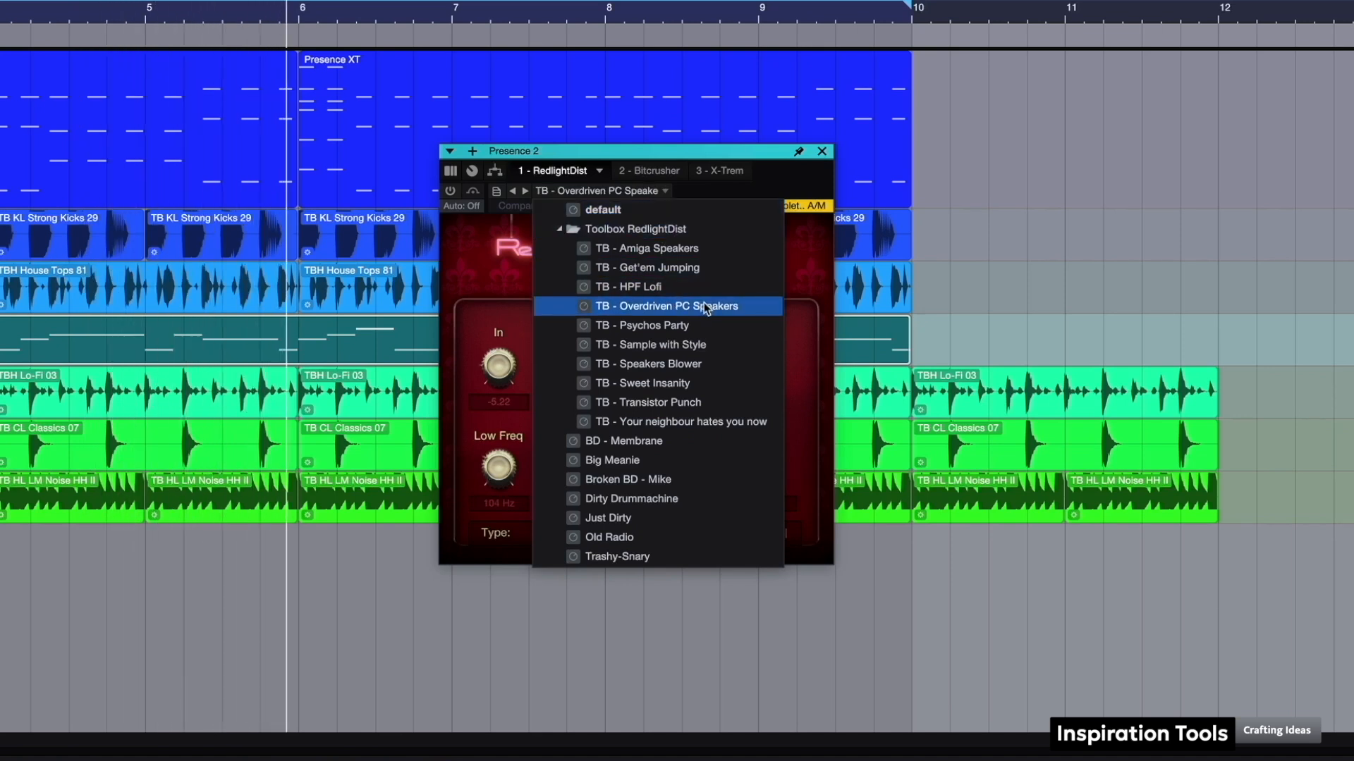
{"action": "left_click", "coordinate": [450, 191]}
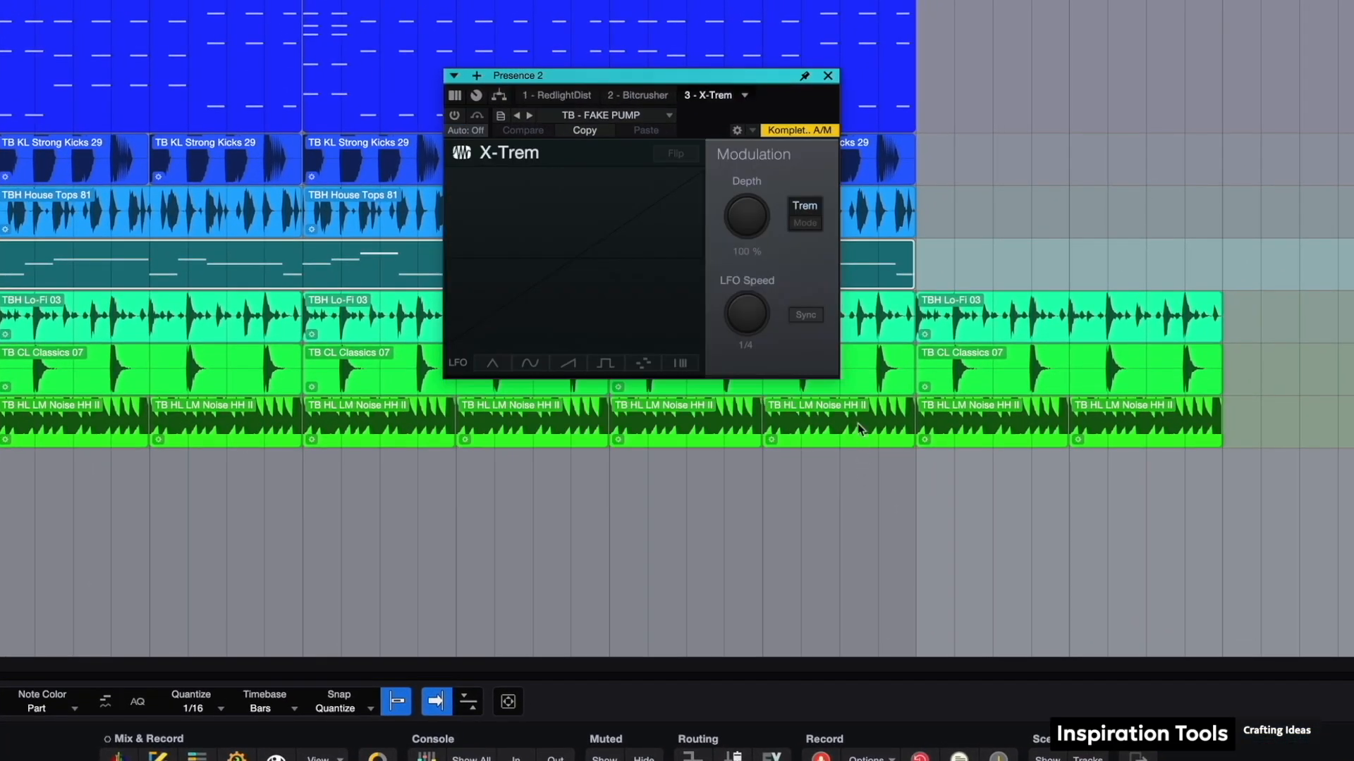
- Enable X-Trem on the Presence 2 channel, load its TB - Pad Groove preset and close the open channel windows
{"action": "left_click", "coordinate": [455, 117]}
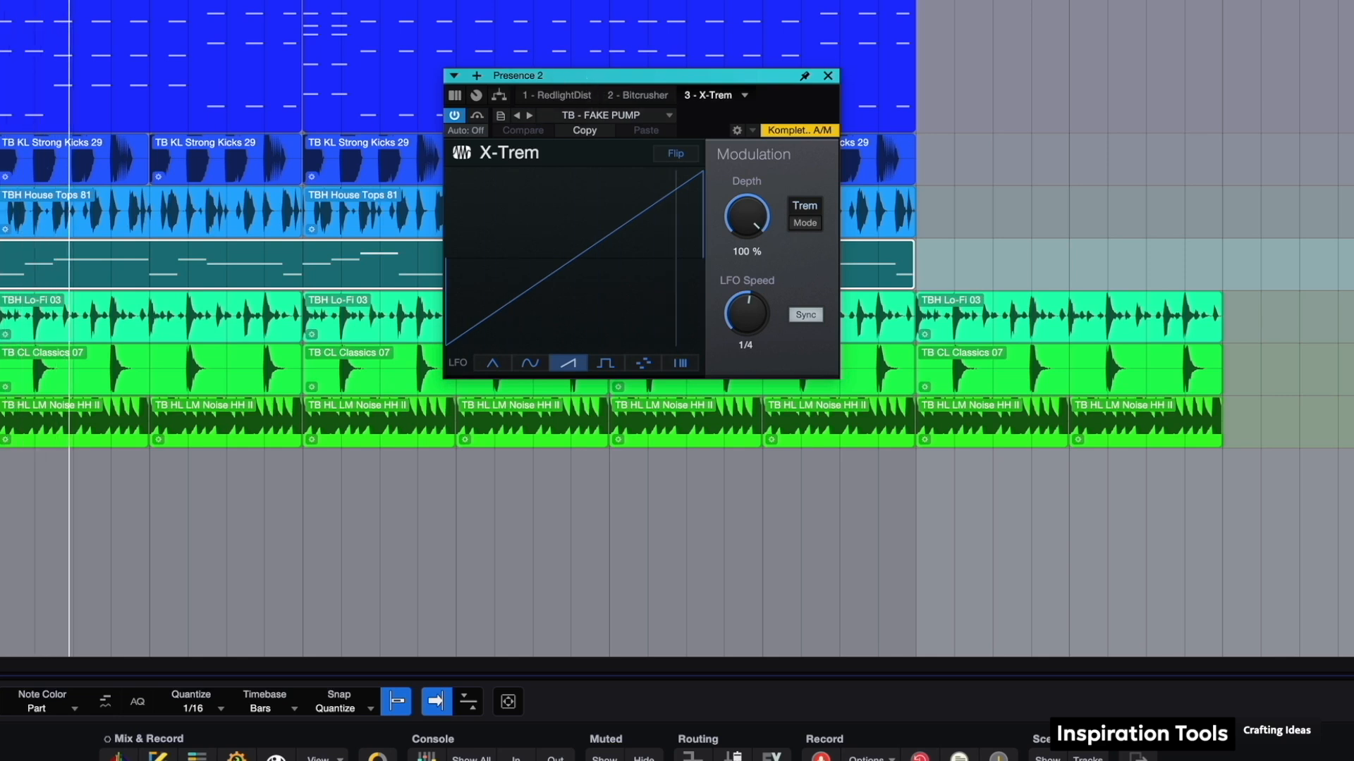
{"action": "left_click", "coordinate": [669, 115]}
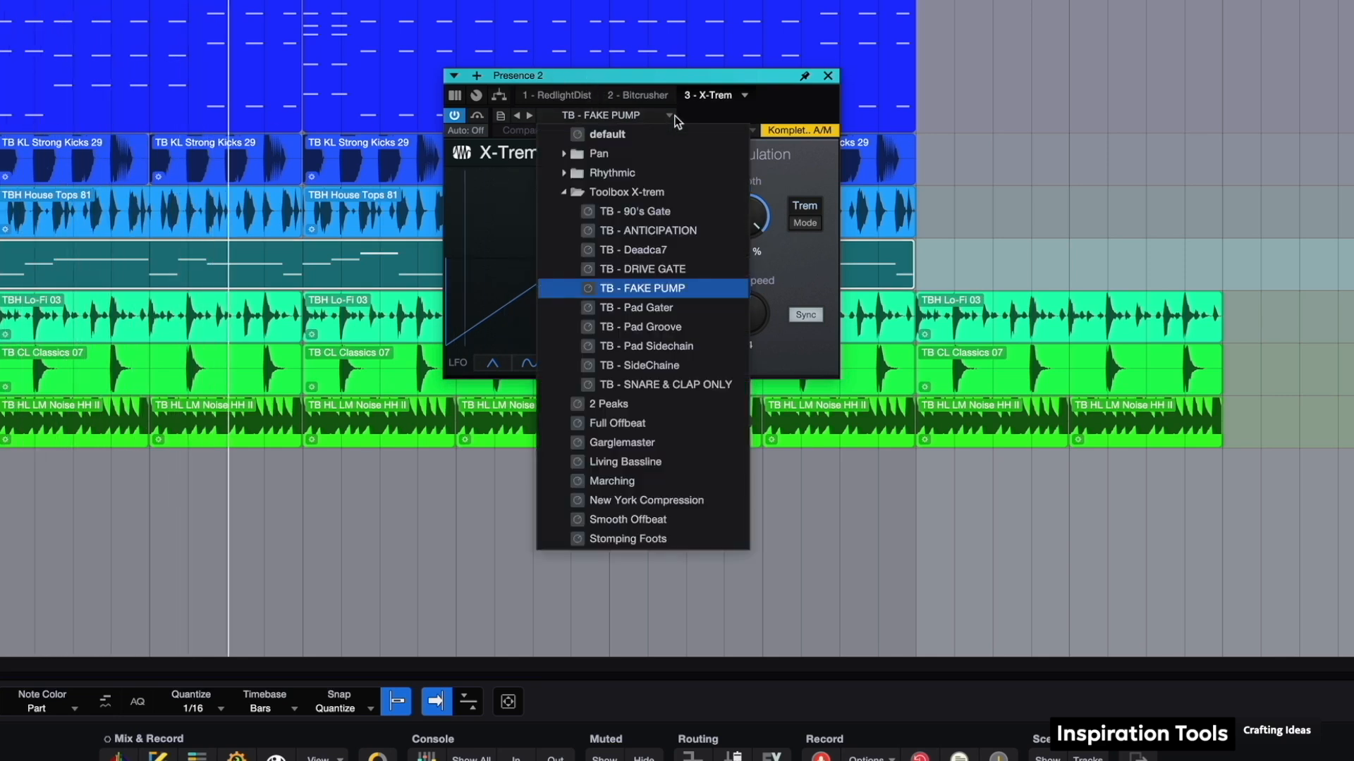
{"action": "left_click", "coordinate": [633, 328]}
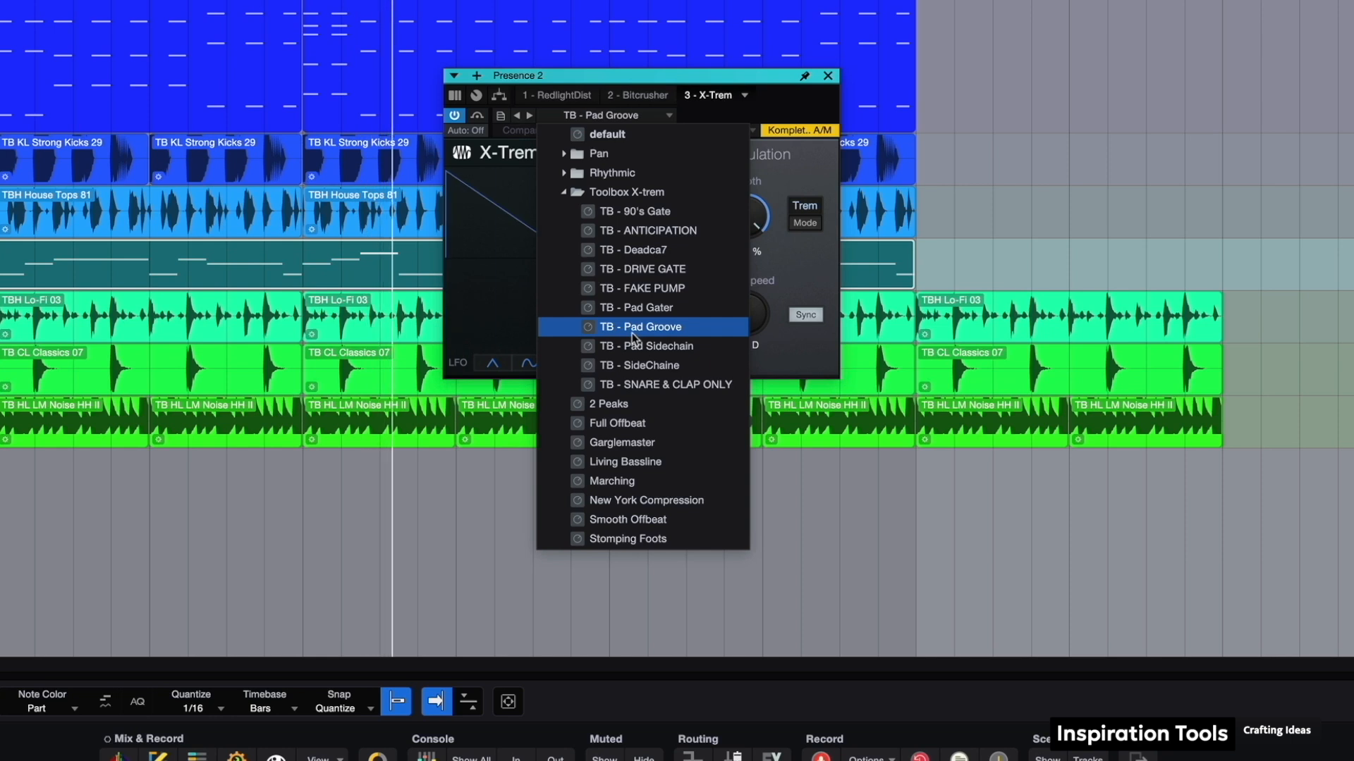
{"action": "left_click", "coordinate": [814, 104]}
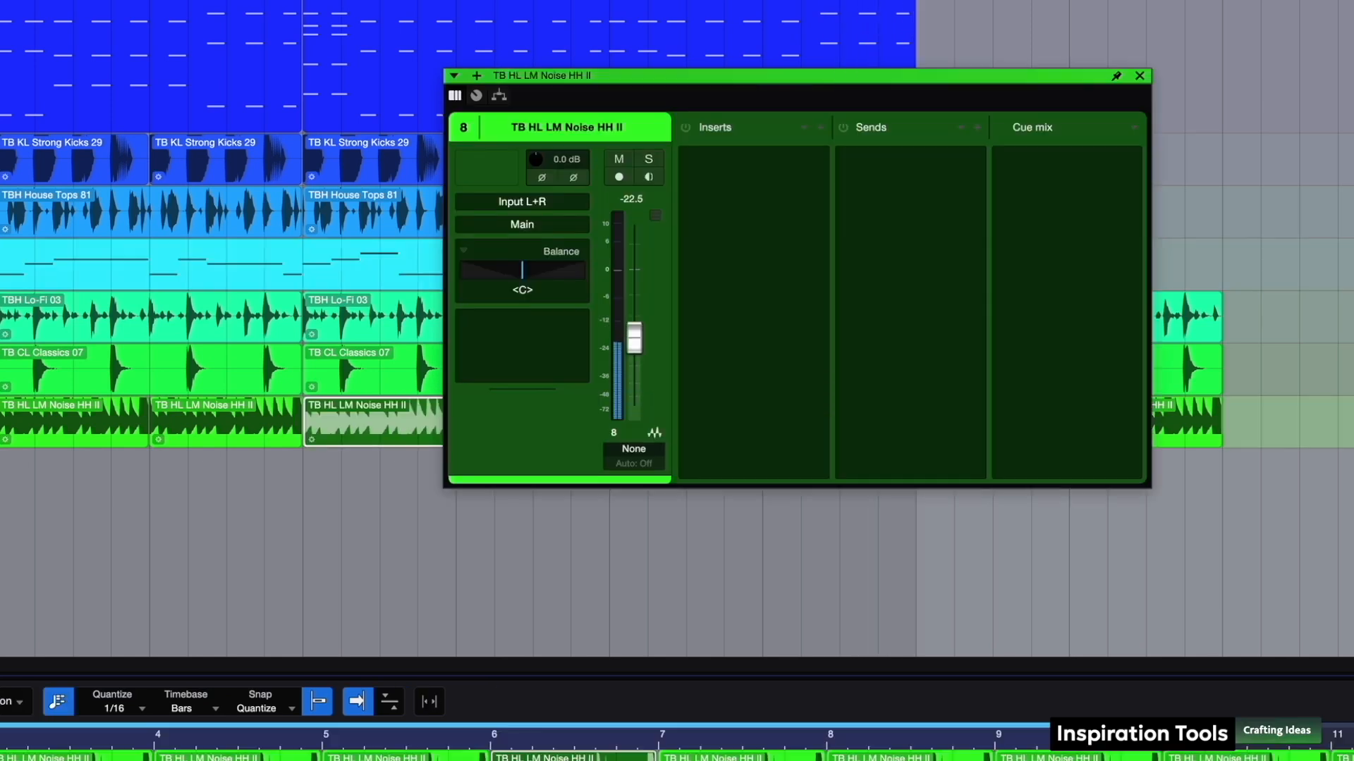
{"action": "left_click", "coordinate": [1140, 76]}
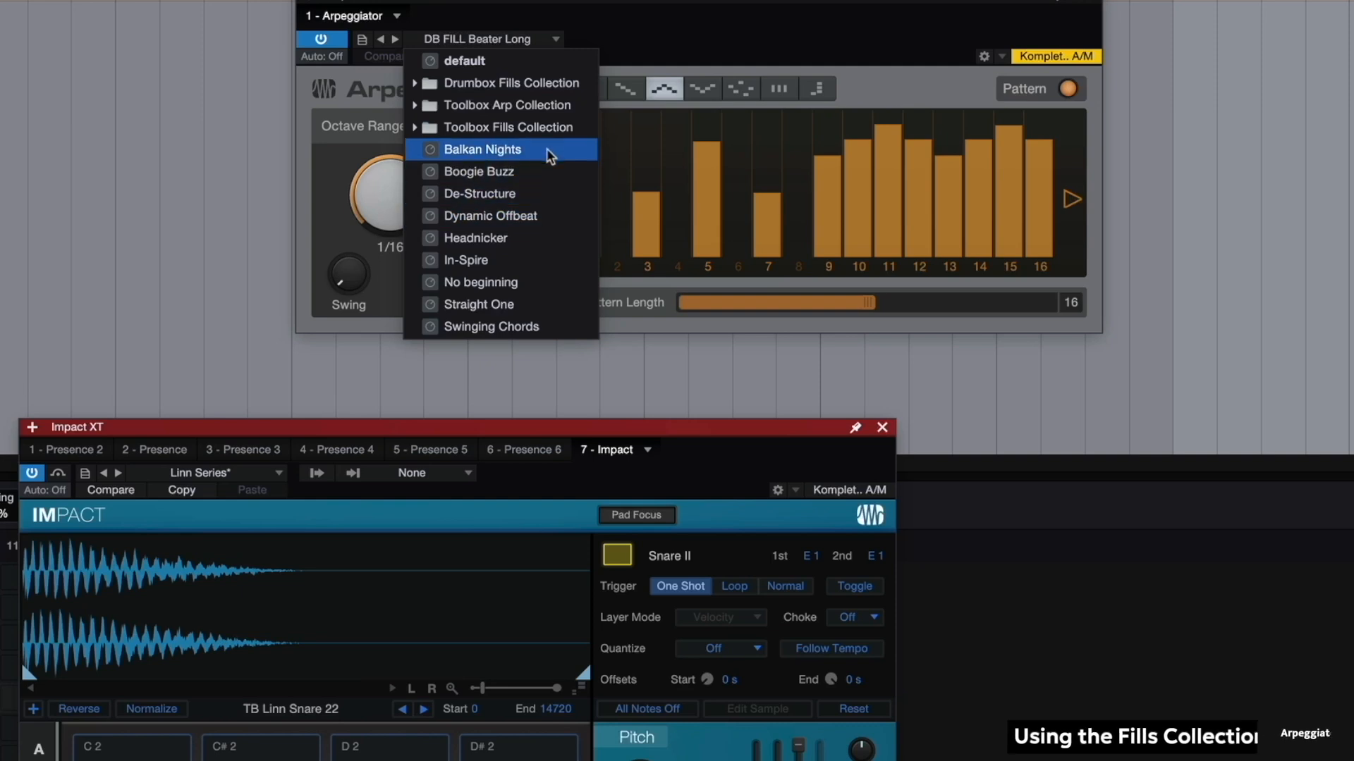
- Step the Impact XT track's Arpeggiator through the DB FILL presets, from Jumpers 2 to Movement and onward
{"action": "left_click", "coordinate": [555, 134]}
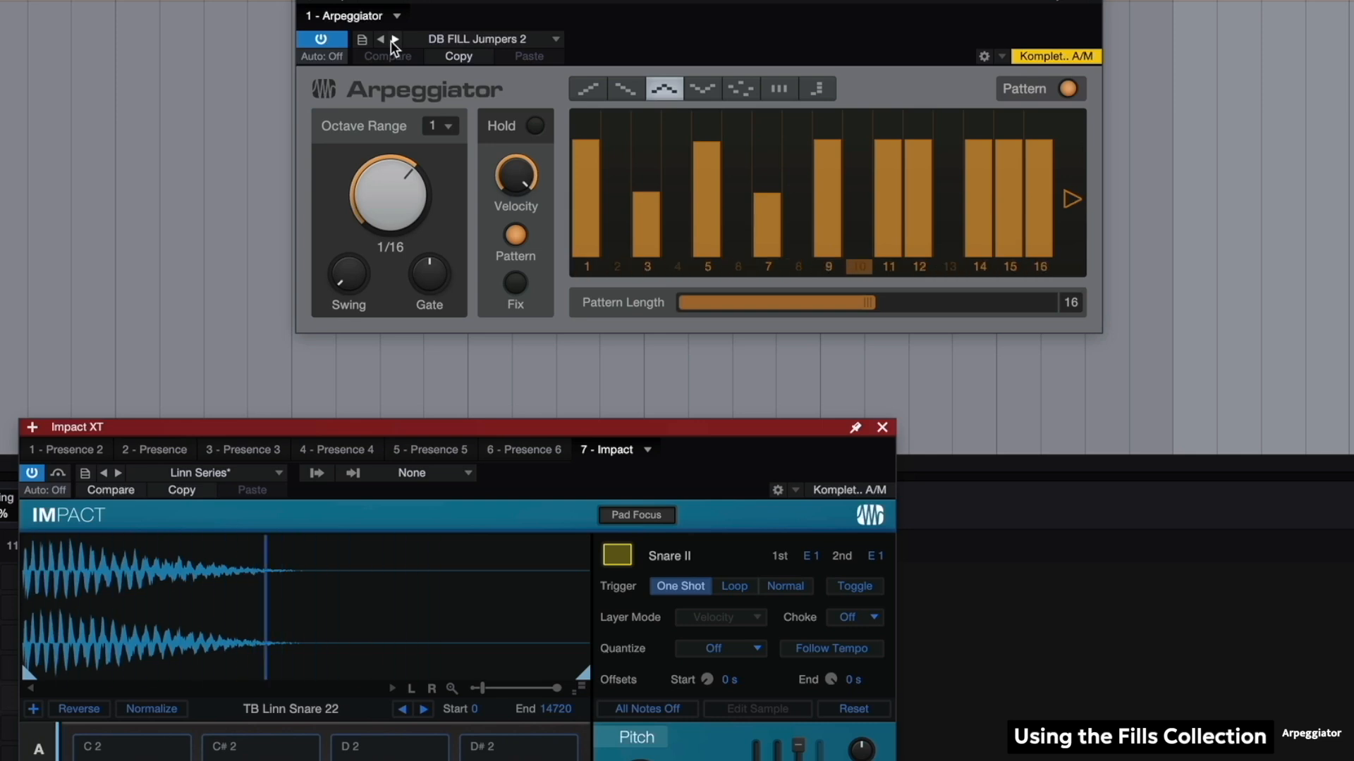
{"action": "left_click", "coordinate": [392, 40]}
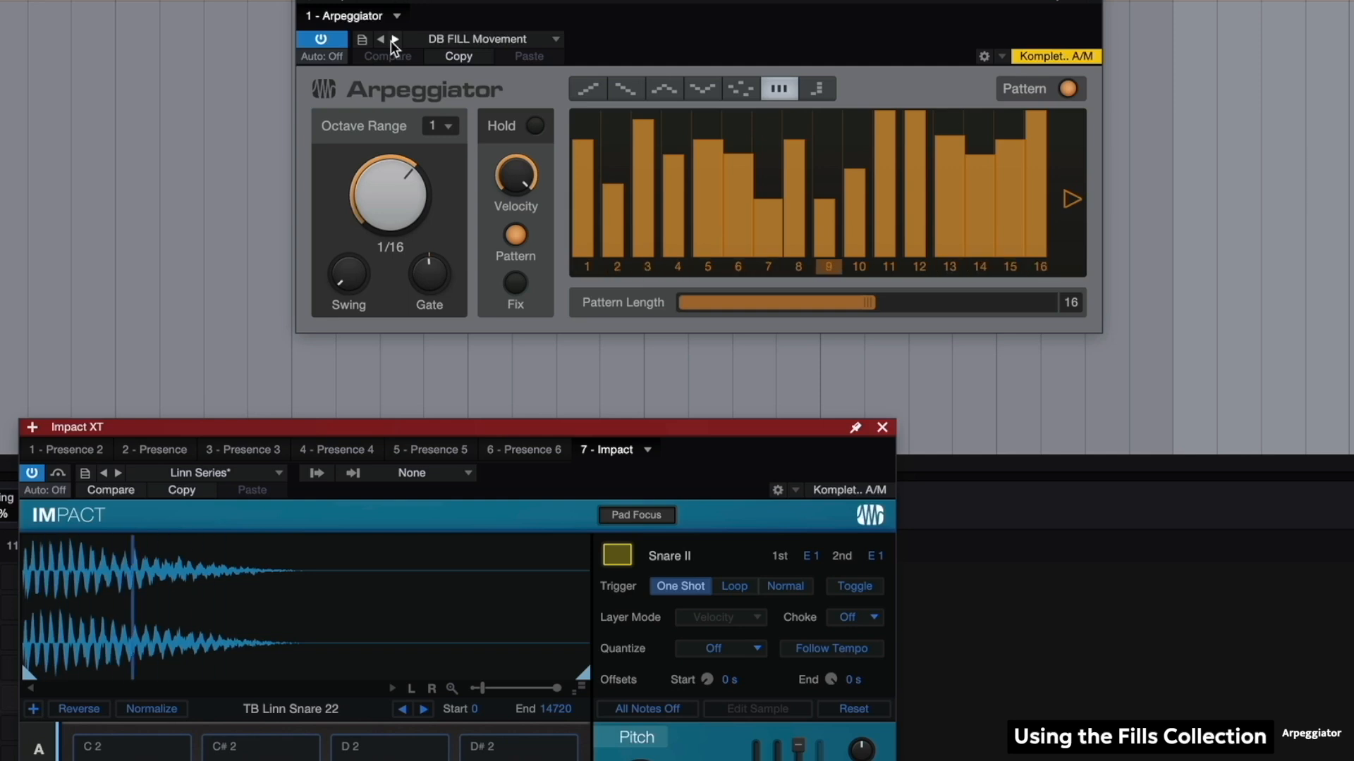
{"action": "left_click", "coordinate": [392, 41]}
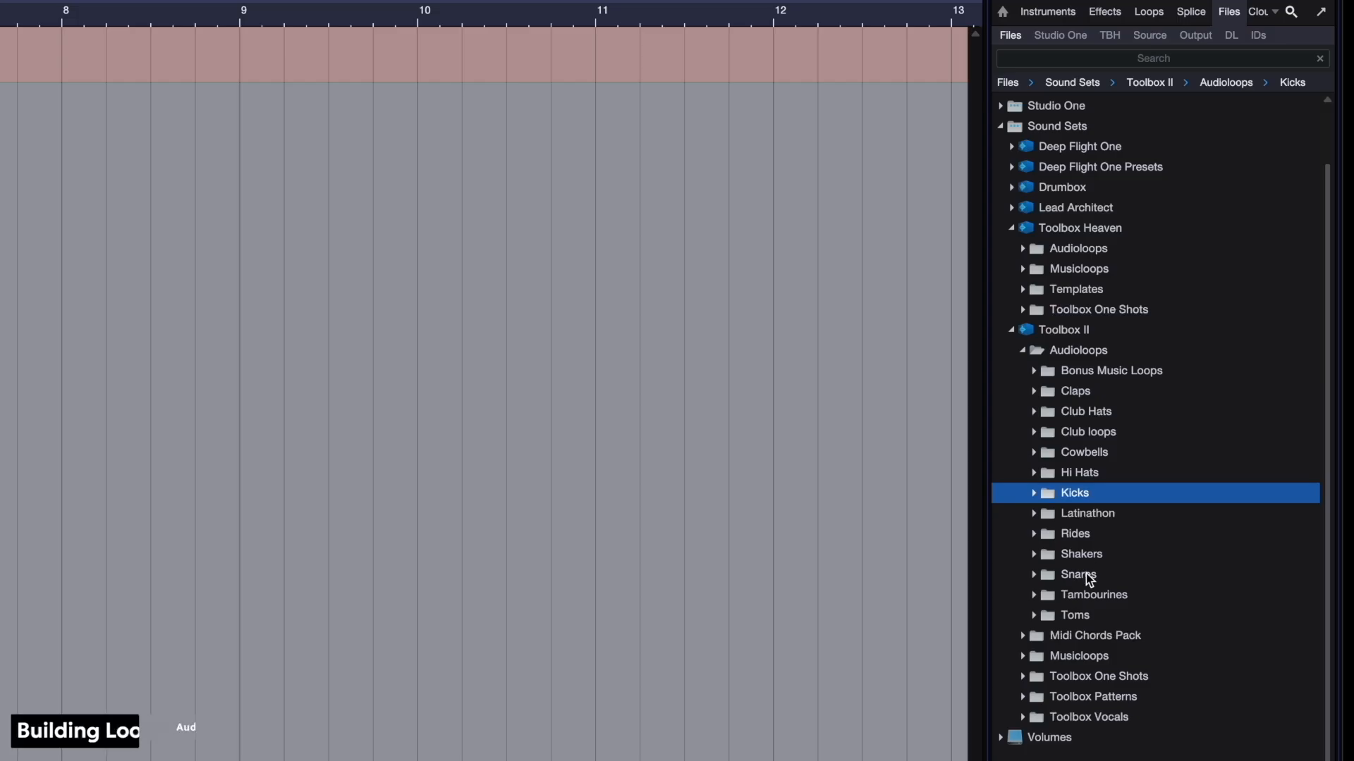
- Audition loops in the Latinathon folder of Toolbox II's Audioloops and add TB Latinathon on a new track below the kicks
{"action": "left_click", "coordinate": [1085, 574]}
{"action": "left_click", "coordinate": [1087, 574]}
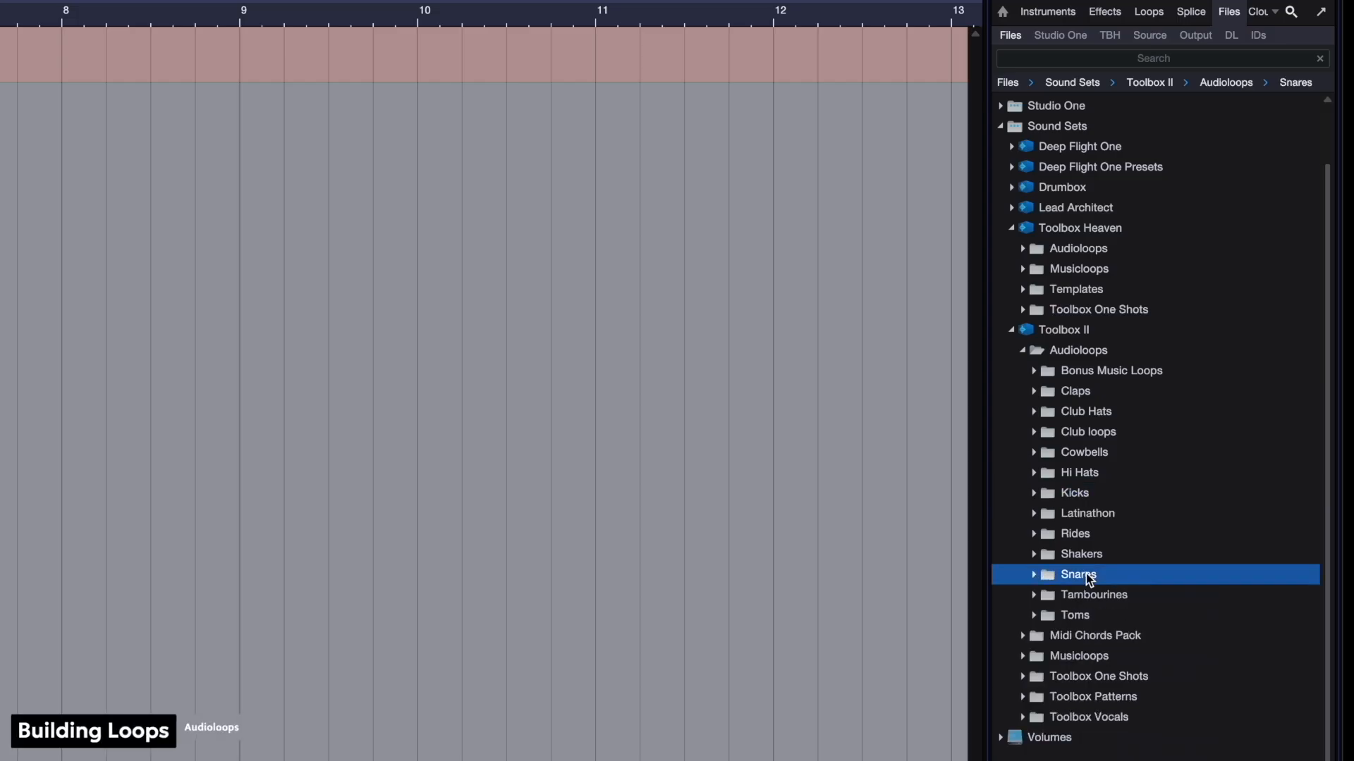
{"action": "left_click", "coordinate": [1090, 514]}
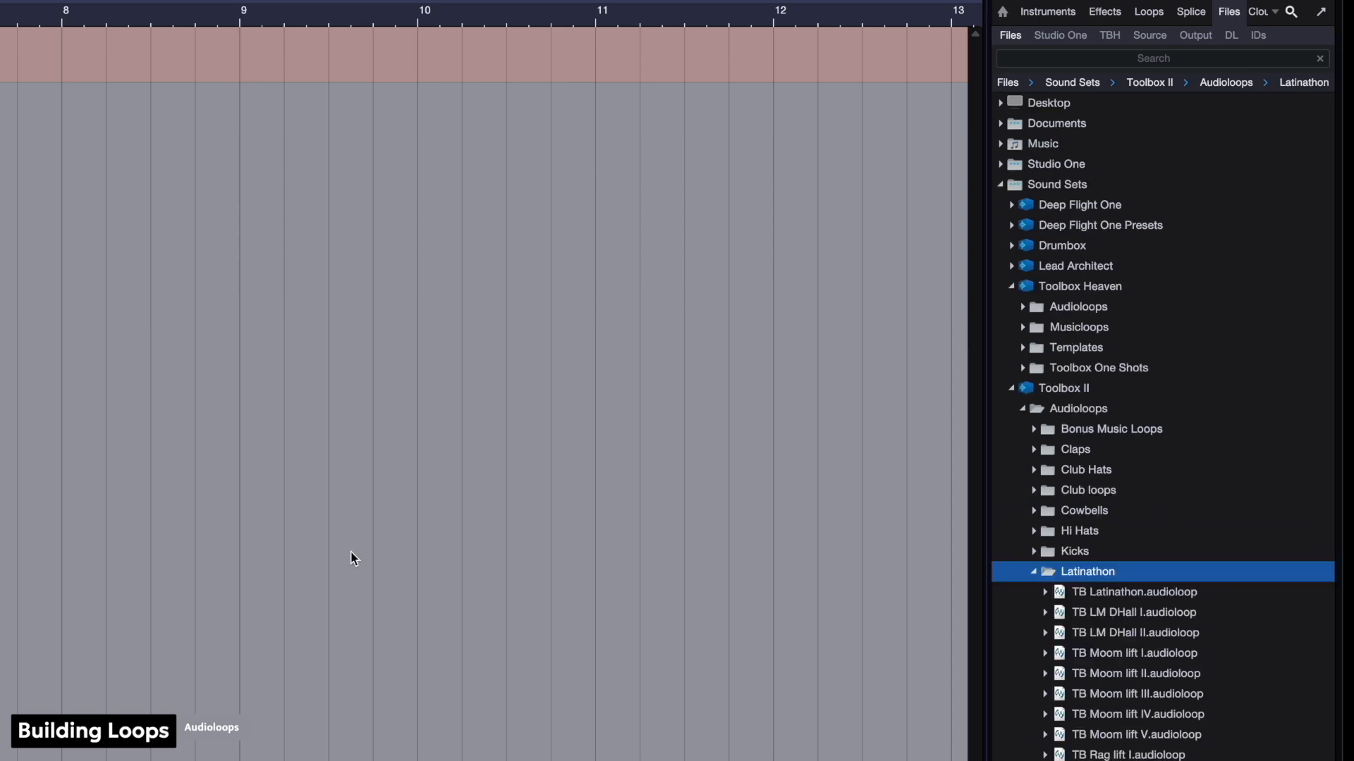
{"action": "key", "text": "Down"}
{"action": "key", "text": "Down"}
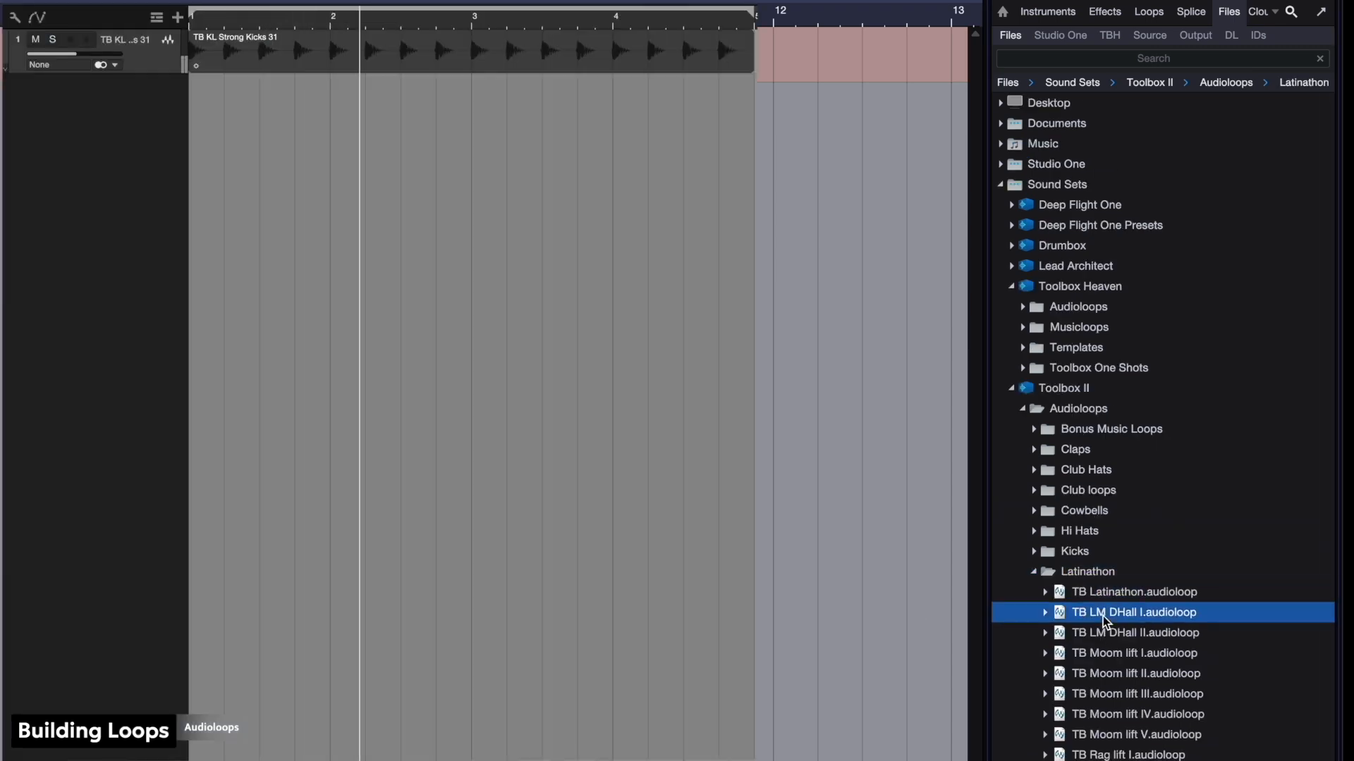
{"action": "left_click", "coordinate": [1105, 596]}
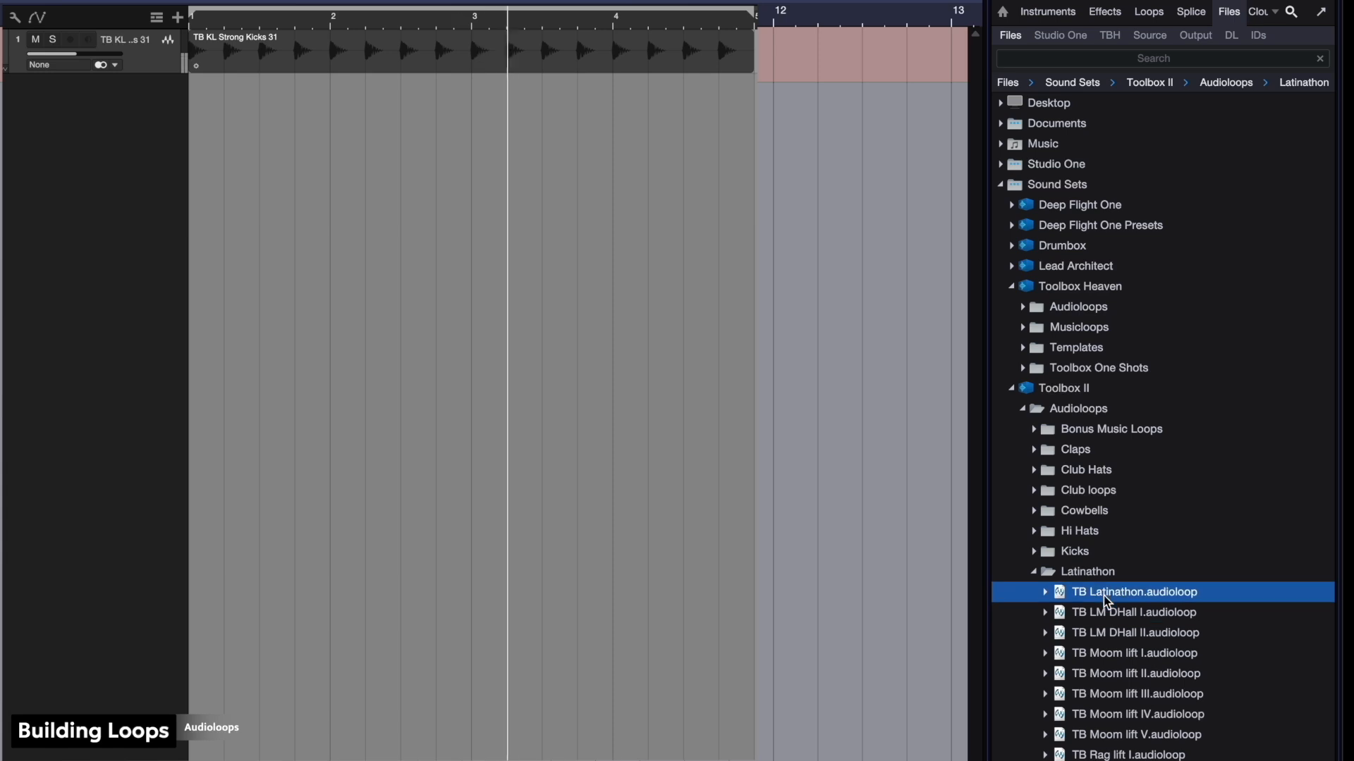
{"action": "left_click_drag", "start_coordinate": [1104, 596], "coordinate": [202, 255]}
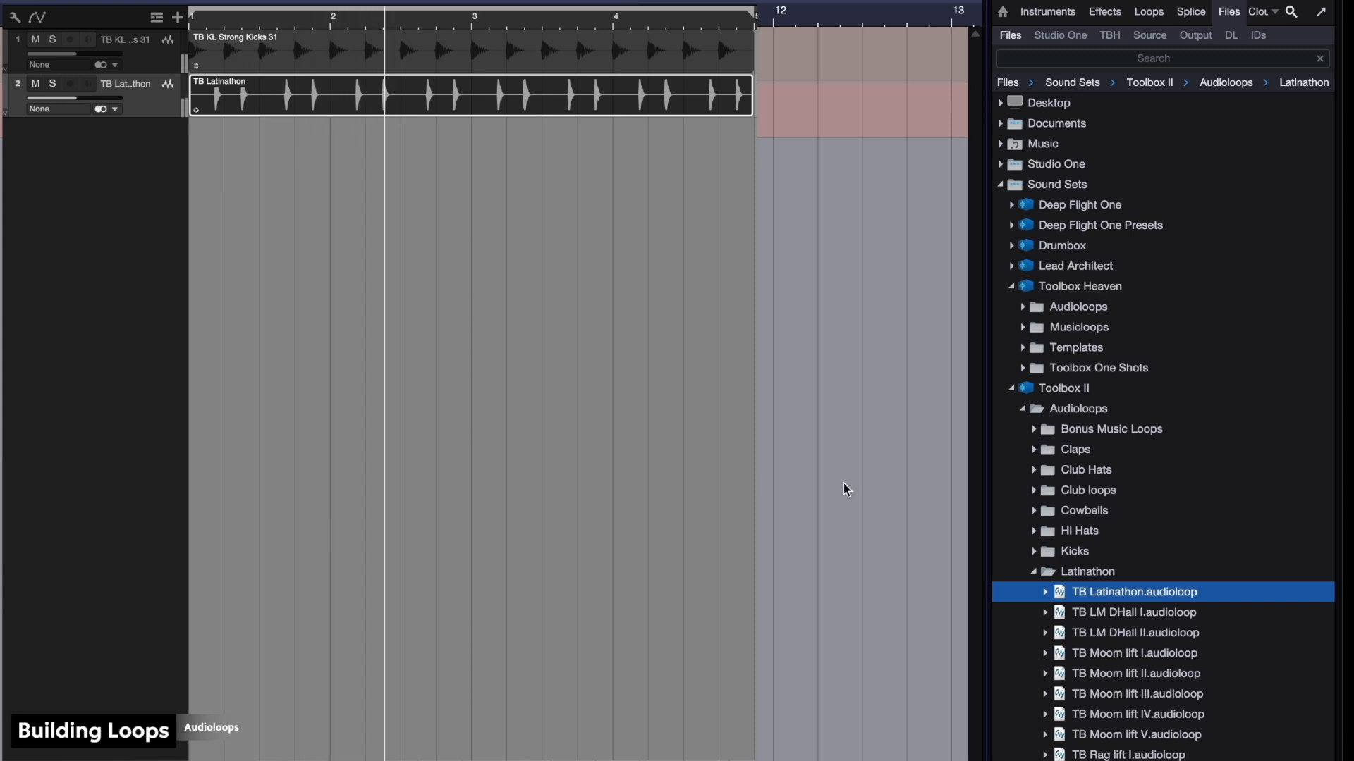
- Add the TB HL LM Drive 01 loop from the Hi Hats folder on a third track and repeat it to fill four bars
{"action": "double_click", "coordinate": [1046, 572]}
{"action": "double_click", "coordinate": [1059, 534]}
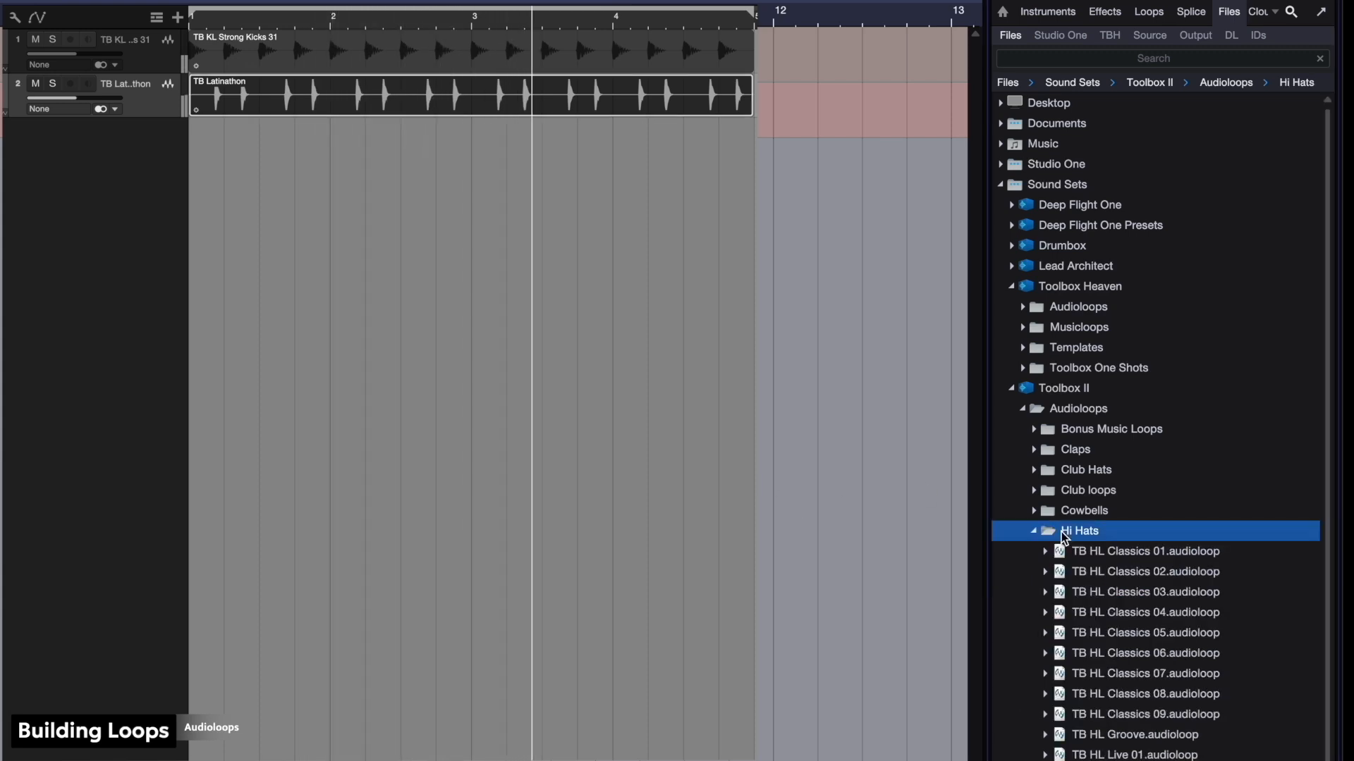
{"action": "left_click", "coordinate": [1114, 760]}
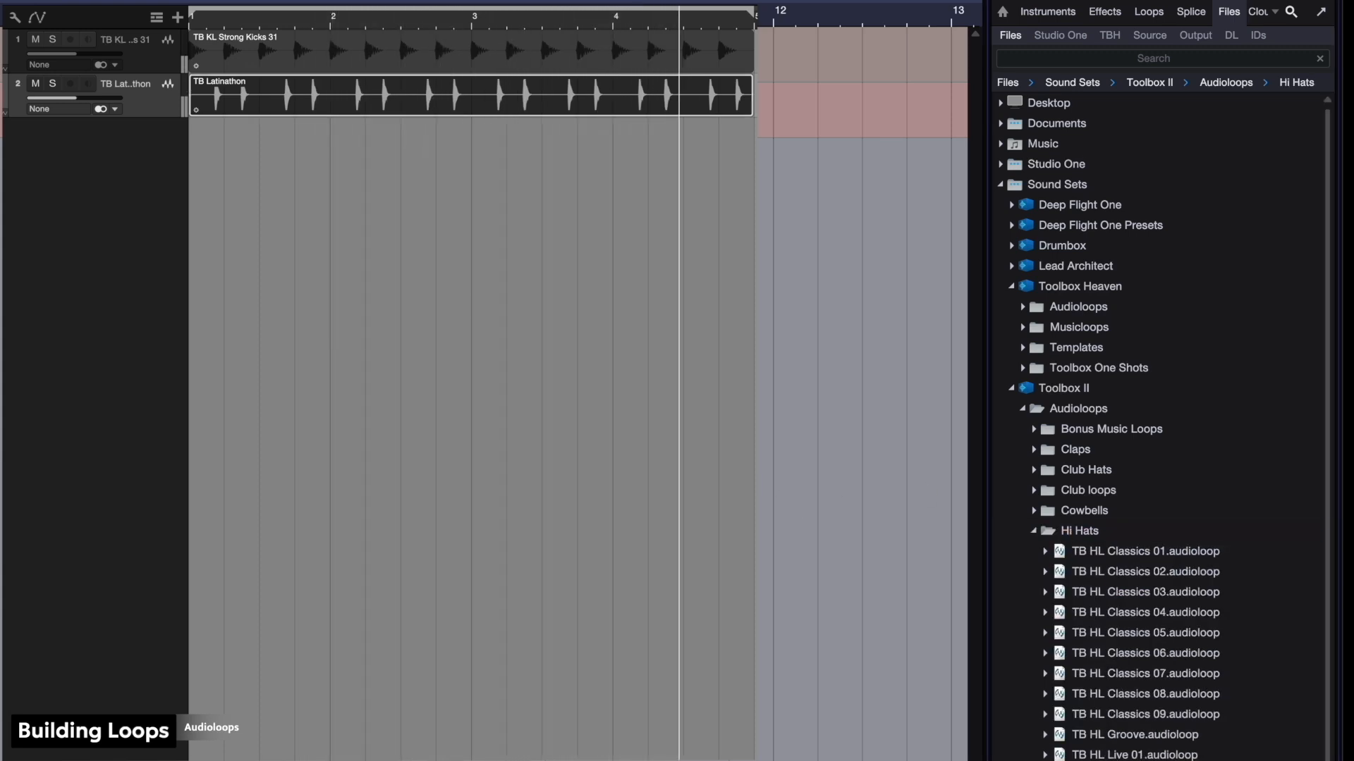
{"action": "scroll", "coordinate": [1114, 760], "scroll_direction": "down", "scroll_amount": 1}
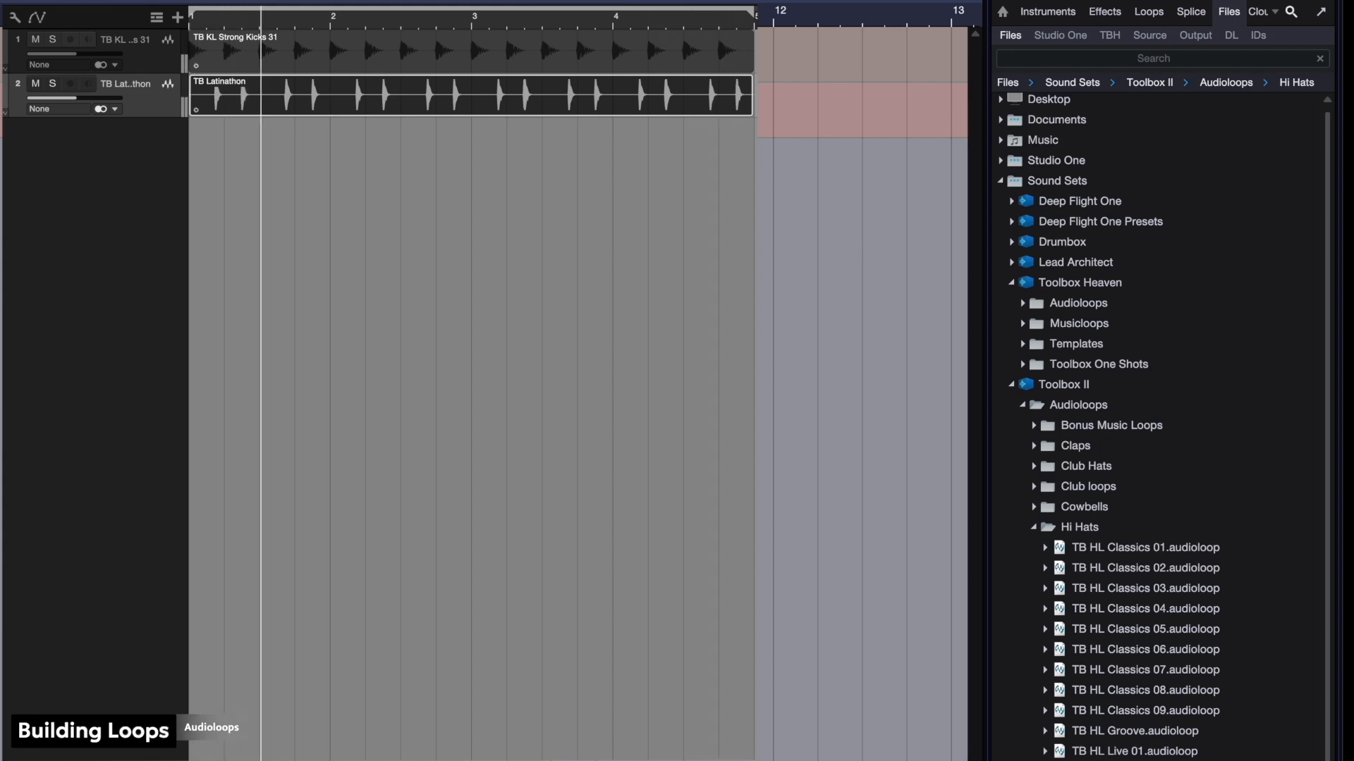
{"action": "left_click_drag", "start_coordinate": [1114, 760], "coordinate": [215, 456]}
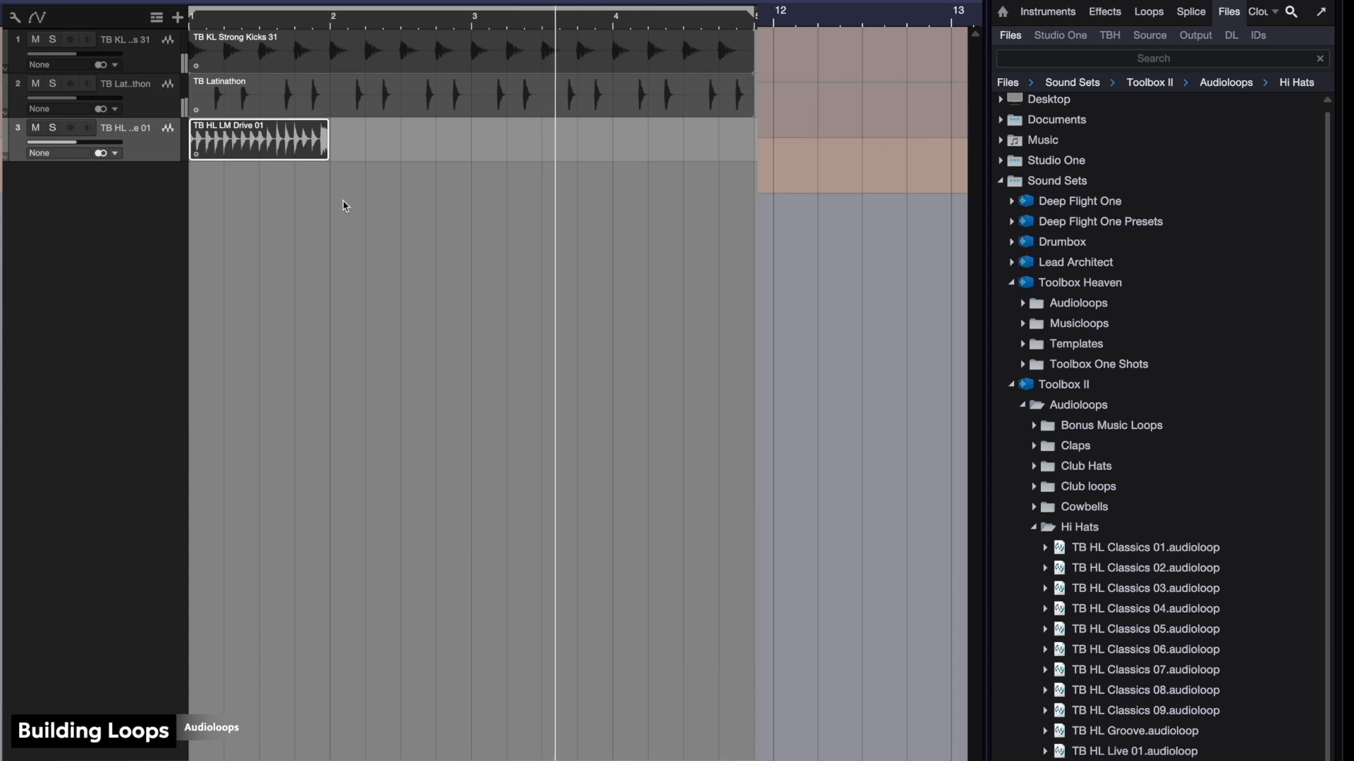
{"action": "left_click_drag", "start_coordinate": [329, 159], "coordinate": [752, 201]}
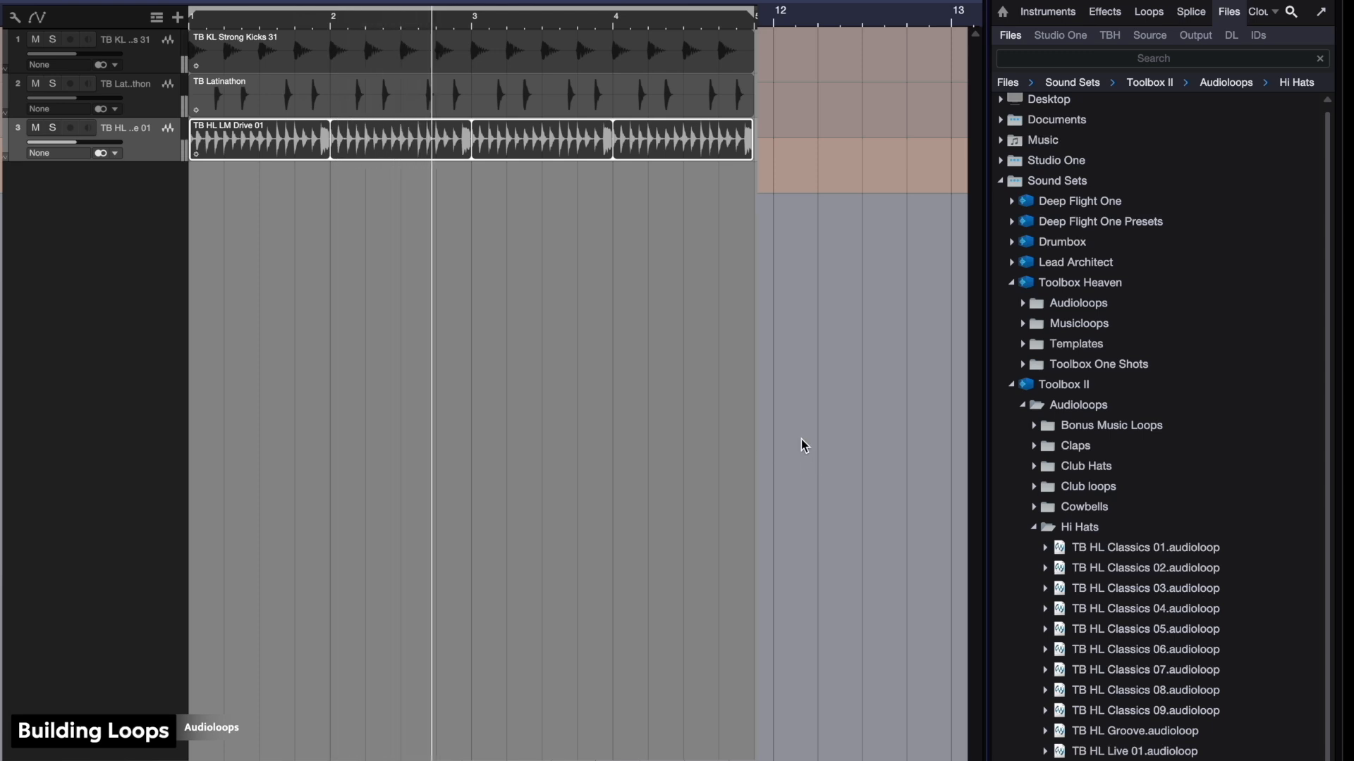
- Audition loops in the Lo-fi folder of Toolbox Heaven's Audioloops and add TBH Lo-Fi 10 on a fourth track, repeated to fill four bars
{"action": "double_click", "coordinate": [1048, 525]}
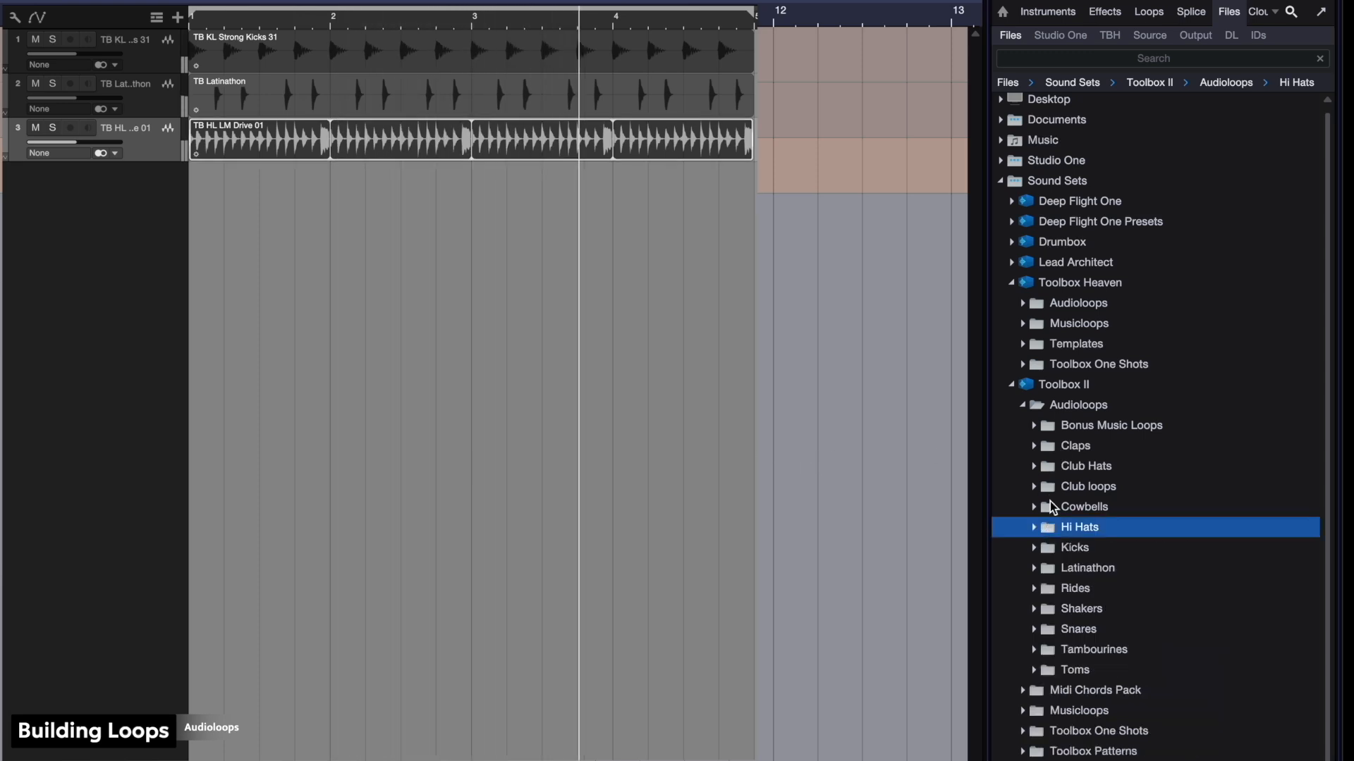
{"action": "double_click", "coordinate": [1066, 385]}
{"action": "double_click", "coordinate": [1100, 309]}
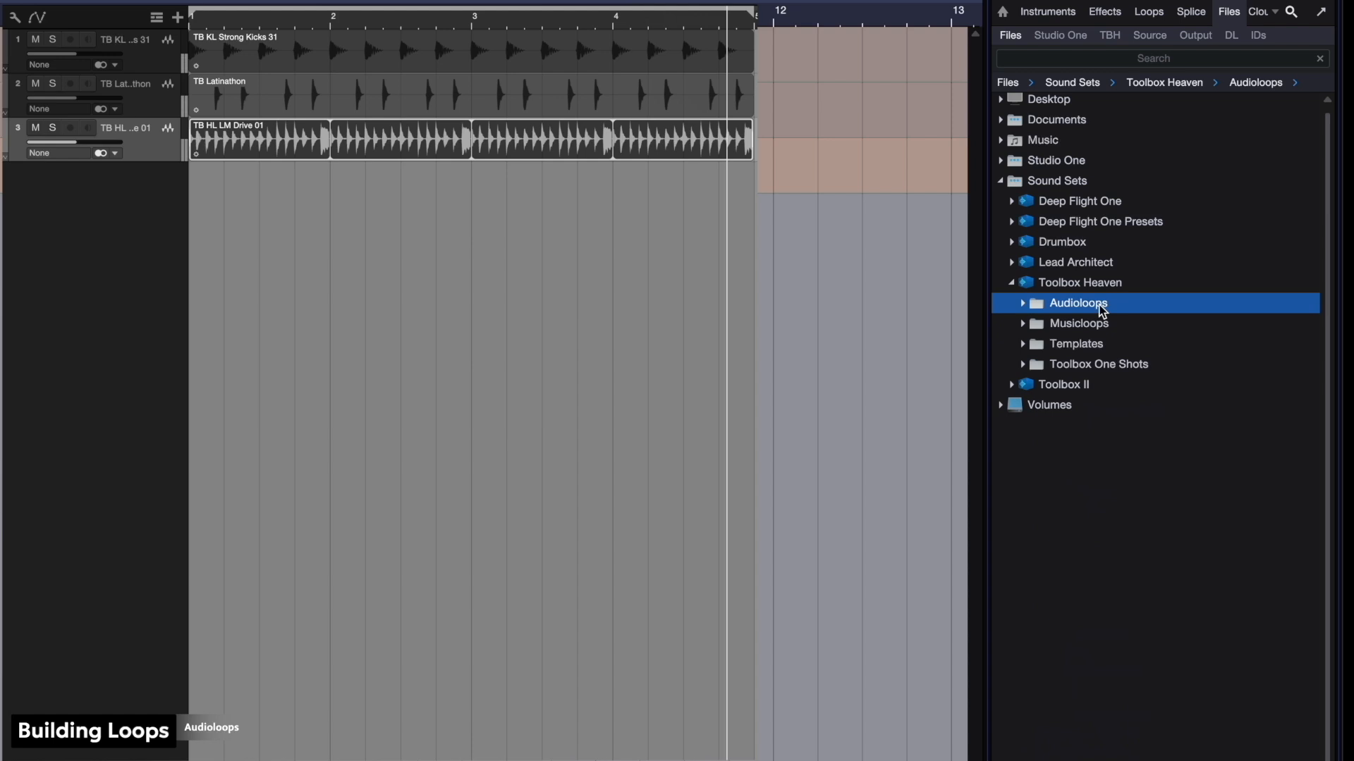
{"action": "double_click", "coordinate": [1072, 367]}
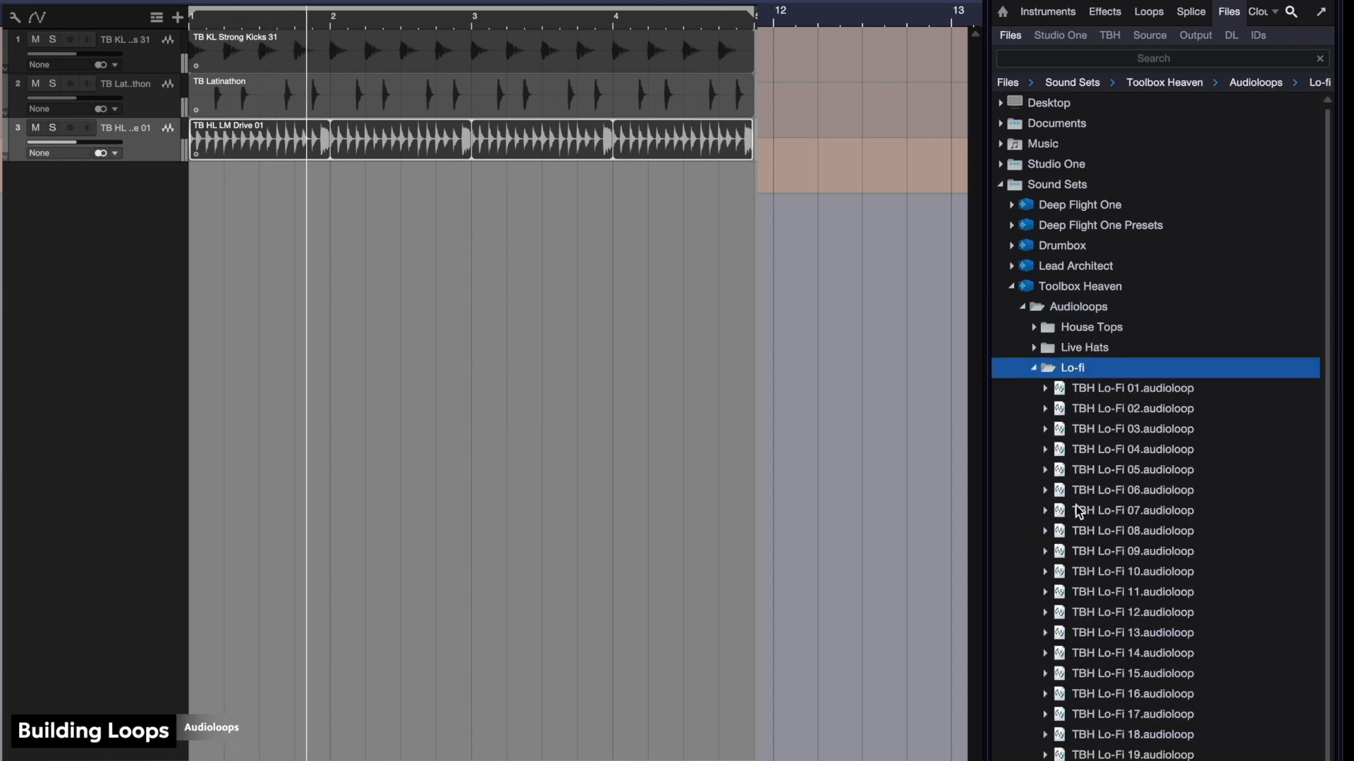
{"action": "left_click", "coordinate": [1091, 535]}
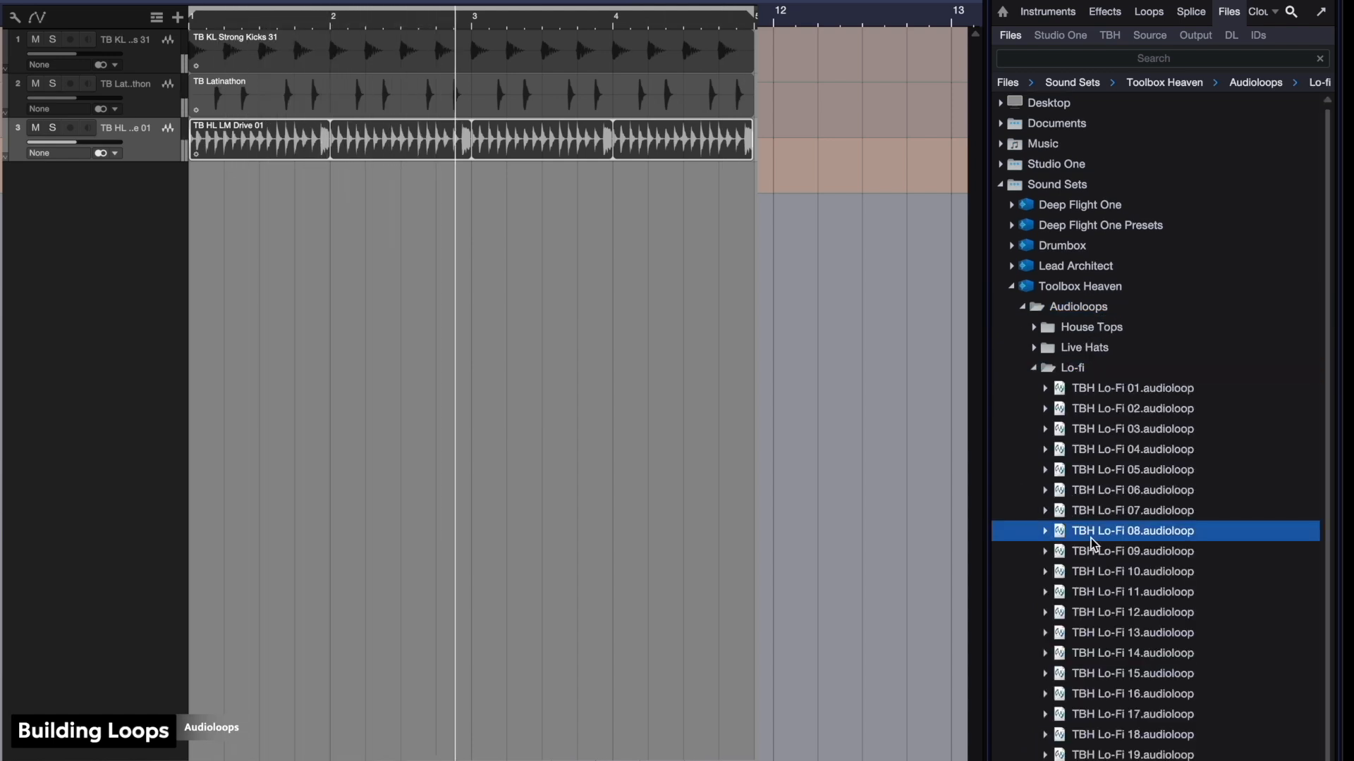
{"action": "left_click", "coordinate": [1114, 411]}
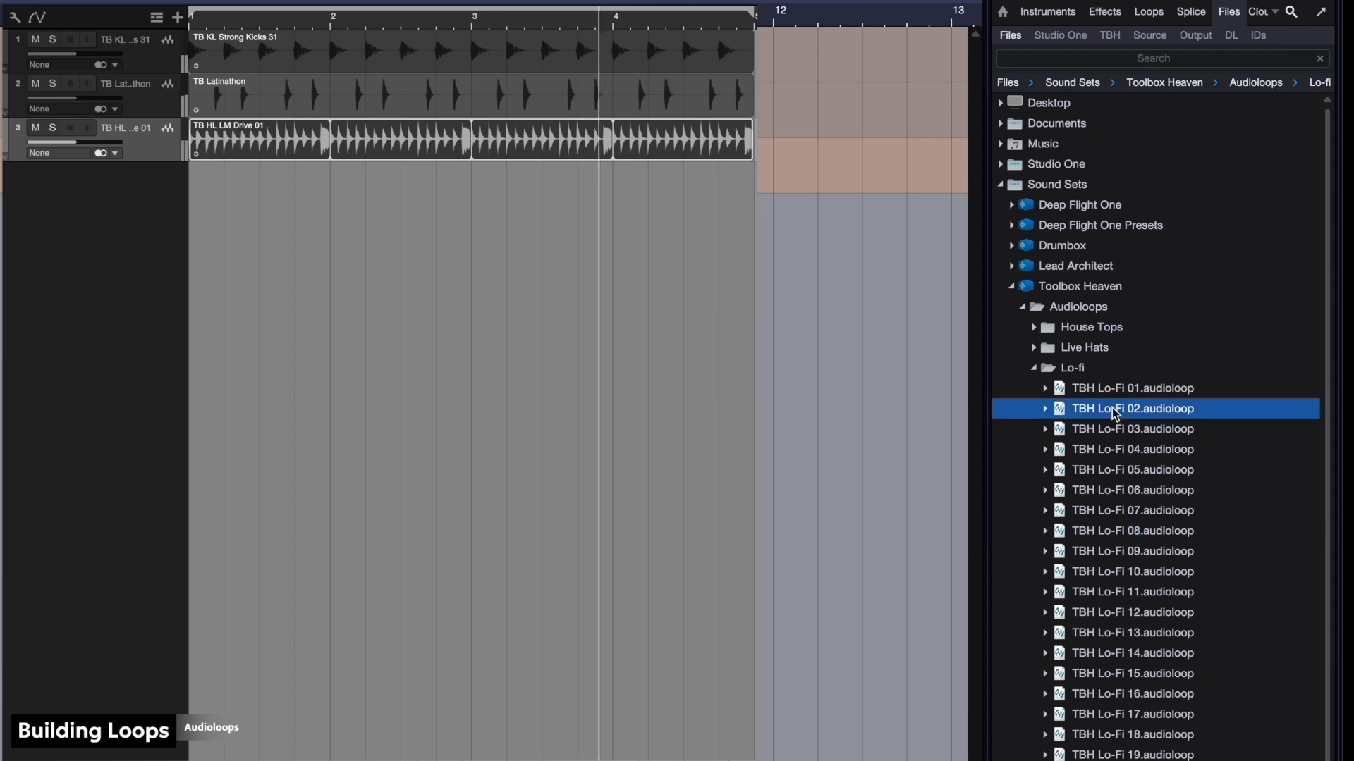
{"action": "left_click_drag", "start_coordinate": [1114, 411], "coordinate": [1167, 445]}
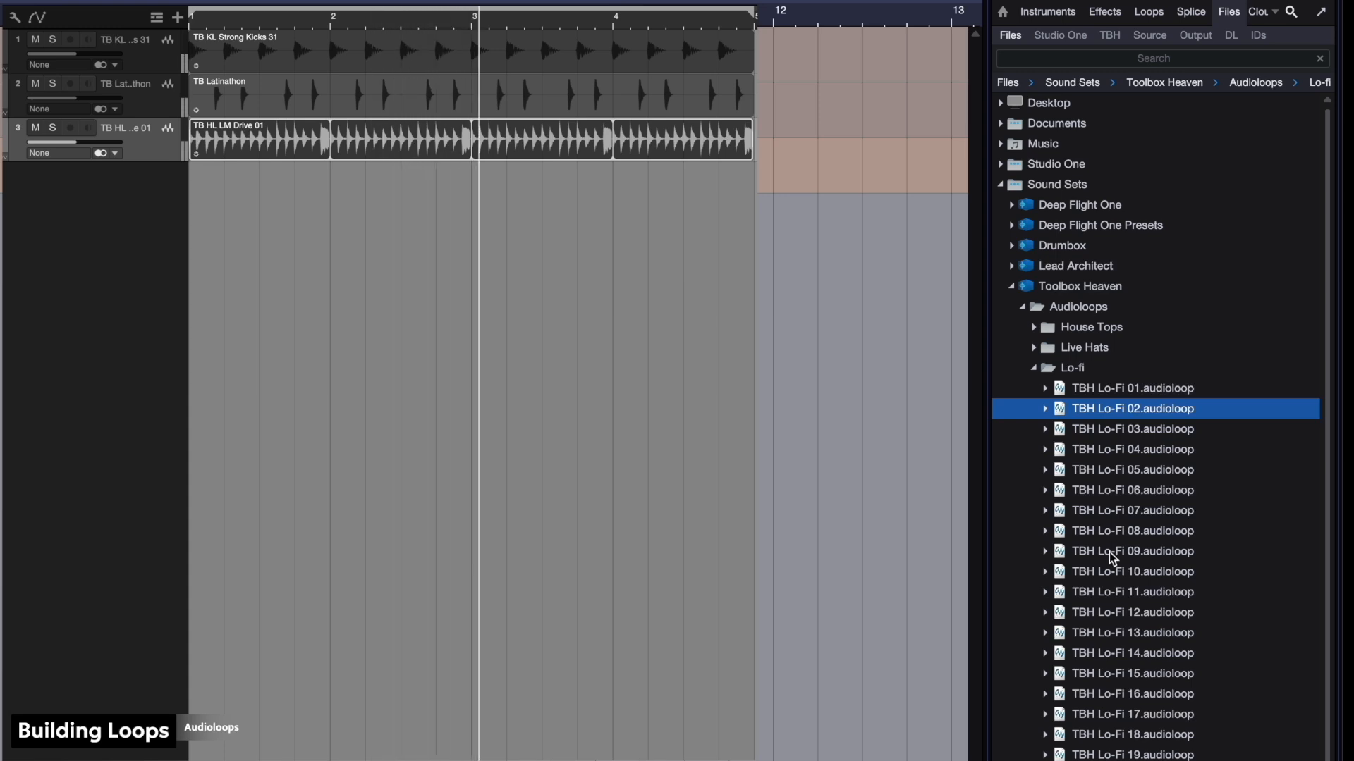
{"action": "left_click", "coordinate": [1125, 594]}
{"action": "left_click", "coordinate": [1128, 572]}
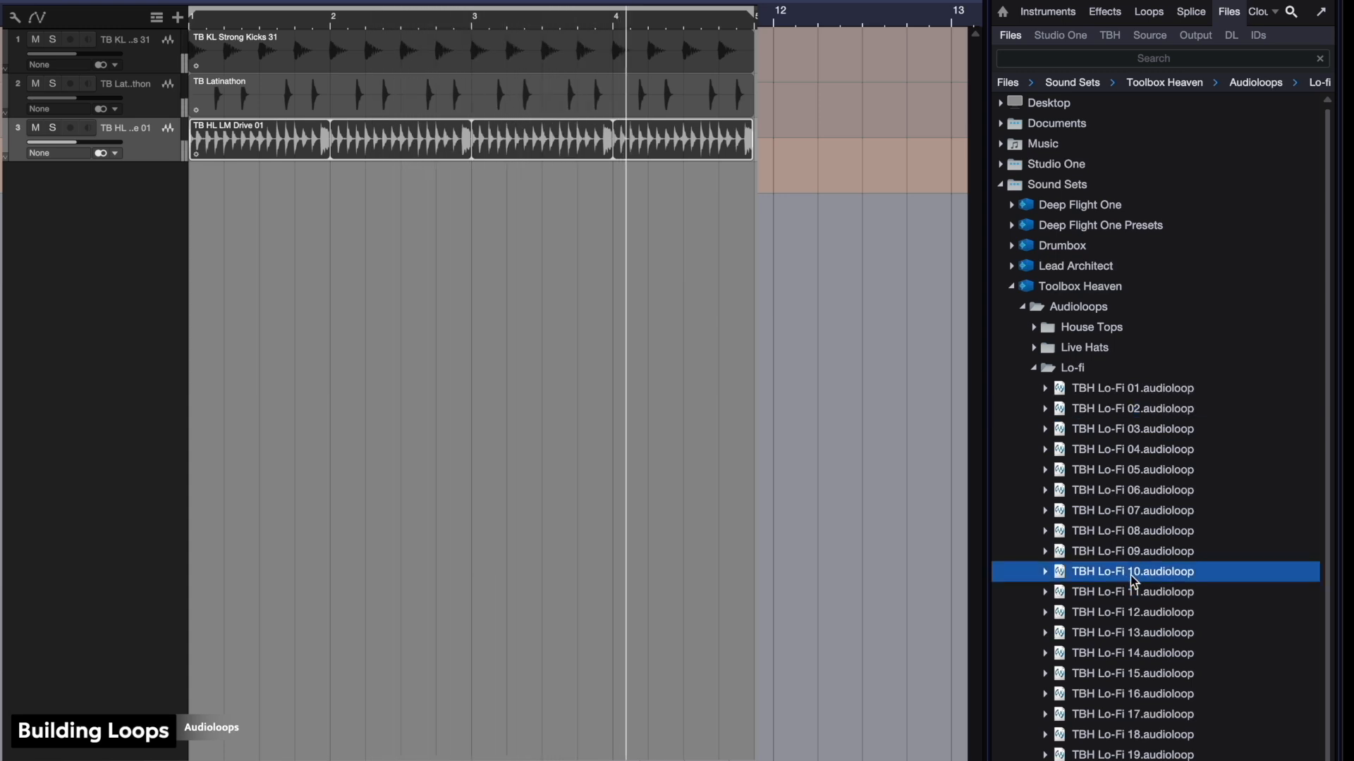
{"action": "left_click_drag", "start_coordinate": [1128, 572], "coordinate": [211, 302]}
{"action": "left_click_drag", "start_coordinate": [469, 201], "coordinate": [751, 201]}
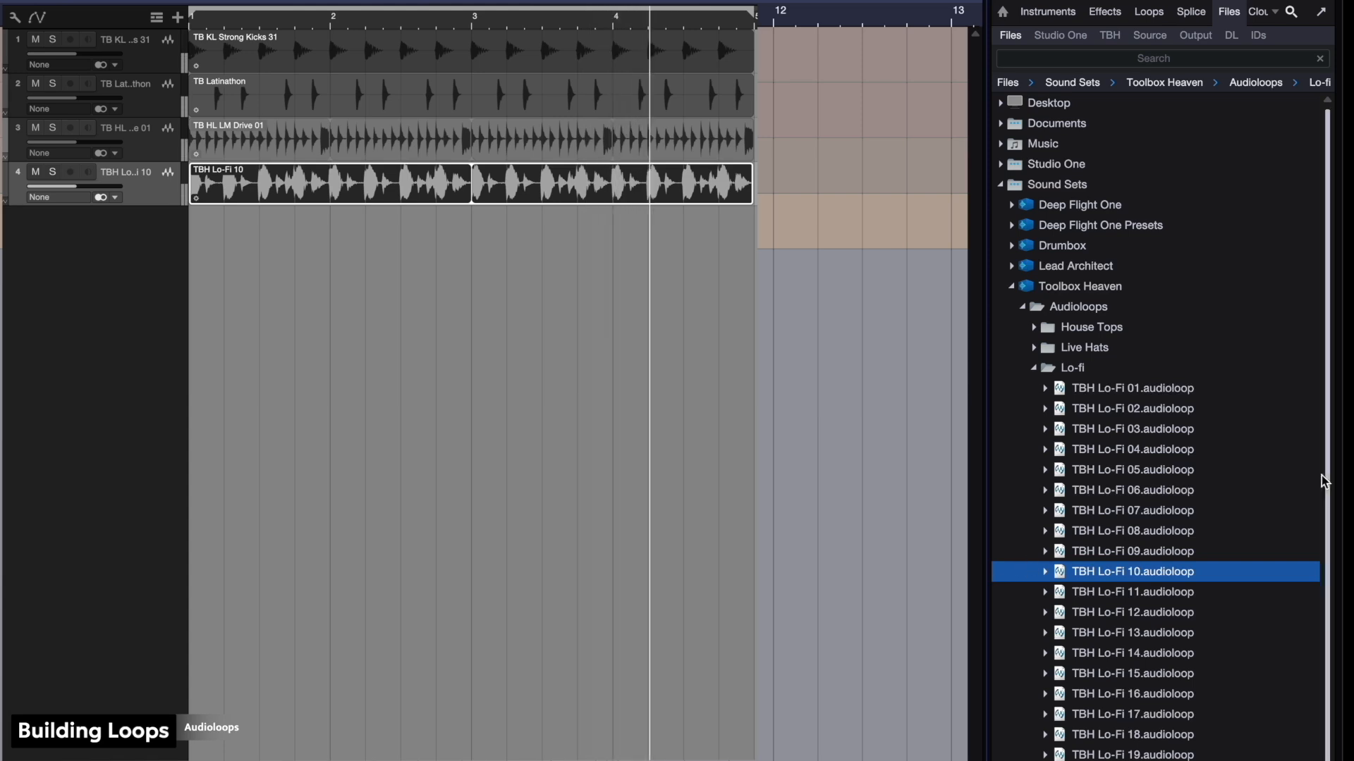
- Add the TBH Processed 02 loop from Toolbox Heaven's Processed folder on a fifth track and repeat it to fill four bars
{"action": "double_click", "coordinate": [1093, 368]}
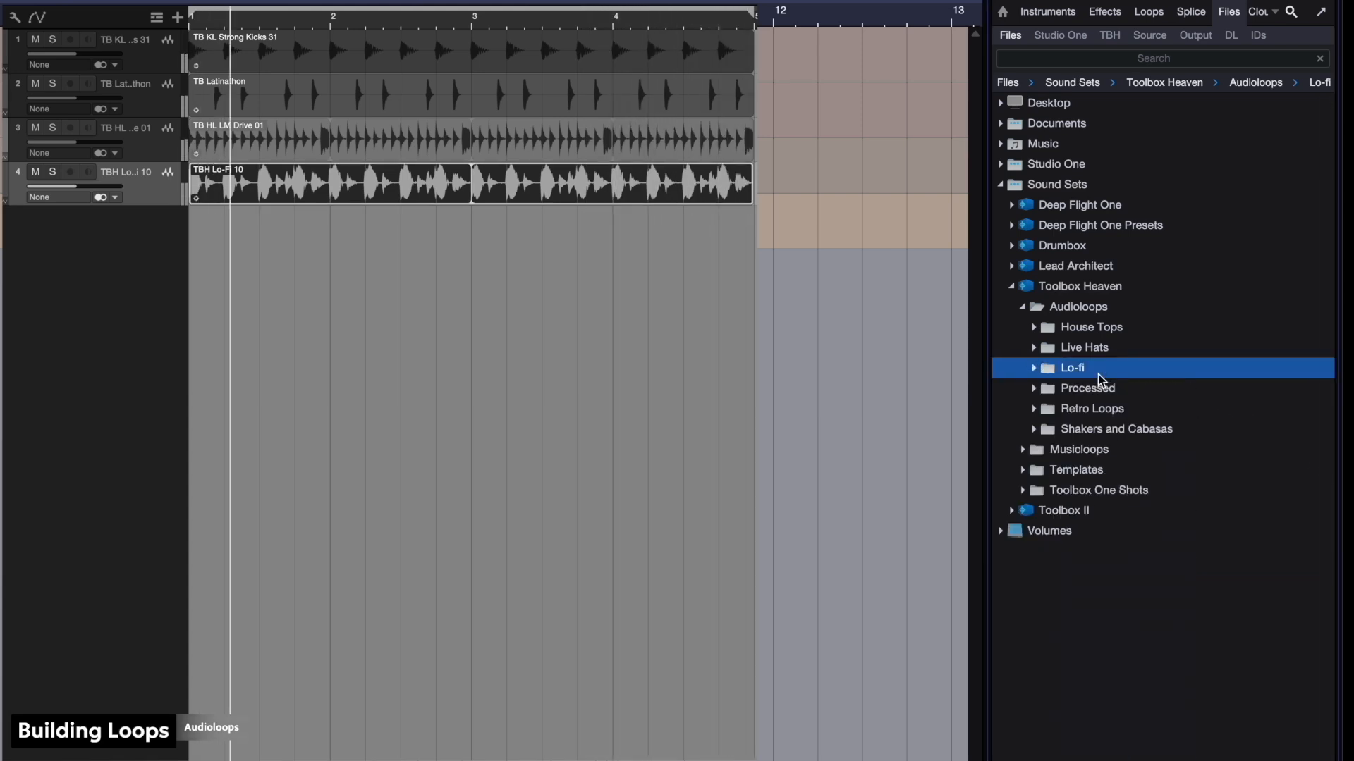
{"action": "double_click", "coordinate": [1092, 349]}
{"action": "double_click", "coordinate": [1092, 352]}
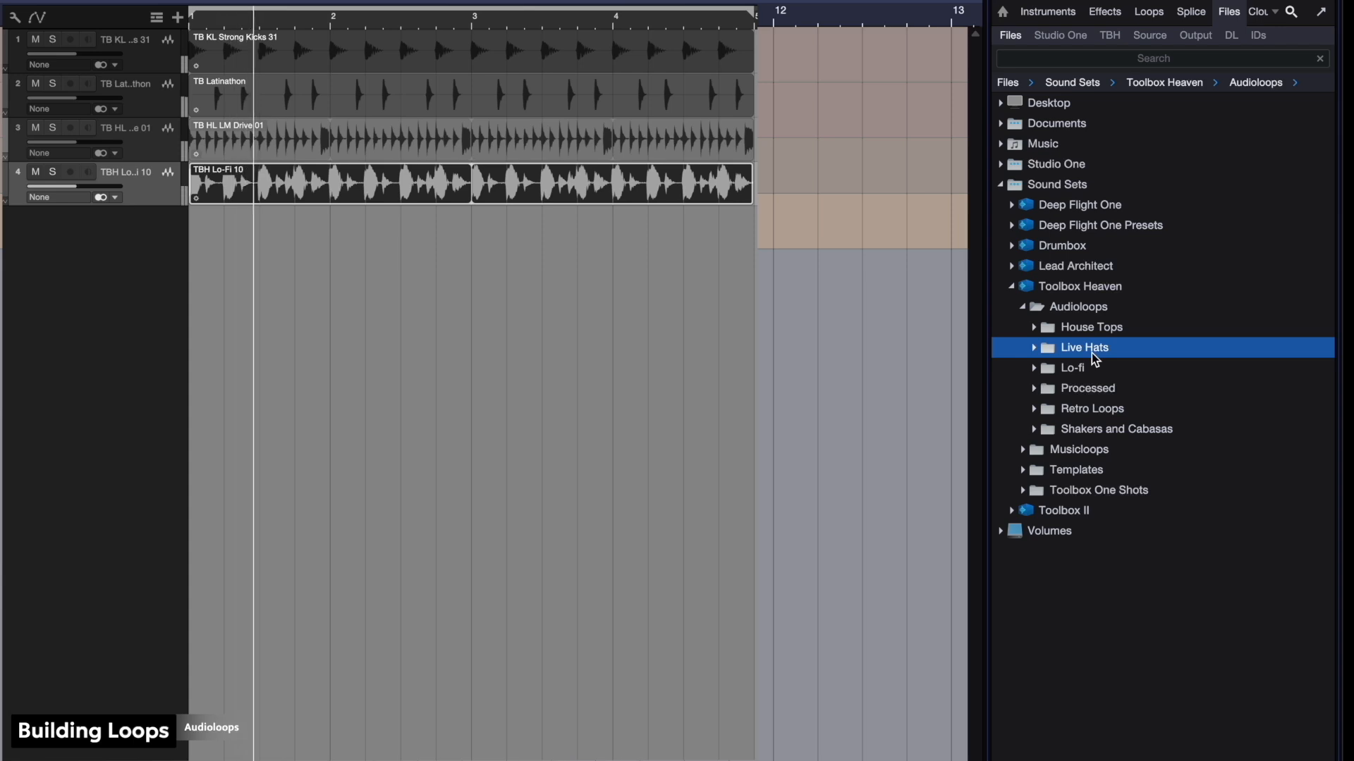
{"action": "double_click", "coordinate": [1071, 389]}
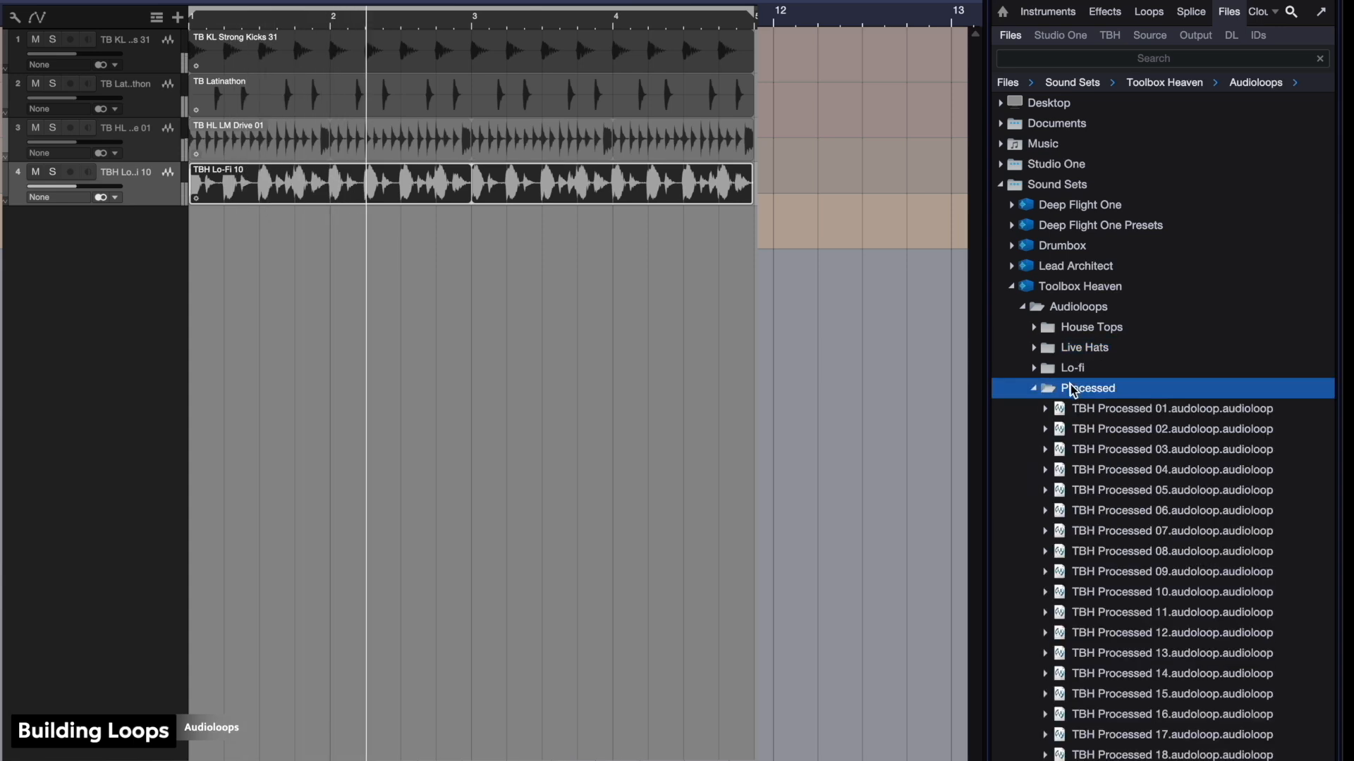
{"action": "left_click", "coordinate": [1121, 430]}
{"action": "left_click_drag", "start_coordinate": [1121, 430], "coordinate": [213, 258]}
{"action": "left_click_drag", "start_coordinate": [466, 245], "coordinate": [753, 253]}
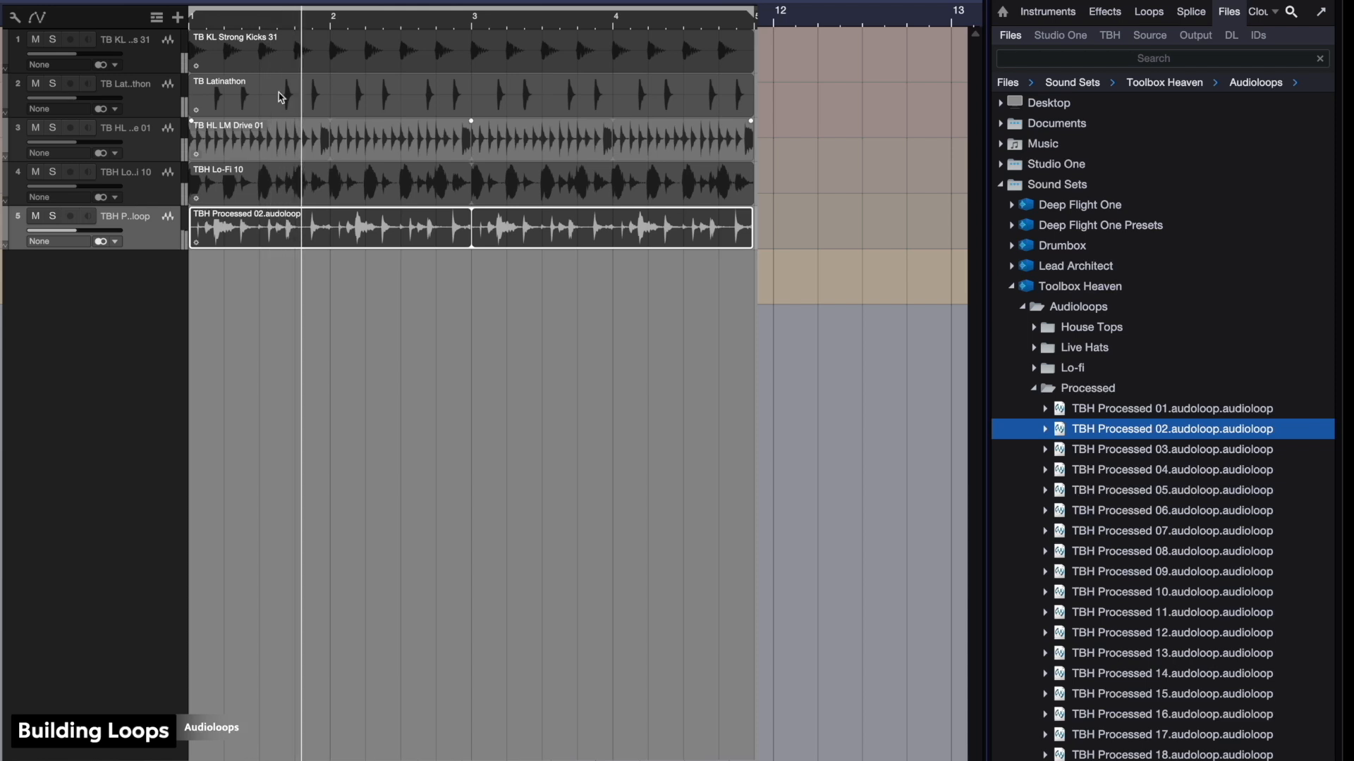
- Set the TB KL Strong Kicks 31 track's volume to about -8.3 dB and stop playback
{"action": "left_click_drag", "start_coordinate": [79, 53], "coordinate": [87, 53]}
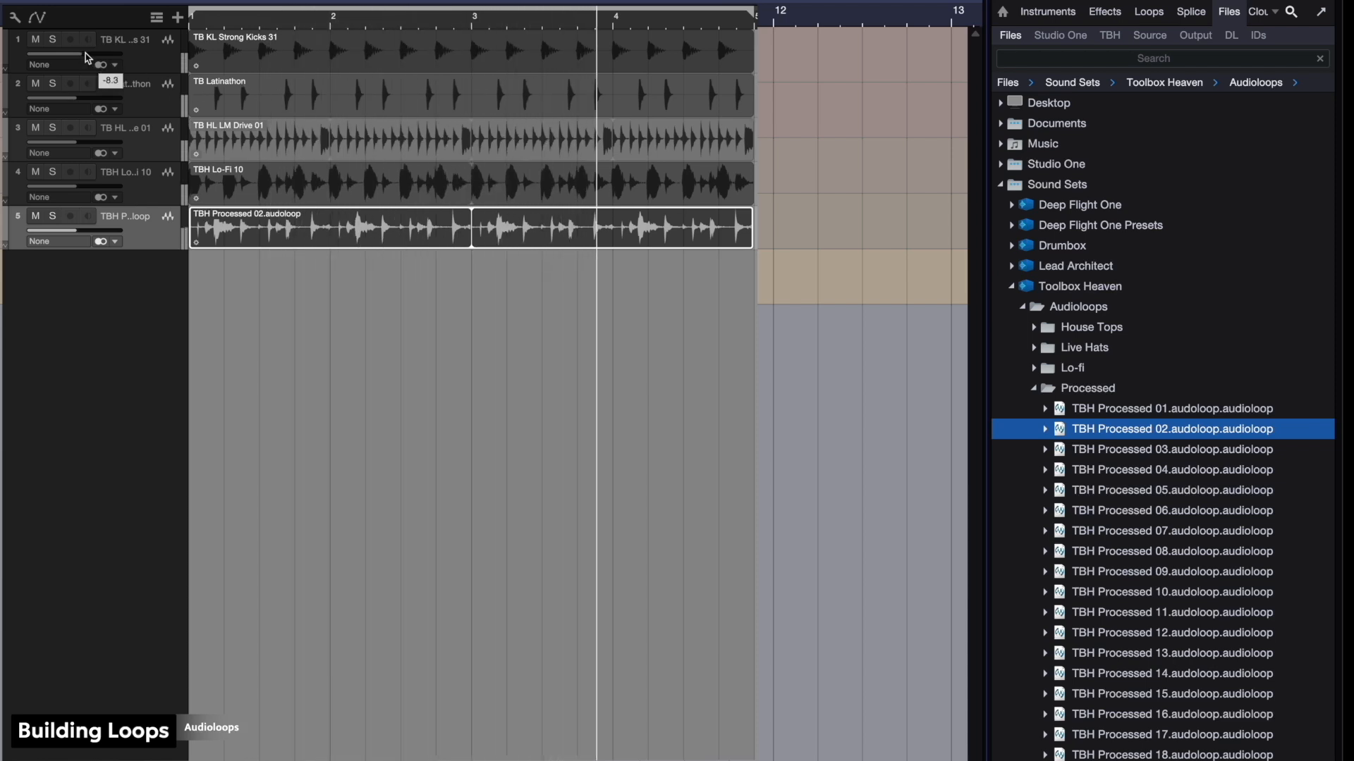
{"action": "key", "text": "space"}
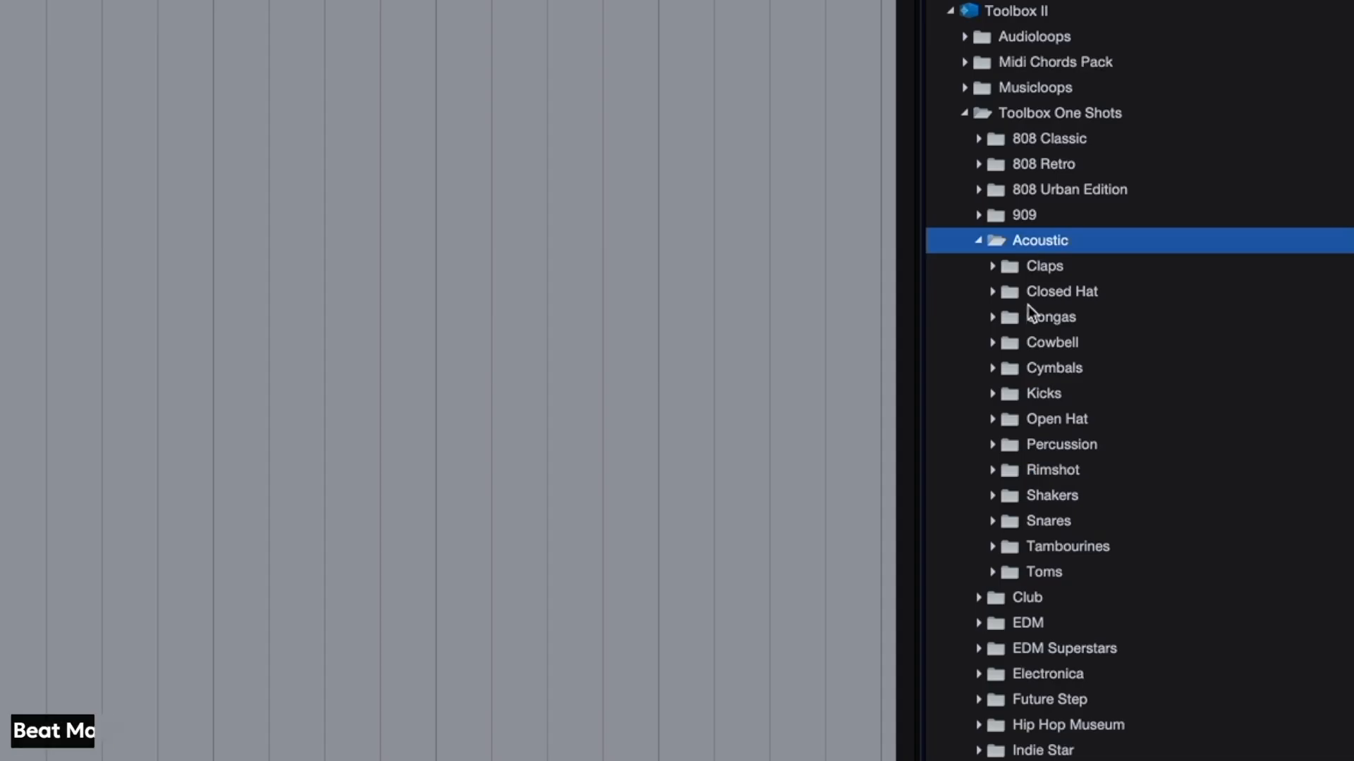
- Browse Toolbox II's One Shots folders, including 808 Urban Edition and the 808, Percussion and Snares folders of Bonus Drums
{"action": "double_click", "coordinate": [1043, 240]}
{"action": "double_click", "coordinate": [1097, 190]}
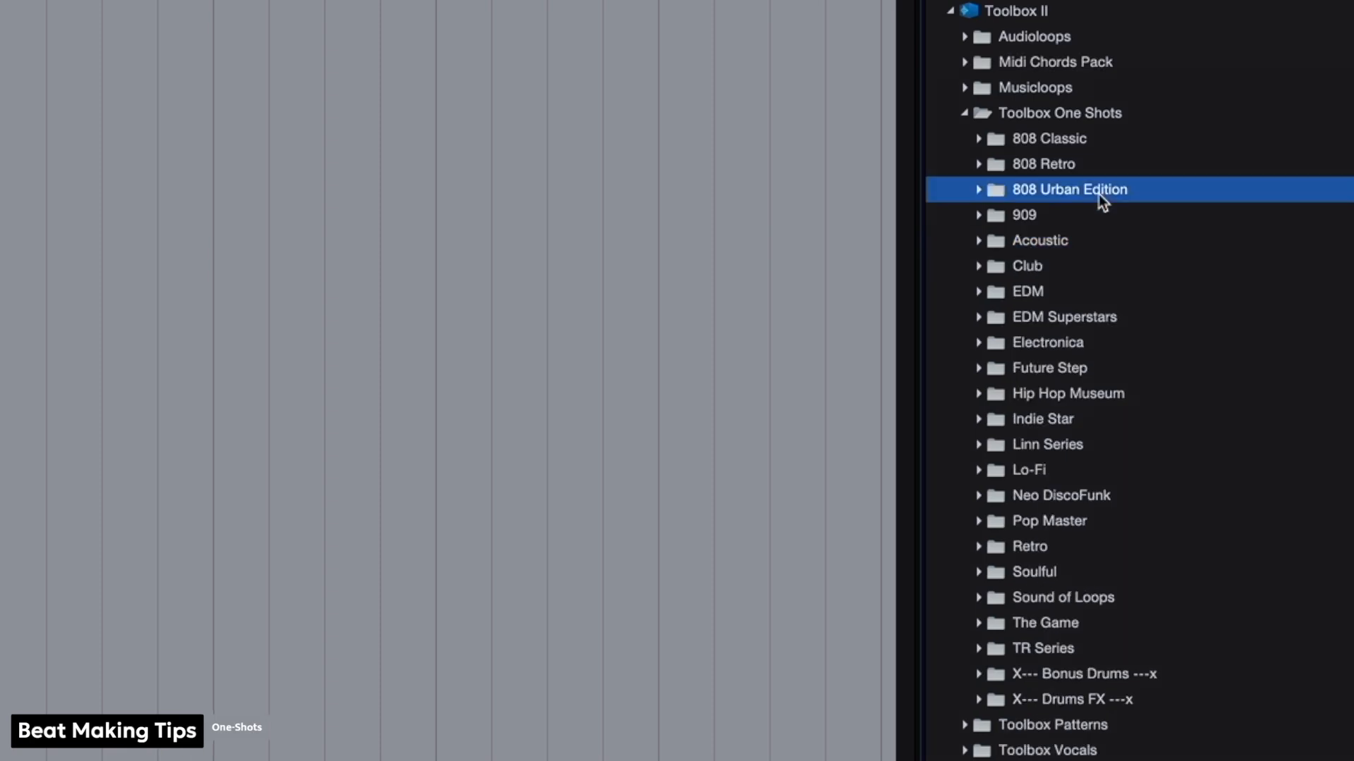
{"action": "double_click", "coordinate": [1030, 317]}
{"action": "double_click", "coordinate": [1030, 316]}
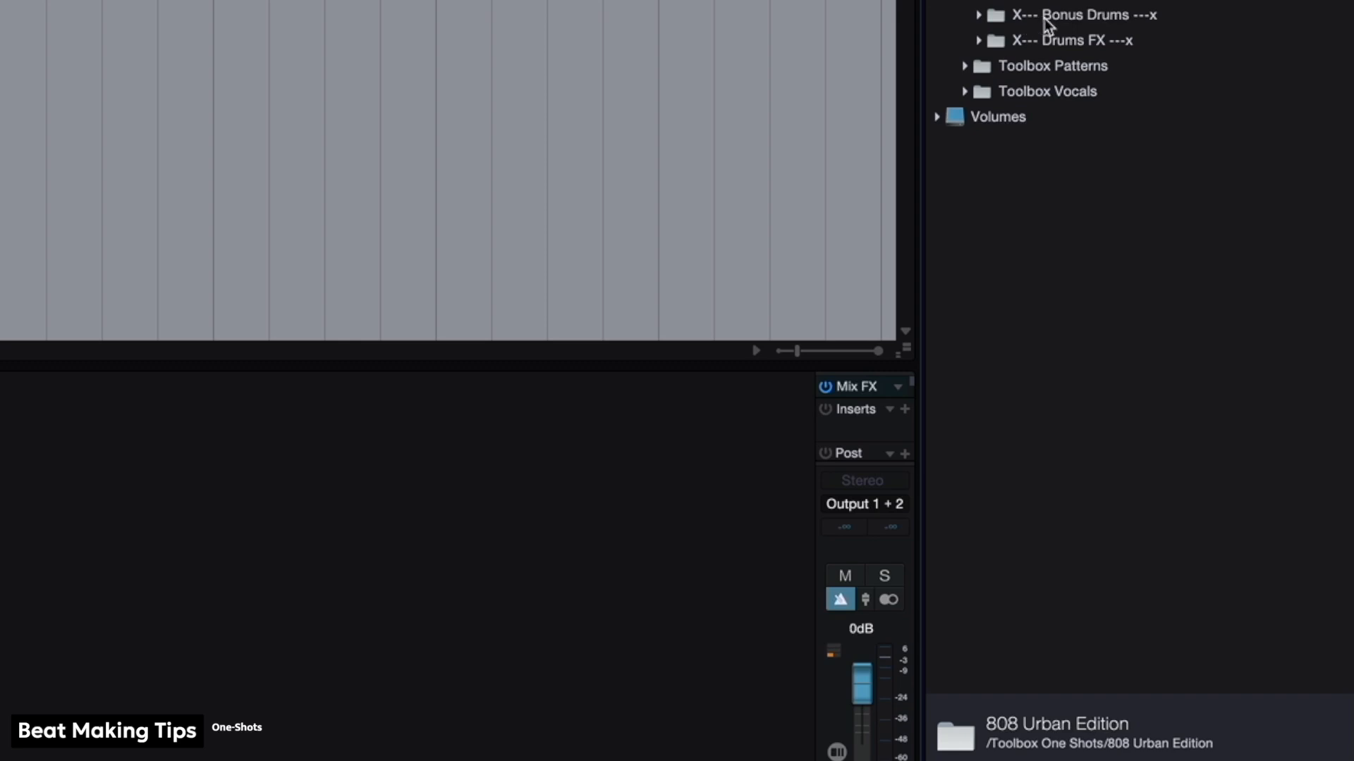
{"action": "double_click", "coordinate": [1043, 17]}
{"action": "double_click", "coordinate": [1046, 93]}
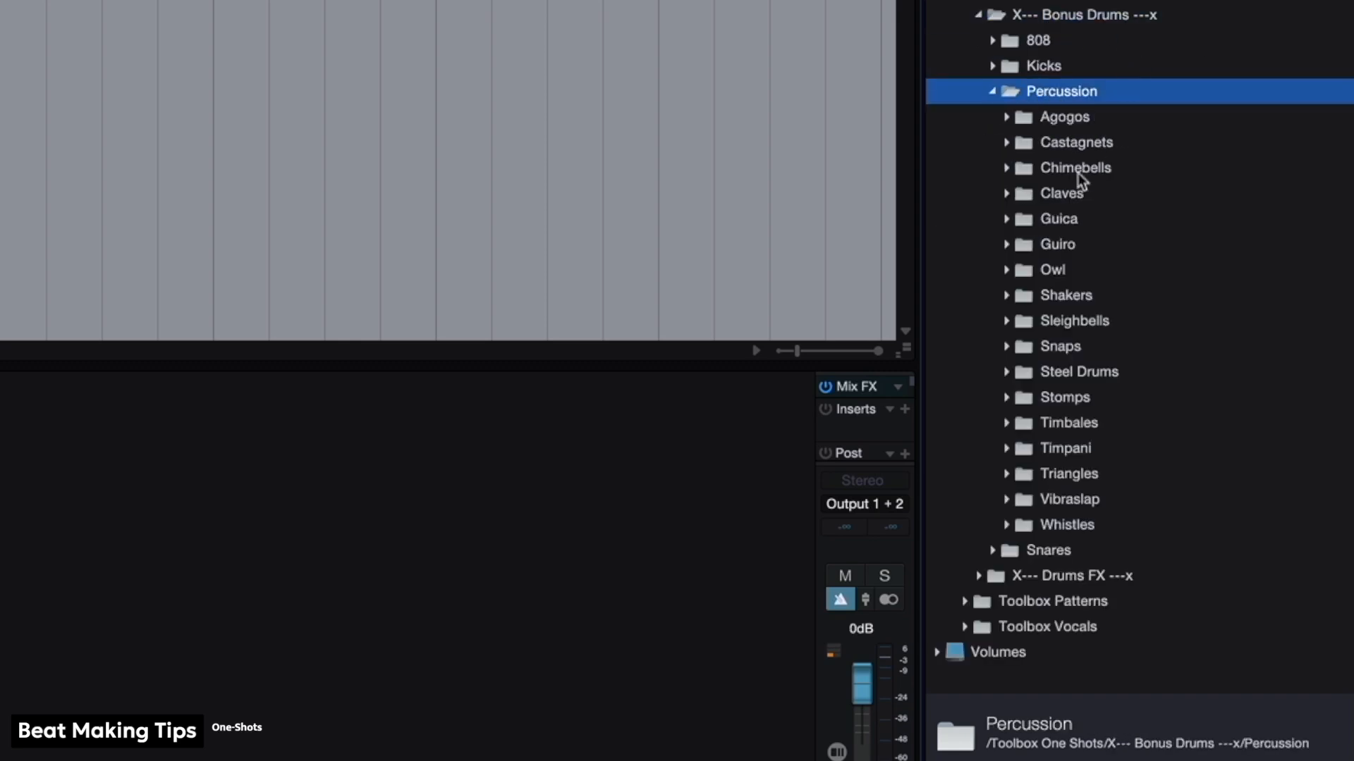
{"action": "double_click", "coordinate": [1066, 91]}
{"action": "double_click", "coordinate": [1040, 43]}
{"action": "double_click", "coordinate": [1039, 43]}
{"action": "double_click", "coordinate": [1034, 120]}
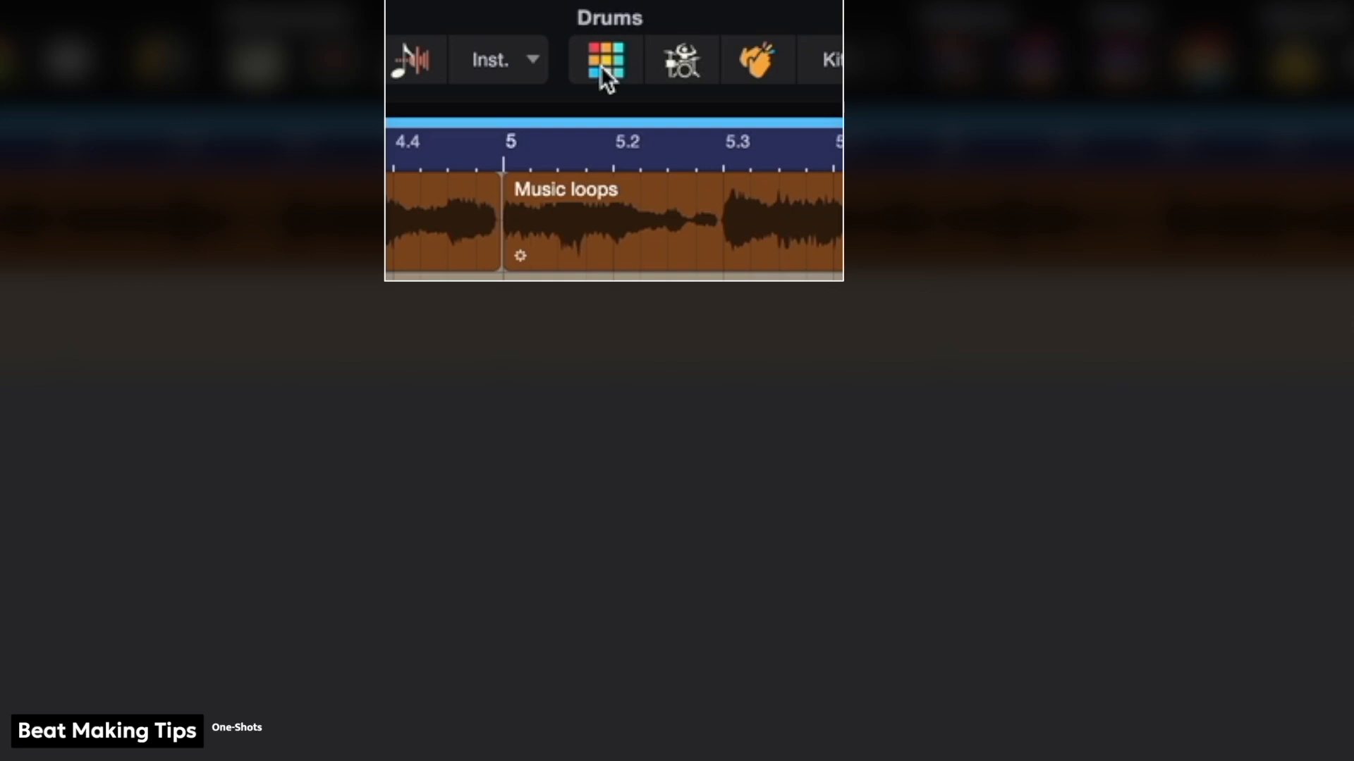
- Extend a Beat pattern on the Impact track across eight bars, place kicks on steps 1, 5, 9 and 13, and play it
{"action": "left_click_drag", "start_coordinate": [146, 116], "coordinate": [1227, 178]}
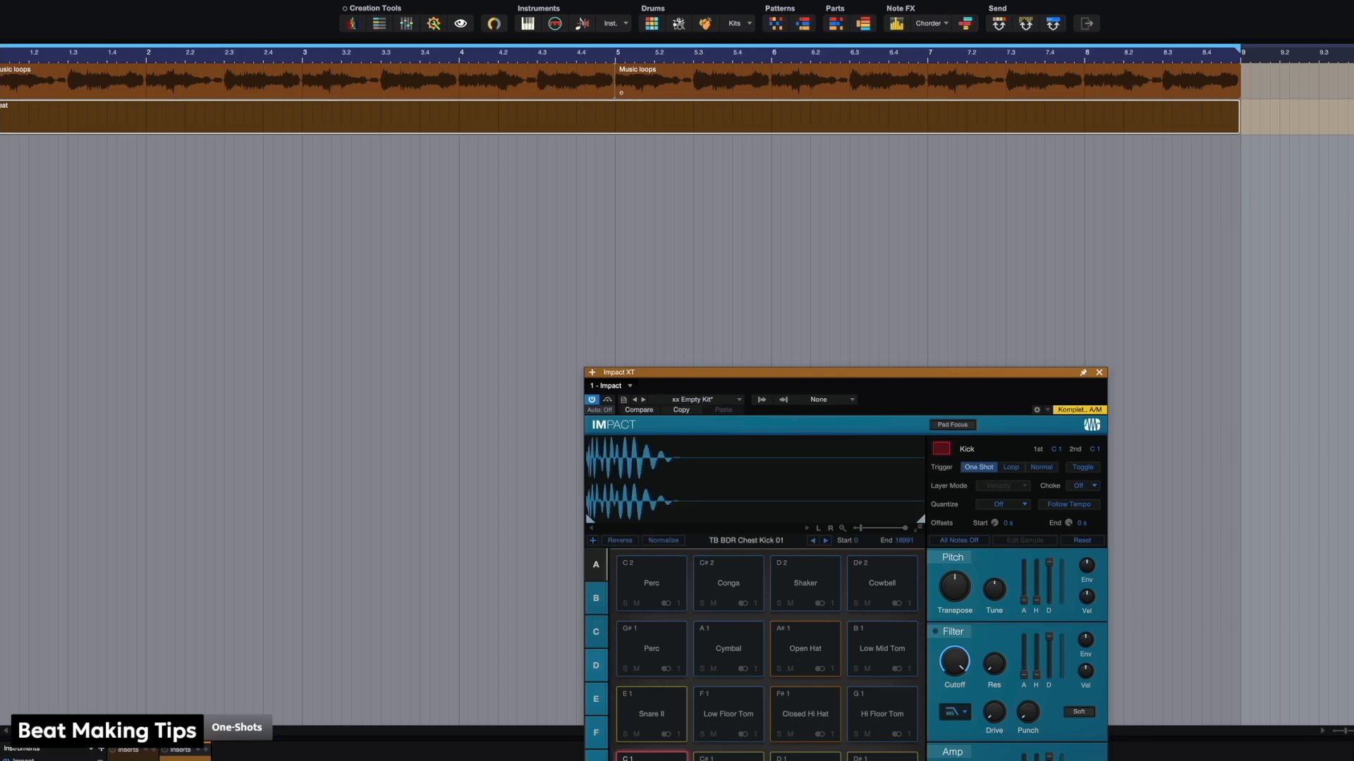
{"action": "double_click", "coordinate": [304, 116]}
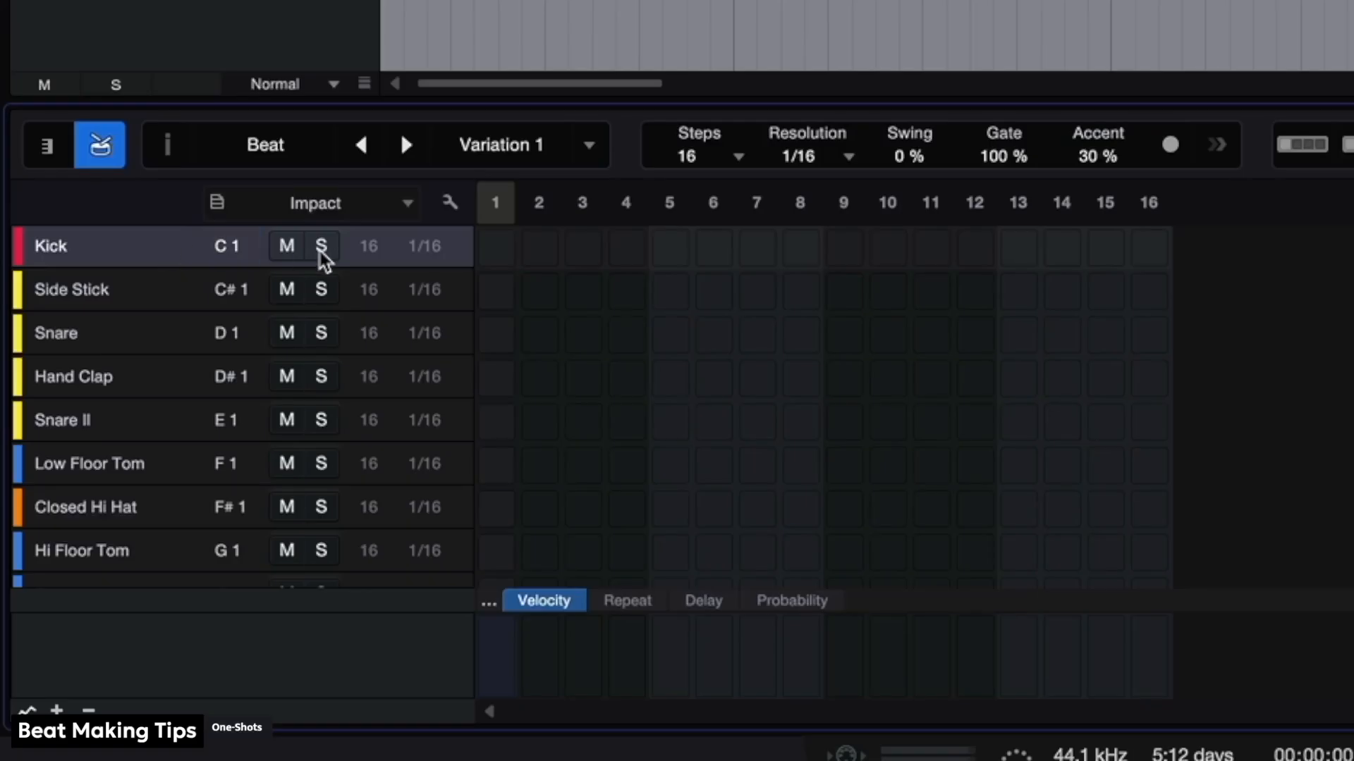
{"action": "left_click", "coordinate": [1324, 148]}
{"action": "key", "text": "space"}
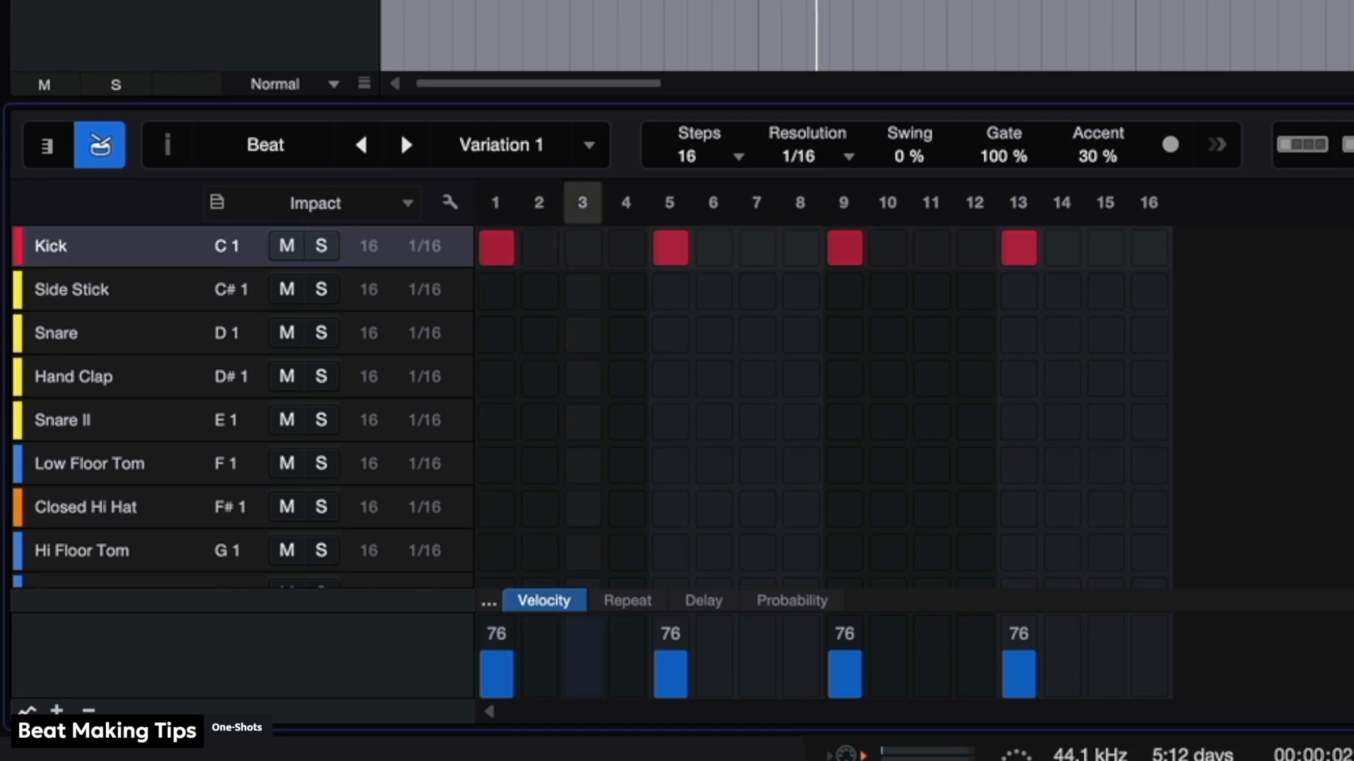
- Stop playback and add snare hits on steps 5 and 13 of the Beat pattern
{"action": "key", "text": "space"}
{"action": "left_click", "coordinate": [671, 334]}
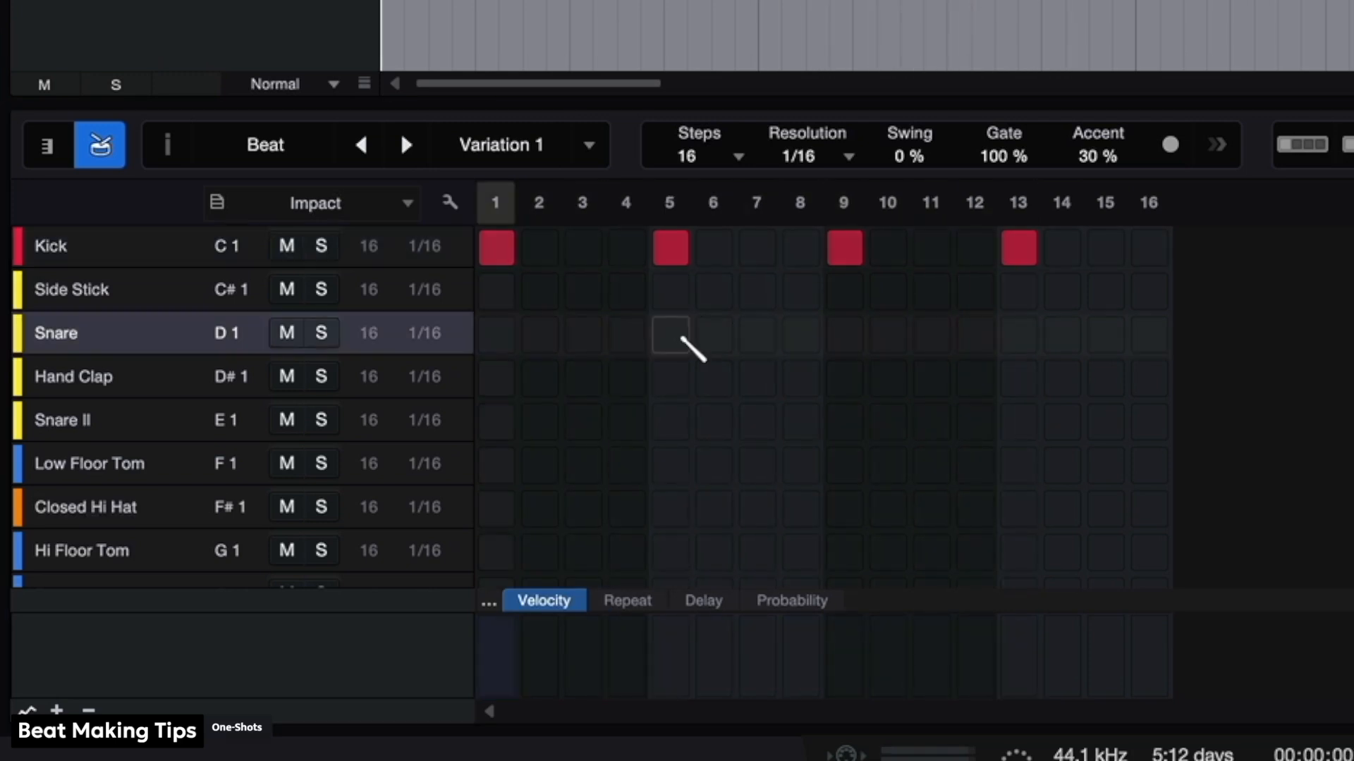
{"action": "left_click", "coordinate": [1019, 335]}
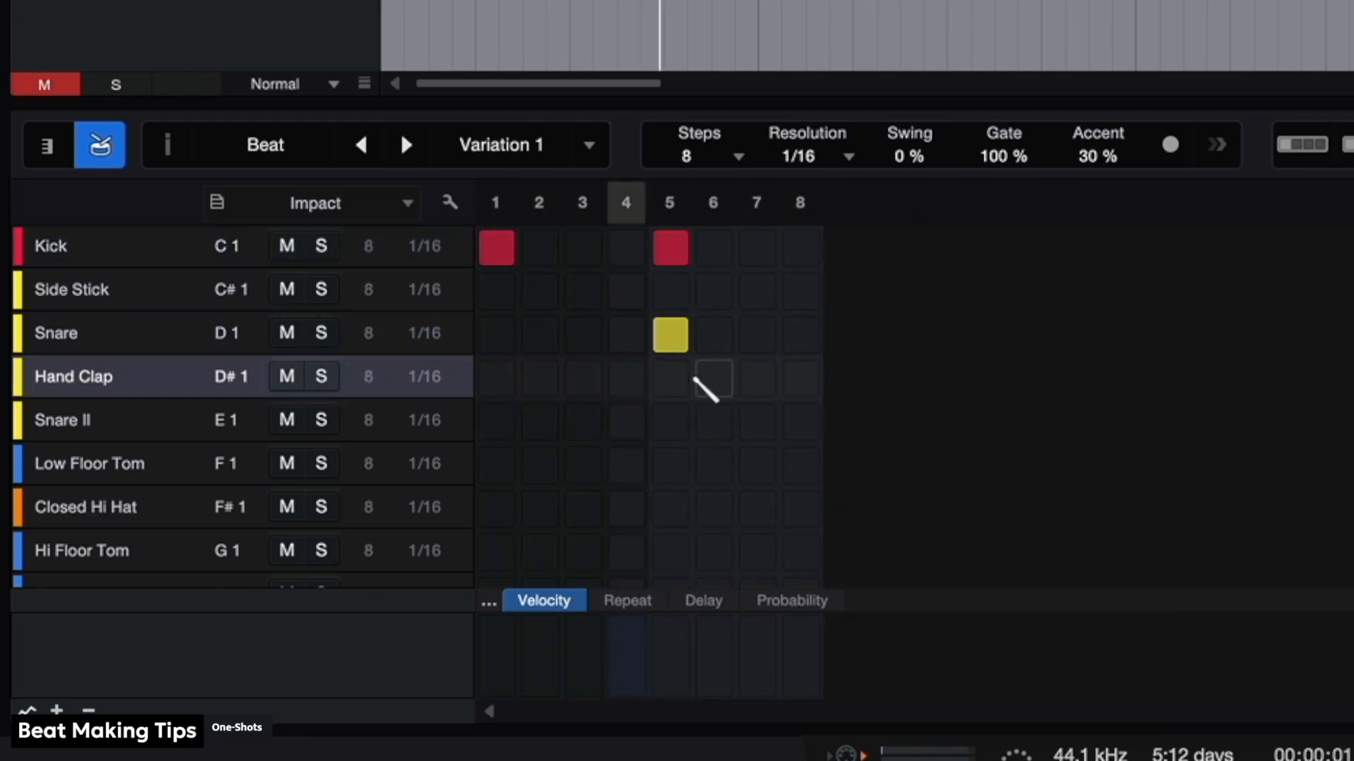
- Add a hand clap on step 5 of the Beat pattern and set its delay to -10%
{"action": "left_click", "coordinate": [681, 378]}
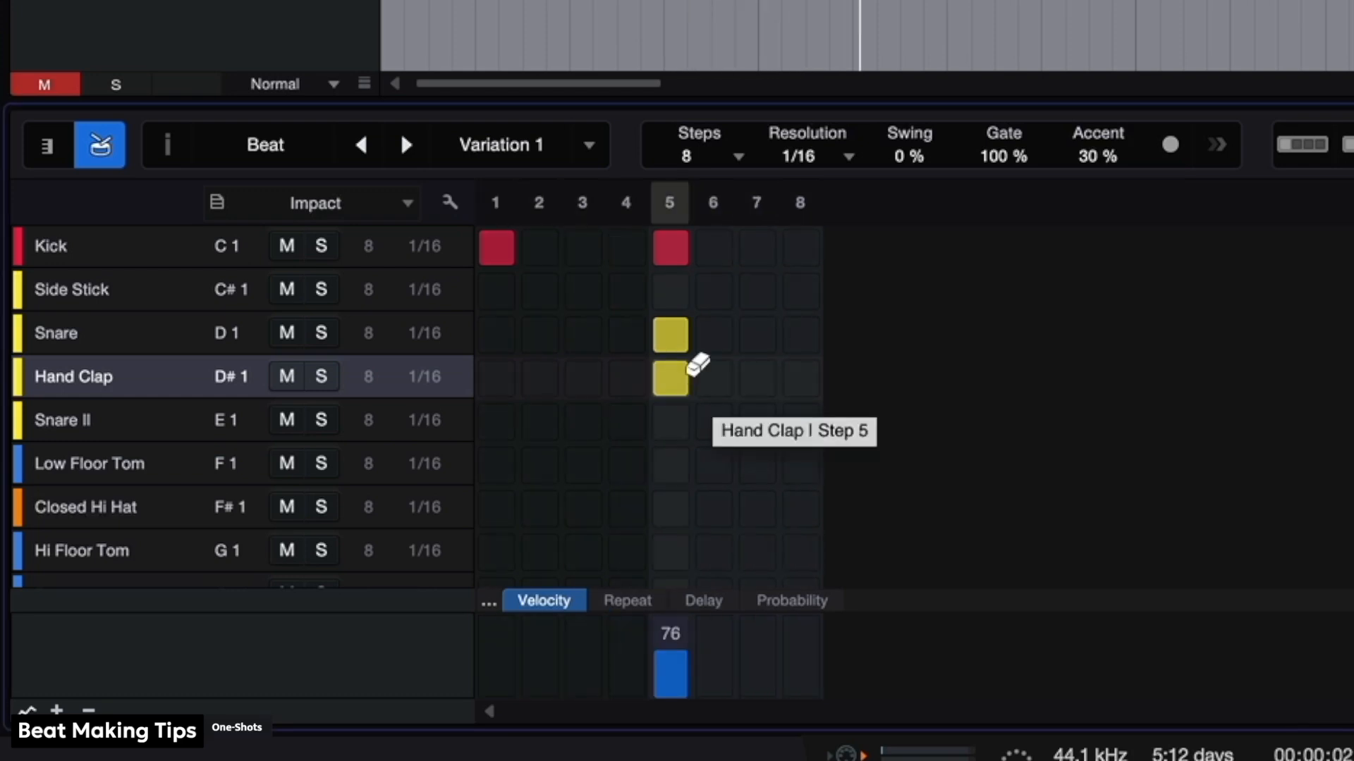
{"action": "left_click", "coordinate": [703, 600]}
{"action": "left_click_drag", "start_coordinate": [690, 647], "coordinate": [685, 663]}
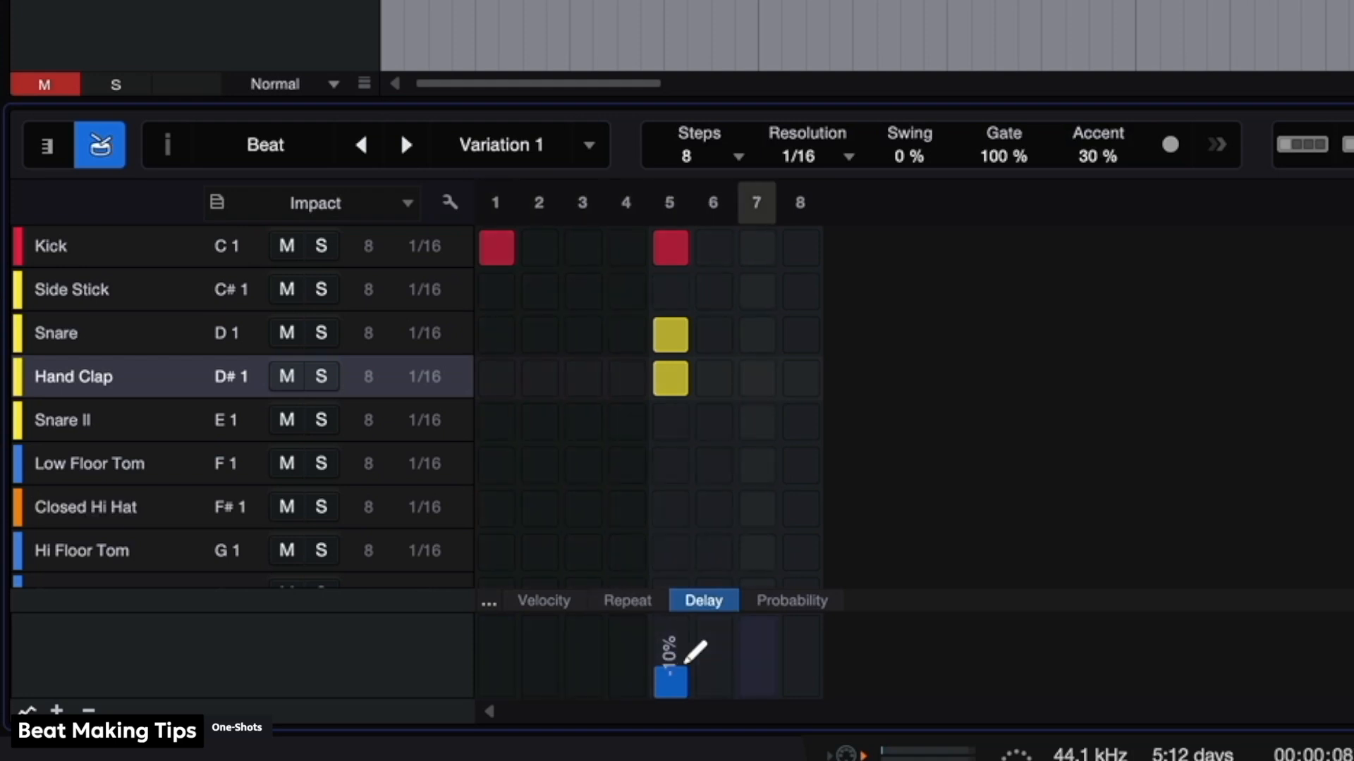
- Step the Kick pad's sample in Impact XT from TB BDR Chest Kick 01 through to TB BDR Chest Kick 06
{"action": "left_click", "coordinate": [106, 246]}
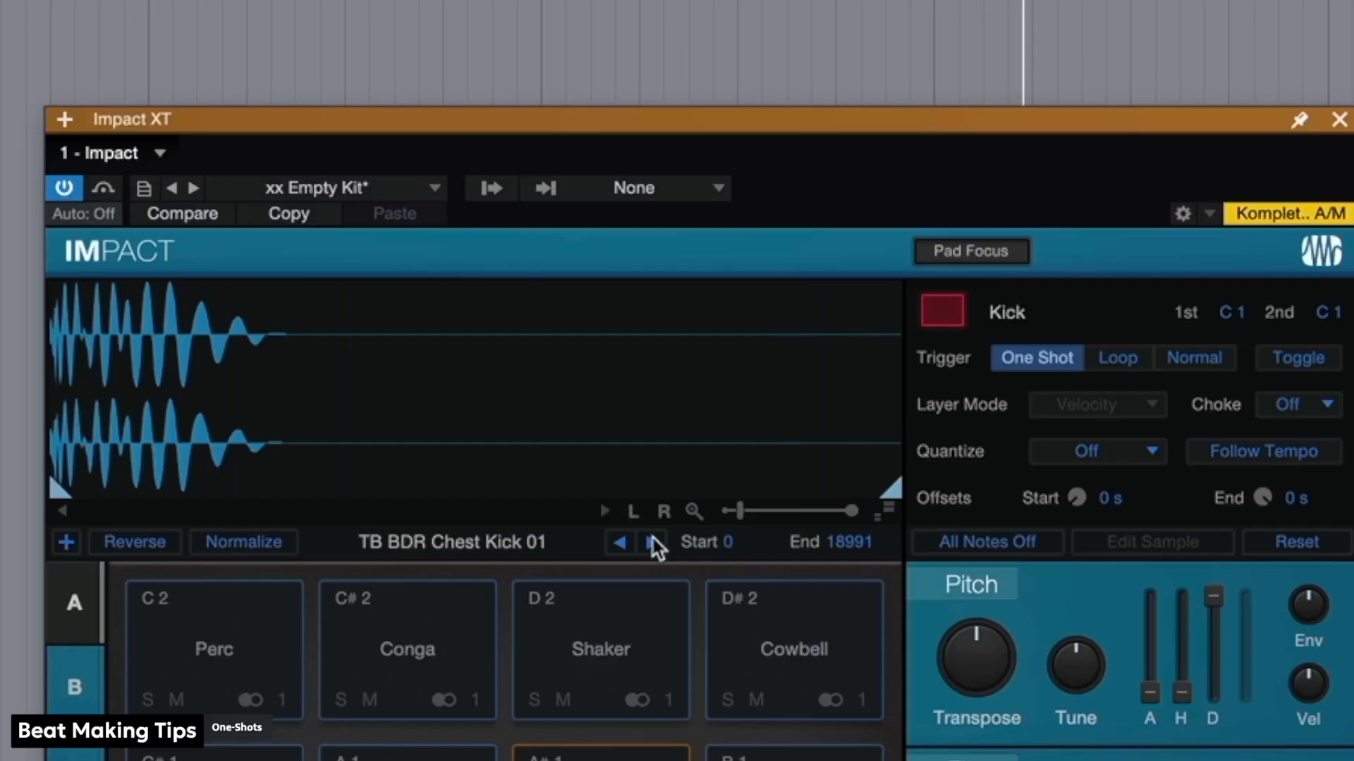
{"action": "left_click", "coordinate": [653, 542]}
{"action": "left_click", "coordinate": [653, 542]}
{"action": "left_click", "coordinate": [653, 542]}
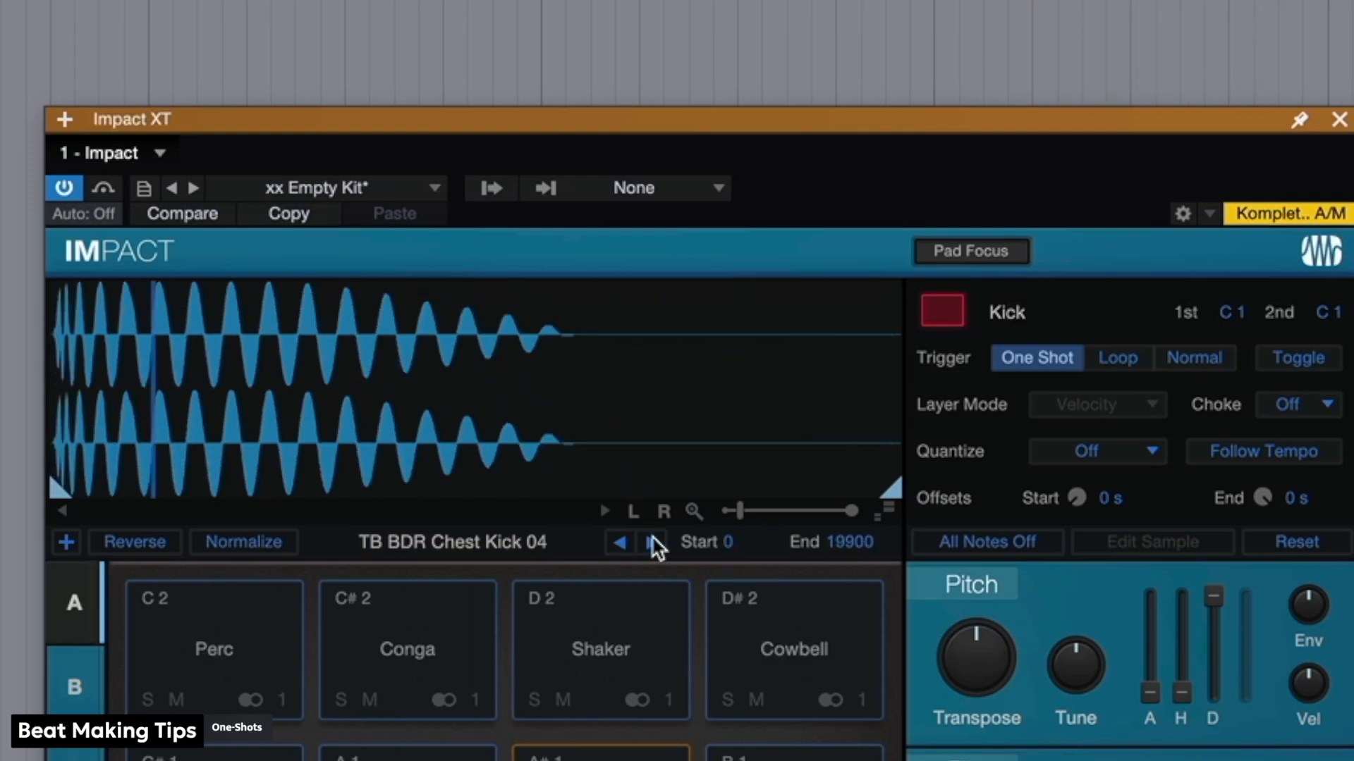
{"action": "left_click", "coordinate": [652, 542]}
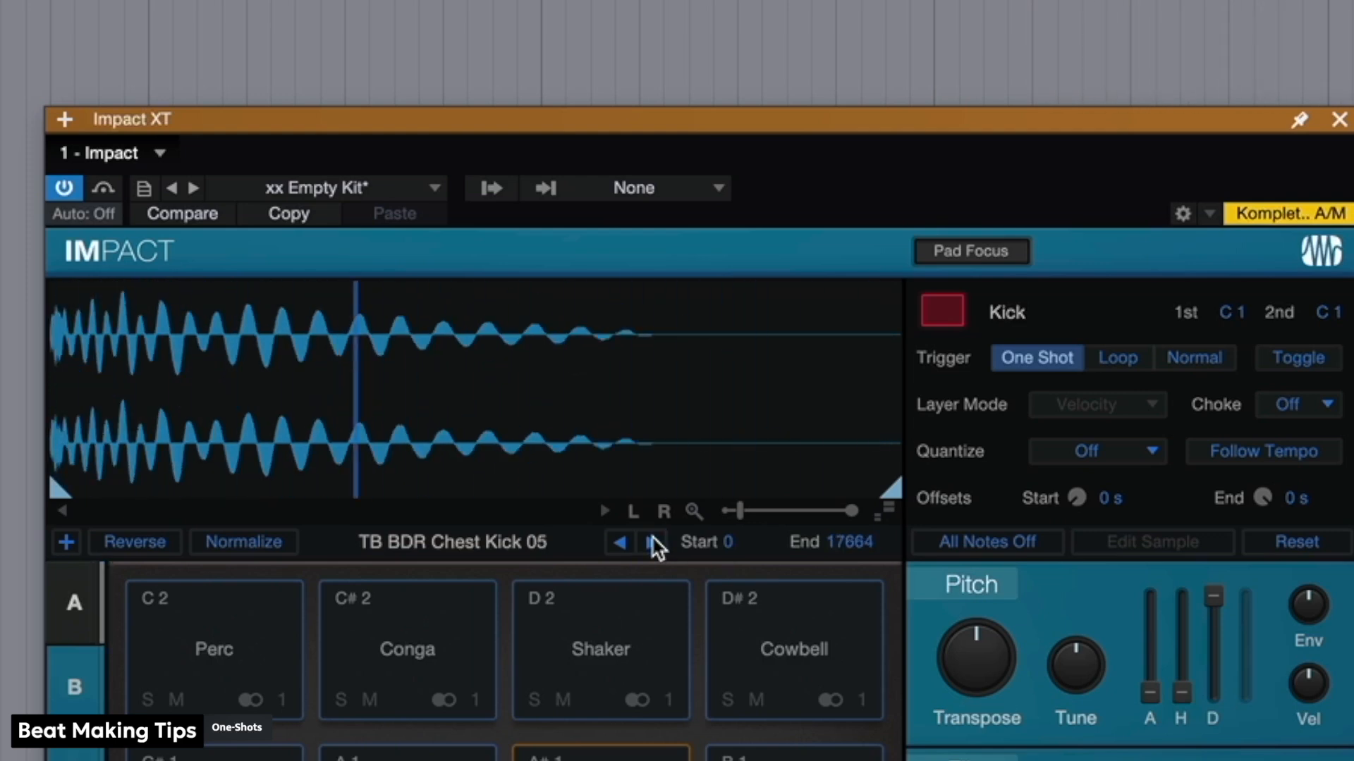
{"action": "left_click", "coordinate": [653, 542]}
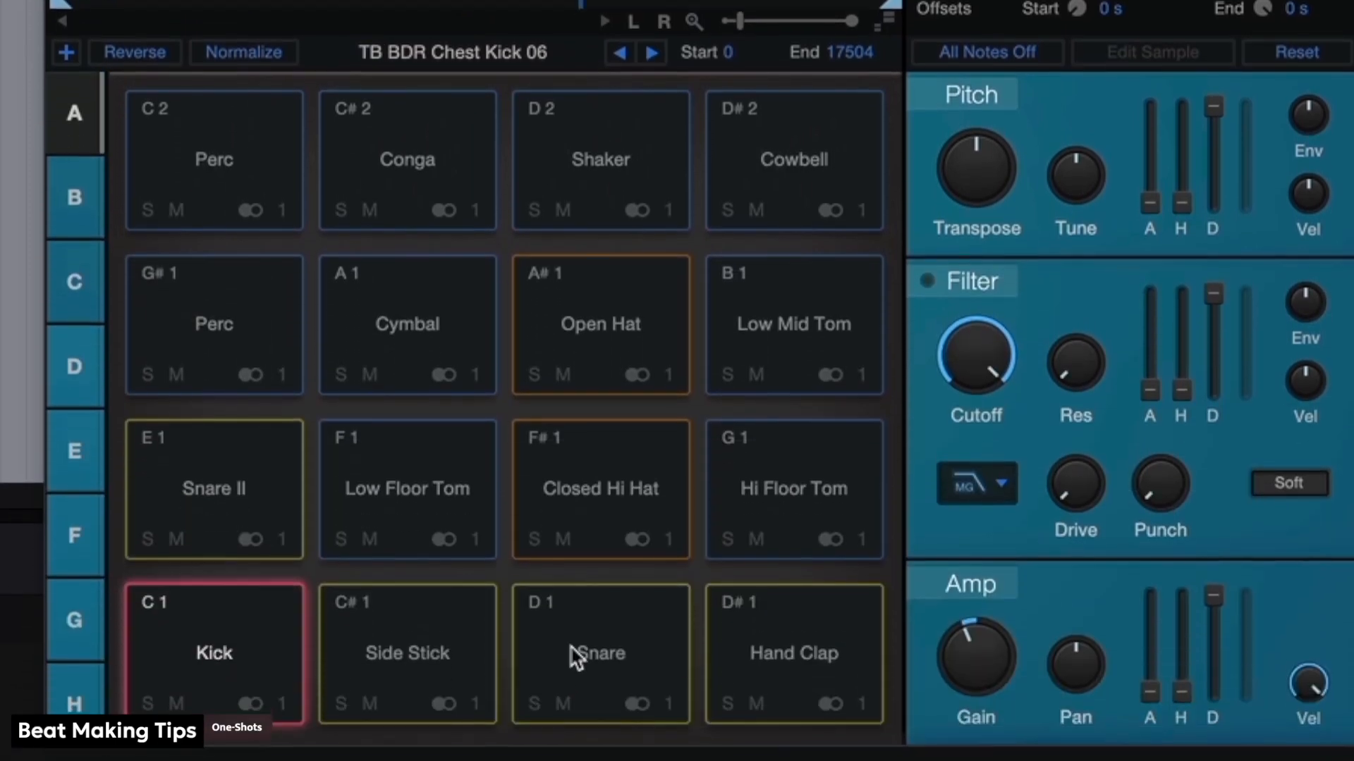
- Step the Snare pad through further samples after TB OD Classic Tones 002 and raise the Kick pad's amp hold
{"action": "left_click", "coordinate": [577, 660]}
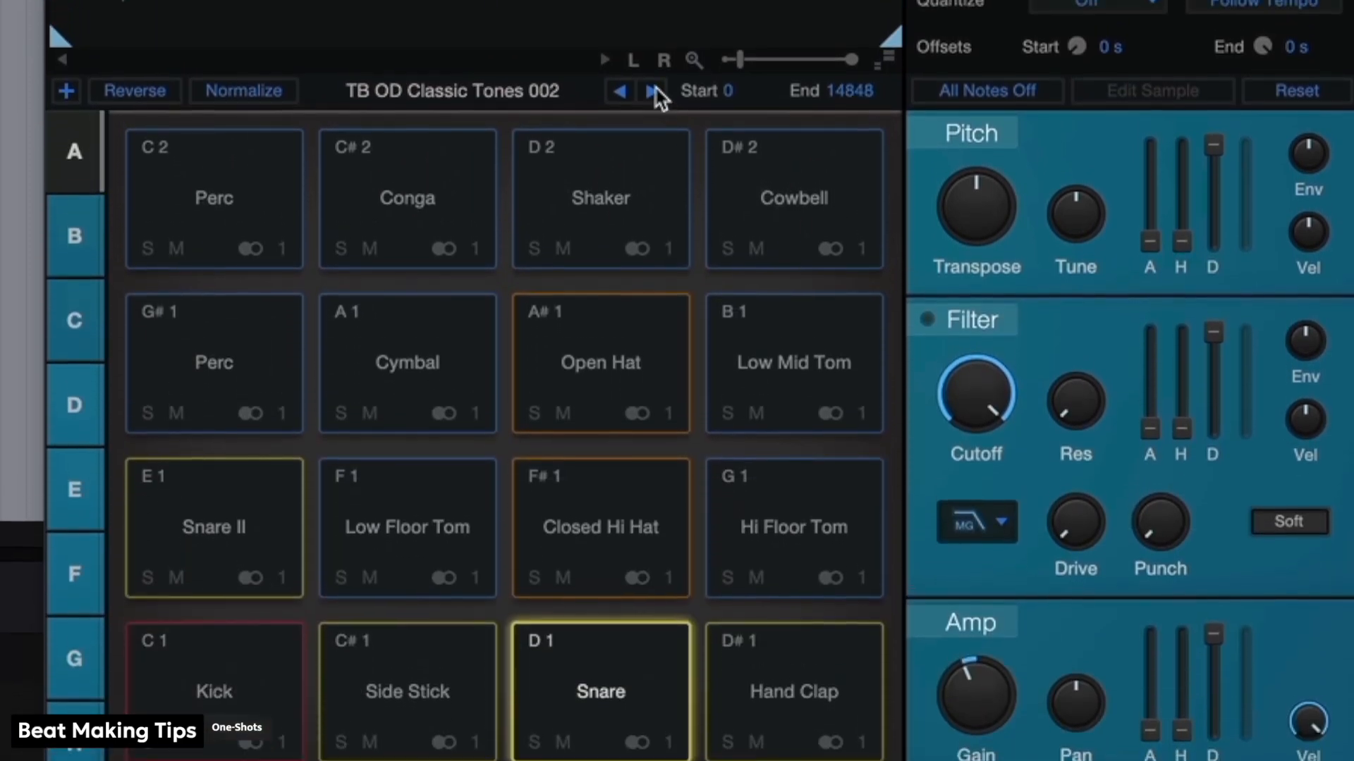
{"action": "left_click", "coordinate": [653, 53]}
{"action": "left_click", "coordinate": [654, 184]}
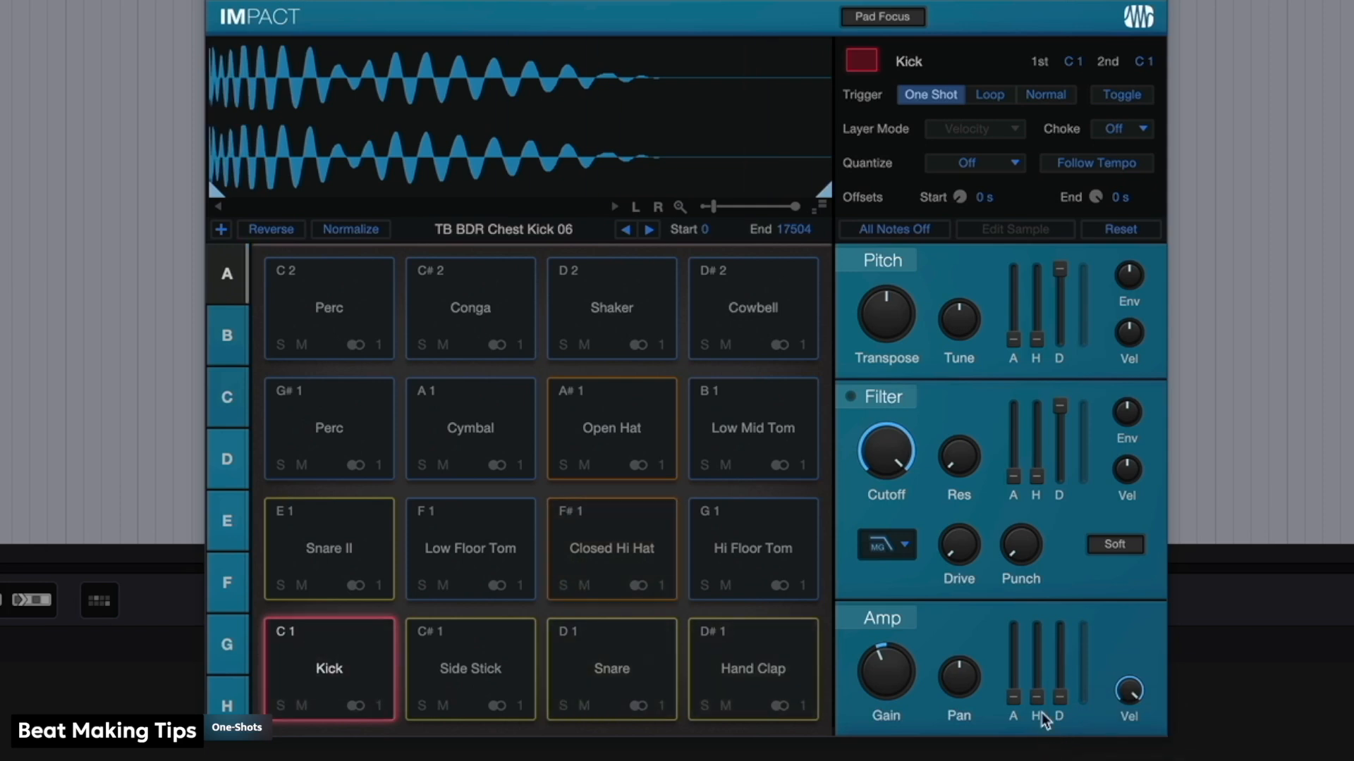
{"action": "left_click_drag", "start_coordinate": [1039, 688], "coordinate": [1036, 640]}
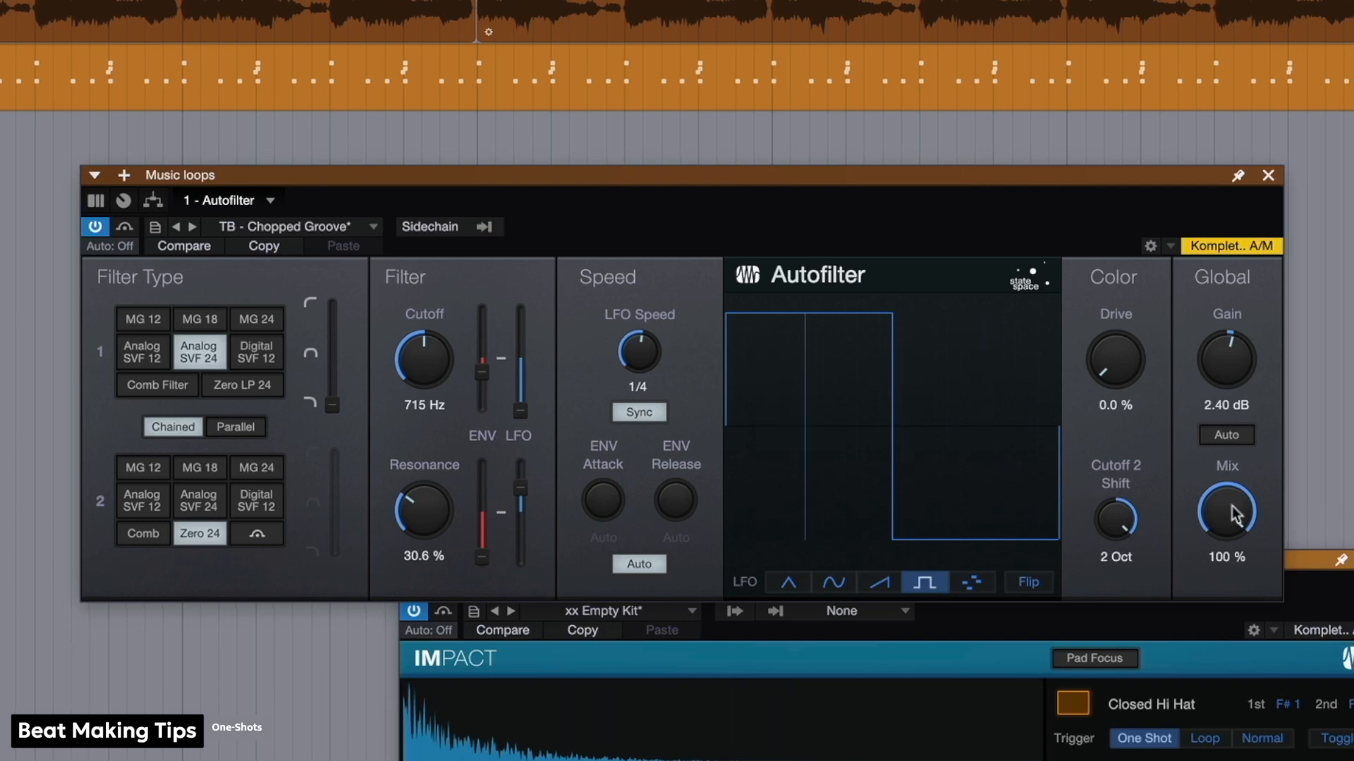
- Lower the Mix amount of the Autofilter on the Music loops channel
{"action": "mouse_move", "coordinate": [1231, 506]}
{"action": "left_mouse_down"}
{"action": "mouse_move", "coordinate": [1215, 601]}
{"action": "mouse_move", "coordinate": [1220, 506]}
{"action": "left_mouse_up"}
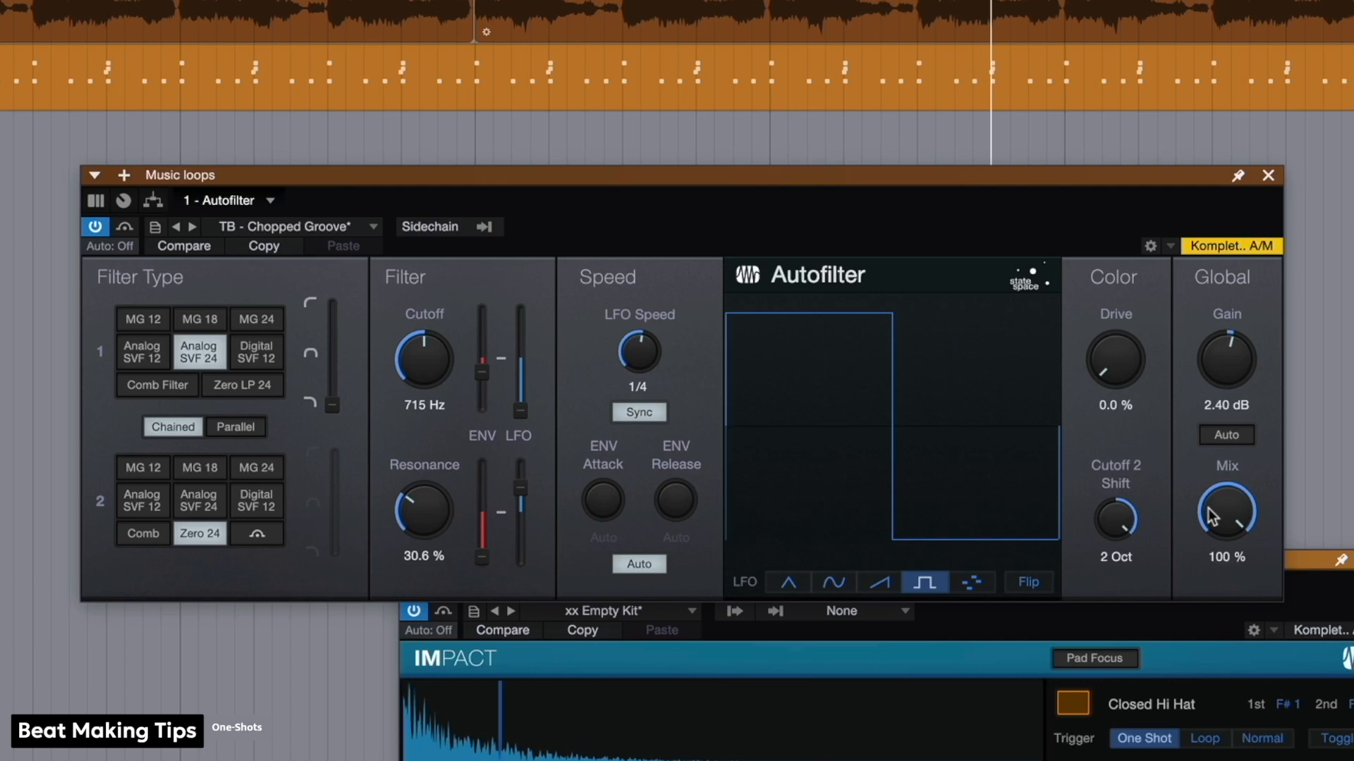
{"action": "left_click_drag", "start_coordinate": [1219, 510], "coordinate": [1200, 620]}
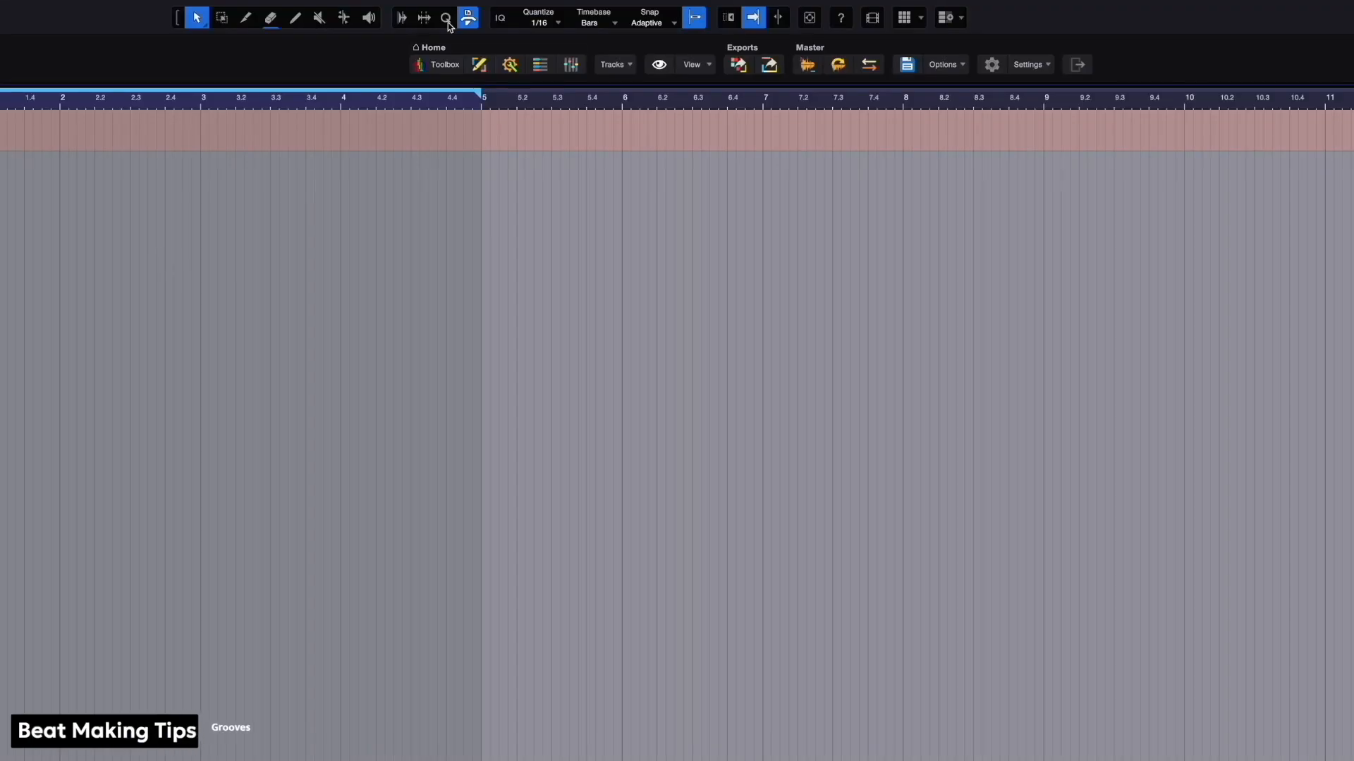
- Browse the groove folders inside Toolbox Grooves in the Quantize presets, from 909 through Luke Mornay and MPC 60 to MPC 3000
{"action": "left_click", "coordinate": [447, 22]}
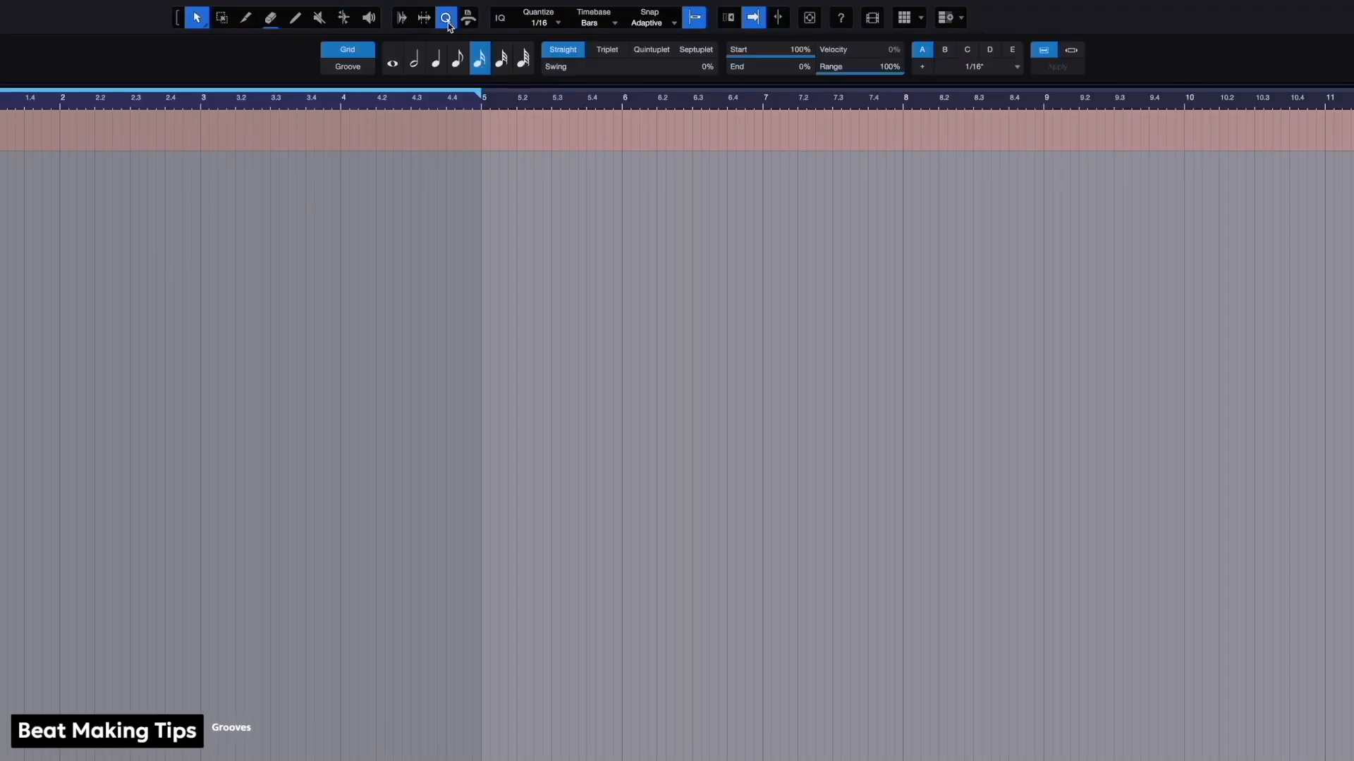
{"action": "left_click", "coordinate": [1016, 67]}
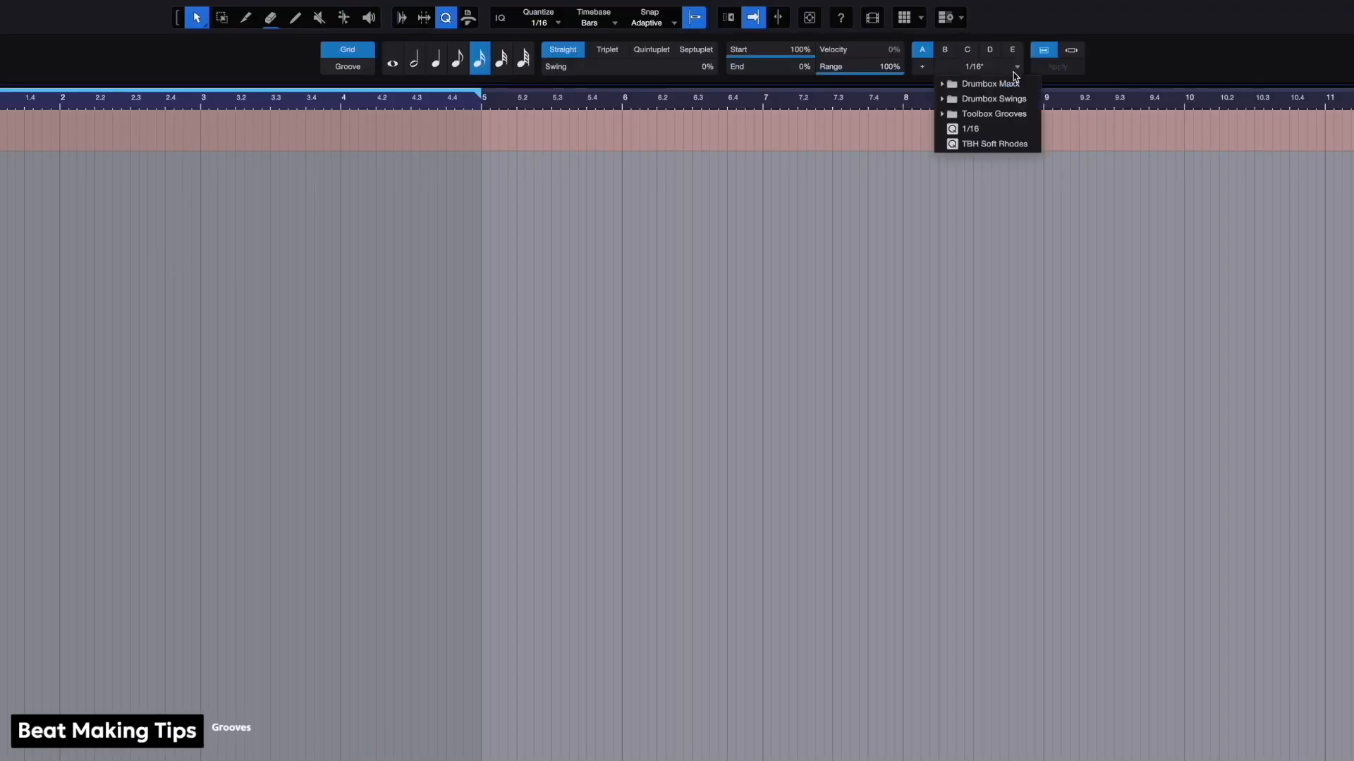
{"action": "left_click", "coordinate": [996, 115]}
{"action": "left_click", "coordinate": [997, 129]}
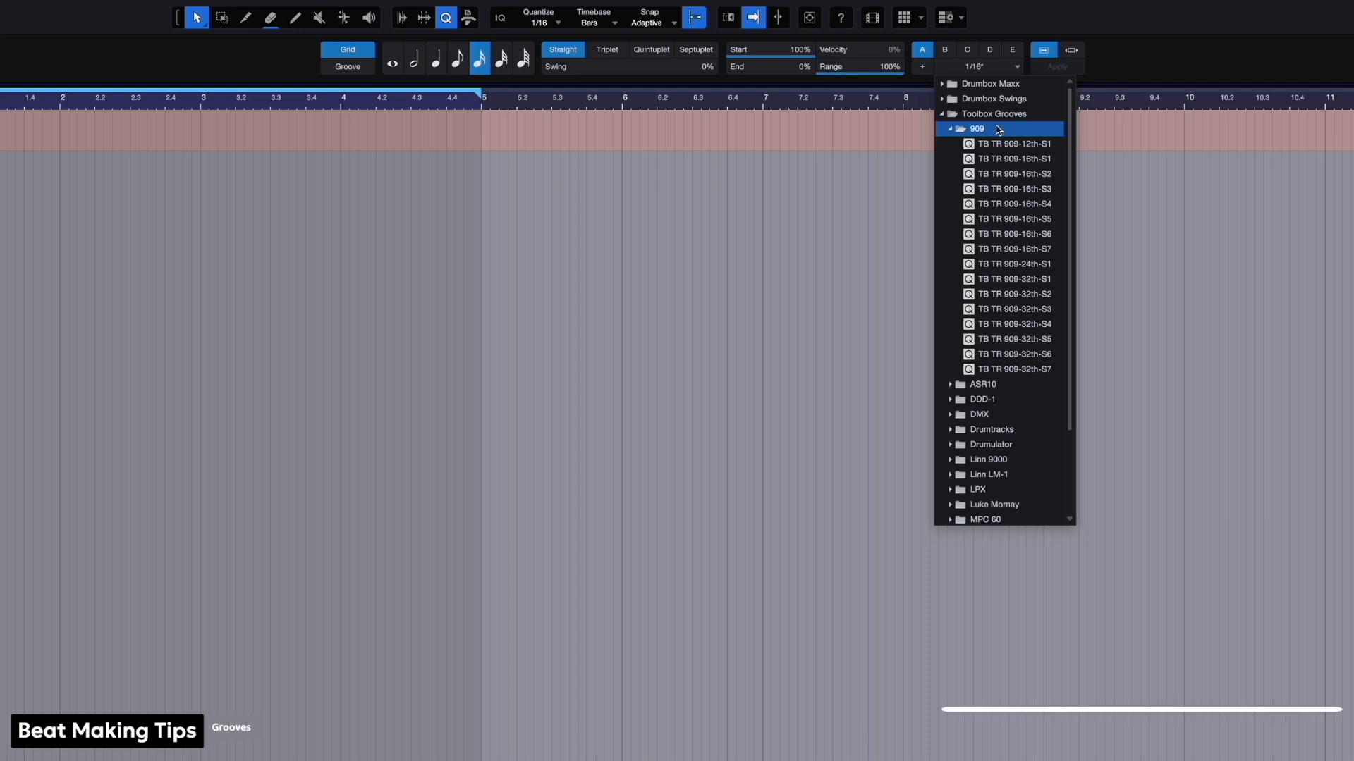
{"action": "left_click", "coordinate": [998, 129]}
{"action": "left_click", "coordinate": [1001, 219]}
{"action": "left_click", "coordinate": [1000, 219]}
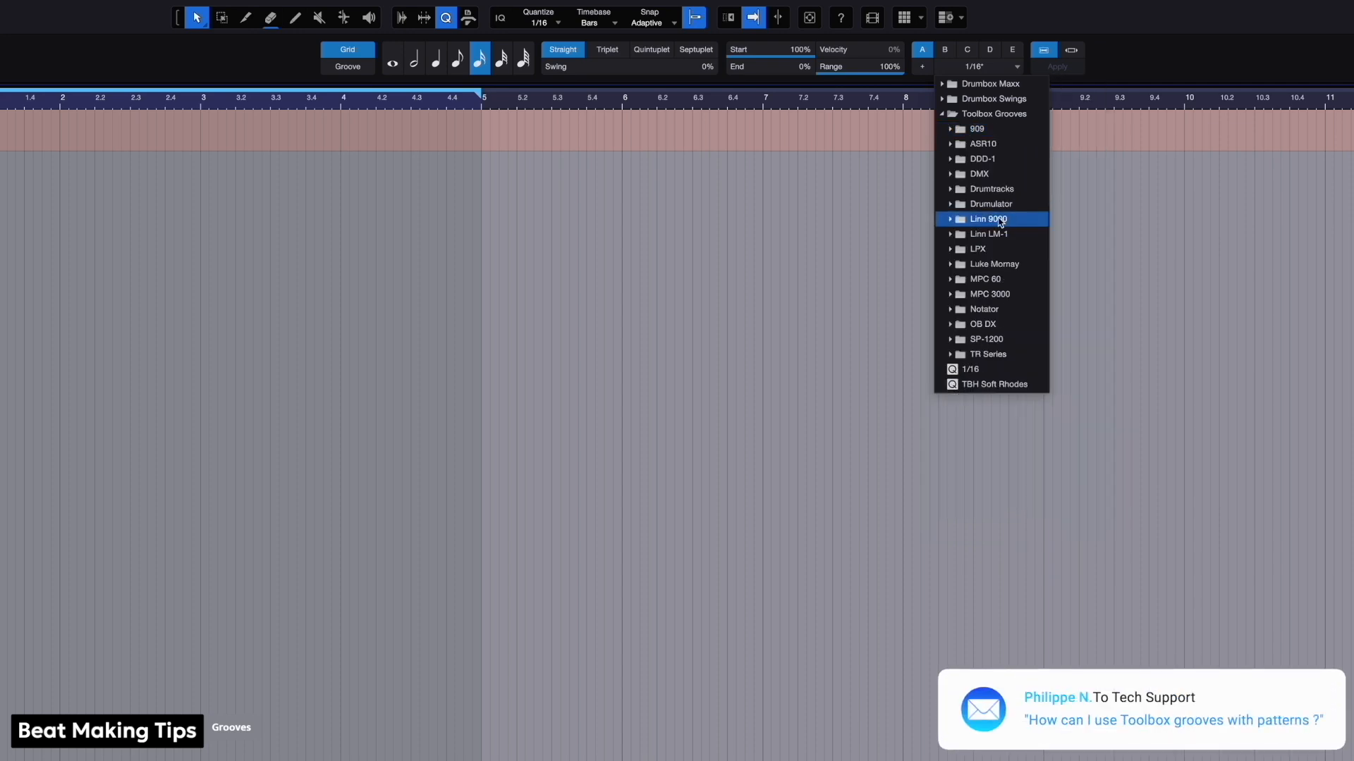
{"action": "left_click", "coordinate": [1001, 234]}
{"action": "left_click", "coordinate": [1001, 234]}
{"action": "left_click", "coordinate": [1002, 248]}
{"action": "left_click", "coordinate": [1002, 248]}
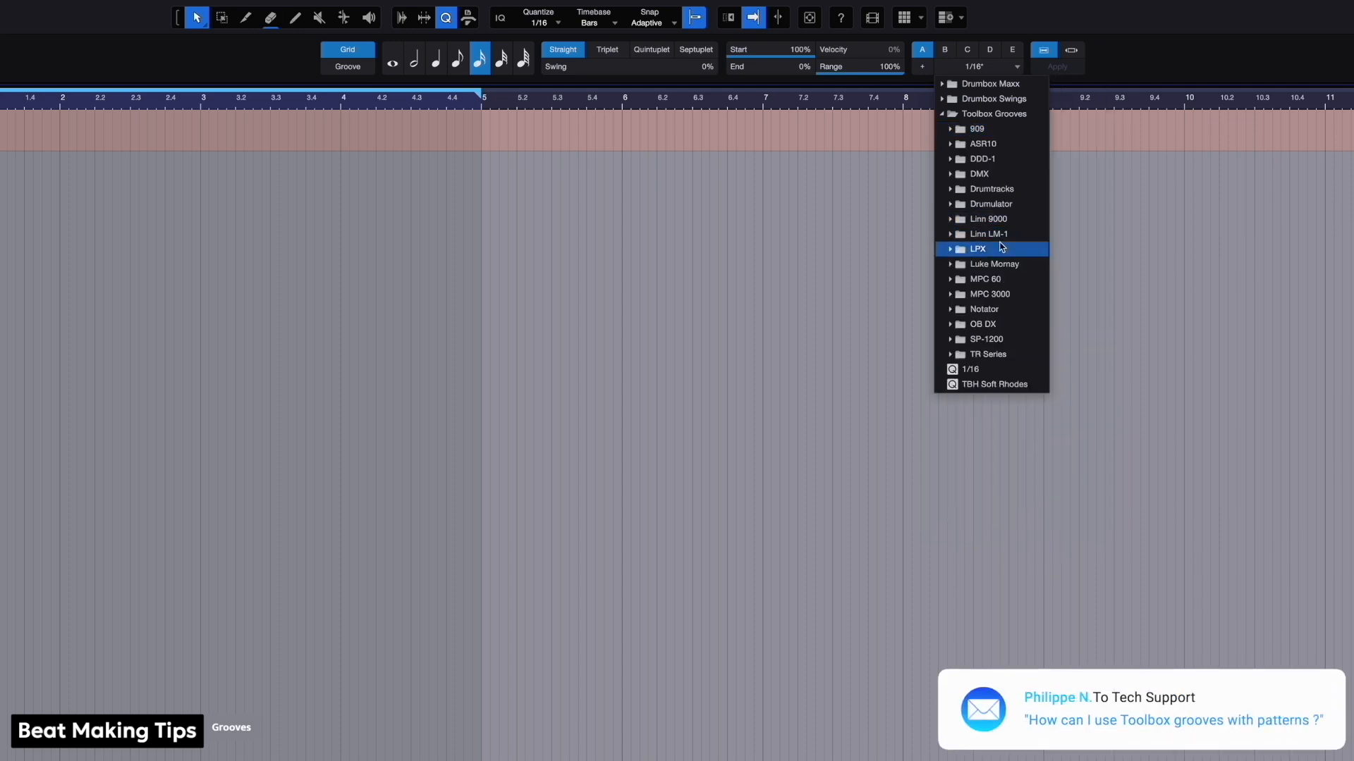
{"action": "left_click", "coordinate": [1001, 263]}
{"action": "left_click", "coordinate": [1002, 264]}
{"action": "left_click", "coordinate": [1000, 279]}
{"action": "left_click", "coordinate": [1000, 280]}
{"action": "left_click", "coordinate": [998, 295]}
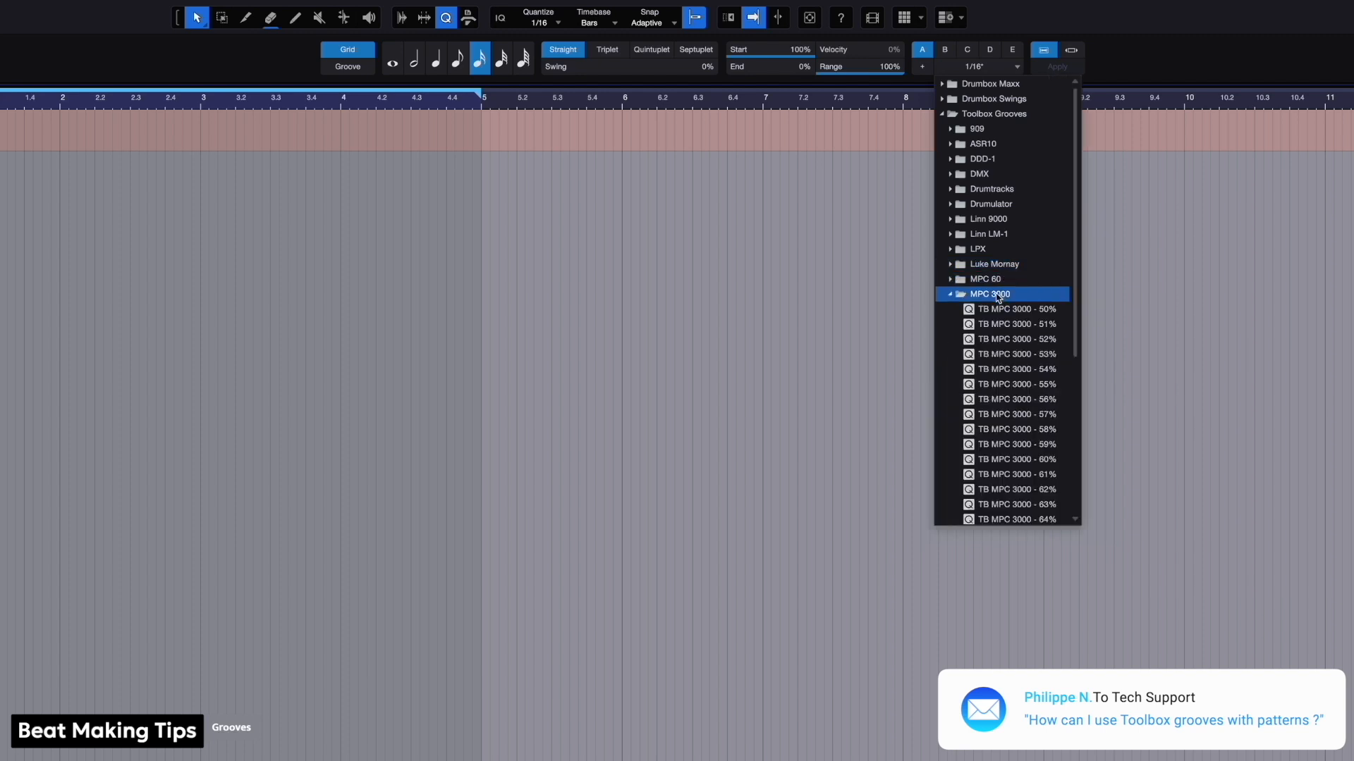
{"action": "left_click", "coordinate": [998, 294]}
{"action": "left_click", "coordinate": [795, 242]}
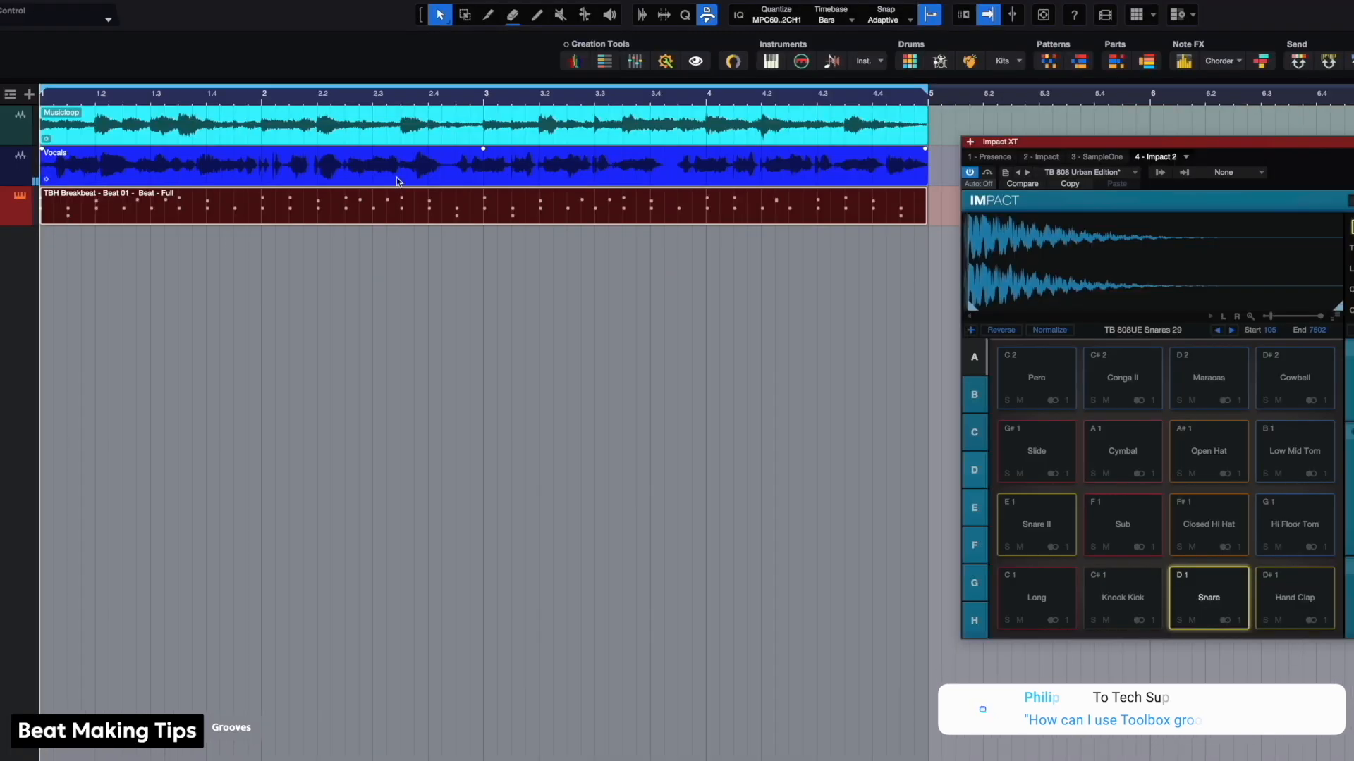
- Convert the TBH Breakbeat pattern to a part, explode its drum sounds to separate tracks, and play the result
{"action": "left_click", "coordinate": [464, 209]}
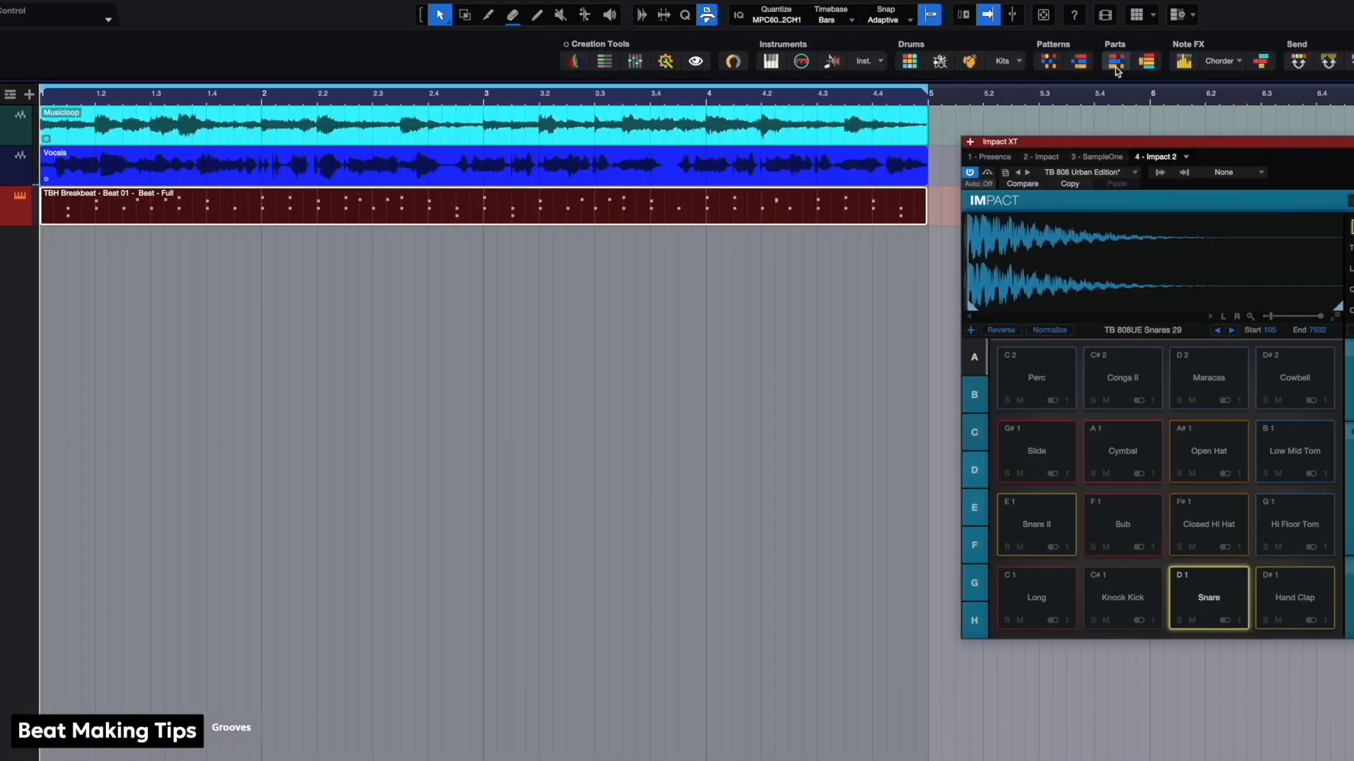
{"action": "left_click", "coordinate": [1077, 63]}
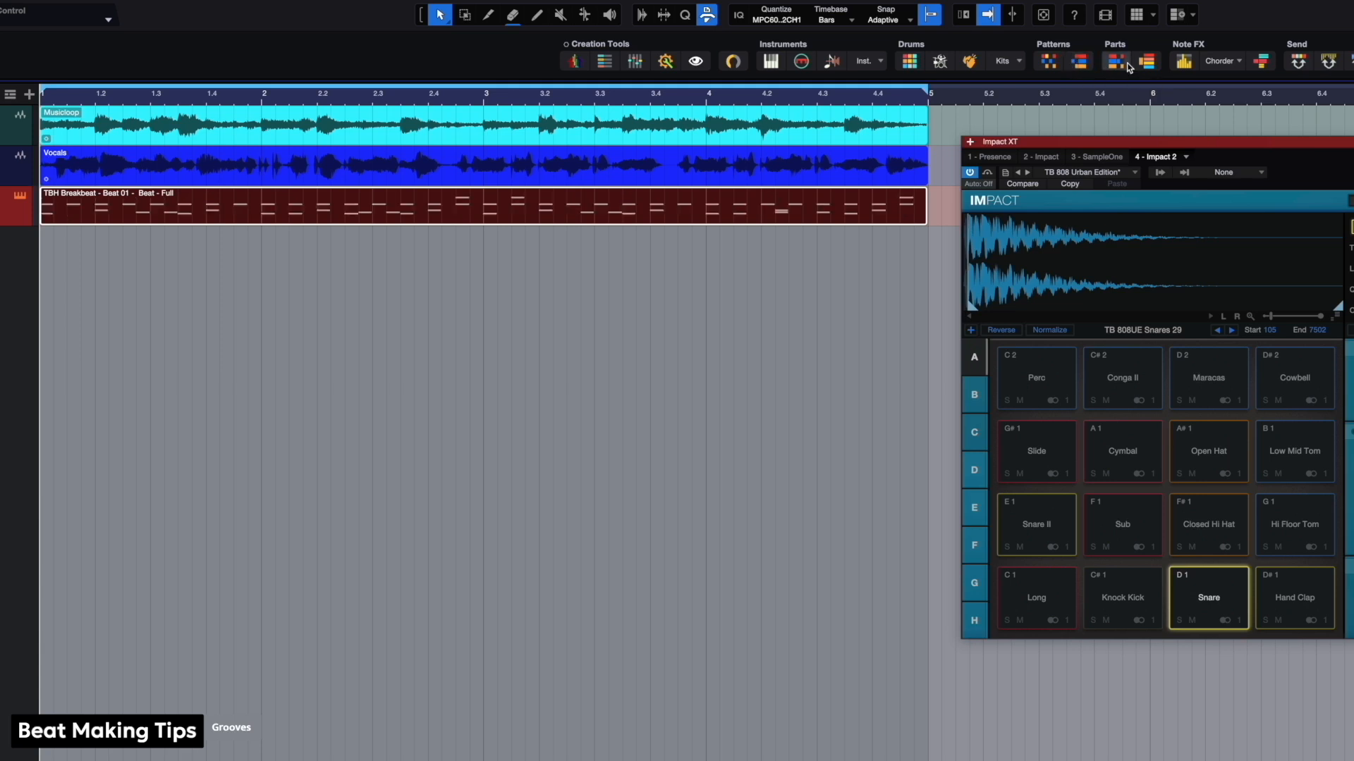
{"action": "left_click", "coordinate": [1146, 64]}
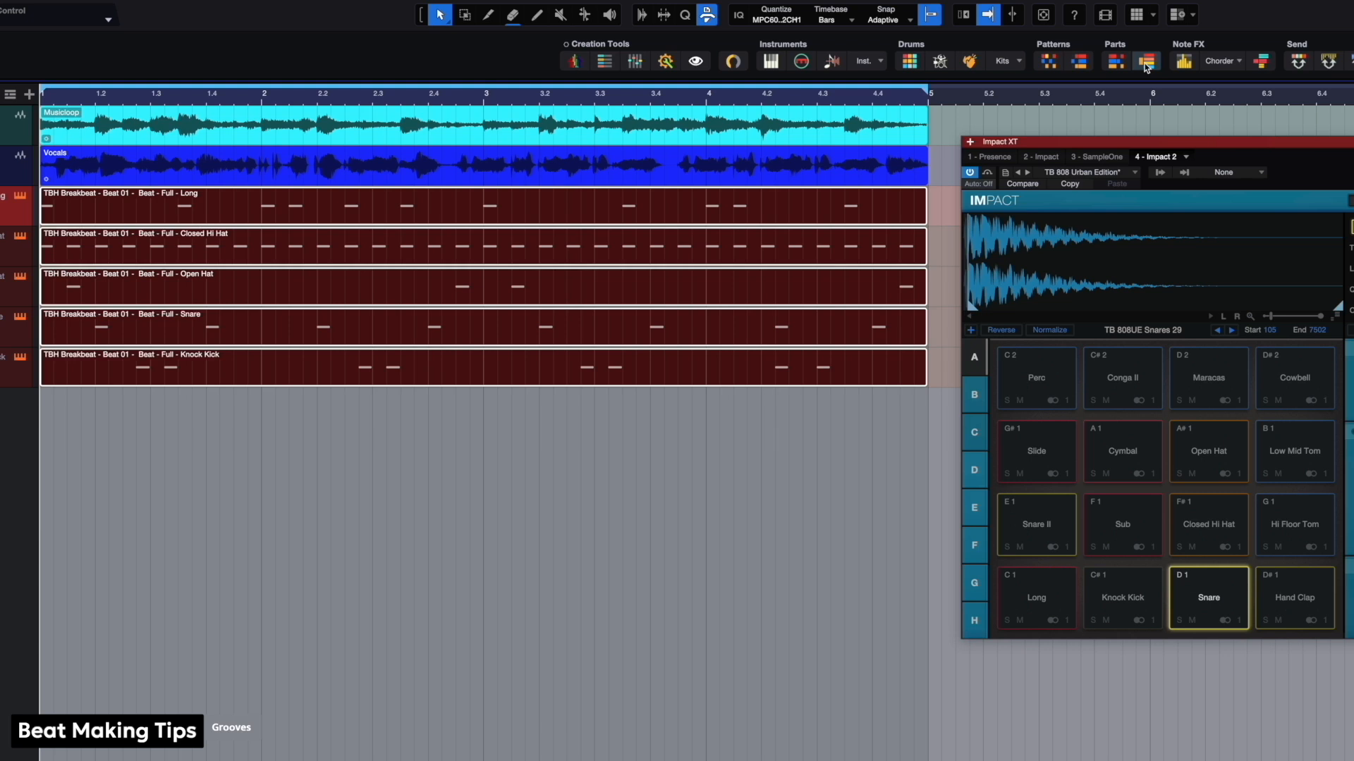
{"action": "key", "text": "space"}
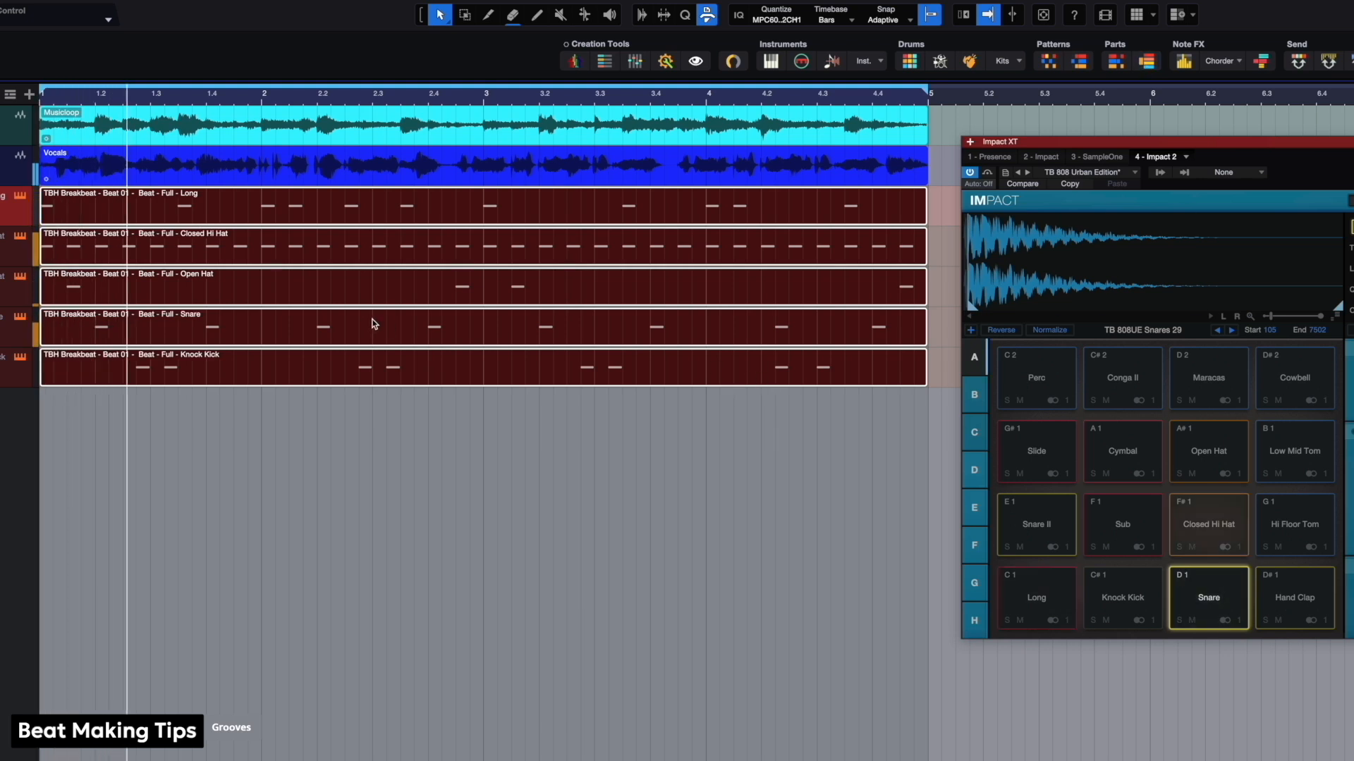
- Select all the separated drum parts and apply the Toolbox groove TB DMX 16 62% to them as quantization
{"action": "left_click_drag", "start_coordinate": [245, 425], "coordinate": [655, 211]}
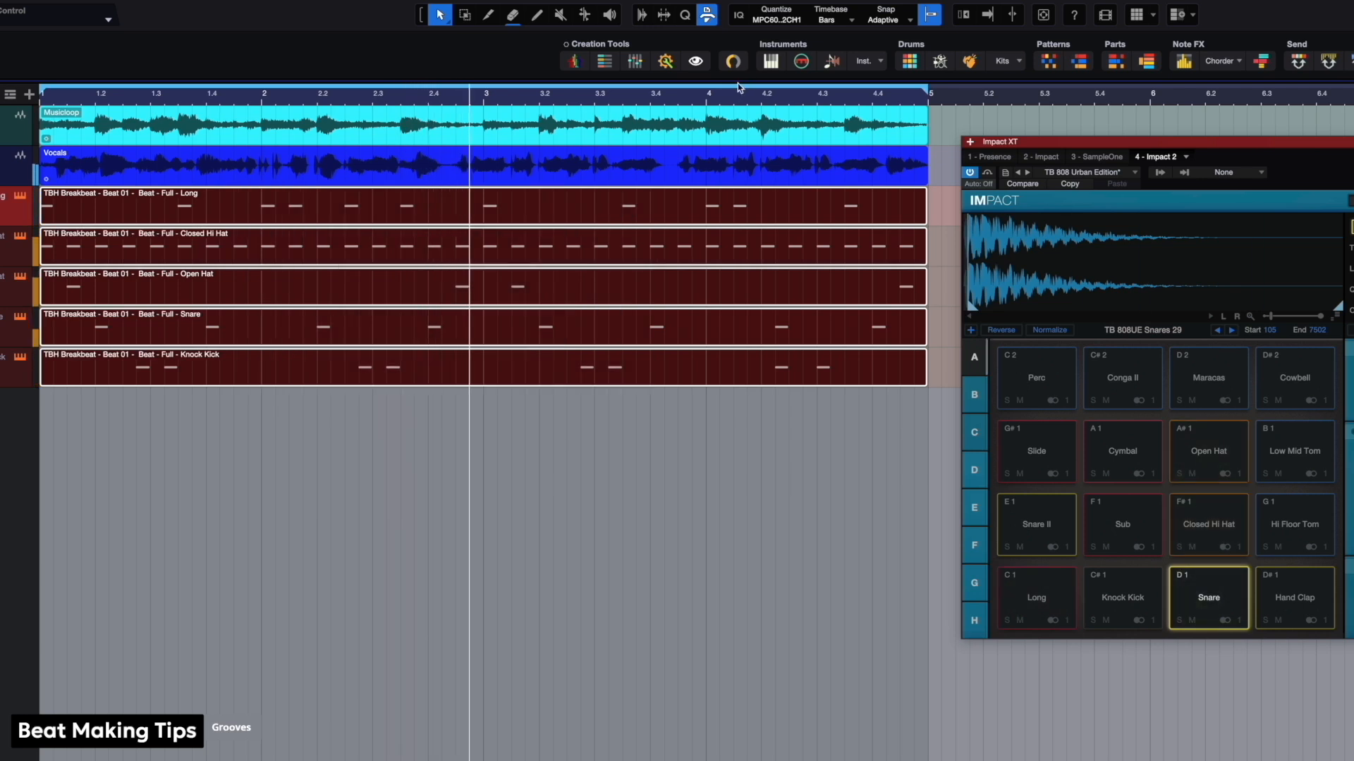
{"action": "left_click", "coordinate": [685, 15]}
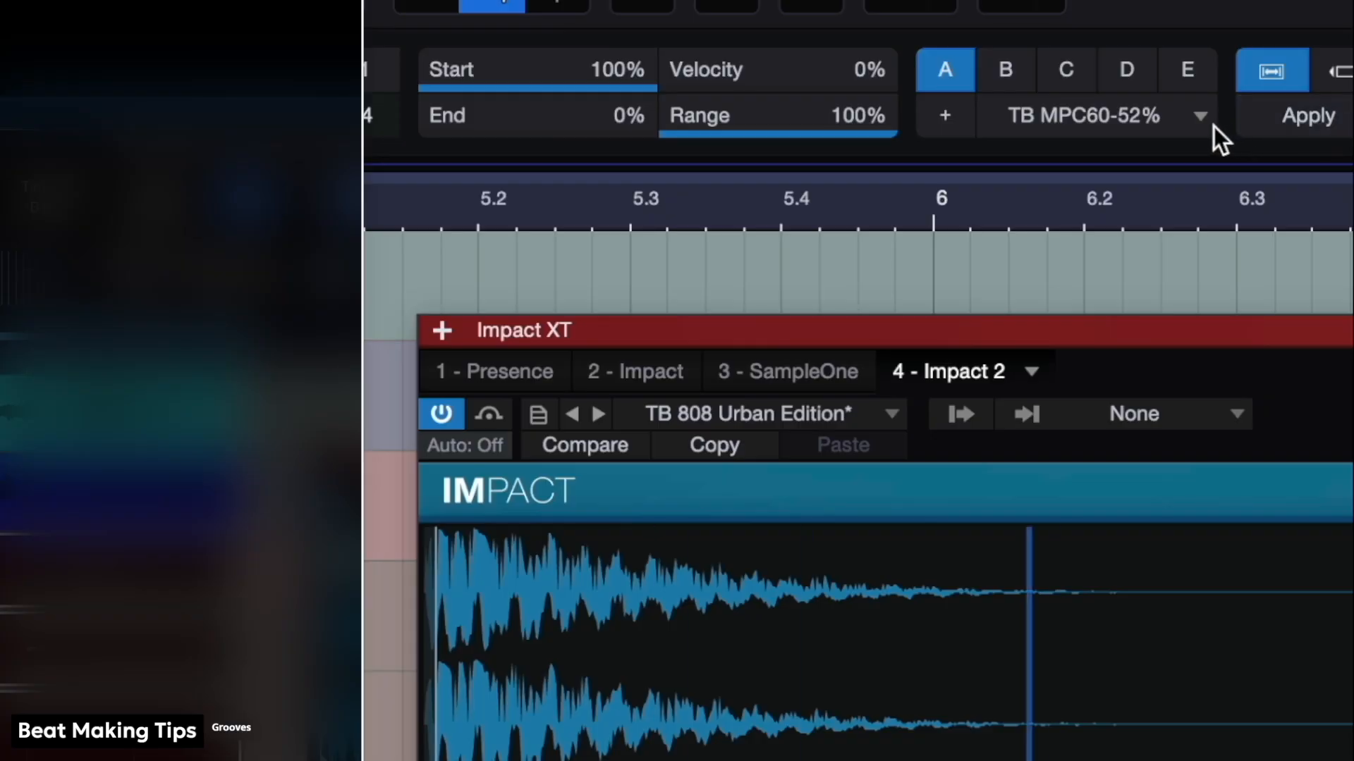
{"action": "left_click", "coordinate": [1201, 120]}
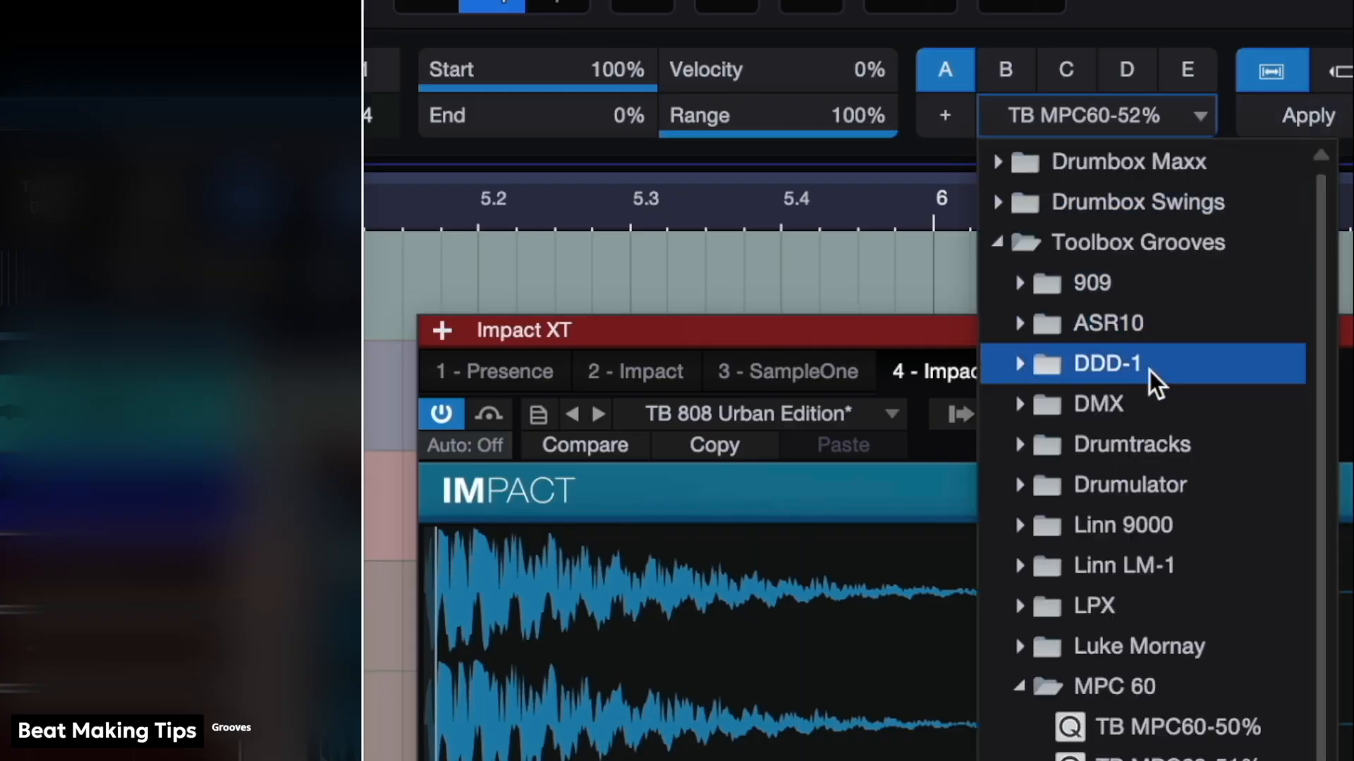
{"action": "left_click", "coordinate": [1146, 403]}
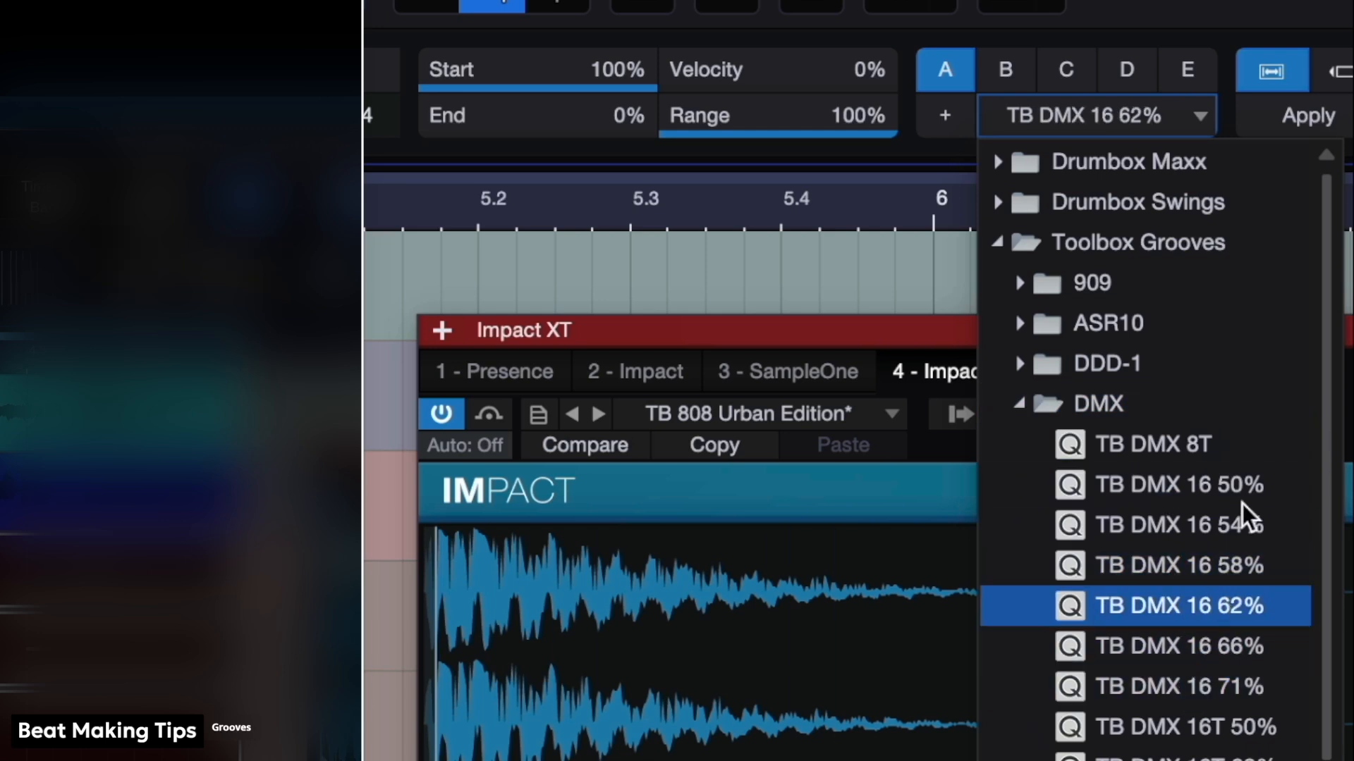
{"action": "left_click", "coordinate": [1335, 126]}
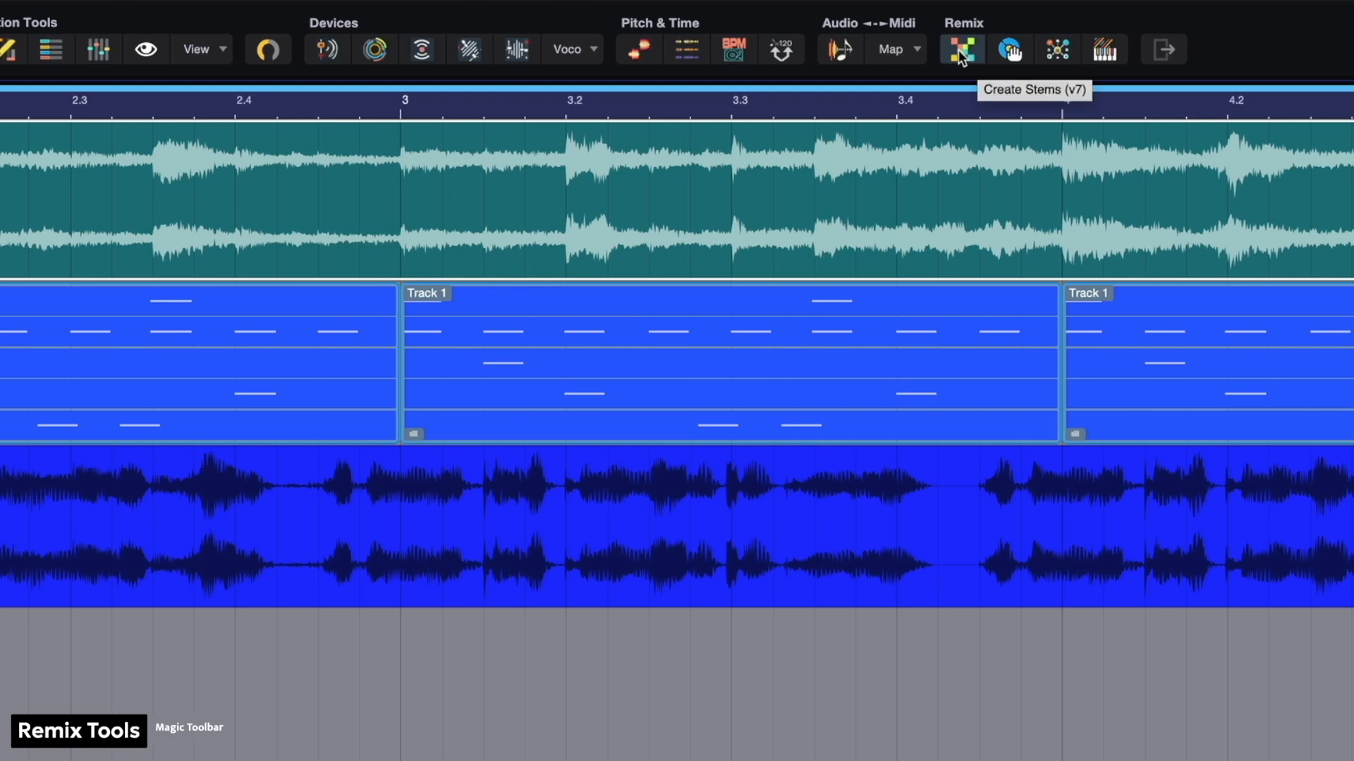
- Separate the selected Music event into Vocals, Drums, Bass and Other stems
{"action": "left_click", "coordinate": [958, 49]}
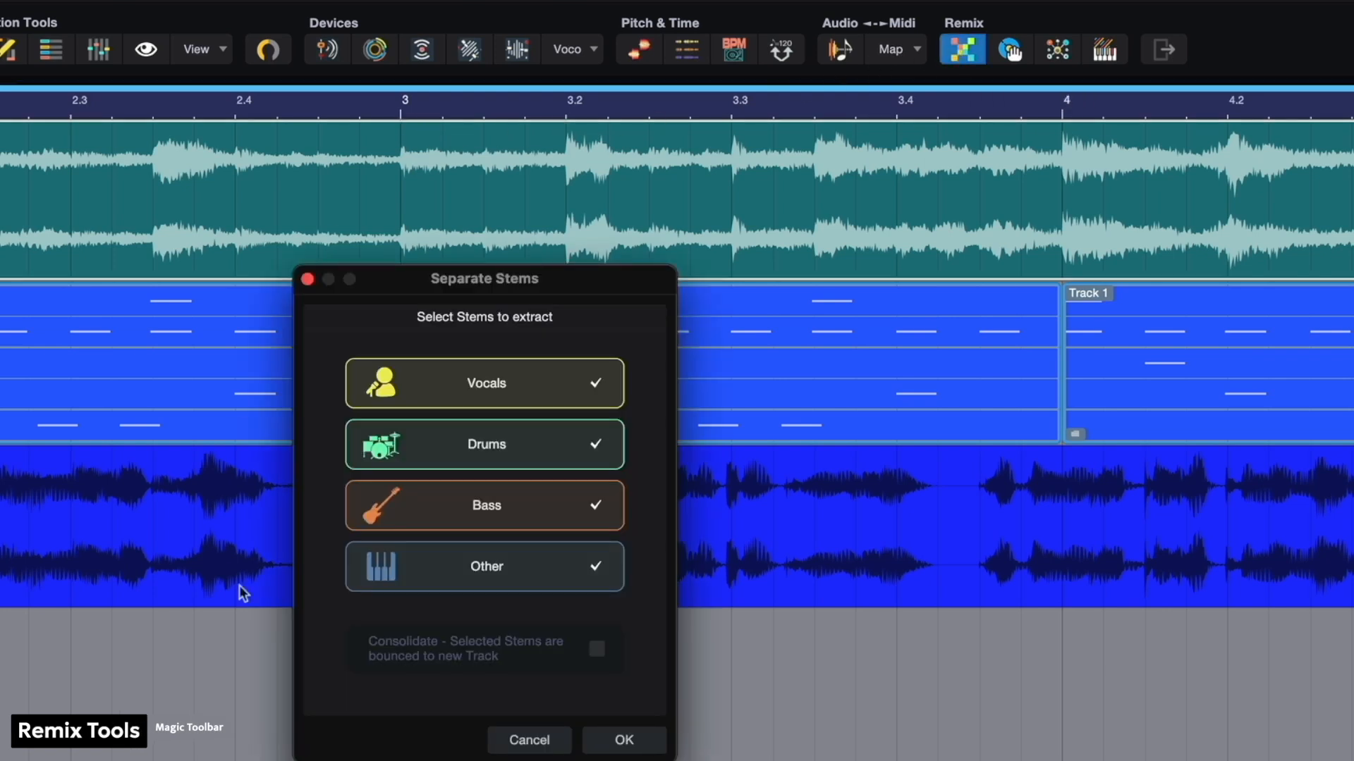
{"action": "left_click", "coordinate": [618, 740]}
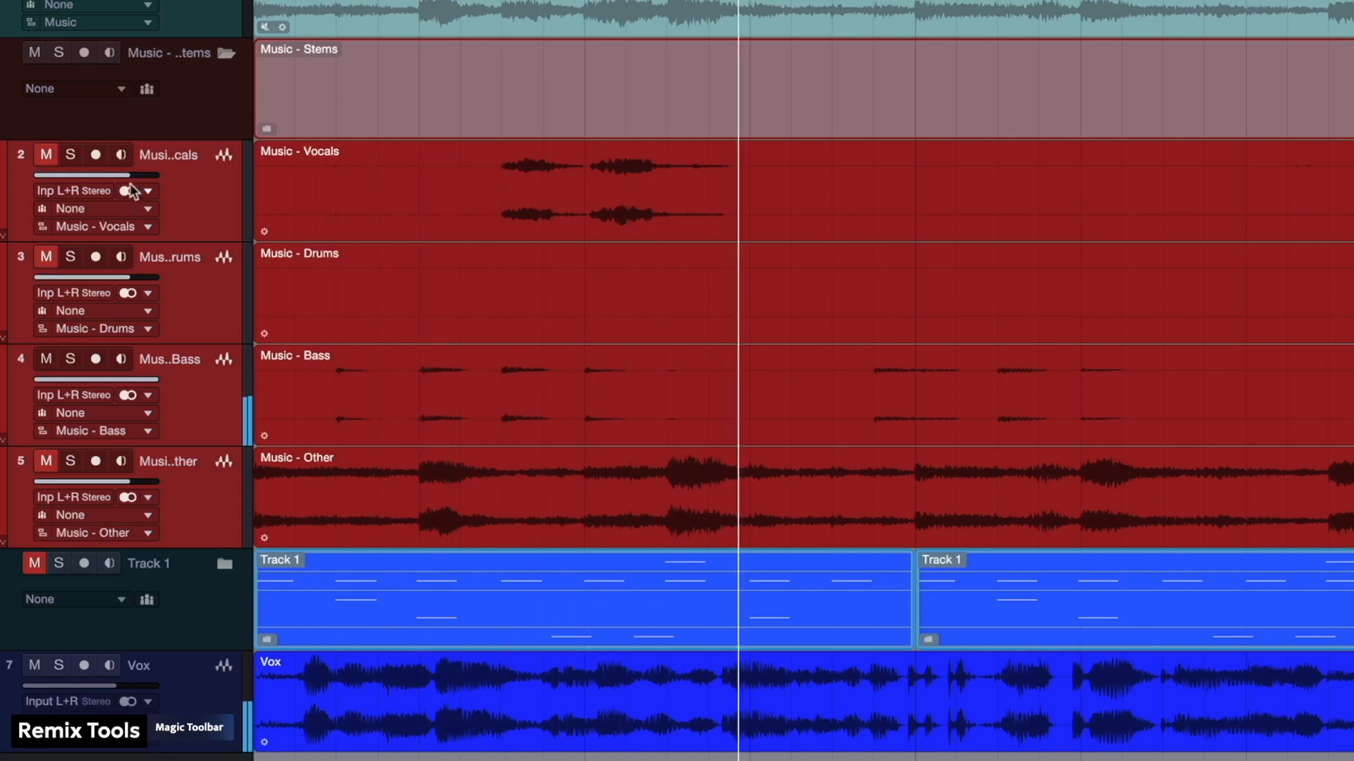
- Unmute the Music - Vocals and Music - Other stem tracks and lower the Other track's volume
{"action": "left_click", "coordinate": [47, 158]}
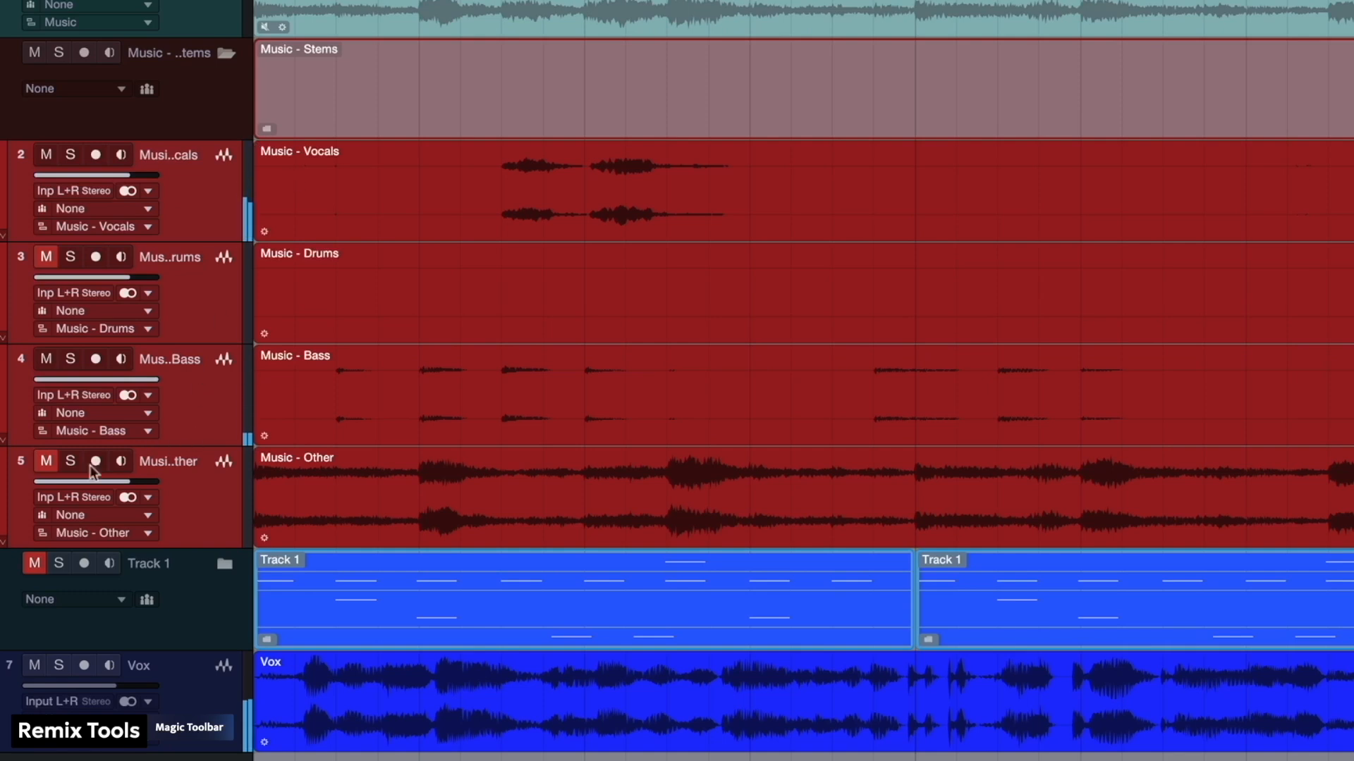
{"action": "left_click", "coordinate": [58, 465]}
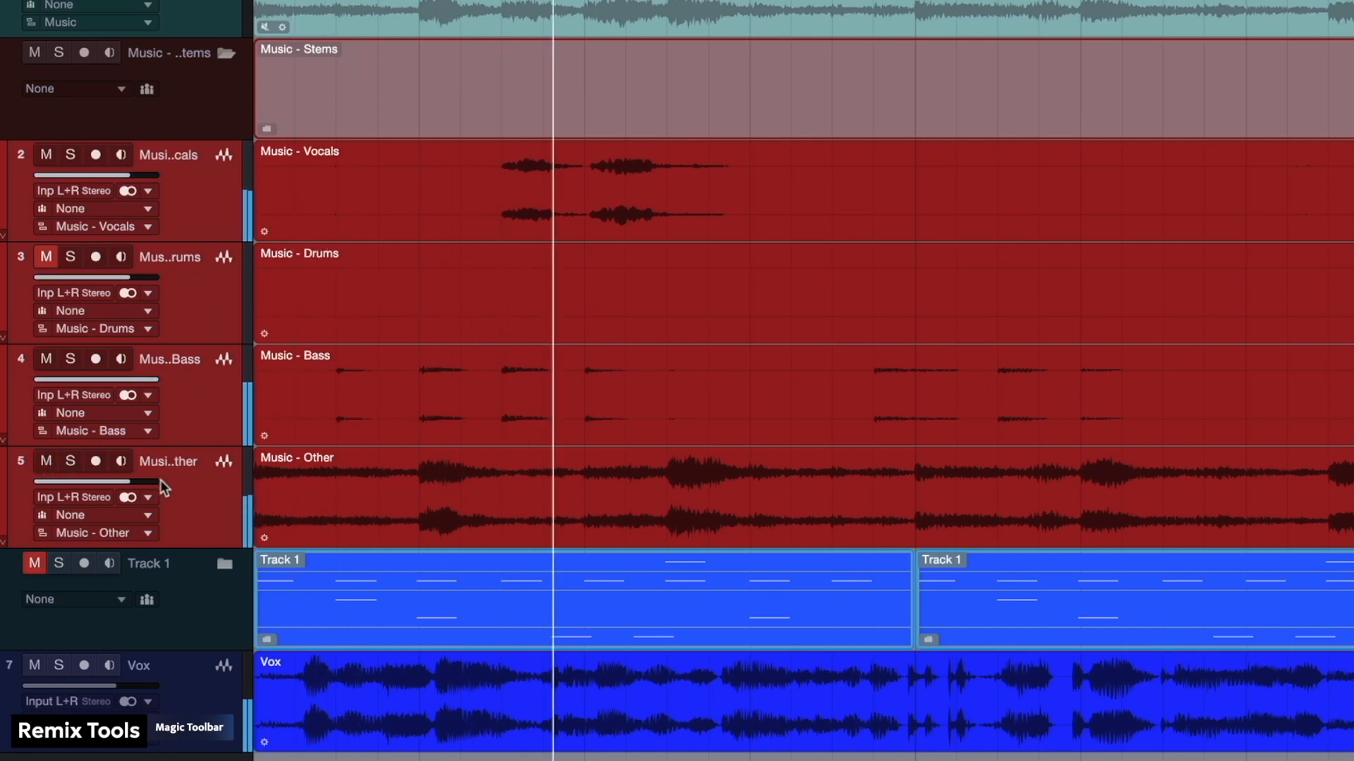
{"action": "left_click_drag", "start_coordinate": [120, 483], "coordinate": [107, 484]}
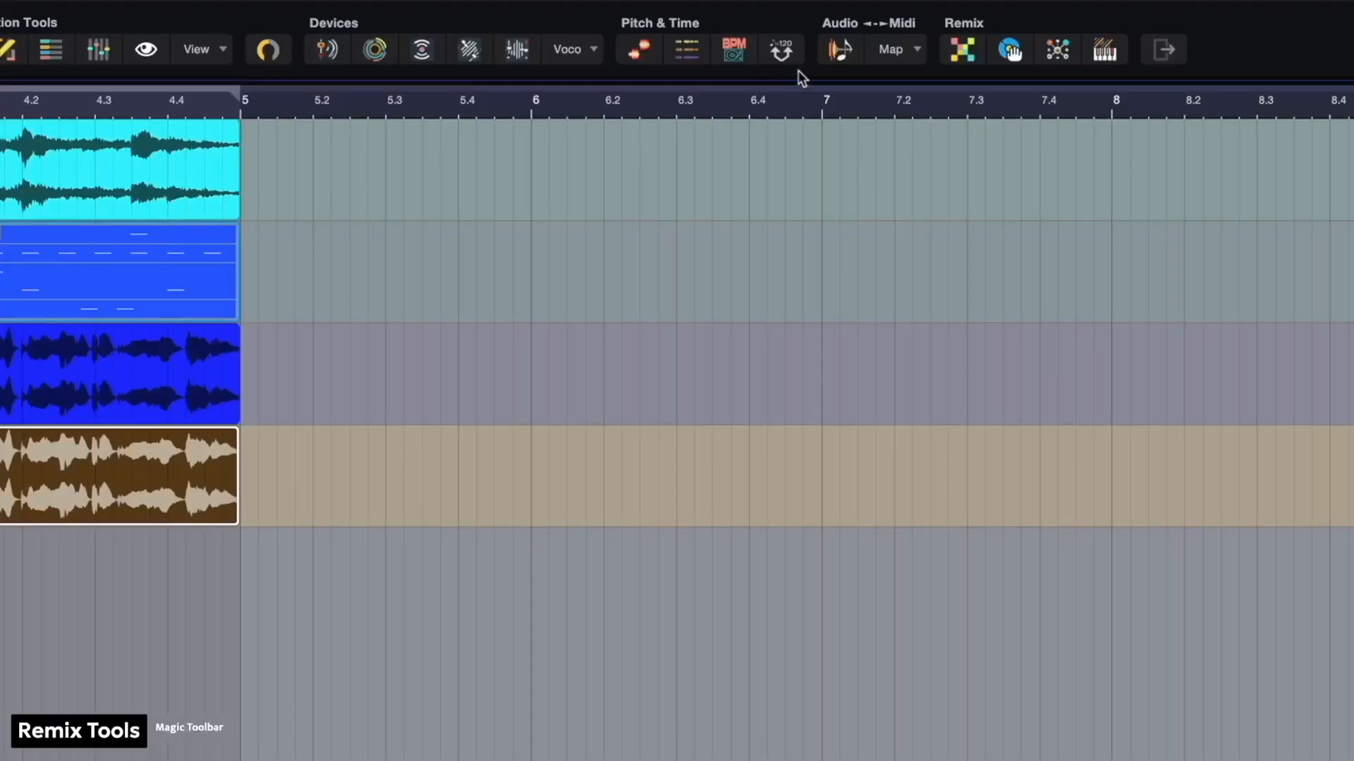
- Run the remaining Remix tools, including TB RMX (Generator), on the brown vocal copy and the red audio event
{"action": "scroll", "coordinate": [816, 86], "scroll_direction": "up", "scroll_amount": 1}
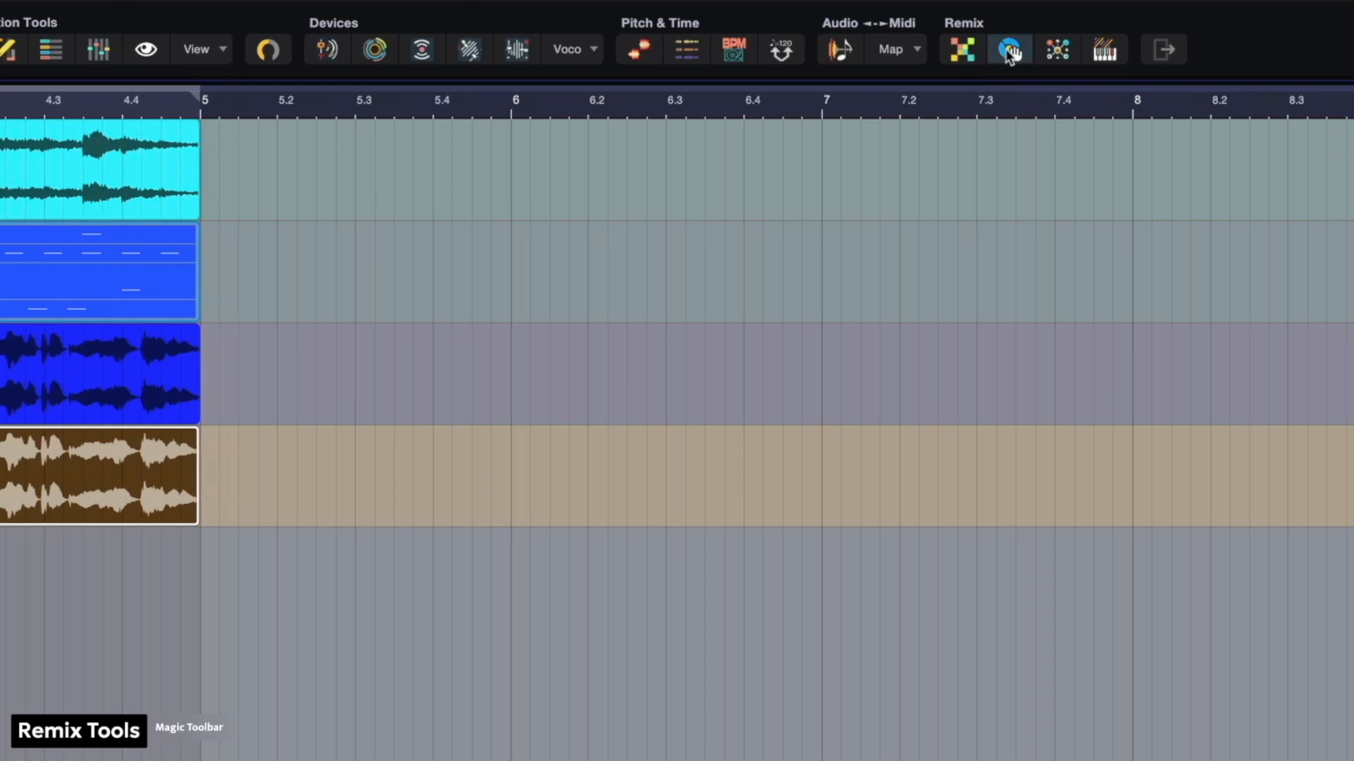
{"action": "left_click", "coordinate": [1009, 53]}
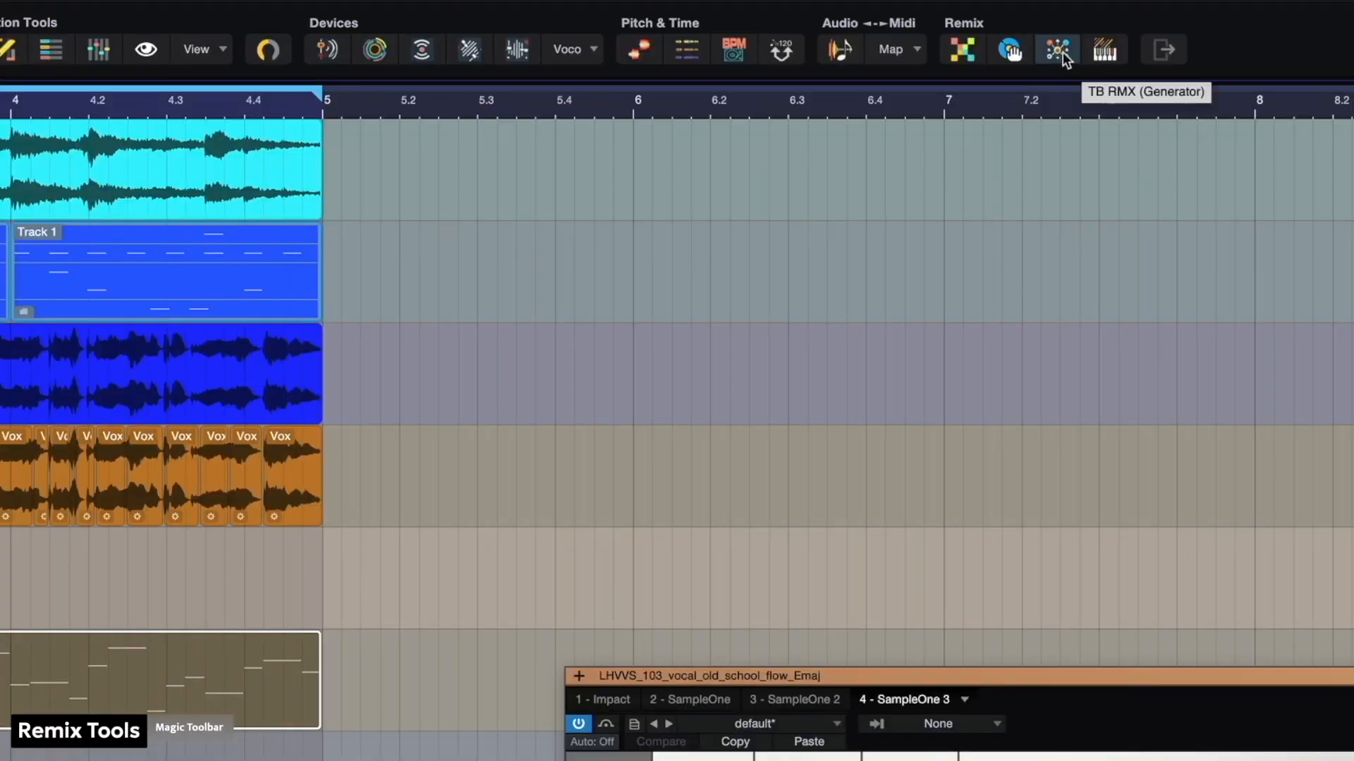
{"action": "left_click", "coordinate": [1063, 52]}
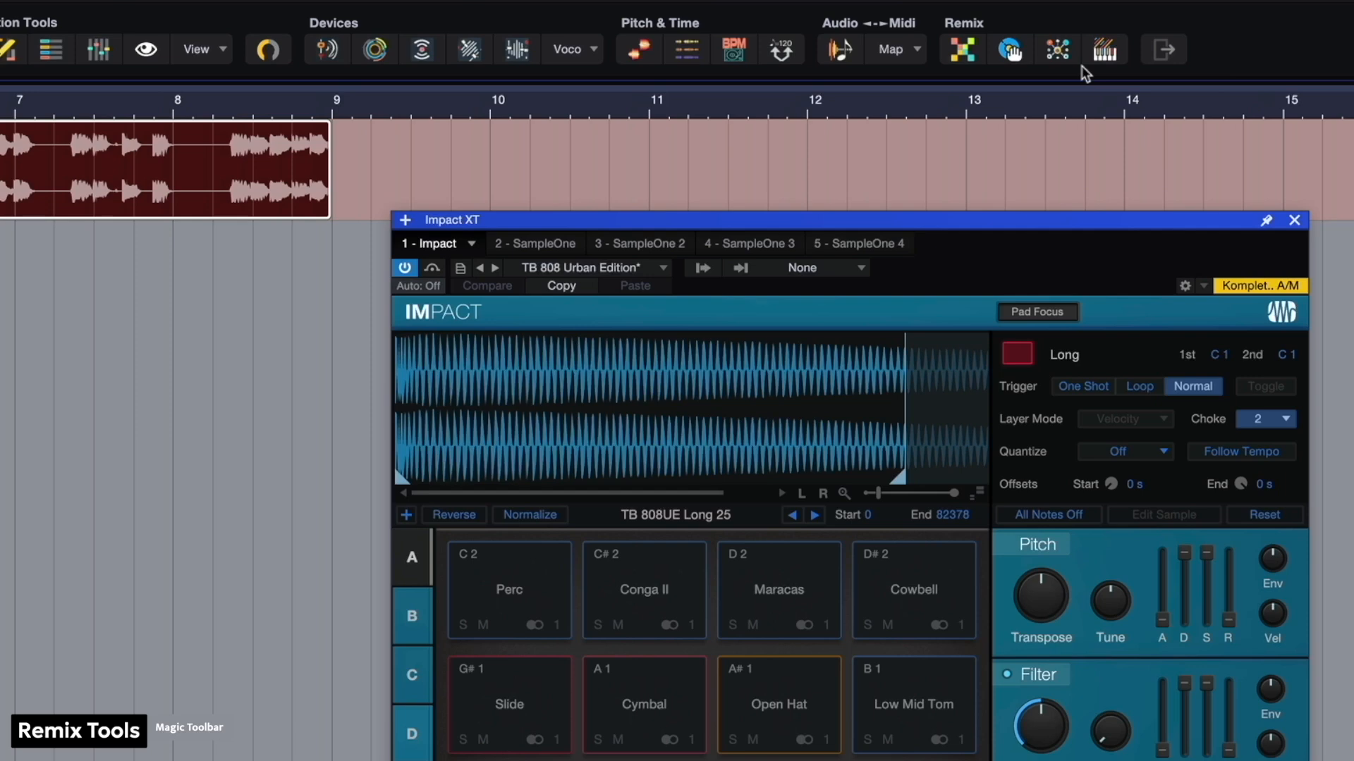
{"action": "left_click", "coordinate": [1103, 49]}
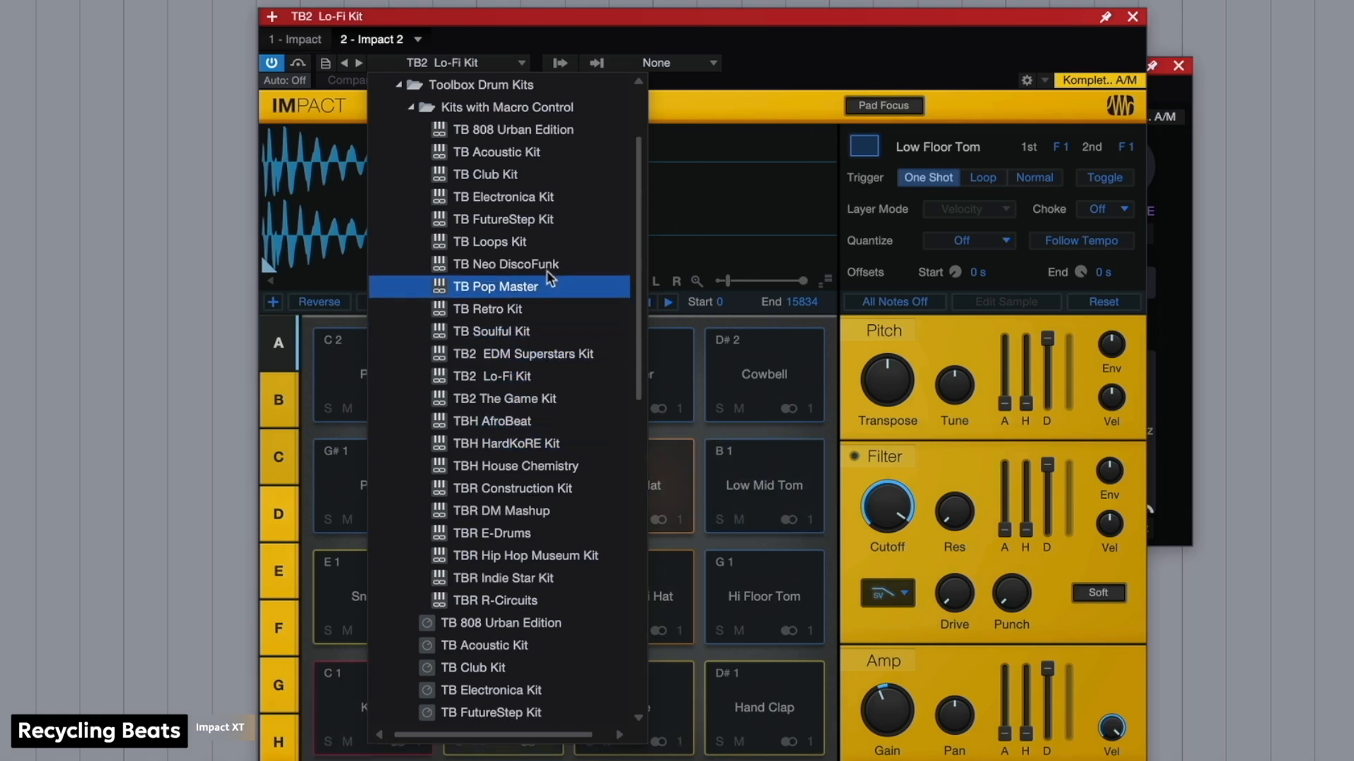
- Audition Impact XT kits with macro control: TB Loops Kit, TBR Hip Hop Museum Kit, TBH HardKoRE Kit and TB2 The Game Kit
{"action": "left_click", "coordinate": [538, 242]}
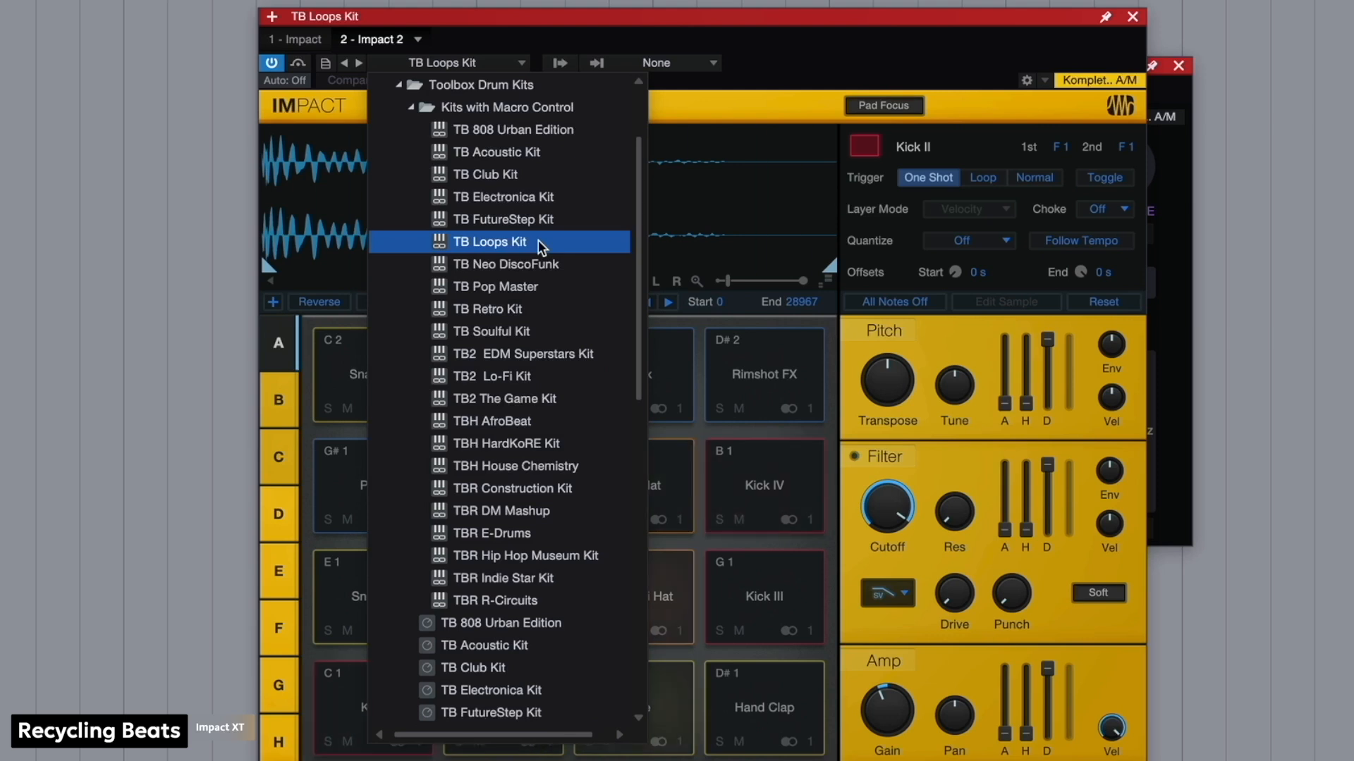
{"action": "left_click", "coordinate": [564, 556]}
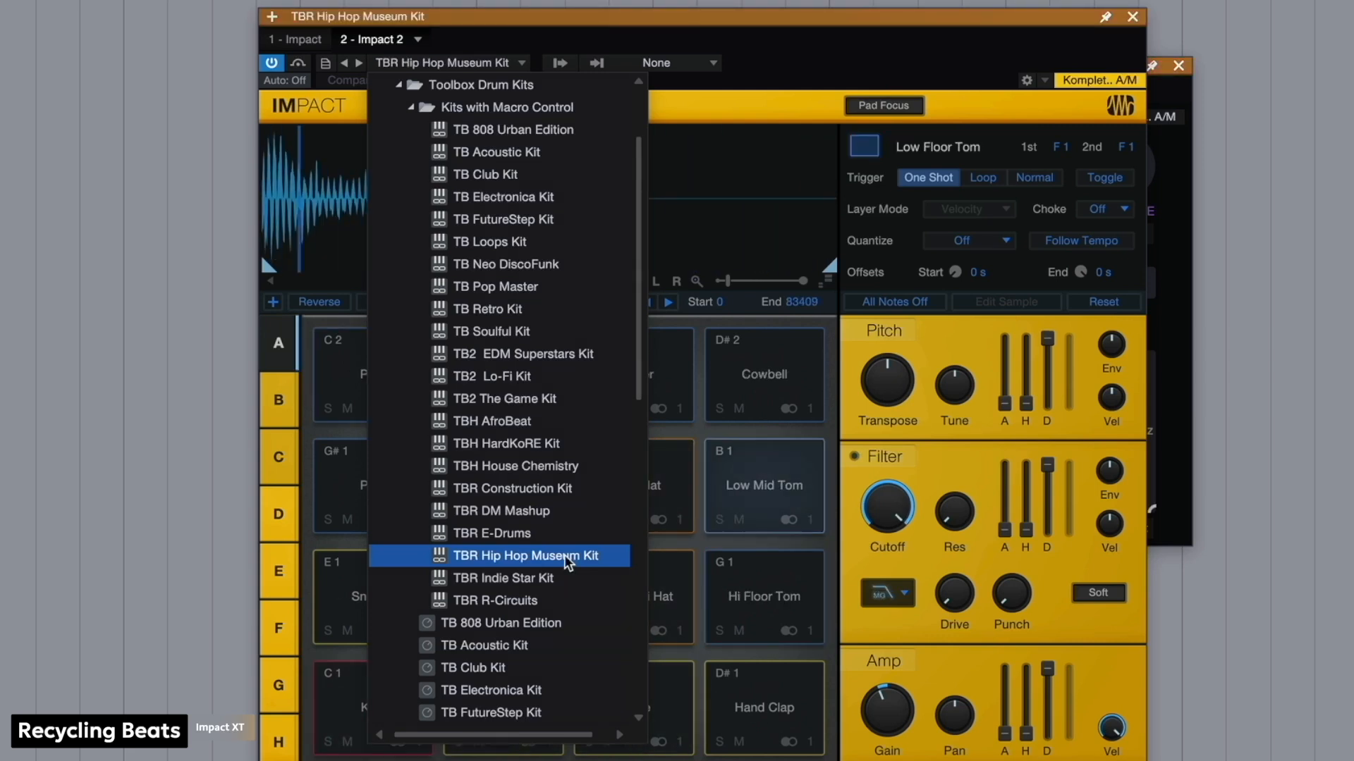
{"action": "left_click", "coordinate": [557, 437]}
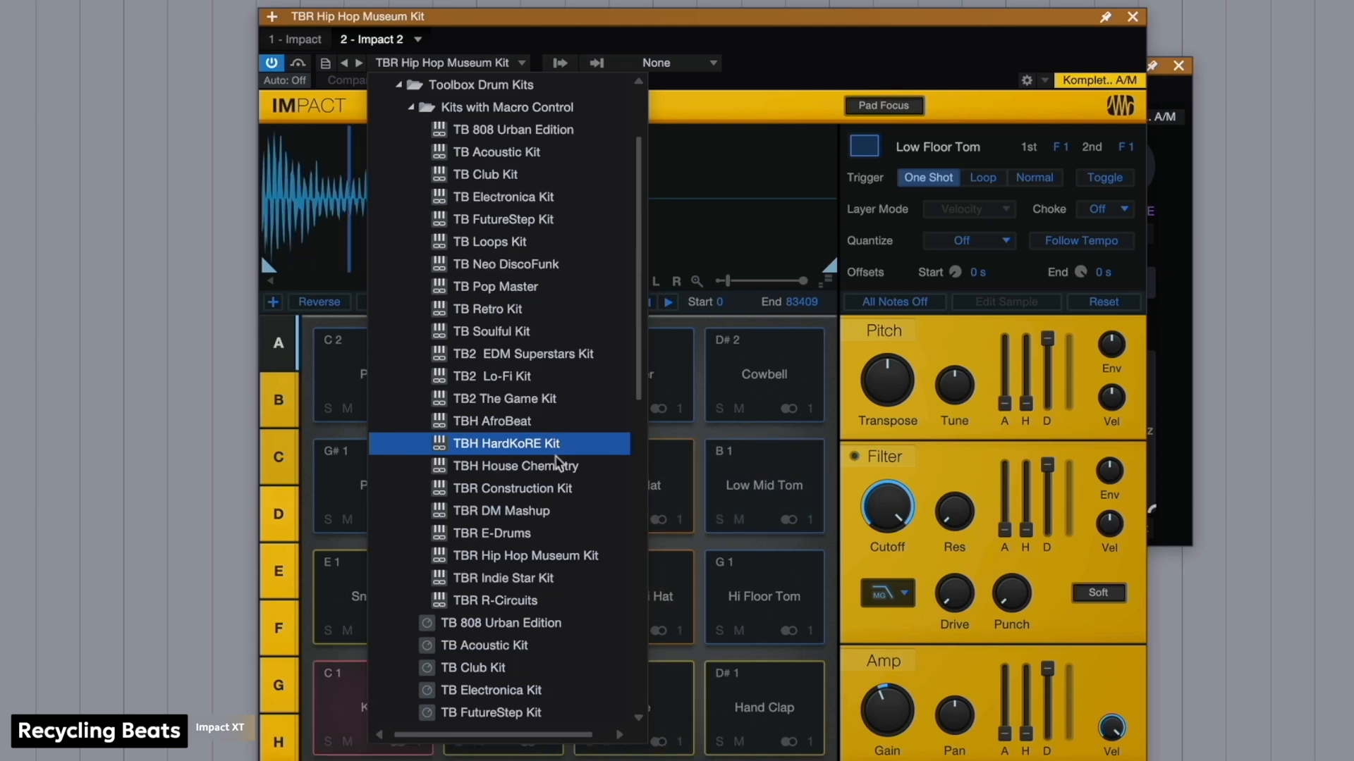
{"action": "left_click", "coordinate": [551, 398]}
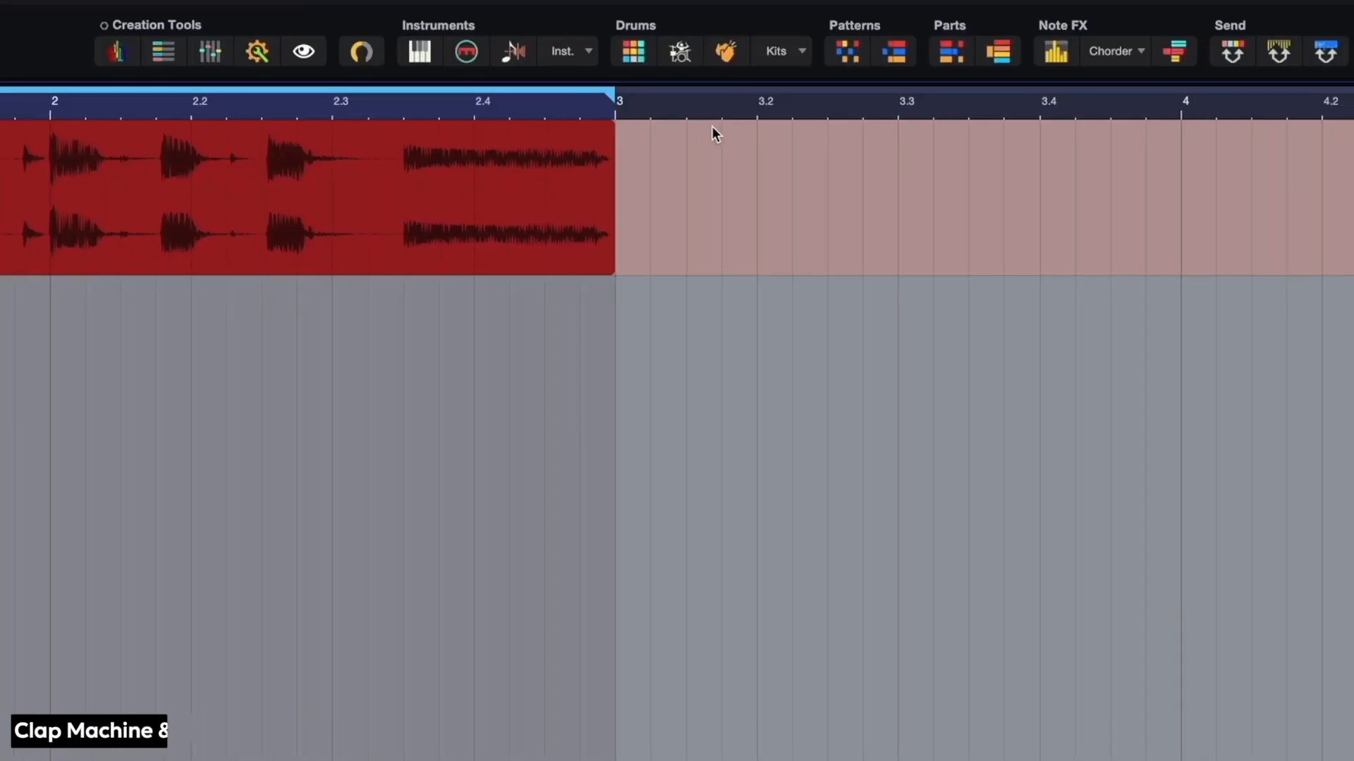
- Add the clap machine instrument and place The Clap on steps 5 and 13 of its pattern
{"action": "scroll", "coordinate": [712, 125], "scroll_direction": "left", "scroll_amount": 1}
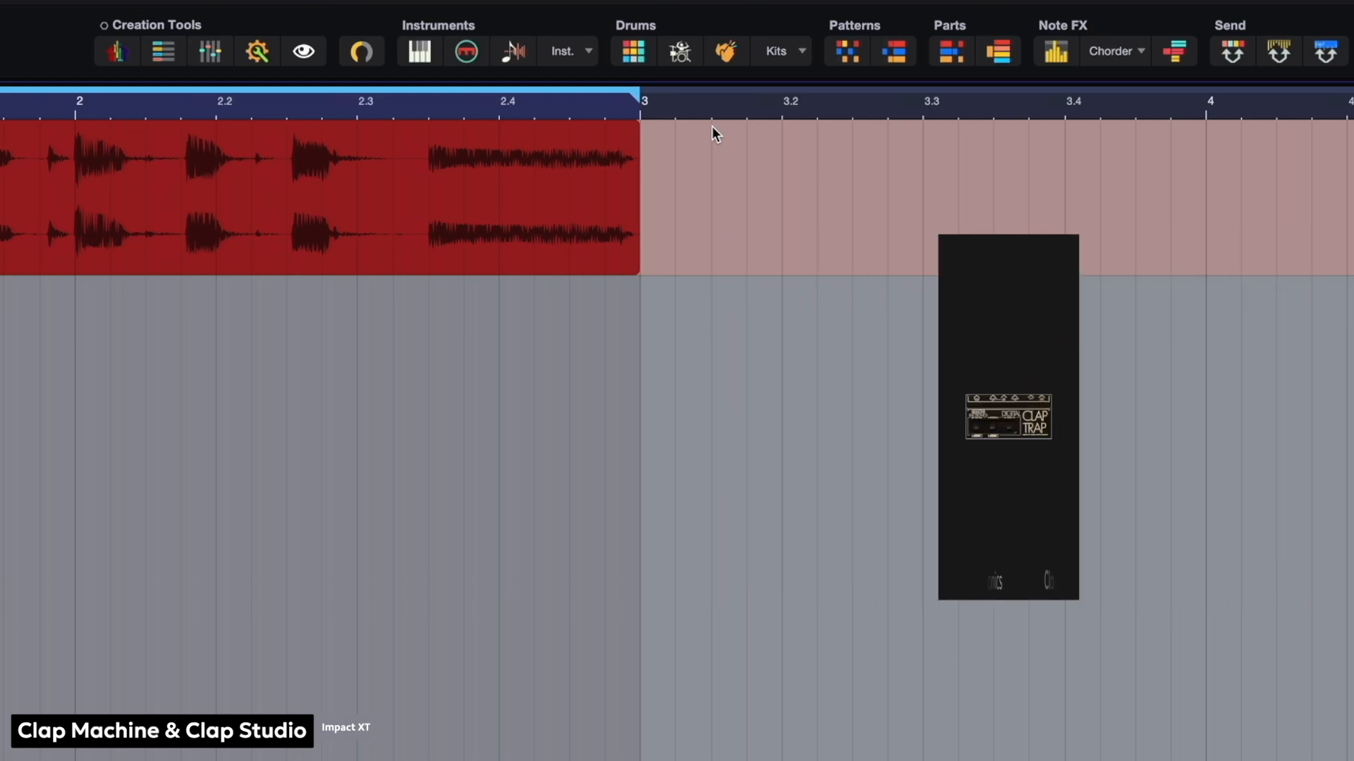
{"action": "left_click", "coordinate": [725, 53]}
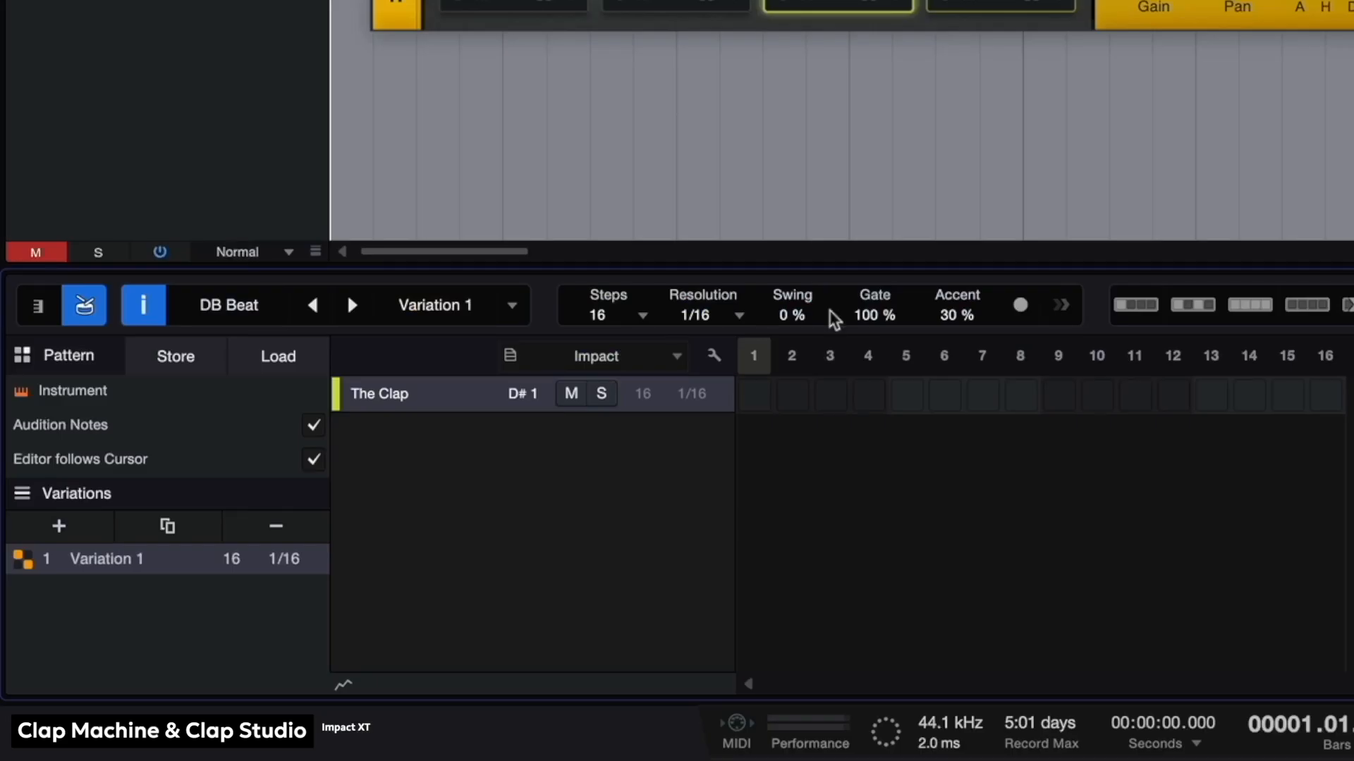
{"action": "left_click", "coordinate": [906, 396]}
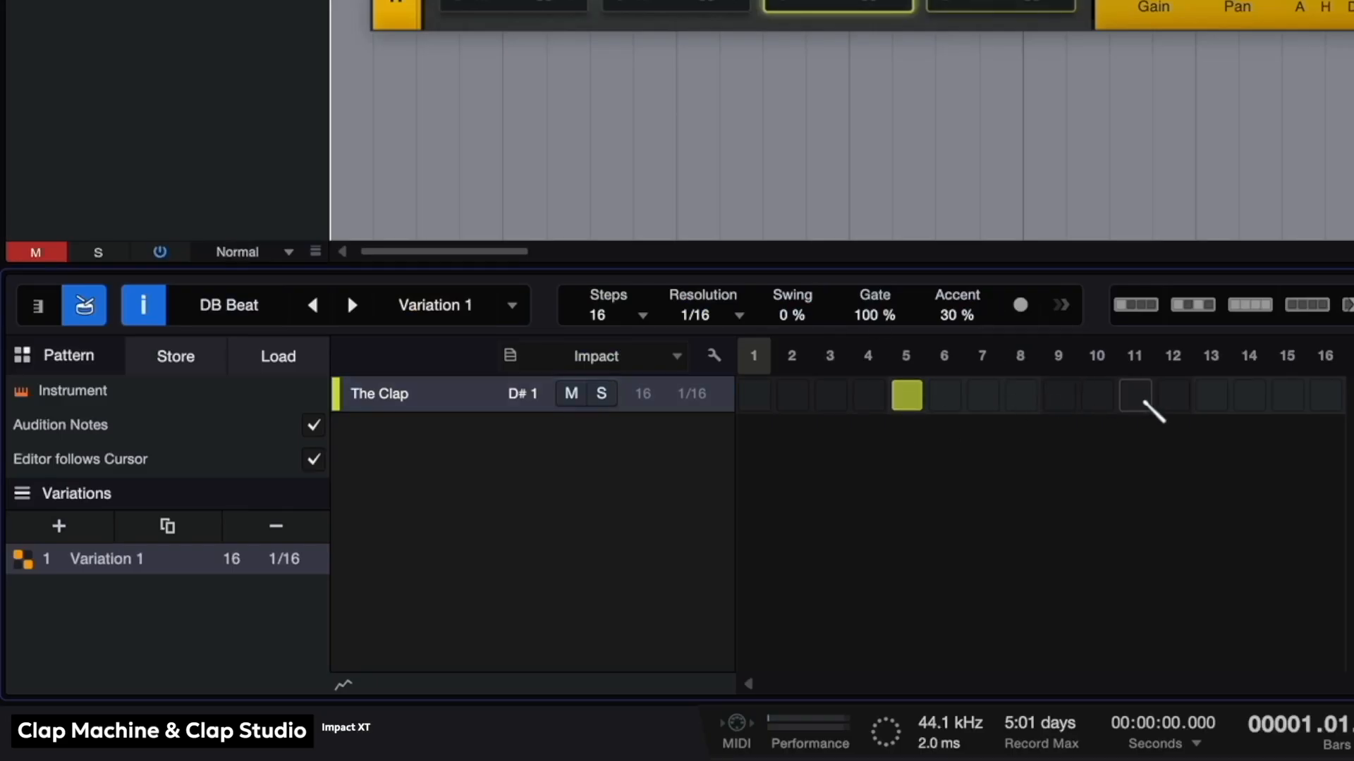
{"action": "left_click", "coordinate": [1211, 395]}
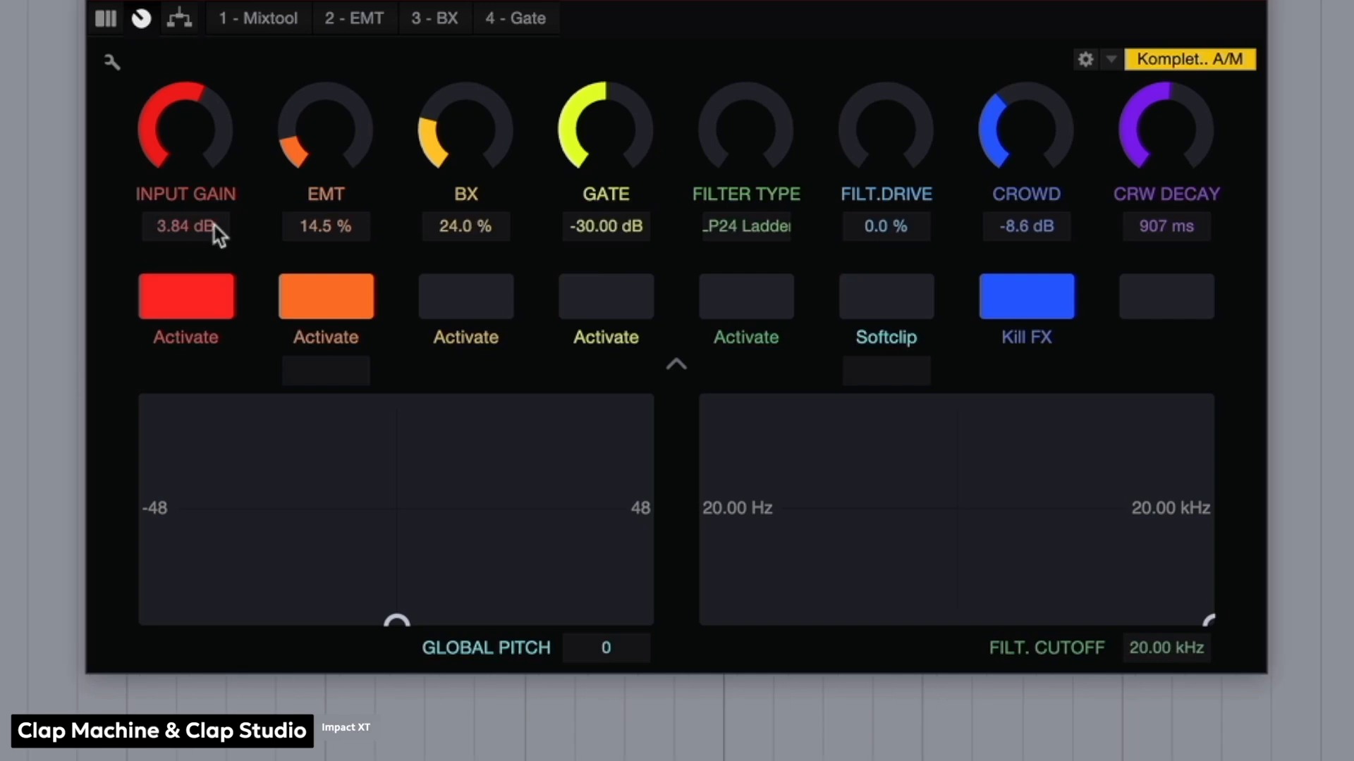
- Set the clap instrument's EMT macro to 14.0 % and switch on Softclip and the filter
{"action": "left_click_drag", "start_coordinate": [281, 133], "coordinate": [304, 102]}
{"action": "left_click", "coordinate": [872, 301]}
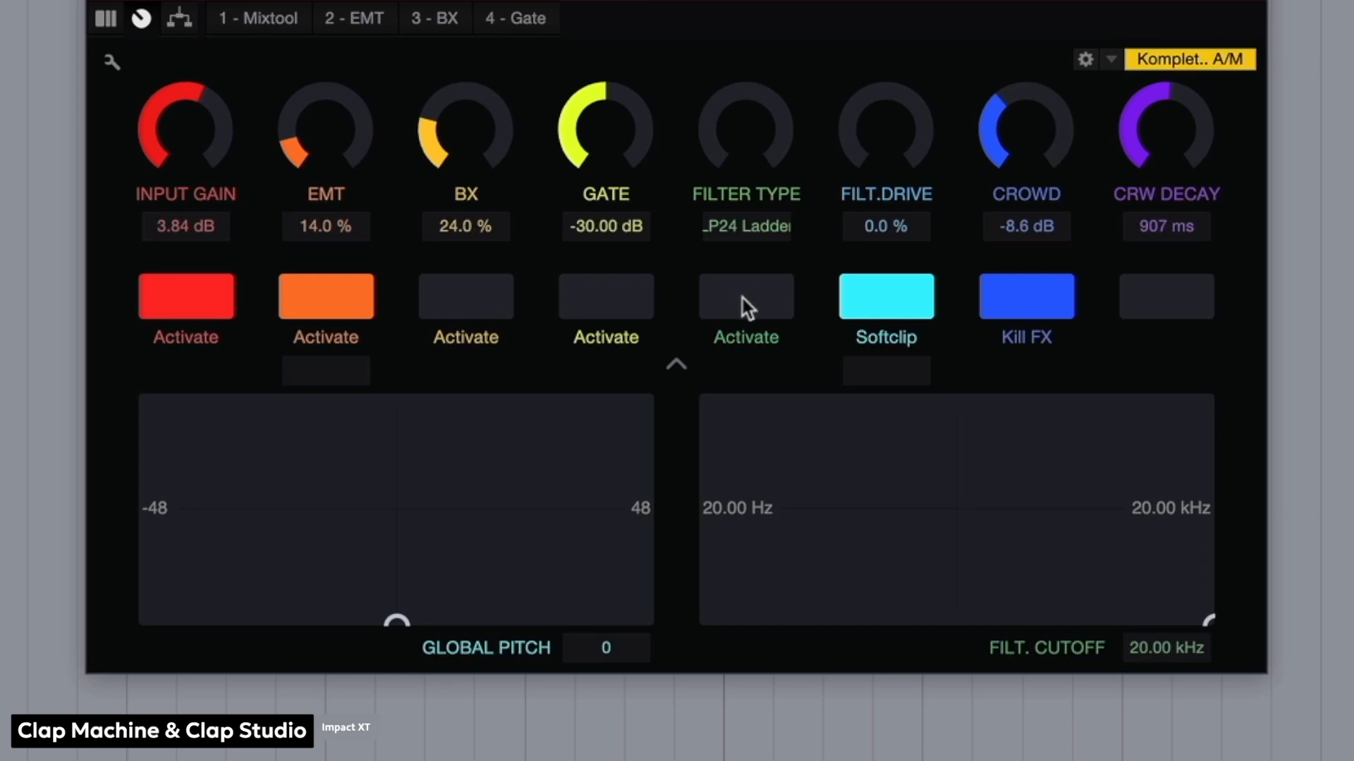
{"action": "left_click_drag", "start_coordinate": [730, 110], "coordinate": [700, 127]}
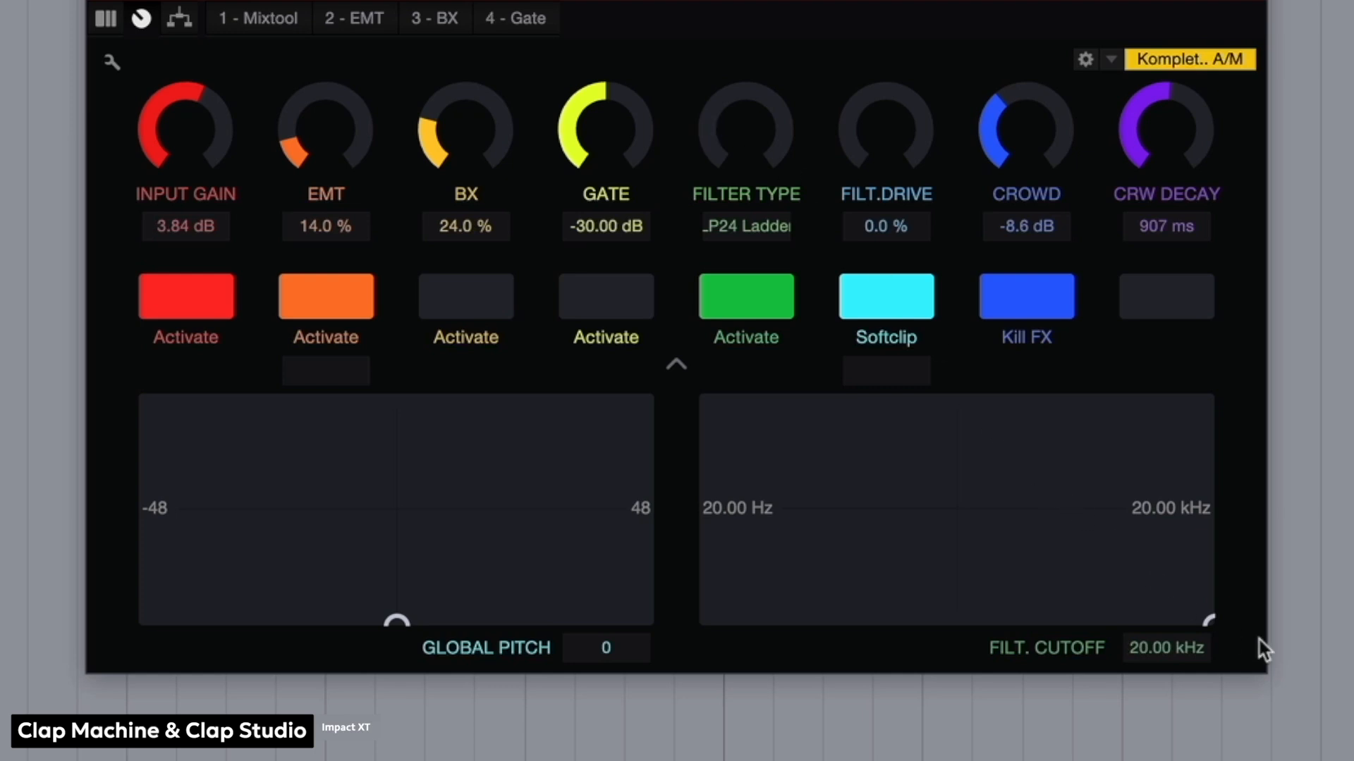
- Adjust the clap instrument's filter cutoff and global pitch with its two XY macro pads
{"action": "left_click_drag", "start_coordinate": [1209, 625], "coordinate": [1277, 650]}
{"action": "left_click_drag", "start_coordinate": [392, 626], "coordinate": [347, 548]}
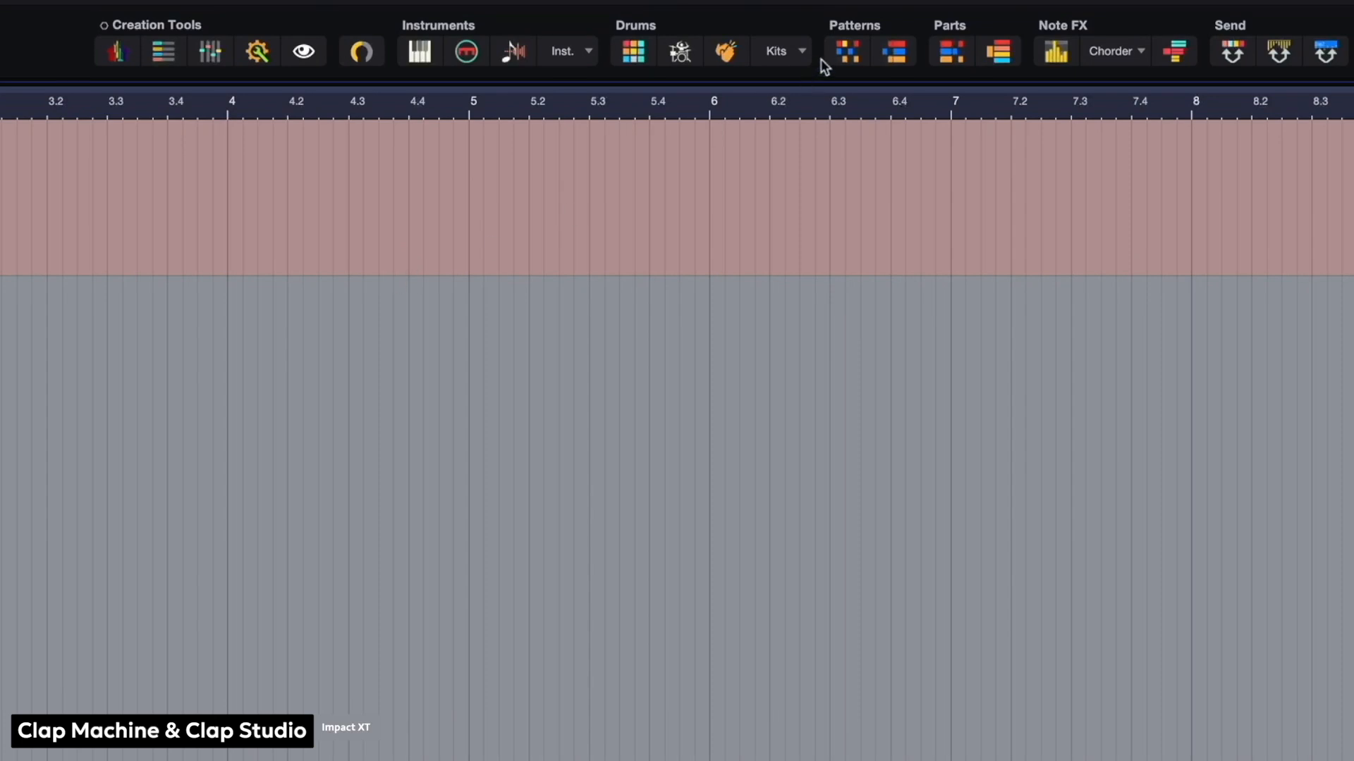
- Add the Live Claps kit from Clap Studio and extend its Beat pattern to bar 3
{"action": "left_click", "coordinate": [803, 50]}
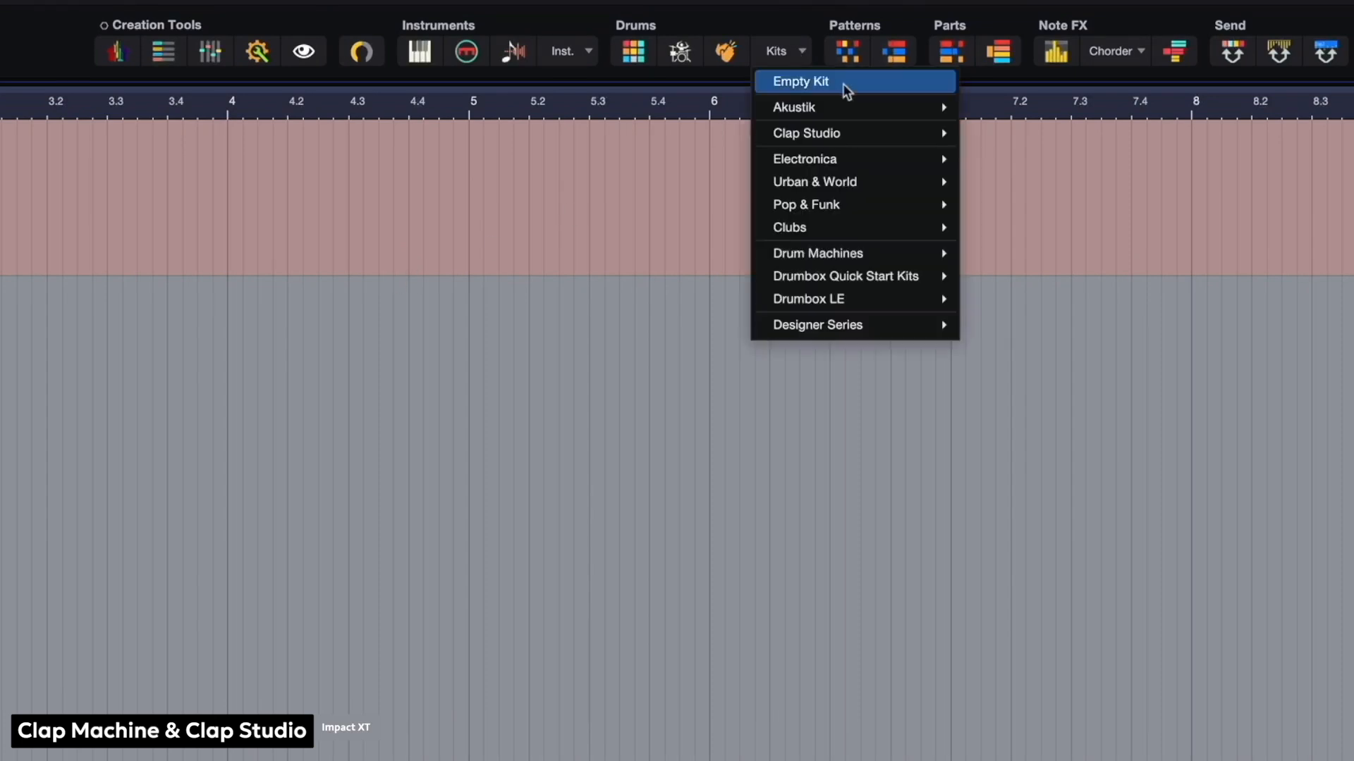
{"action": "mouse_move", "coordinate": [855, 133]}
{"action": "left_click", "coordinate": [1015, 163]}
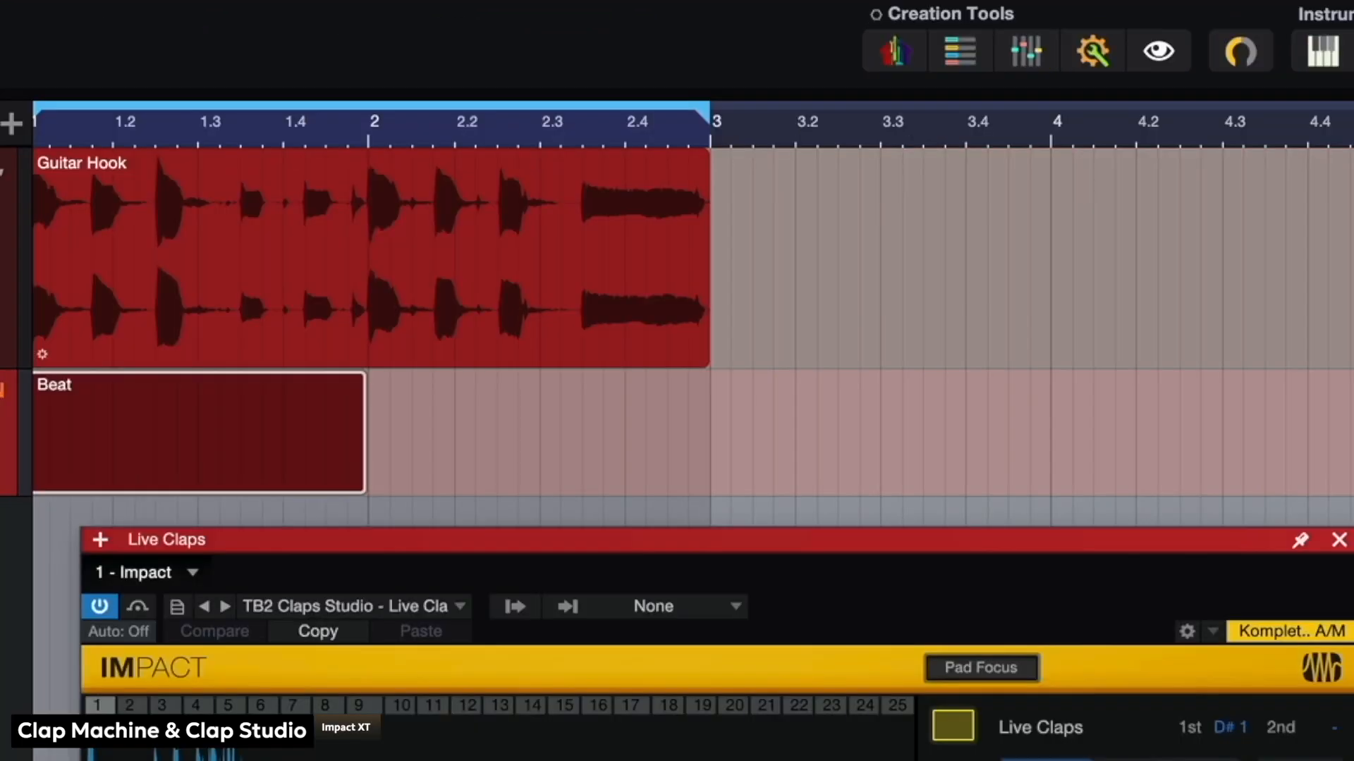
{"action": "left_click_drag", "start_coordinate": [393, 465], "coordinate": [705, 459]}
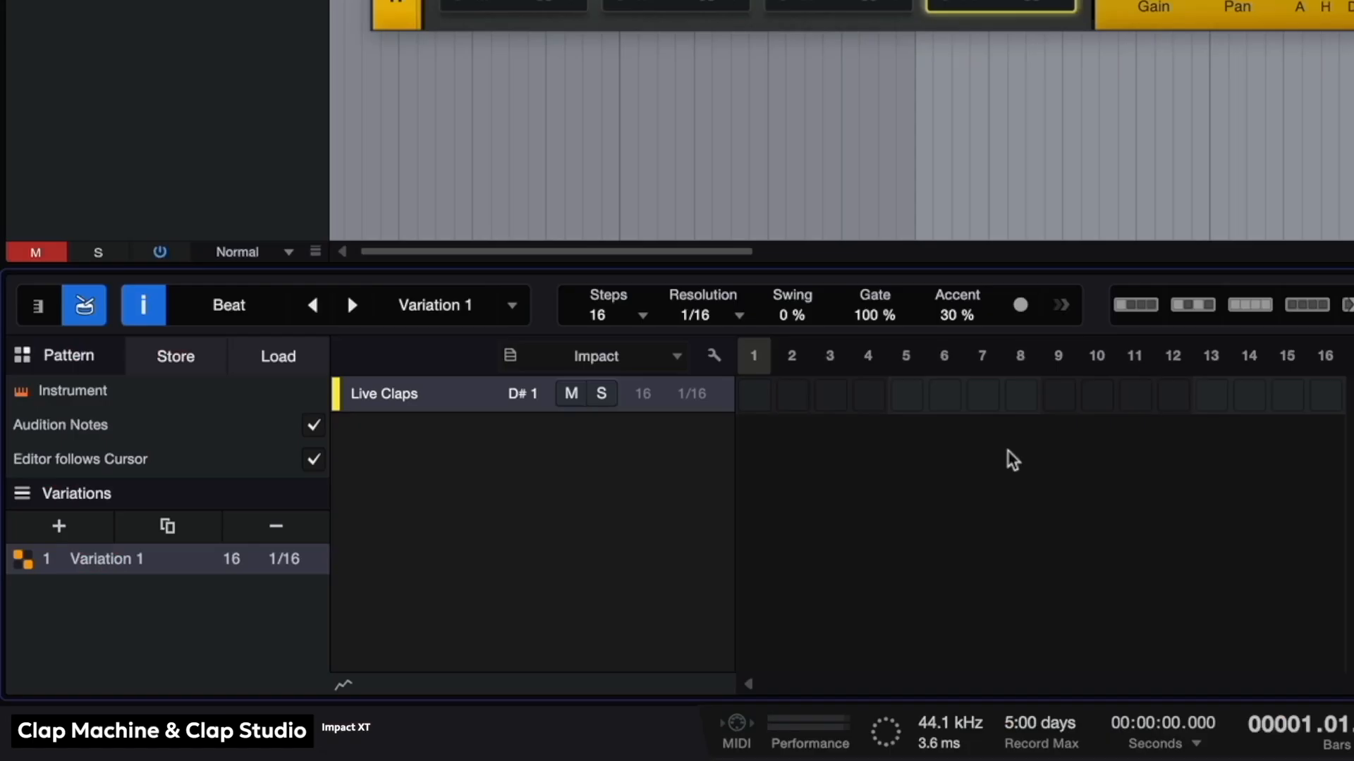
- Place Live Claps hits on steps 5 and 13 of the pattern
{"action": "left_click", "coordinate": [910, 396]}
{"action": "left_click", "coordinate": [1261, 396]}
{"action": "left_click", "coordinate": [1242, 392]}
{"action": "left_click", "coordinate": [1224, 396]}
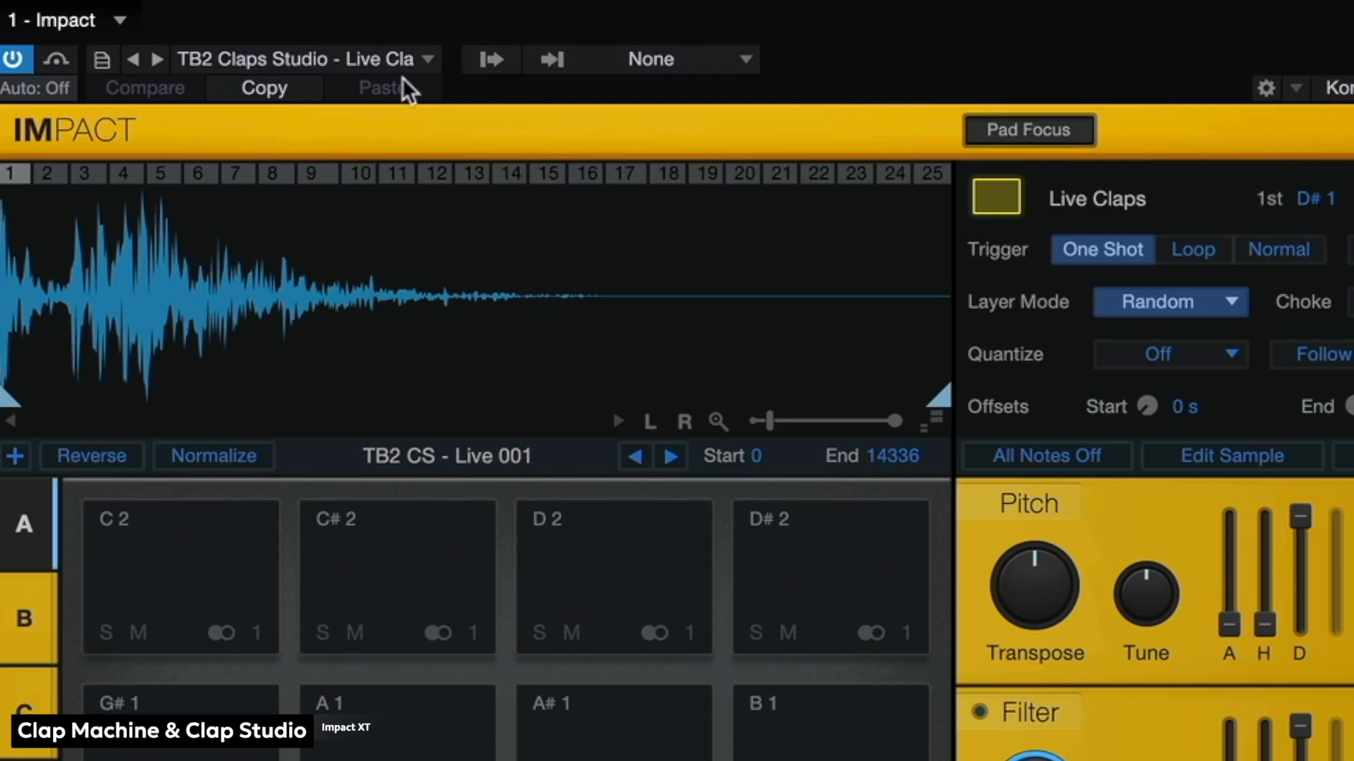
- Load the TB2 Claps Studio - Disco 04 preset in the Live Claps instrument
{"action": "left_click", "coordinate": [426, 58]}
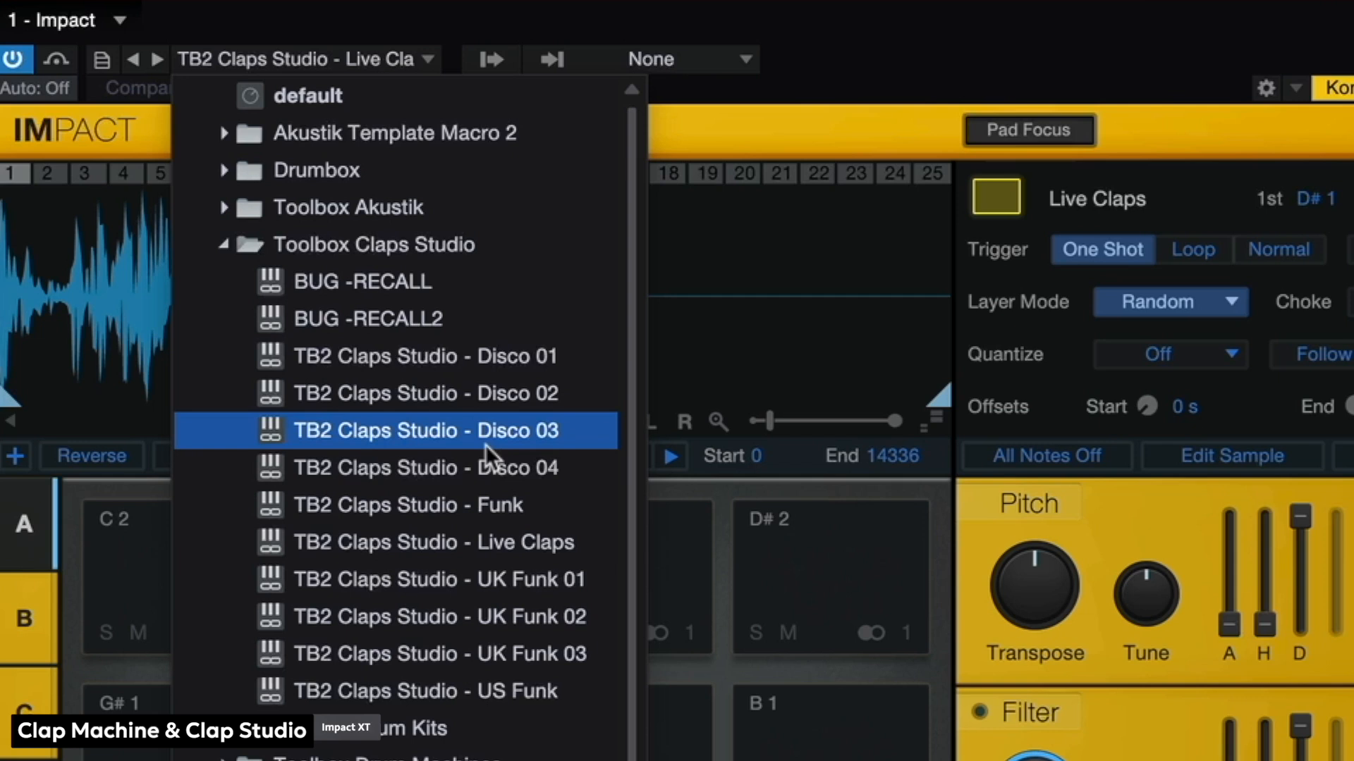
{"action": "left_click", "coordinate": [473, 467]}
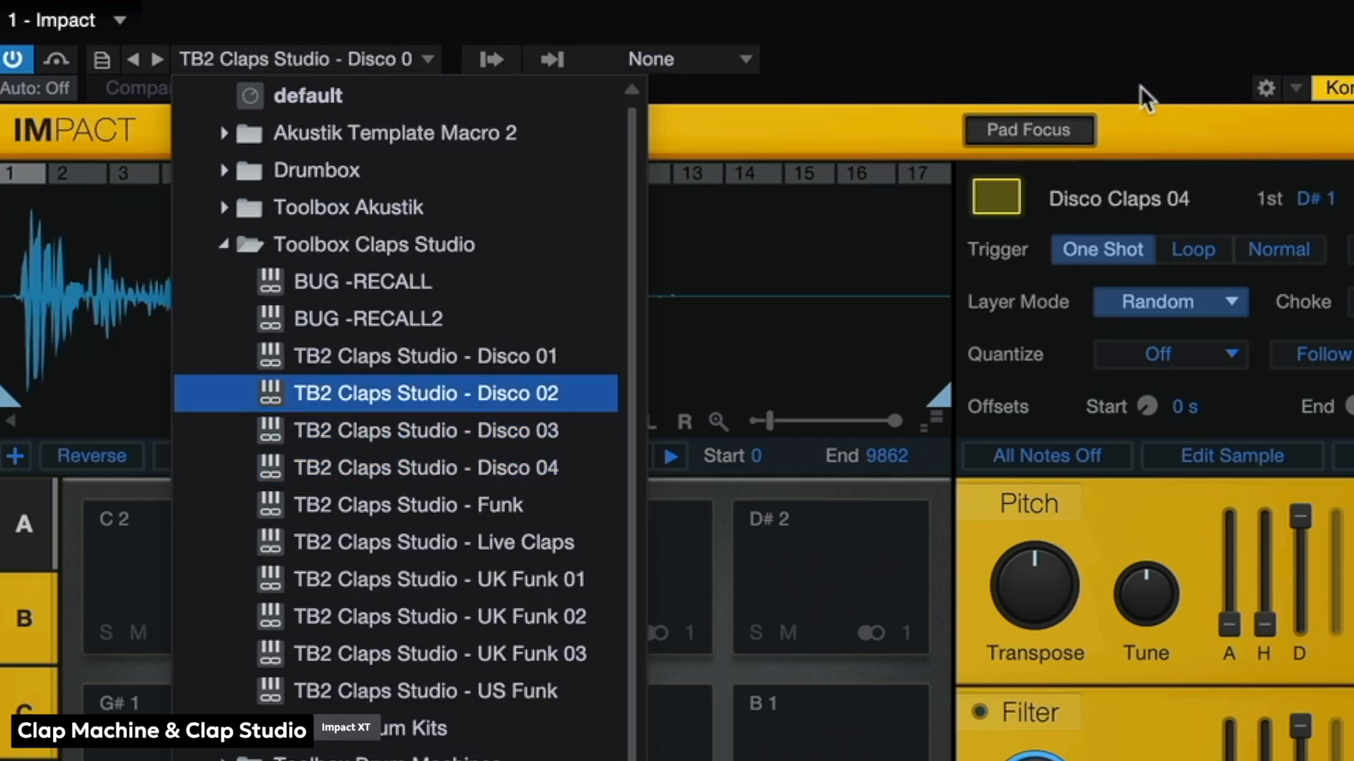
{"action": "left_click", "coordinate": [1141, 57]}
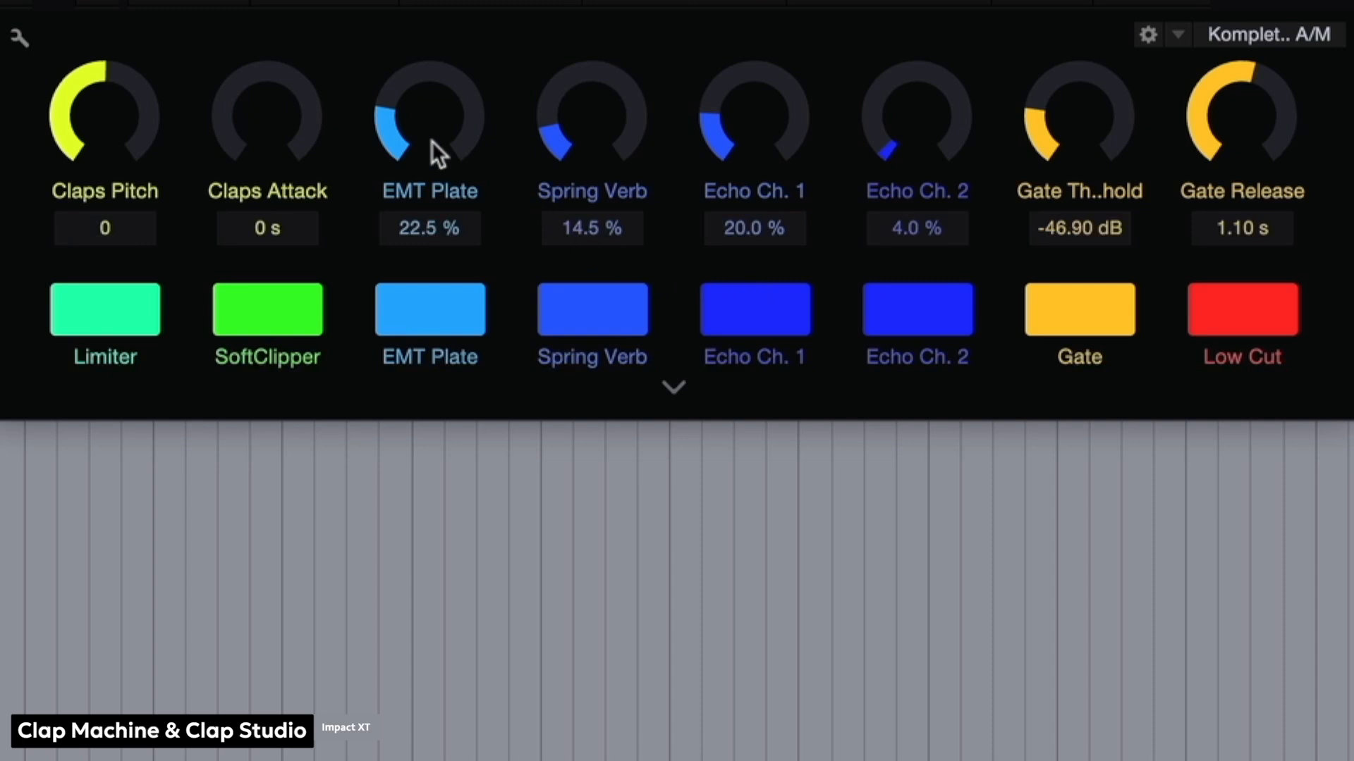
- Set the Disco Claps 04 EMT Plate macro to 11.5 % and switch off EMT Plate and Spring Verb
{"action": "left_click_drag", "start_coordinate": [392, 135], "coordinate": [378, 152]}
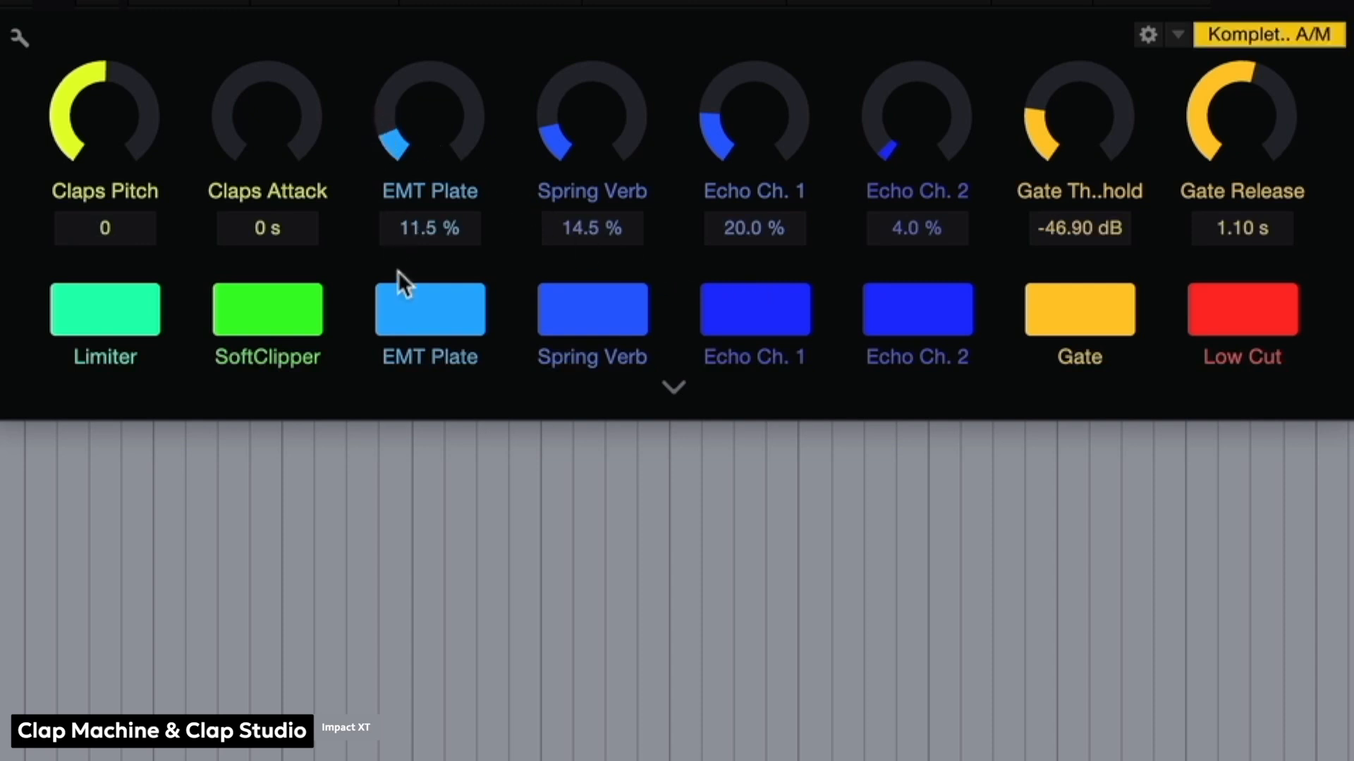
{"action": "left_click", "coordinate": [427, 302]}
{"action": "left_click", "coordinate": [578, 312]}
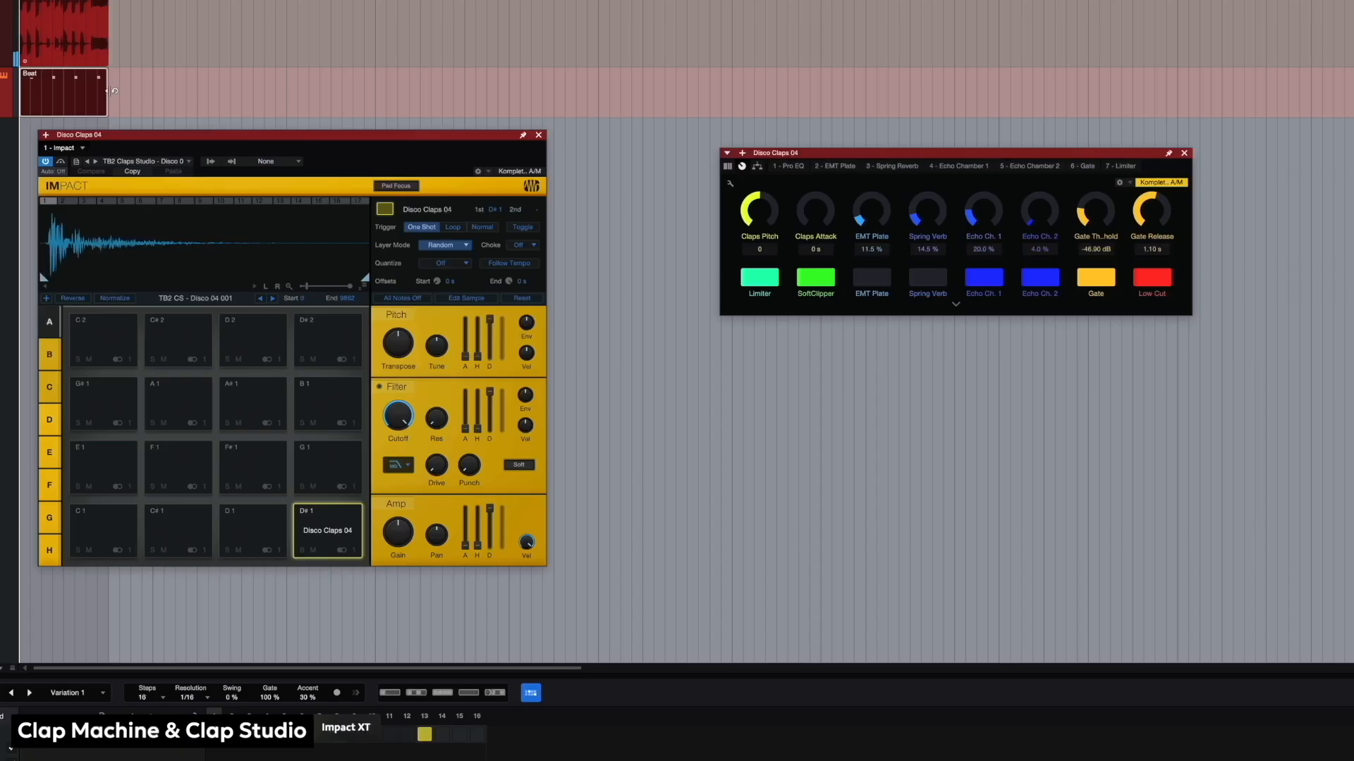
- Extend the Disco Claps 04 pattern past bar 24, transform the instrument track to audio without rendering inserts, and play it
{"action": "left_click_drag", "start_coordinate": [108, 96], "coordinate": [1352, 141]}
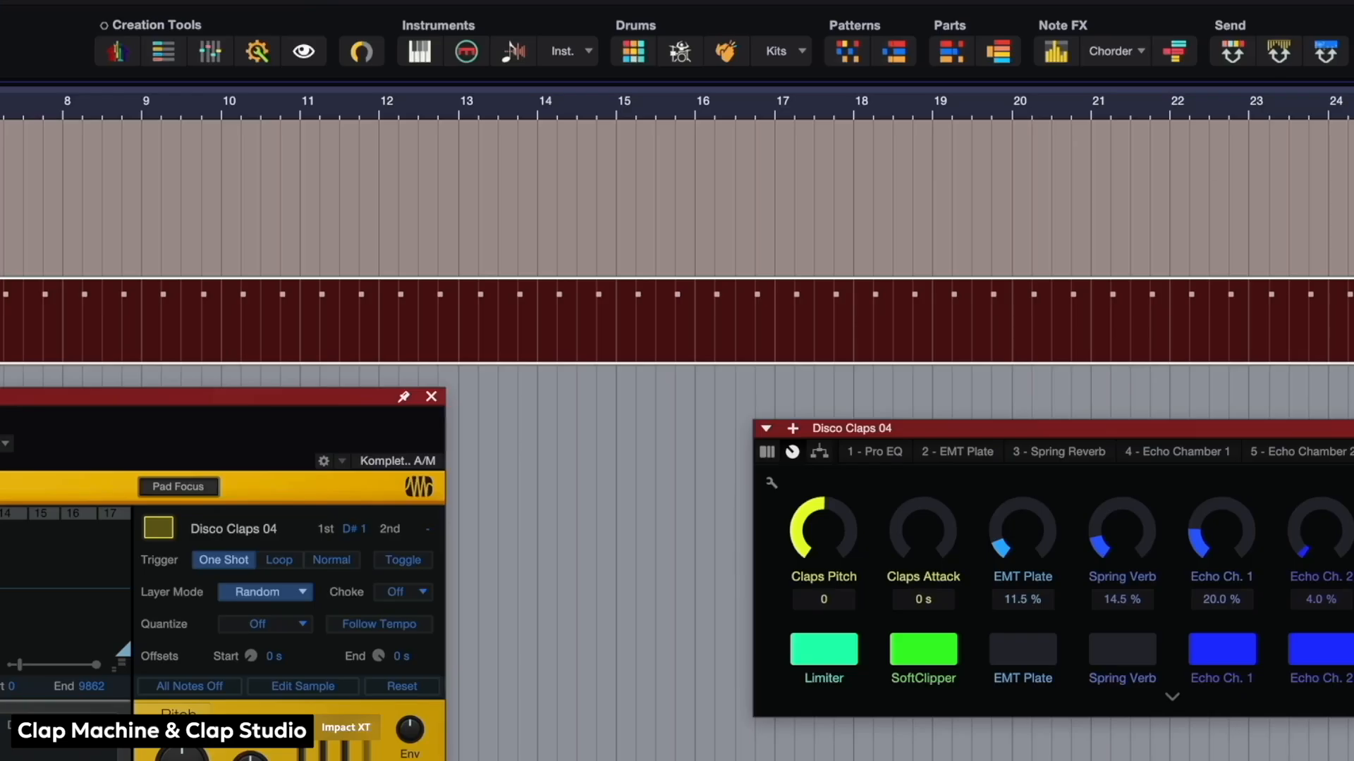
{"action": "left_click", "coordinate": [507, 52]}
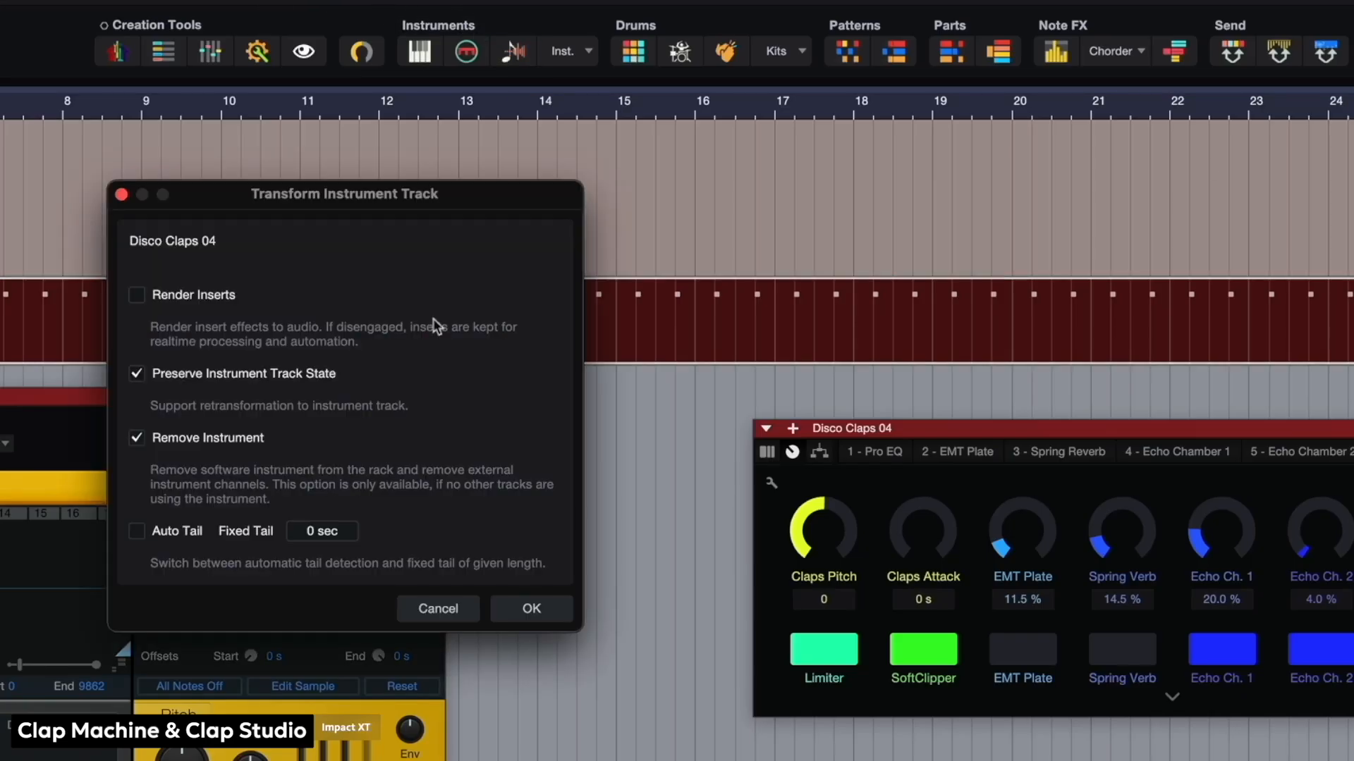
{"action": "left_click", "coordinate": [530, 610]}
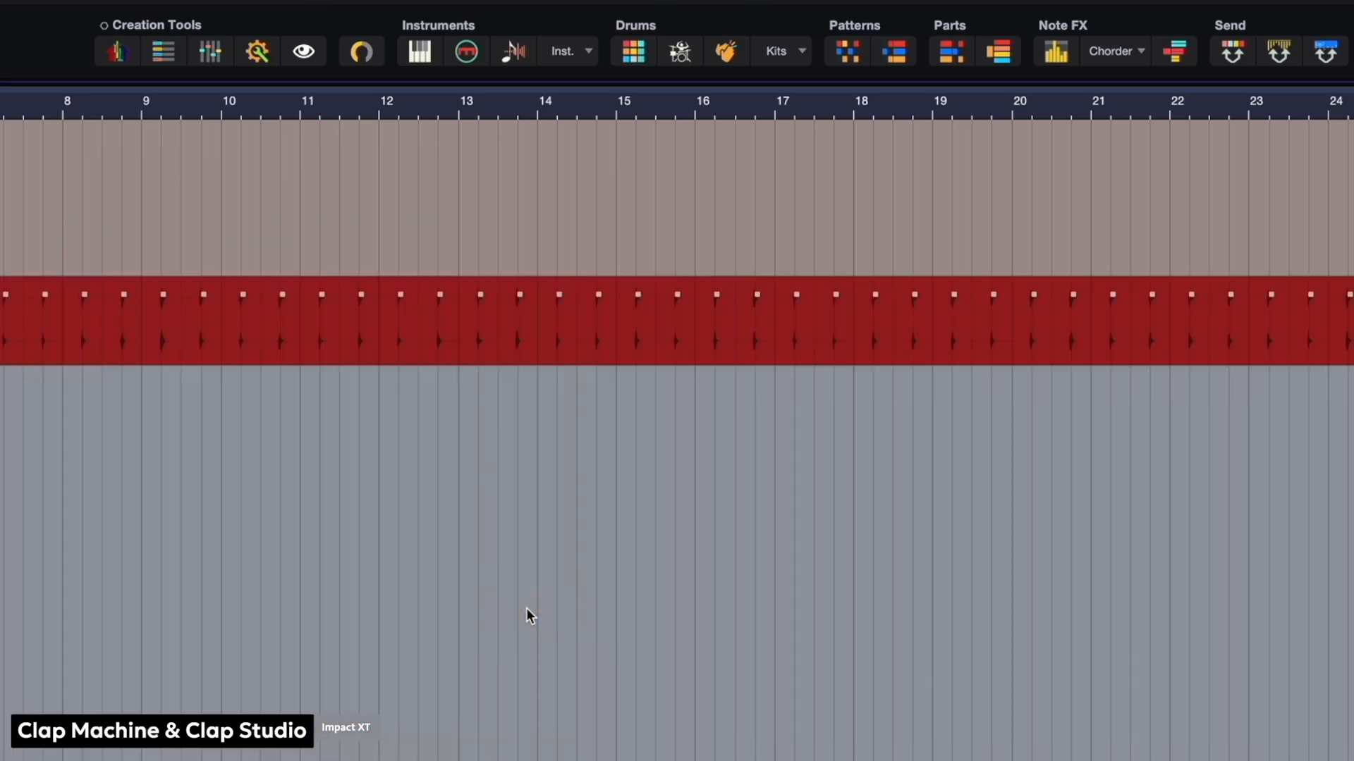
{"action": "key", "text": "space"}
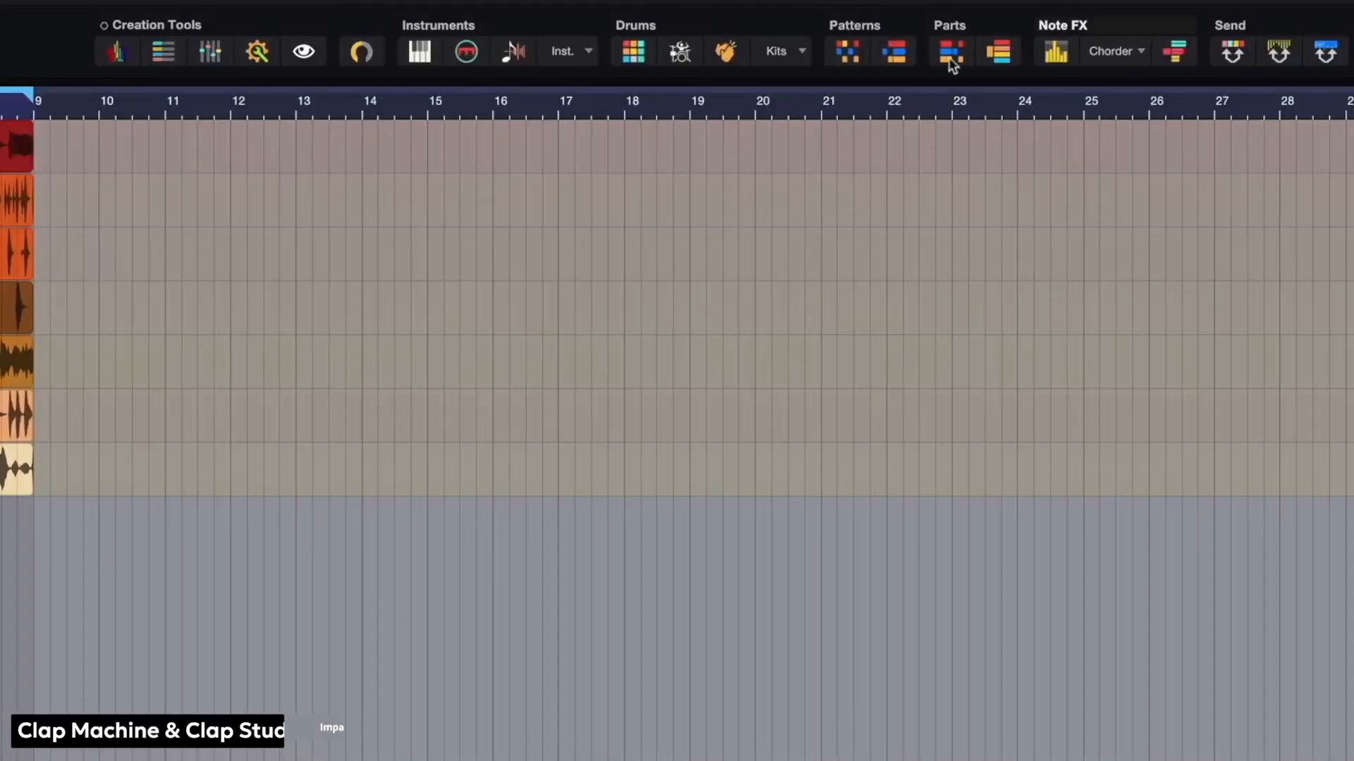
- Add the Kick Designer 2 instrument from the Designer Series kits
{"action": "left_click", "coordinate": [782, 50]}
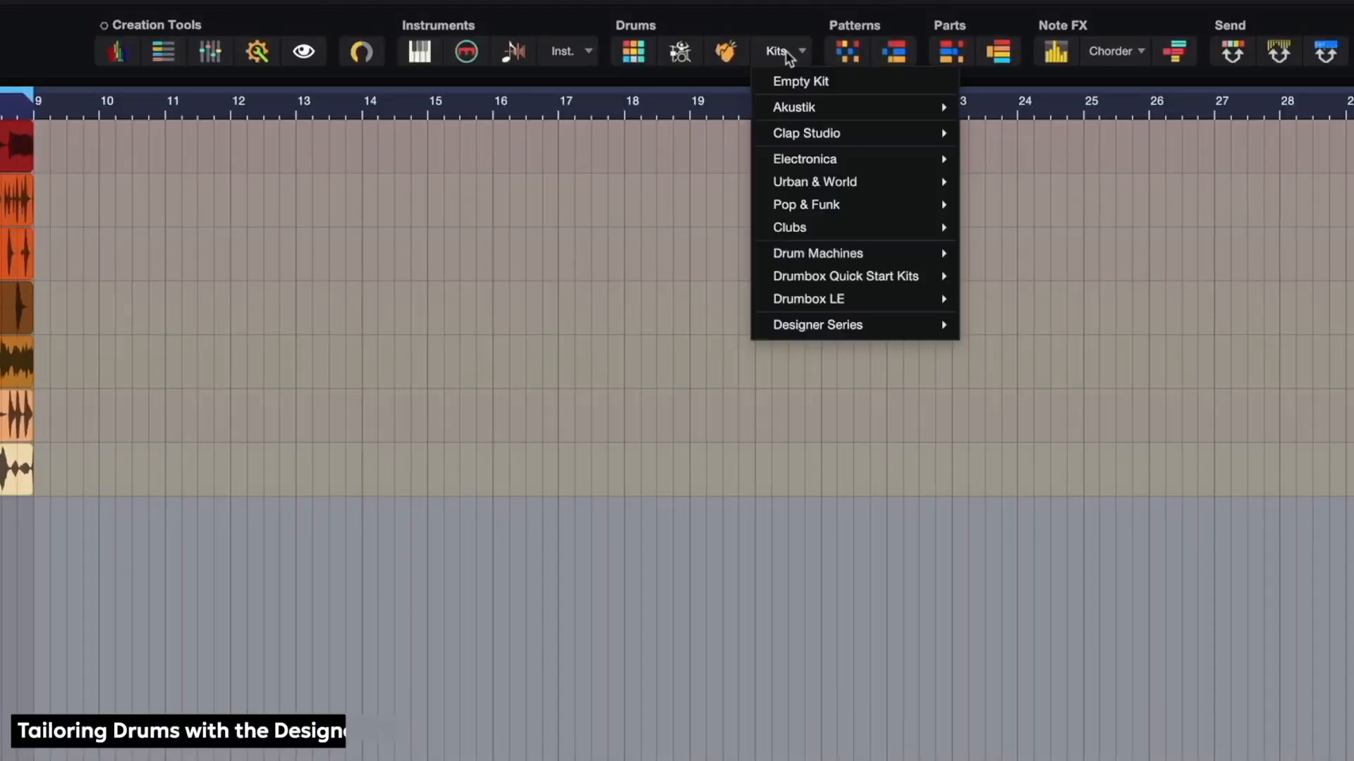
{"action": "mouse_move", "coordinate": [832, 327]}
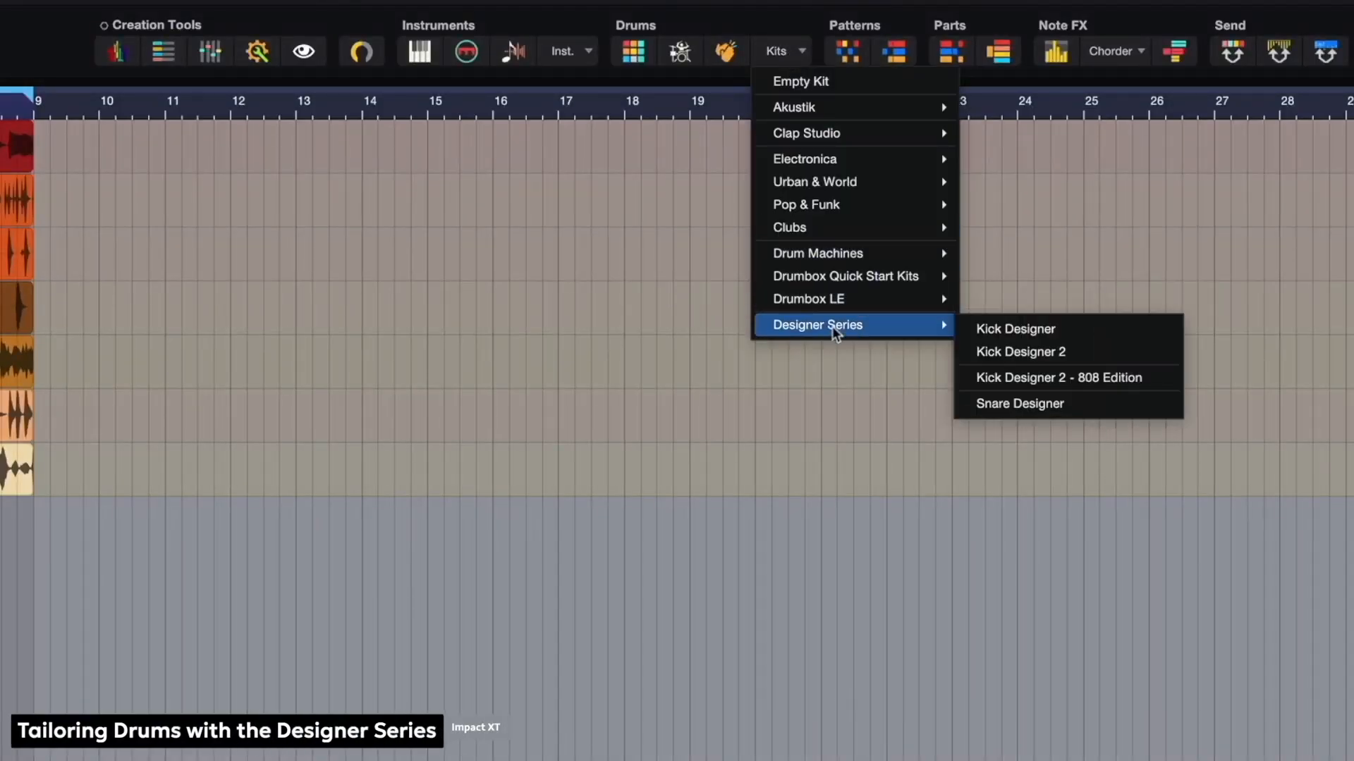
{"action": "left_click", "coordinate": [999, 351]}
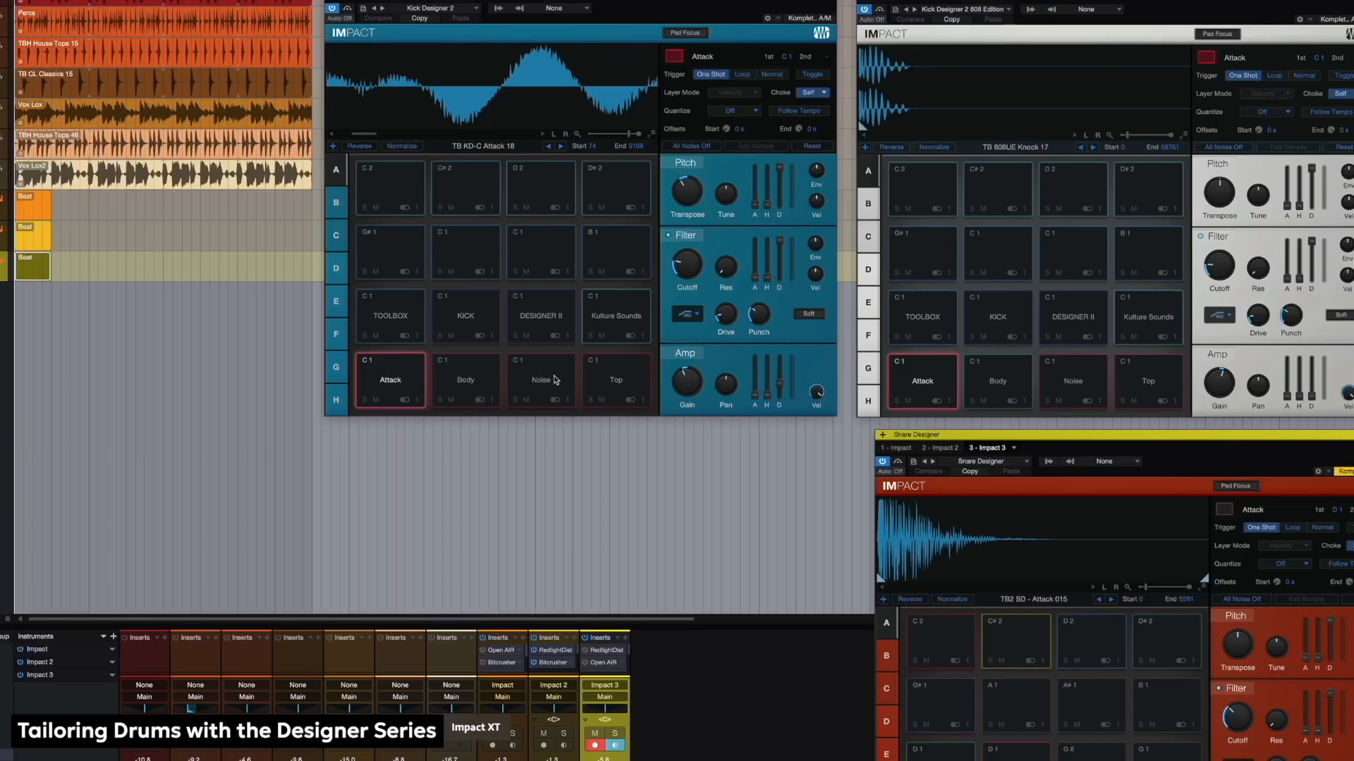
- Audition Kick Designer 2's layers by soloing Top, Noise and Body in turn and selecting the Attack layer
{"action": "left_click", "coordinate": [590, 400]}
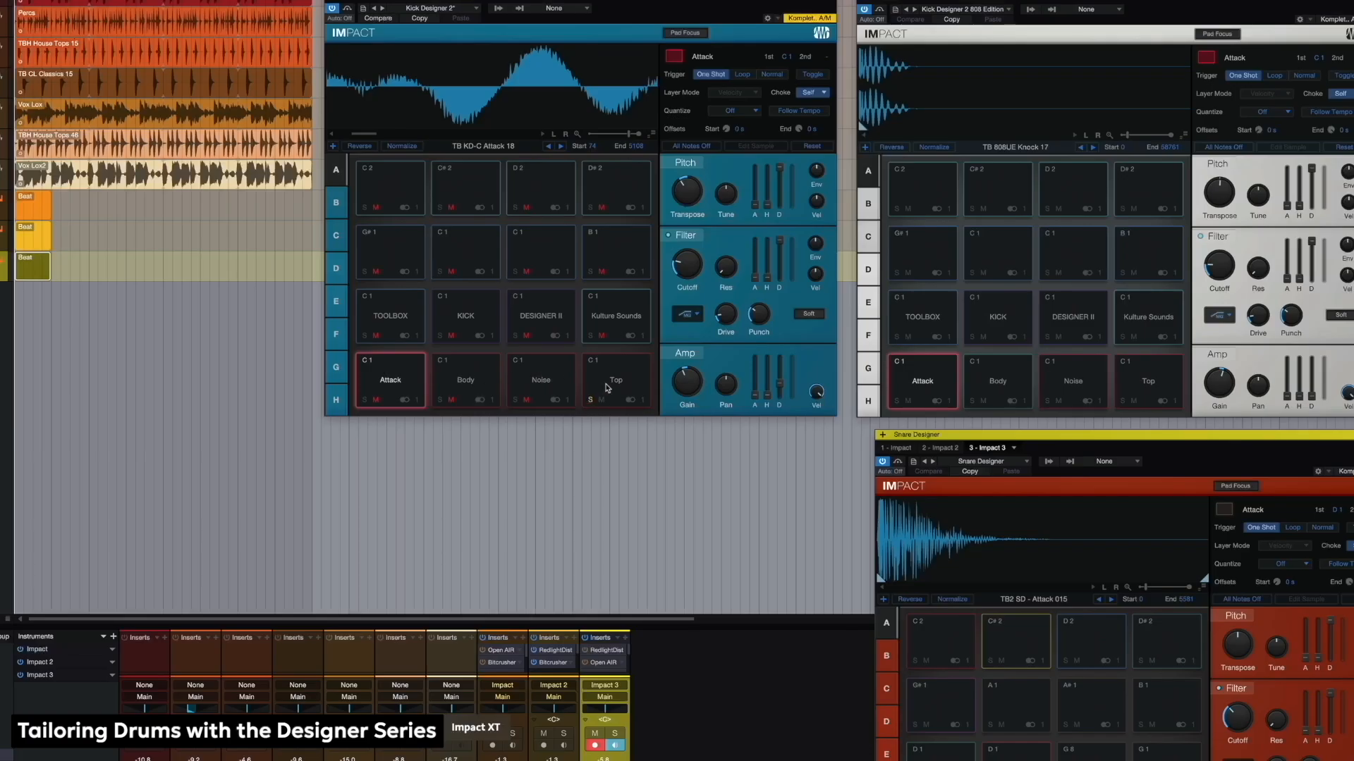
{"action": "left_click", "coordinate": [610, 385]}
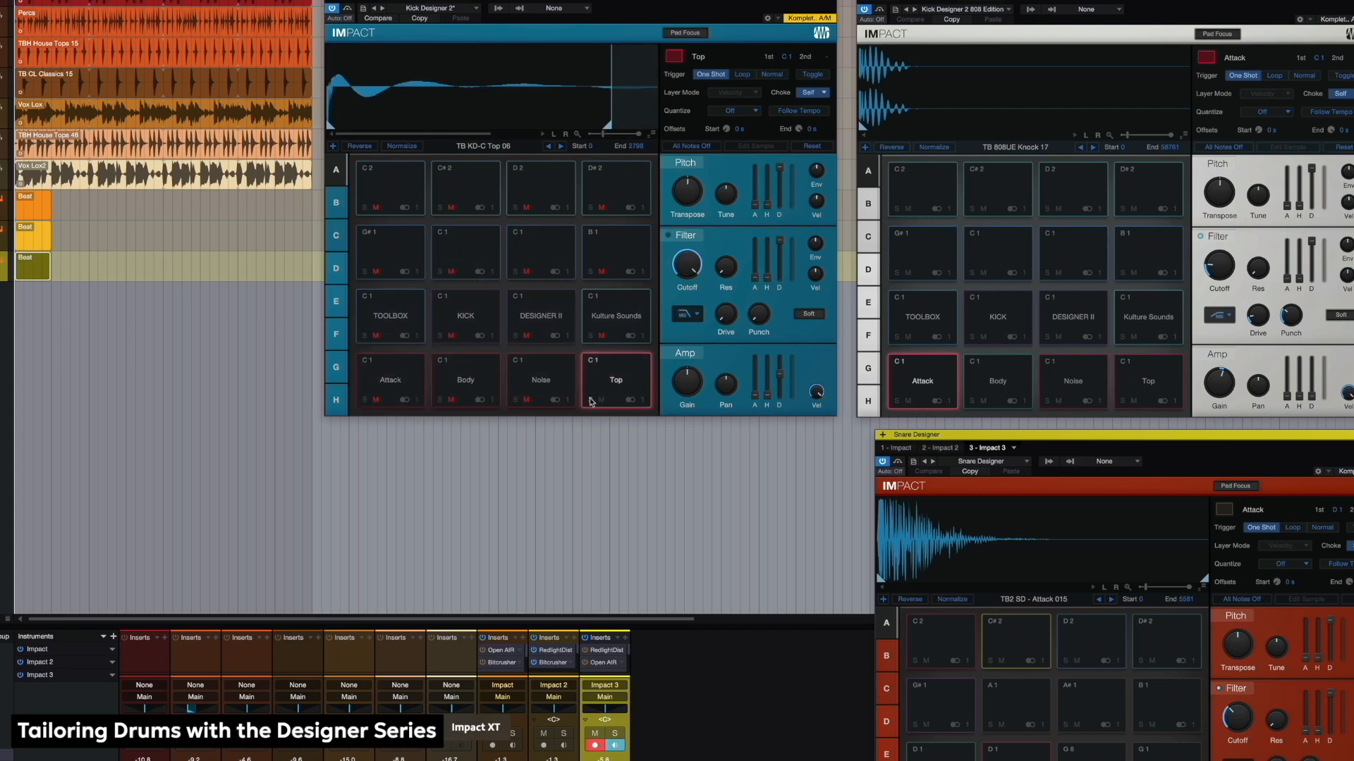
{"action": "left_click", "coordinate": [516, 400]}
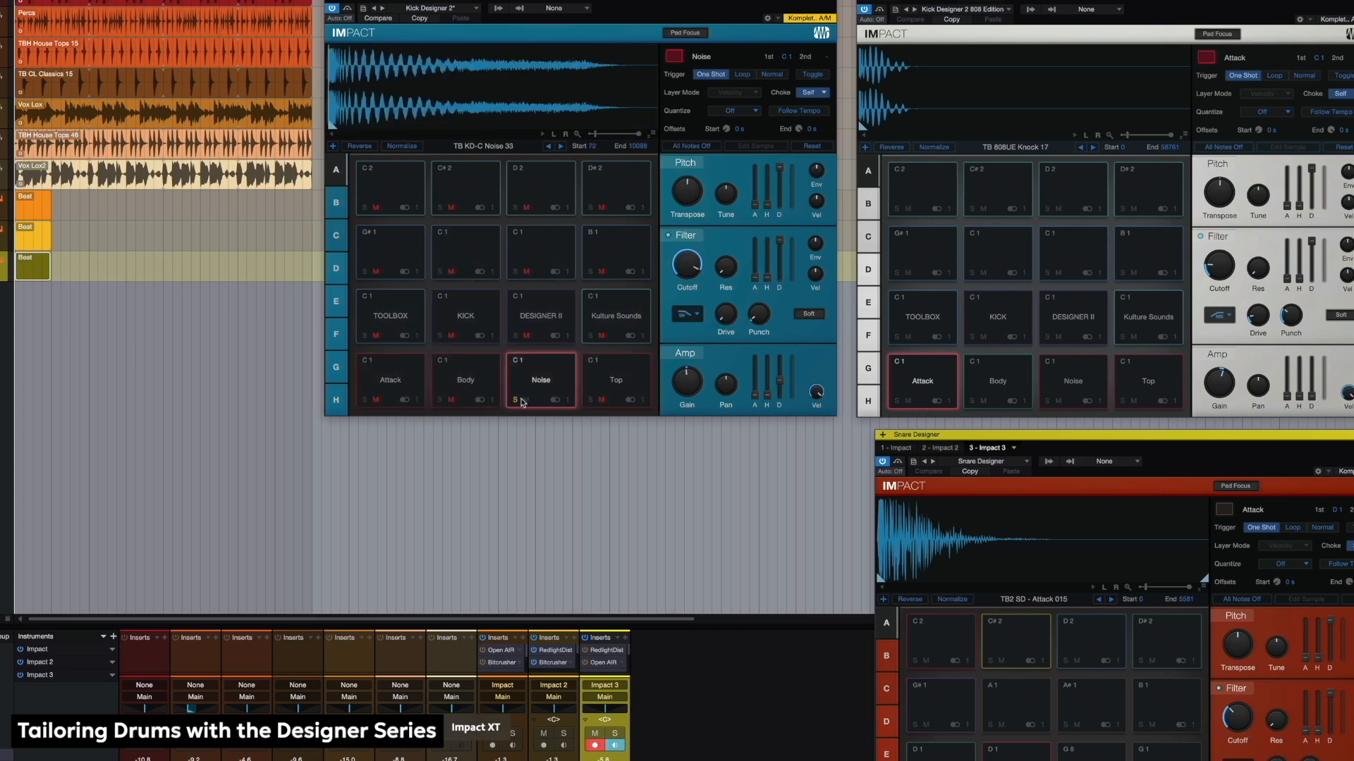
{"action": "left_click", "coordinate": [423, 371]}
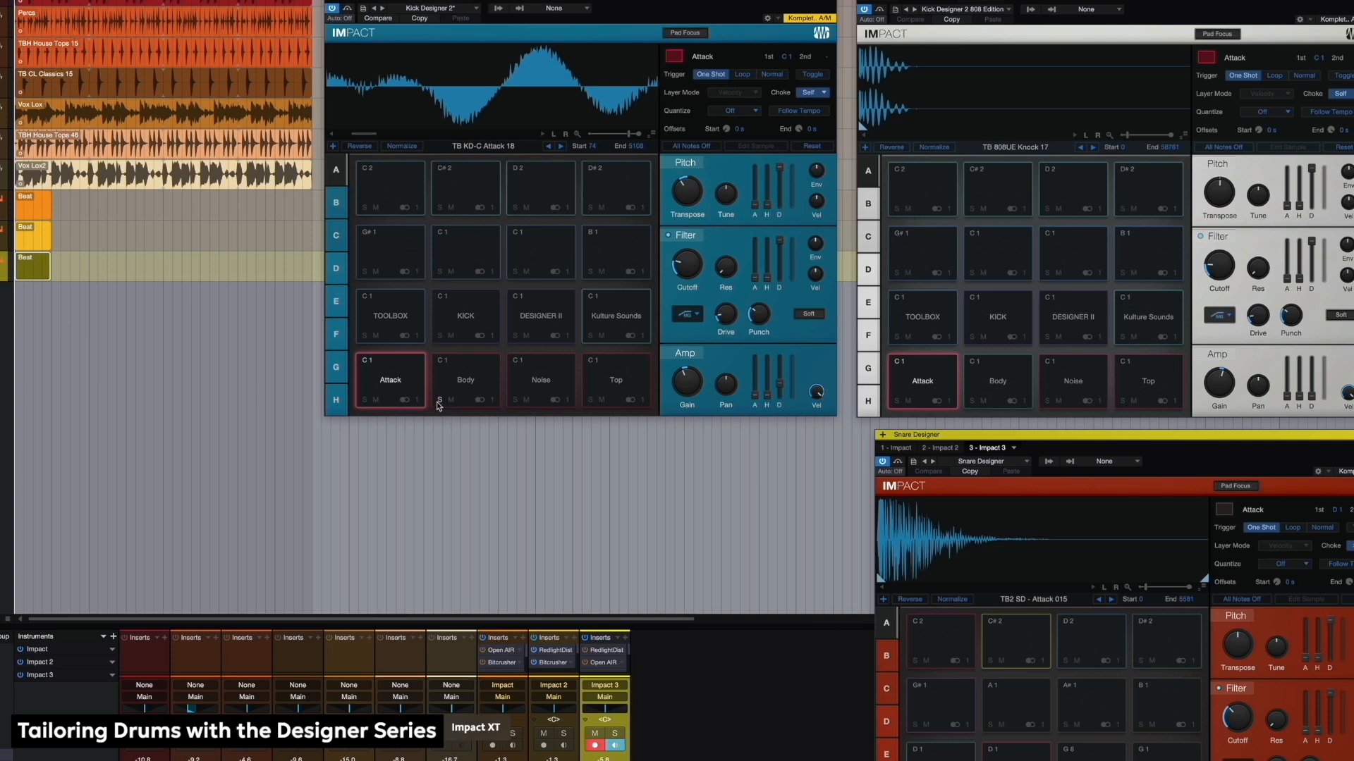
{"action": "left_click", "coordinate": [440, 400]}
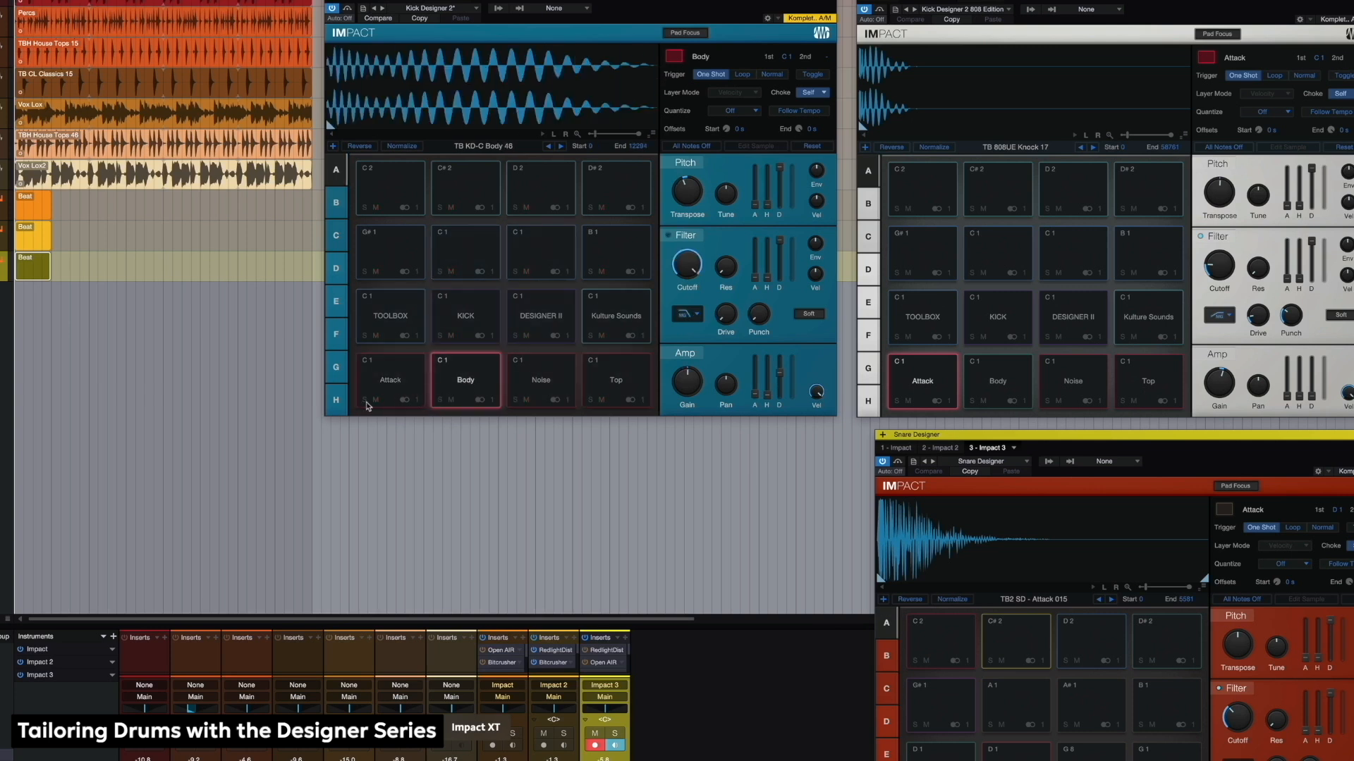
{"action": "left_click", "coordinate": [383, 373]}
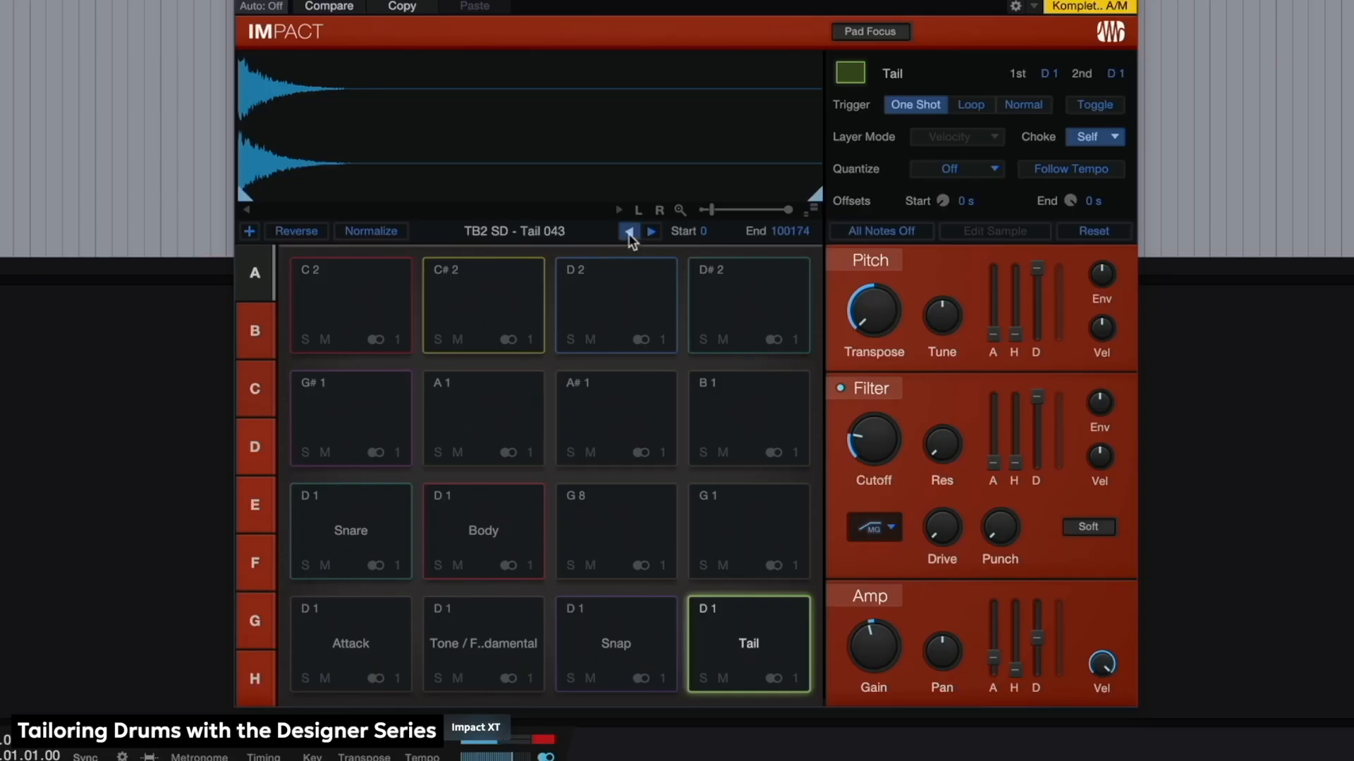
- Cycle backwards through the Tail layer's samples in the Snare Designer, starting from TB2 SD - Tail 043
{"action": "left_click", "coordinate": [628, 232]}
{"action": "left_click", "coordinate": [628, 232]}
{"action": "left_click", "coordinate": [628, 232]}
{"action": "left_click", "coordinate": [628, 232]}
{"action": "left_click", "coordinate": [628, 232]}
{"action": "left_click", "coordinate": [628, 232]}
{"action": "left_click", "coordinate": [628, 232]}
{"action": "left_click", "coordinate": [628, 232]}
{"action": "left_click", "coordinate": [628, 232]}
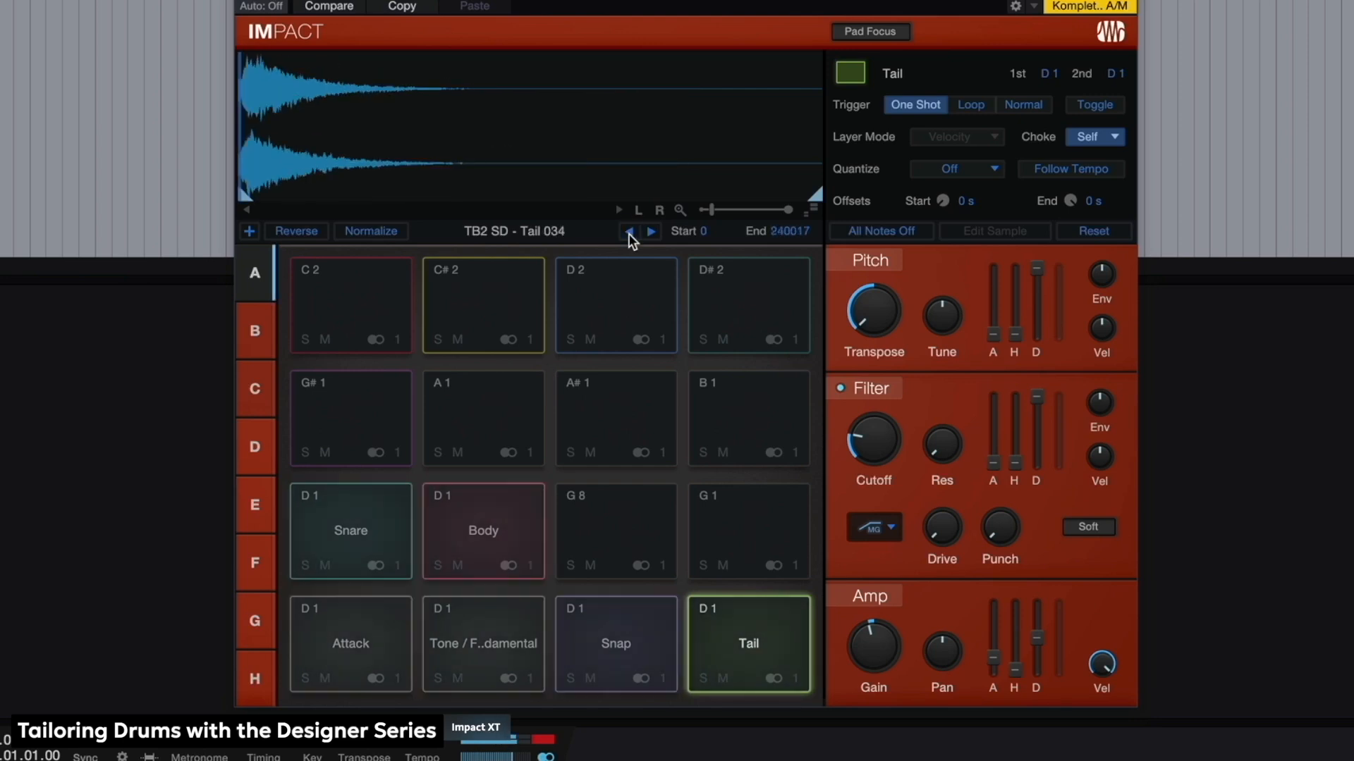
{"action": "left_click", "coordinate": [628, 232]}
{"action": "left_click", "coordinate": [628, 232]}
{"action": "left_click", "coordinate": [628, 232]}
{"action": "left_click", "coordinate": [628, 232]}
{"action": "left_click", "coordinate": [629, 232]}
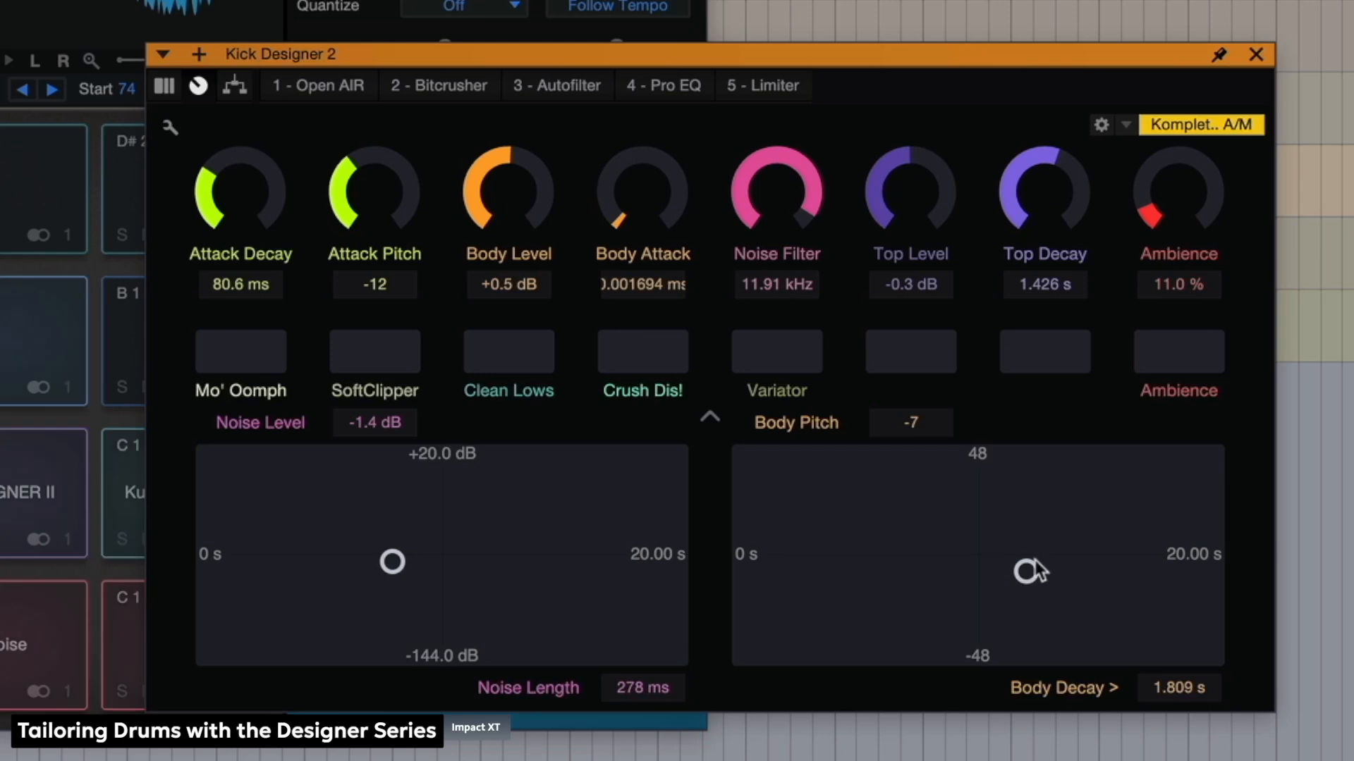
- Set Kick Designer 2's Body Pitch to -2 and Body Decay to 3.419 s, and switch on Clean Lows and Crush Dis!
{"action": "left_click_drag", "start_coordinate": [1043, 571], "coordinate": [1083, 560]}
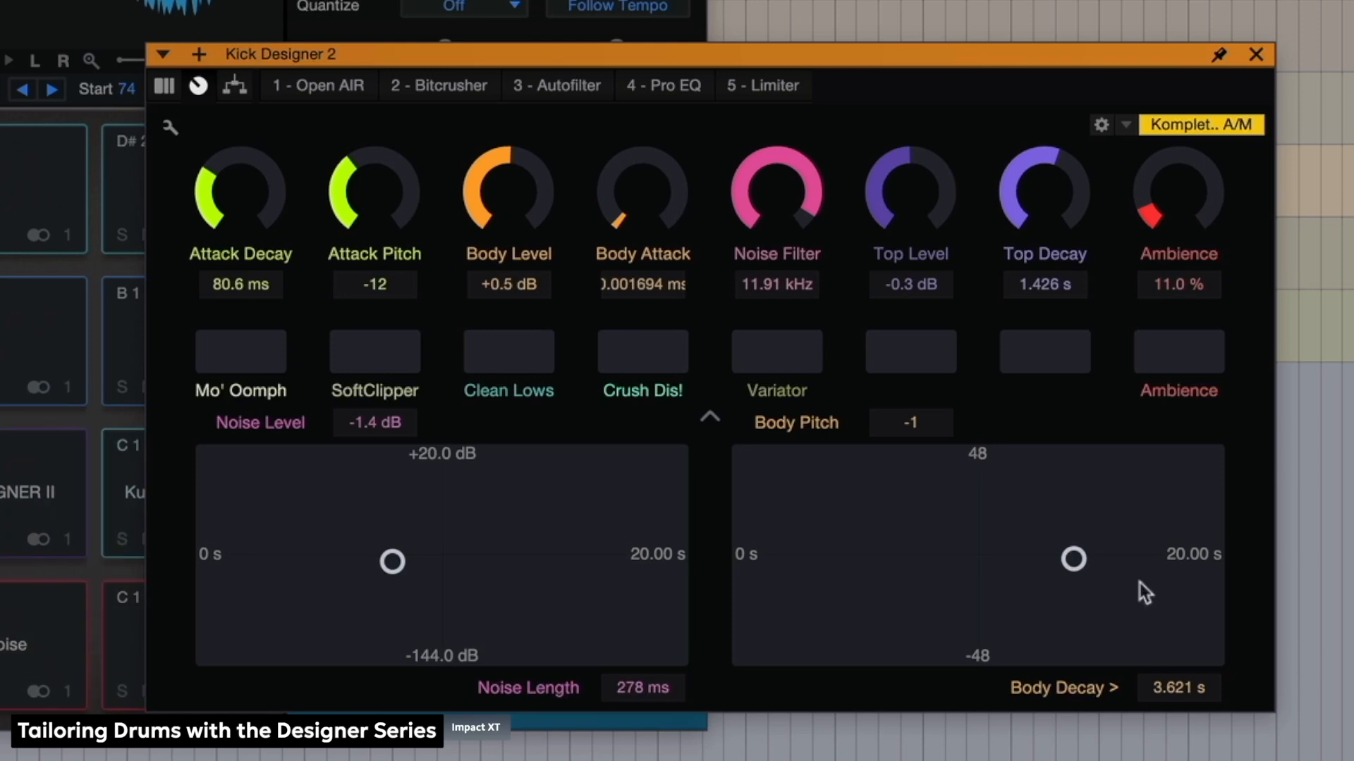
{"action": "mouse_move", "coordinate": [1077, 563]}
{"action": "left_mouse_down"}
{"action": "mouse_move", "coordinate": [1061, 586]}
{"action": "mouse_move", "coordinate": [1068, 565]}
{"action": "mouse_move", "coordinate": [1056, 561]}
{"action": "mouse_move", "coordinate": [1070, 561]}
{"action": "left_mouse_up"}
{"action": "left_click", "coordinate": [640, 363]}
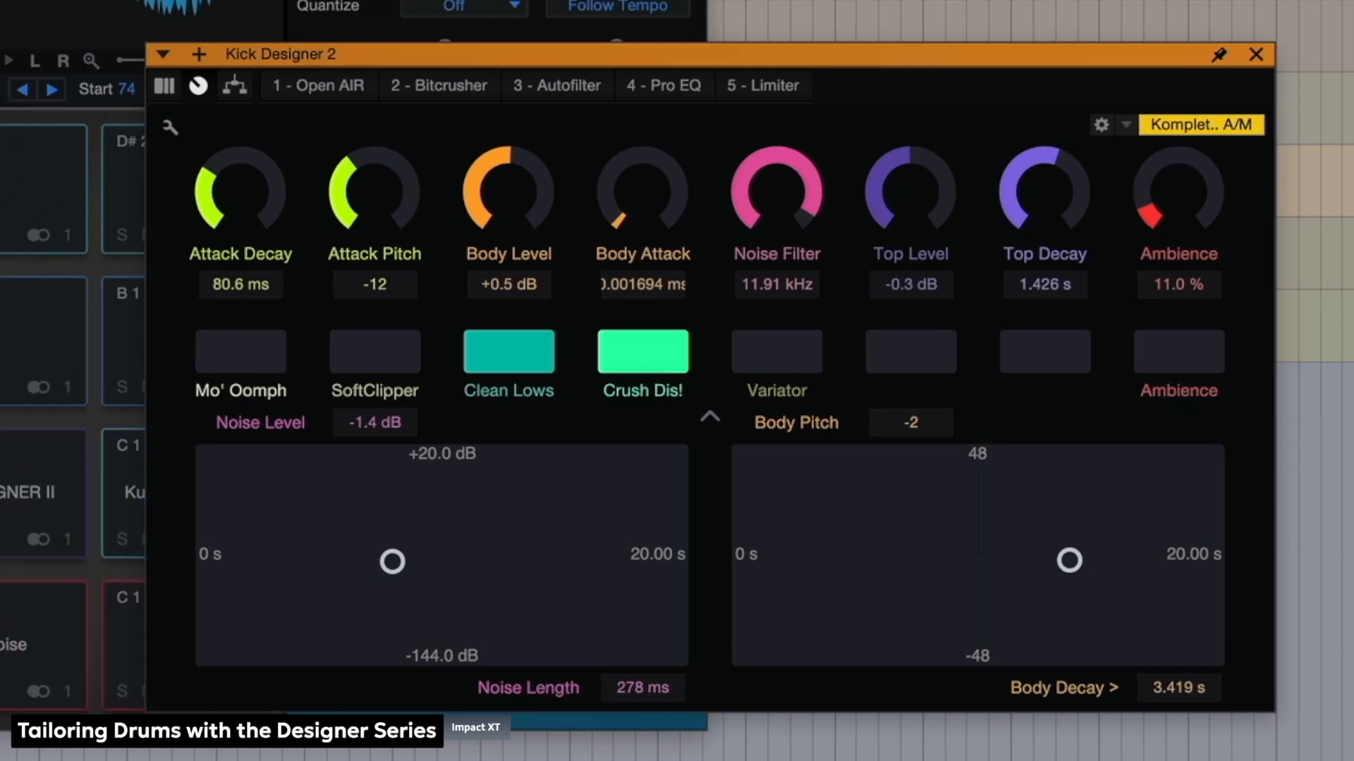
- Lower Kick Designer 2's Body Pitch to -9 and Body Decay to 1.770 s, and fine-tune both slightly upwards
{"action": "left_click_drag", "start_coordinate": [1070, 568], "coordinate": [1052, 572]}
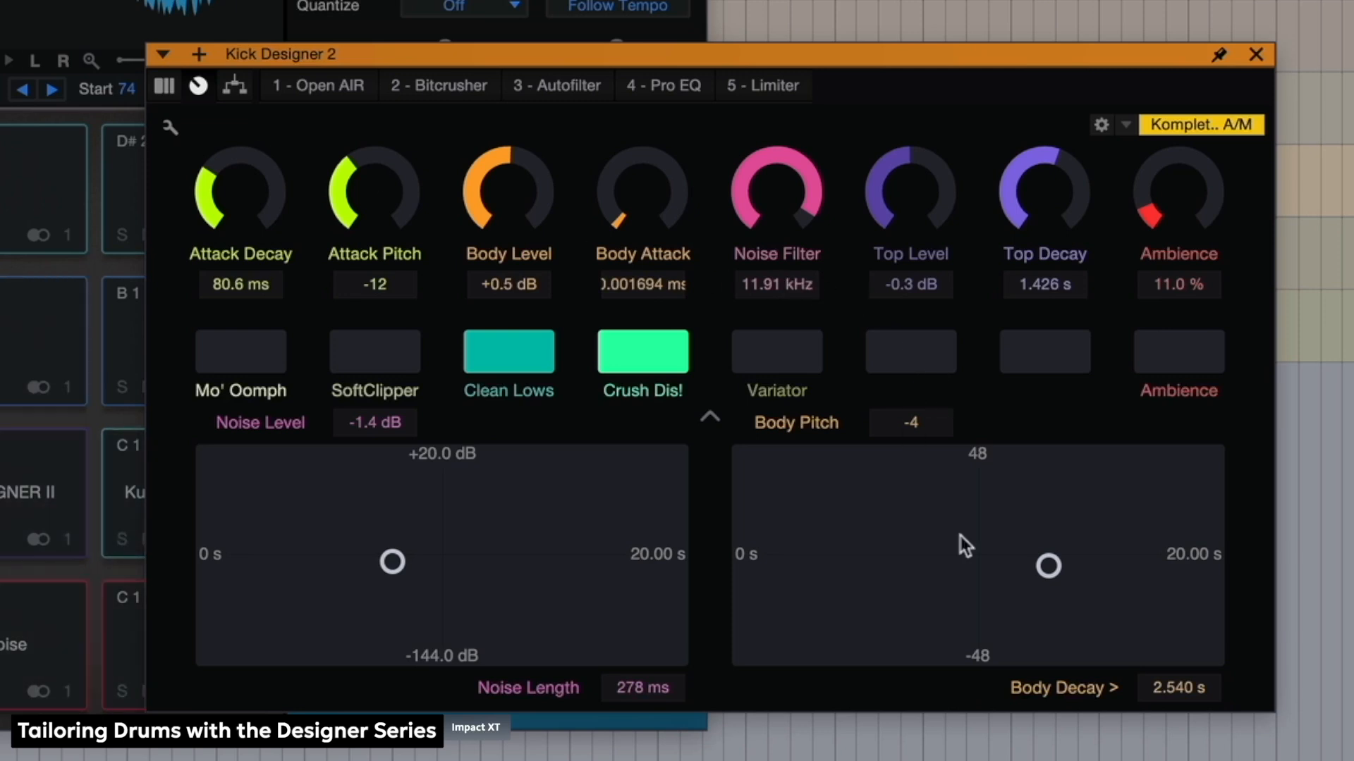
{"action": "left_click_drag", "start_coordinate": [1049, 569], "coordinate": [1024, 577]}
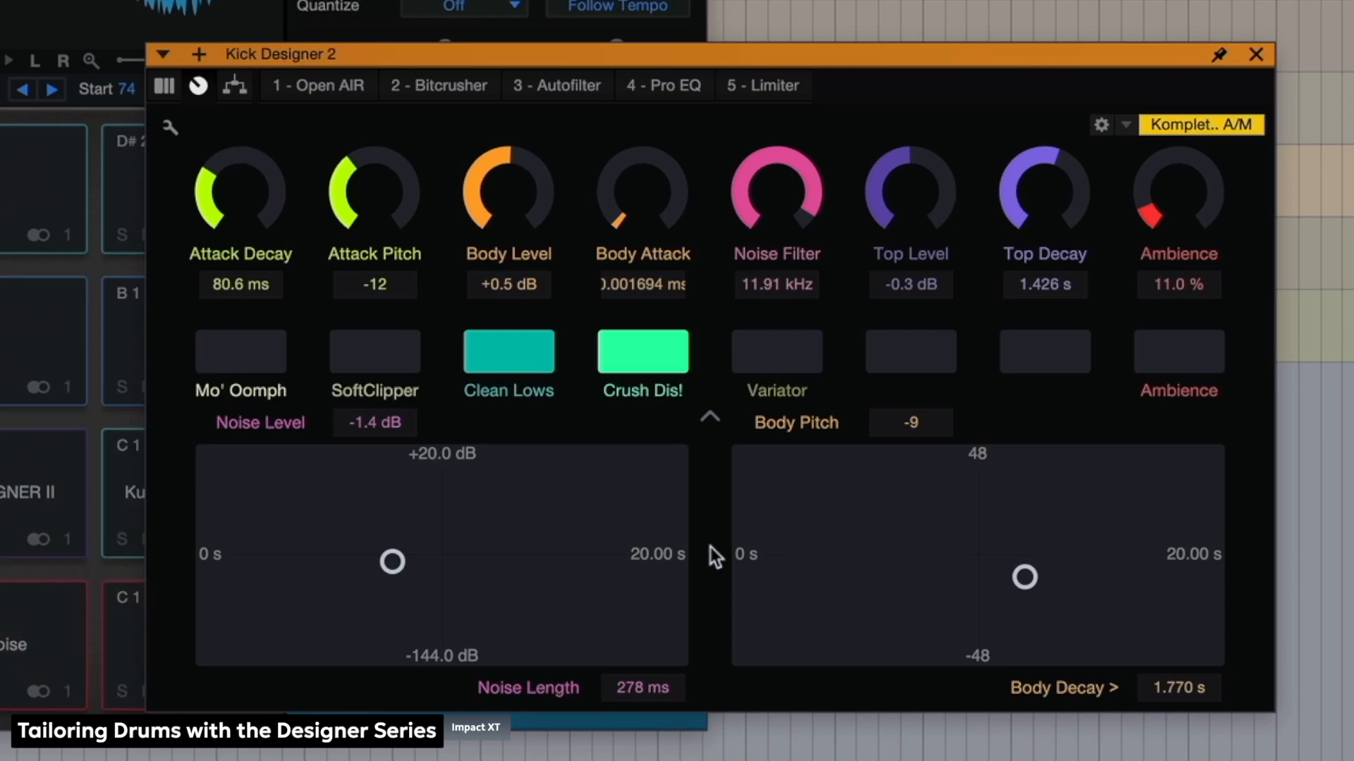
{"action": "mouse_move", "coordinate": [1026, 579]}
{"action": "left_mouse_down"}
{"action": "mouse_move", "coordinate": [958, 566]}
{"action": "mouse_move", "coordinate": [931, 586]}
{"action": "mouse_move", "coordinate": [1030, 589]}
{"action": "mouse_move", "coordinate": [1037, 577]}
{"action": "left_mouse_up"}
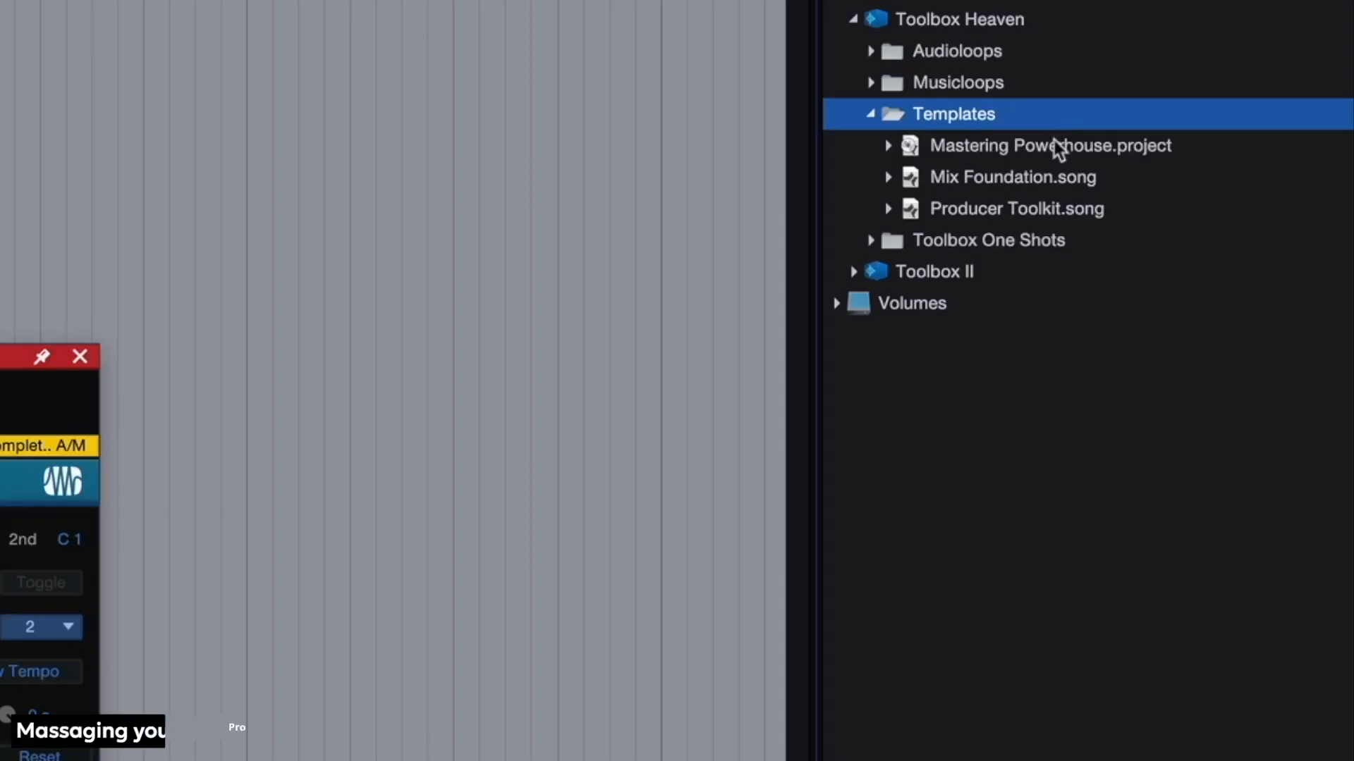
- Open the Mastering Powerhouse project from the Toolbox Heaven templates and show the master channel's macro controls
{"action": "left_click", "coordinate": [1052, 145]}
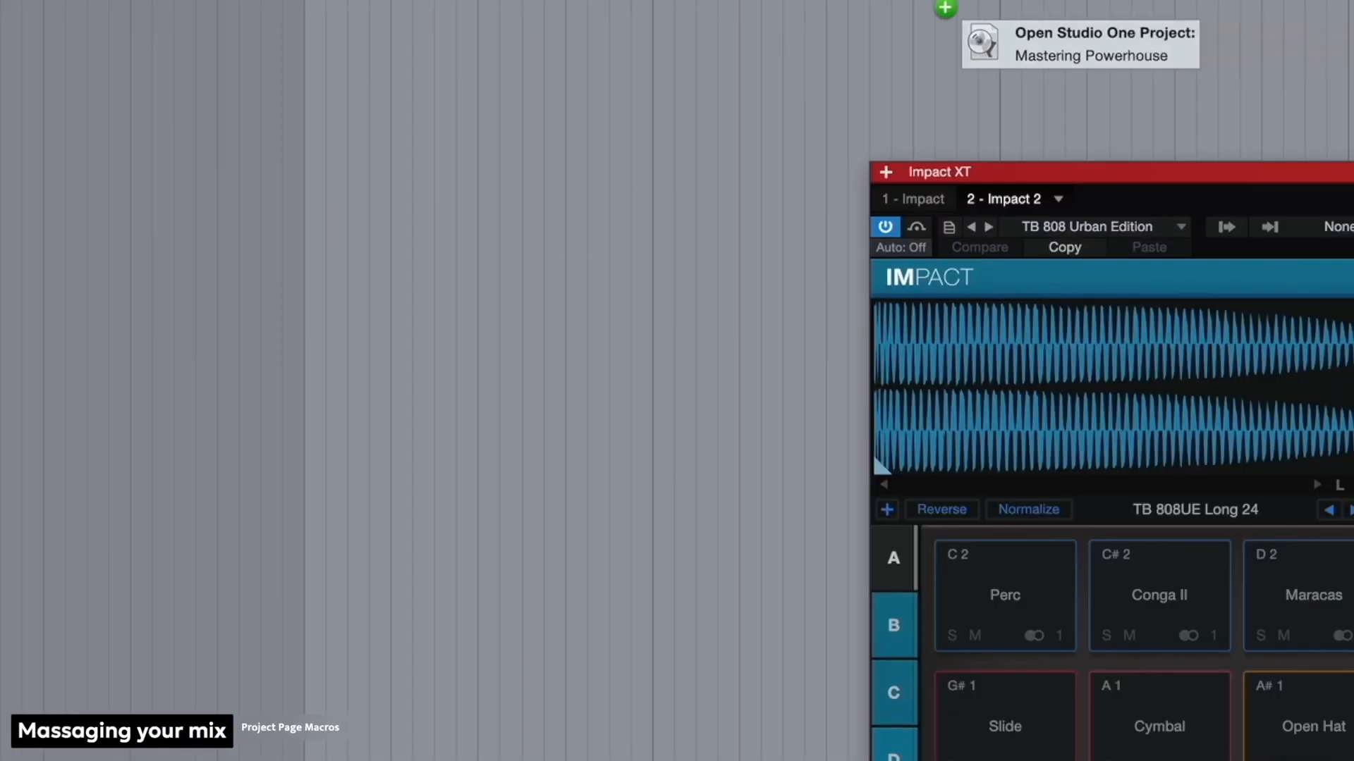
{"action": "left_click_drag", "start_coordinate": [945, 9], "coordinate": [874, 8]}
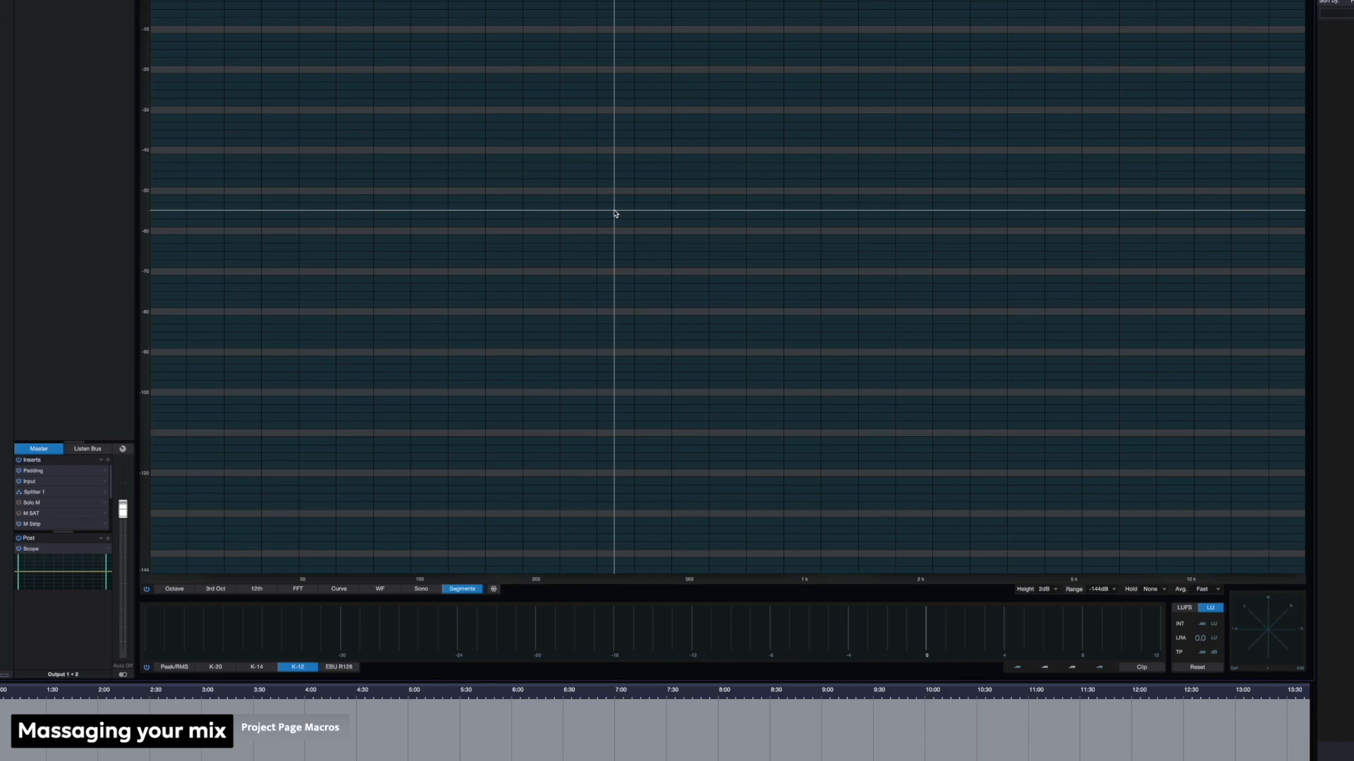
{"action": "mouse_move", "coordinate": [628, 213]}
{"action": "left_click", "coordinate": [123, 448]}
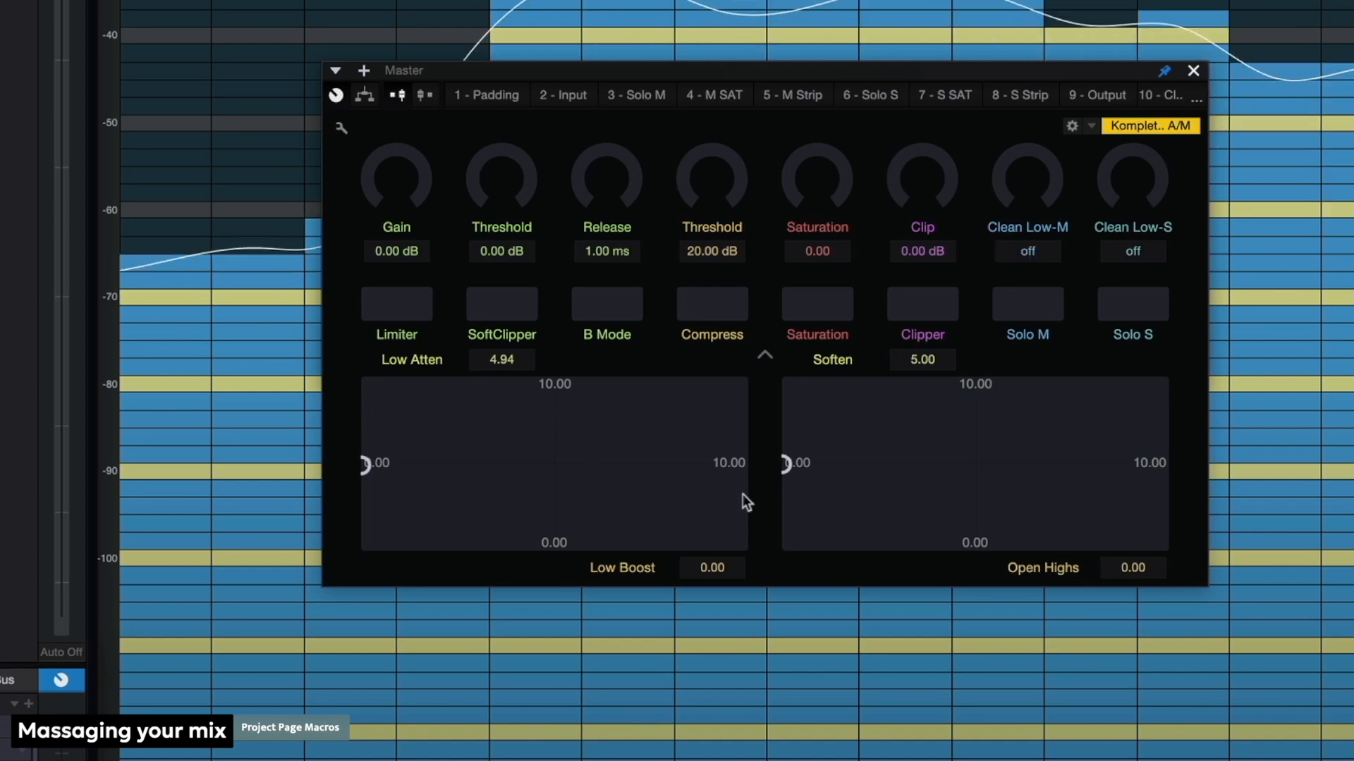
- On the master macros, set Soften 7.75, Open Highs 8.56, Low Atten 5.62, Low Boost 0.51, Clean Low-M 49 Hz and Clean Low-S 115 Hz
{"action": "left_click_drag", "start_coordinate": [790, 464], "coordinate": [1113, 418]}
{"action": "mouse_move", "coordinate": [366, 465]}
{"action": "left_mouse_down"}
{"action": "mouse_move", "coordinate": [387, 466]}
{"action": "mouse_move", "coordinate": [366, 498]}
{"action": "mouse_move", "coordinate": [385, 506]}
{"action": "mouse_move", "coordinate": [381, 455]}
{"action": "left_mouse_up"}
{"action": "left_click_drag", "start_coordinate": [1051, 181], "coordinate": [1028, 144]}
{"action": "left_click_drag", "start_coordinate": [1112, 168], "coordinate": [1129, 101]}
- Switch on the master's Limiter, Compress and Saturation, and set the Gain macro to 3.51 dB
{"action": "left_click", "coordinate": [413, 294]}
{"action": "left_click_drag", "start_coordinate": [400, 204], "coordinate": [409, 144]}
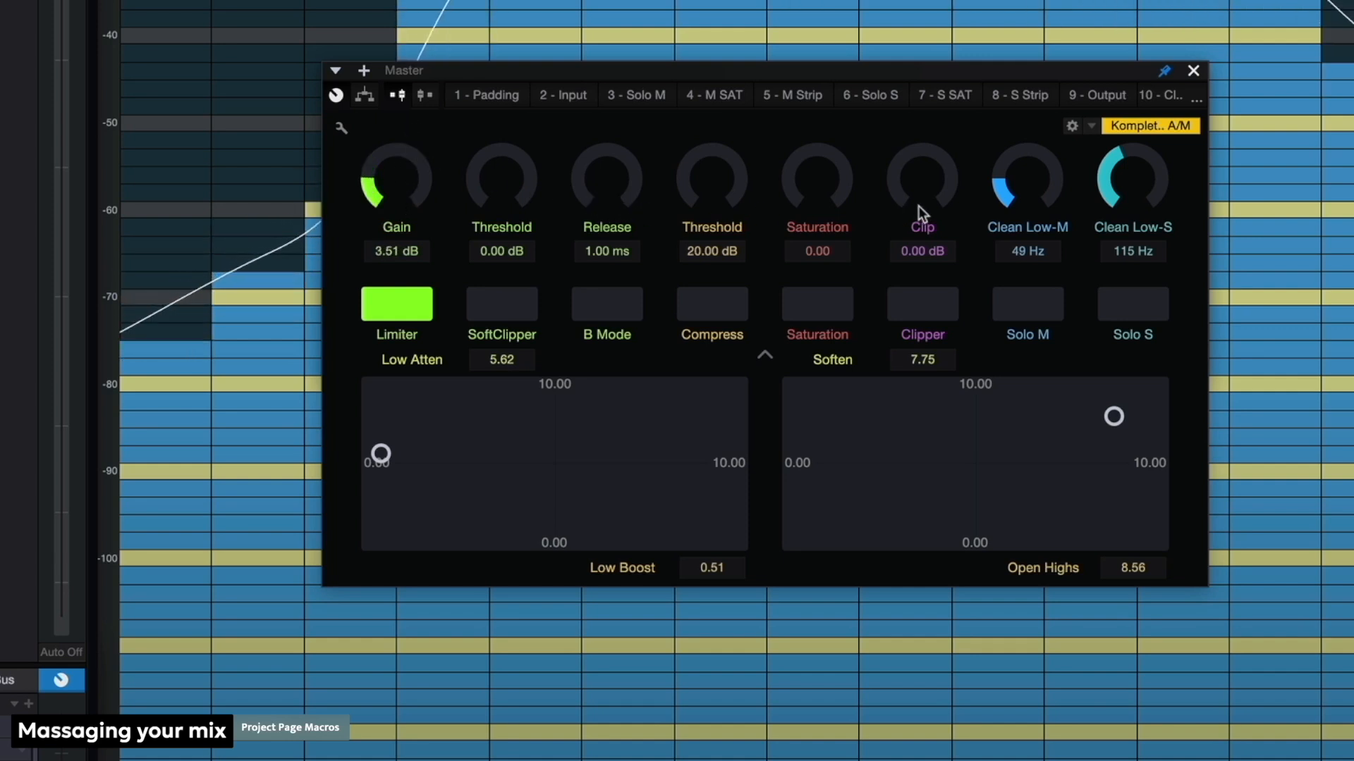
{"action": "left_click", "coordinate": [816, 299]}
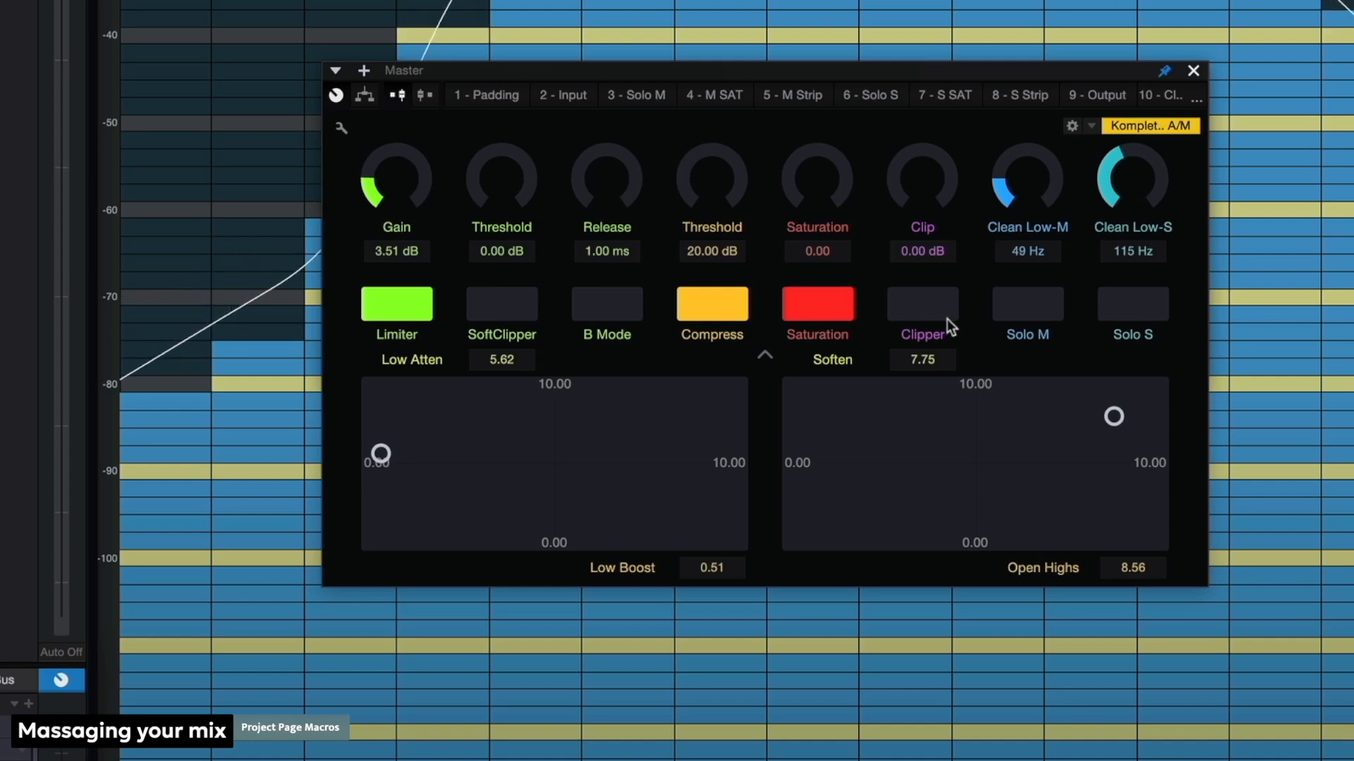
- On the master macros, set Saturation 0.83, compressor Threshold 12.40 dB, enable Clipper with Clip -1.80 dB, and enable SoftClipper with limiter Threshold -2.28 dB
{"action": "left_click_drag", "start_coordinate": [919, 206], "coordinate": [845, 125]}
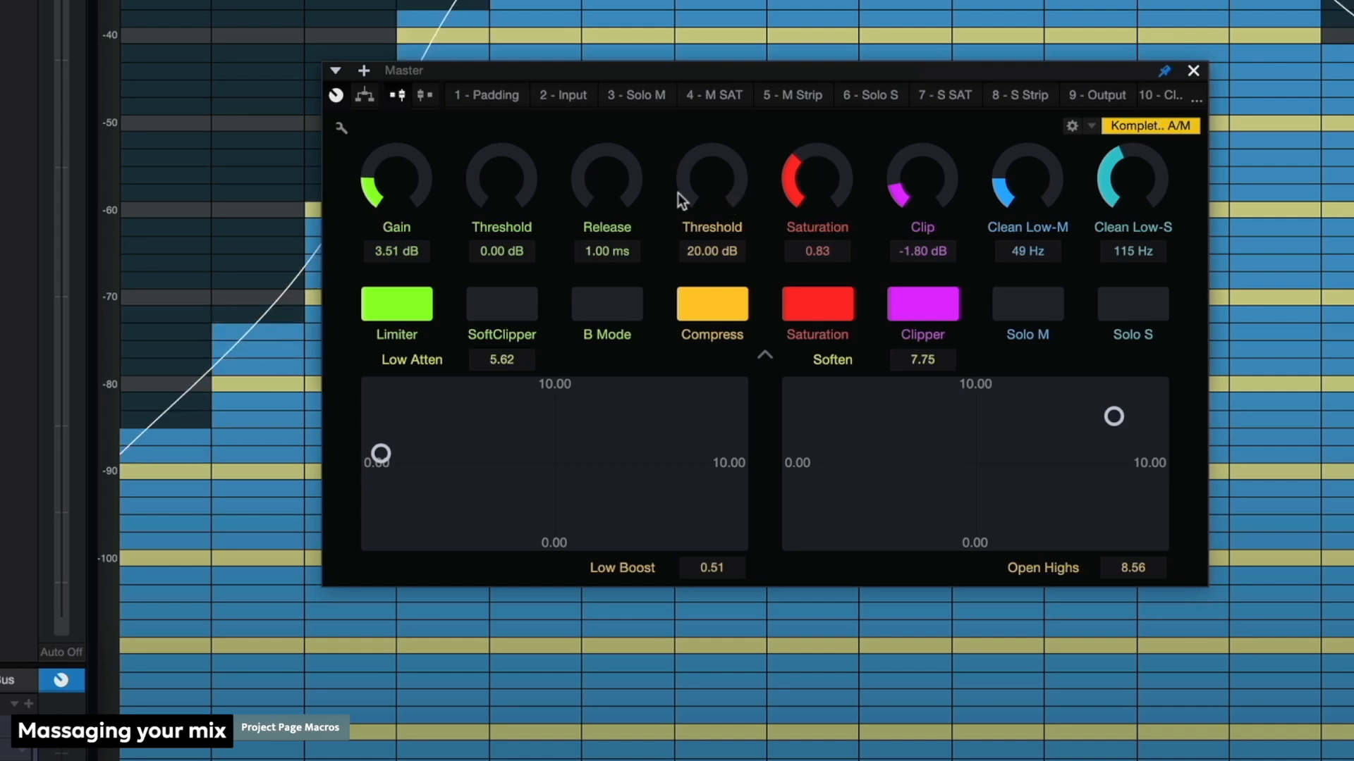
{"action": "left_click_drag", "start_coordinate": [678, 175], "coordinate": [694, 146]}
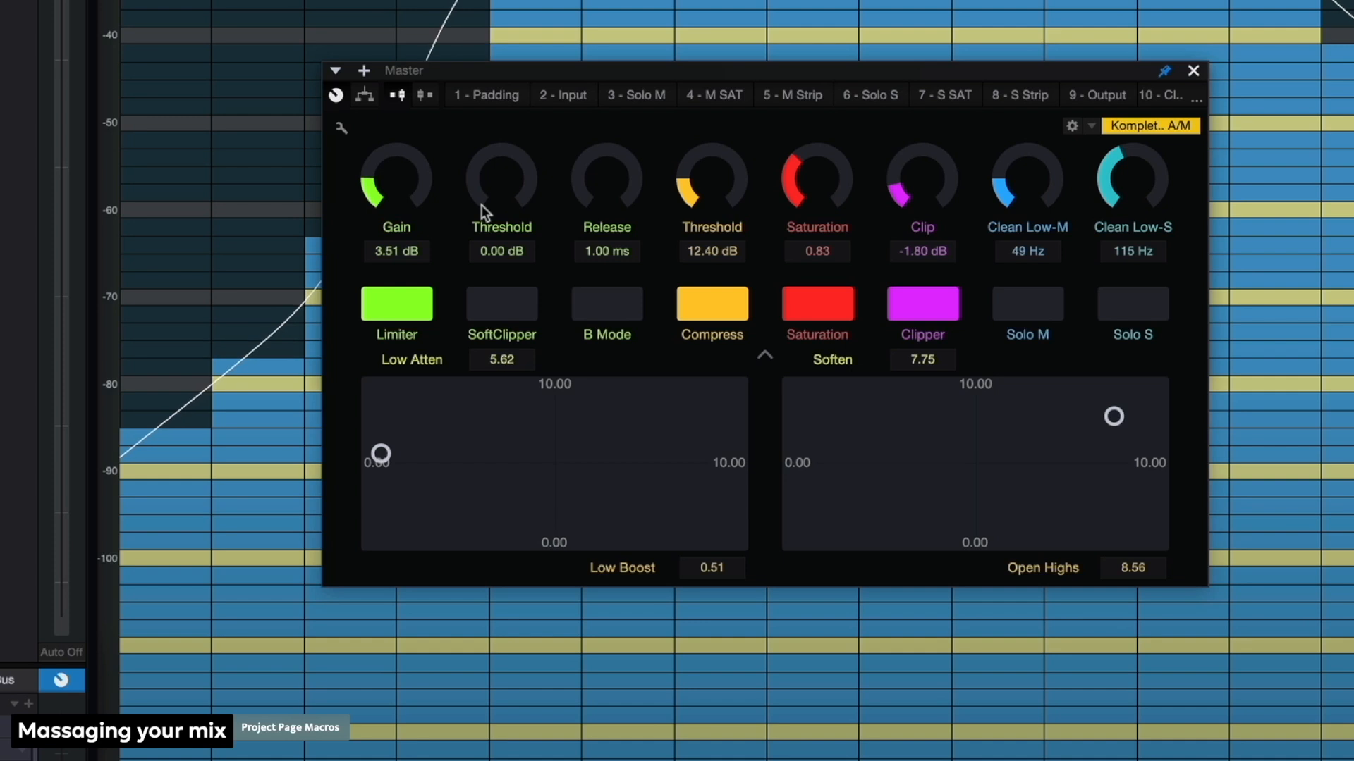
{"action": "left_click", "coordinate": [519, 314]}
{"action": "left_click_drag", "start_coordinate": [476, 187], "coordinate": [487, 160]}
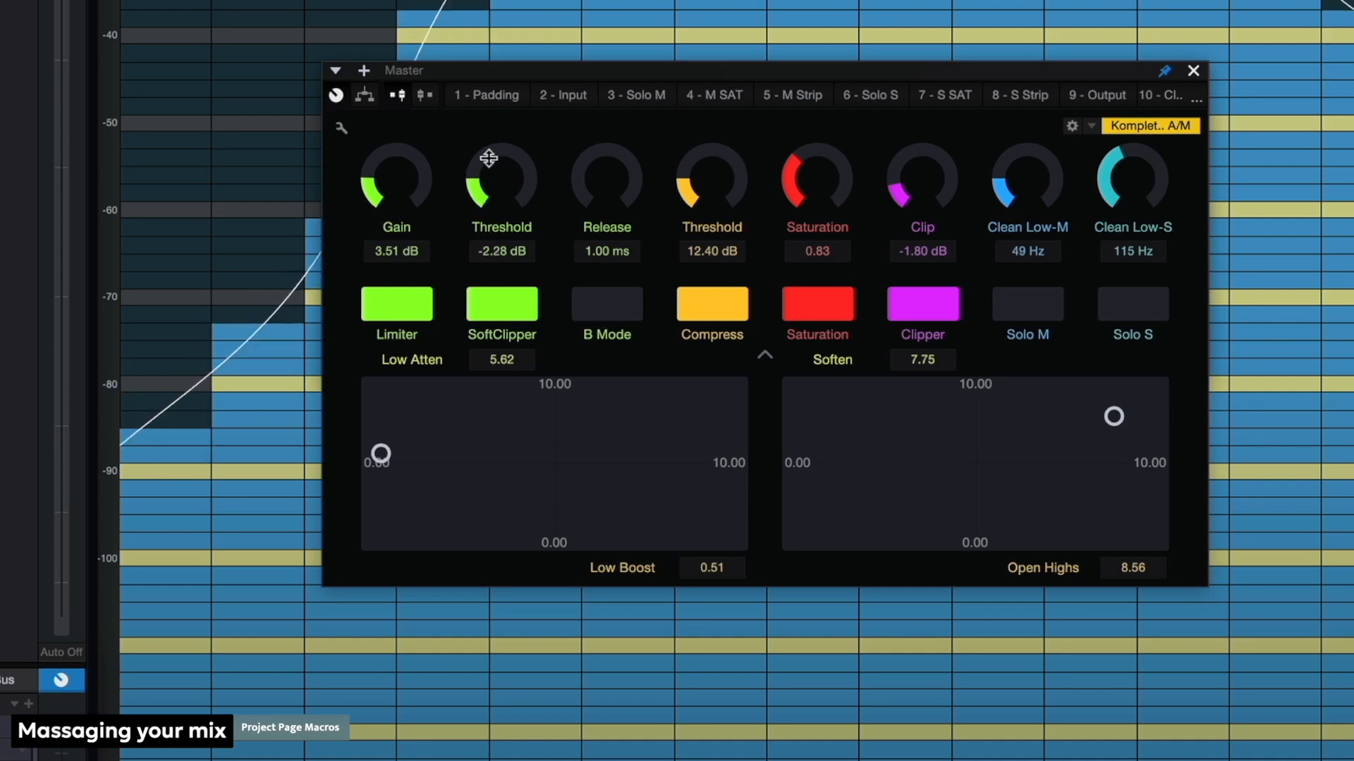
- Raise the master's Soften macro to 8.81 and Open Highs to 10.00, and lower Low Atten
{"action": "left_click_drag", "start_coordinate": [1114, 417], "coordinate": [1176, 395]}
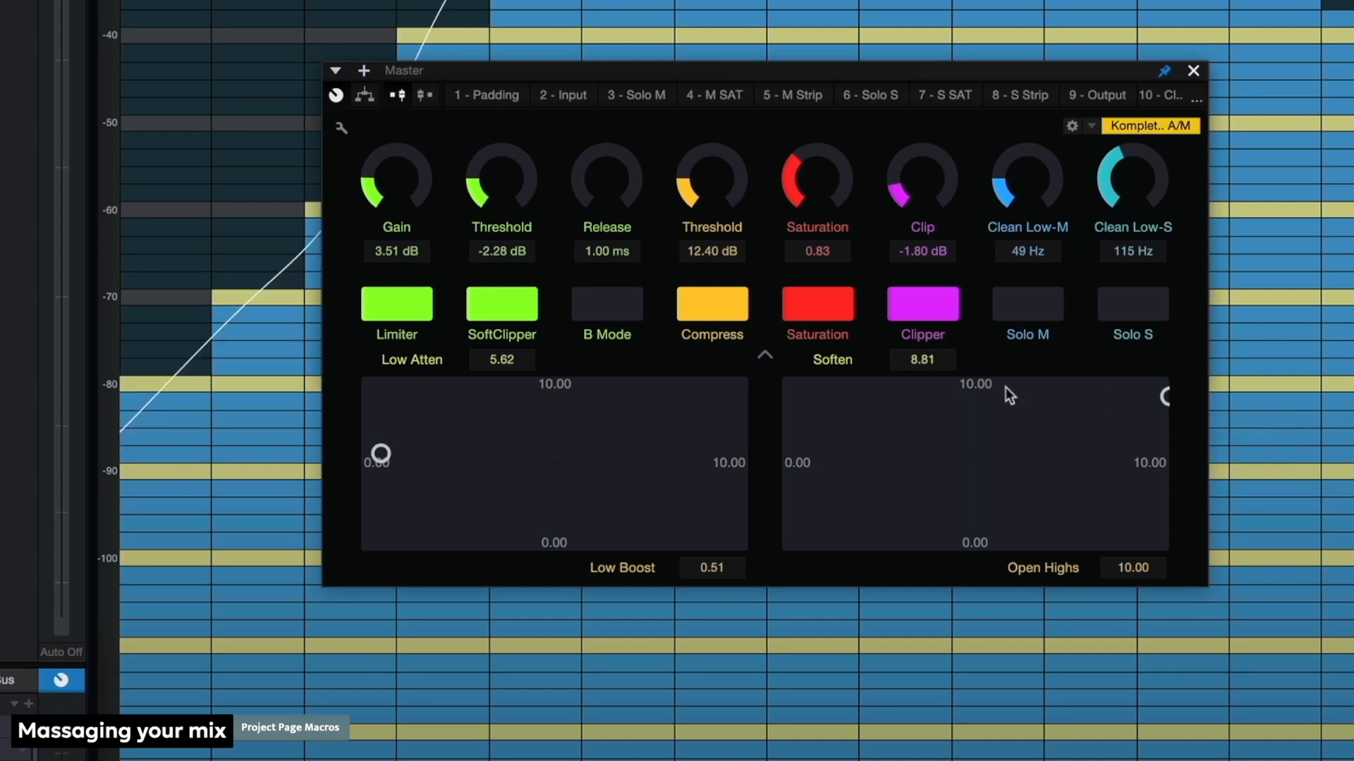
{"action": "left_click_drag", "start_coordinate": [381, 455], "coordinate": [384, 489]}
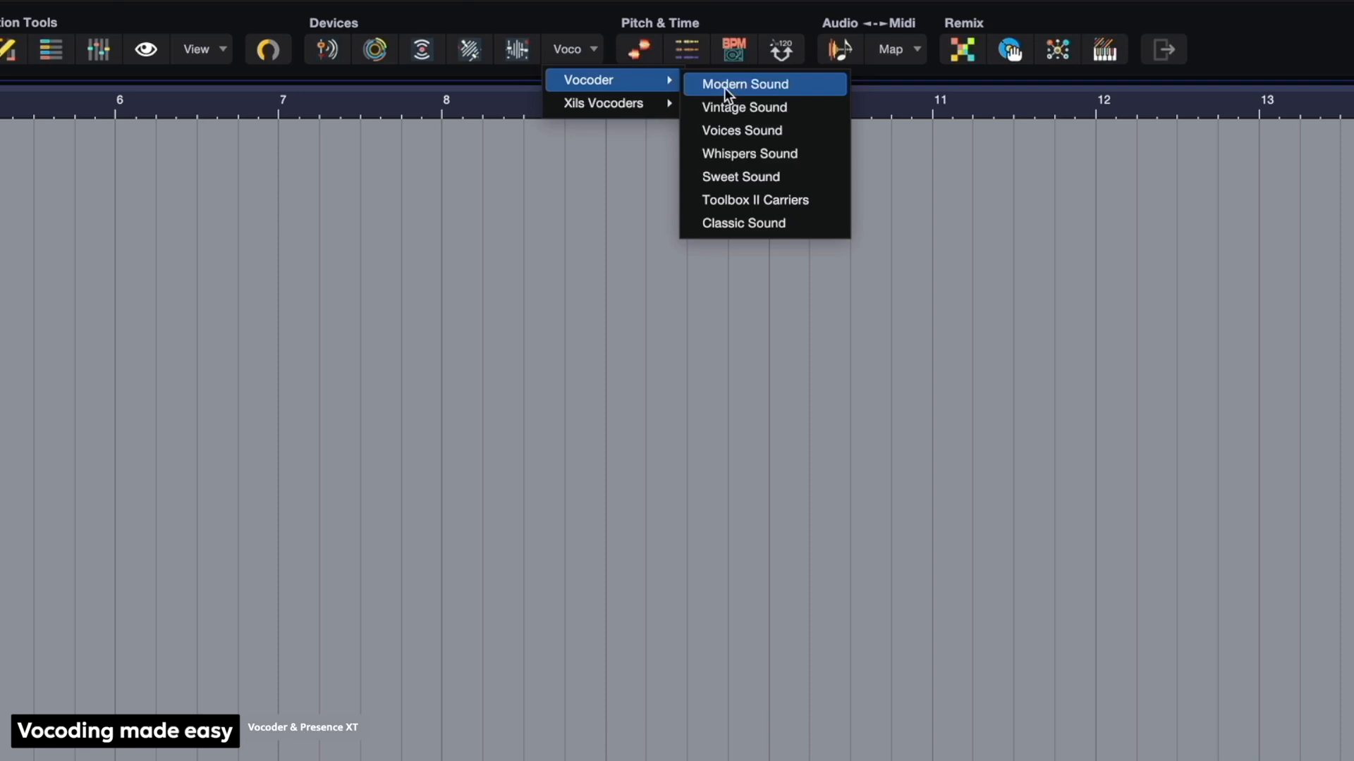
- Load the Modern Sound vocoder setup, and try the Xils Lab 201, 5000 and V+ vocoders
{"action": "left_click", "coordinate": [725, 87]}
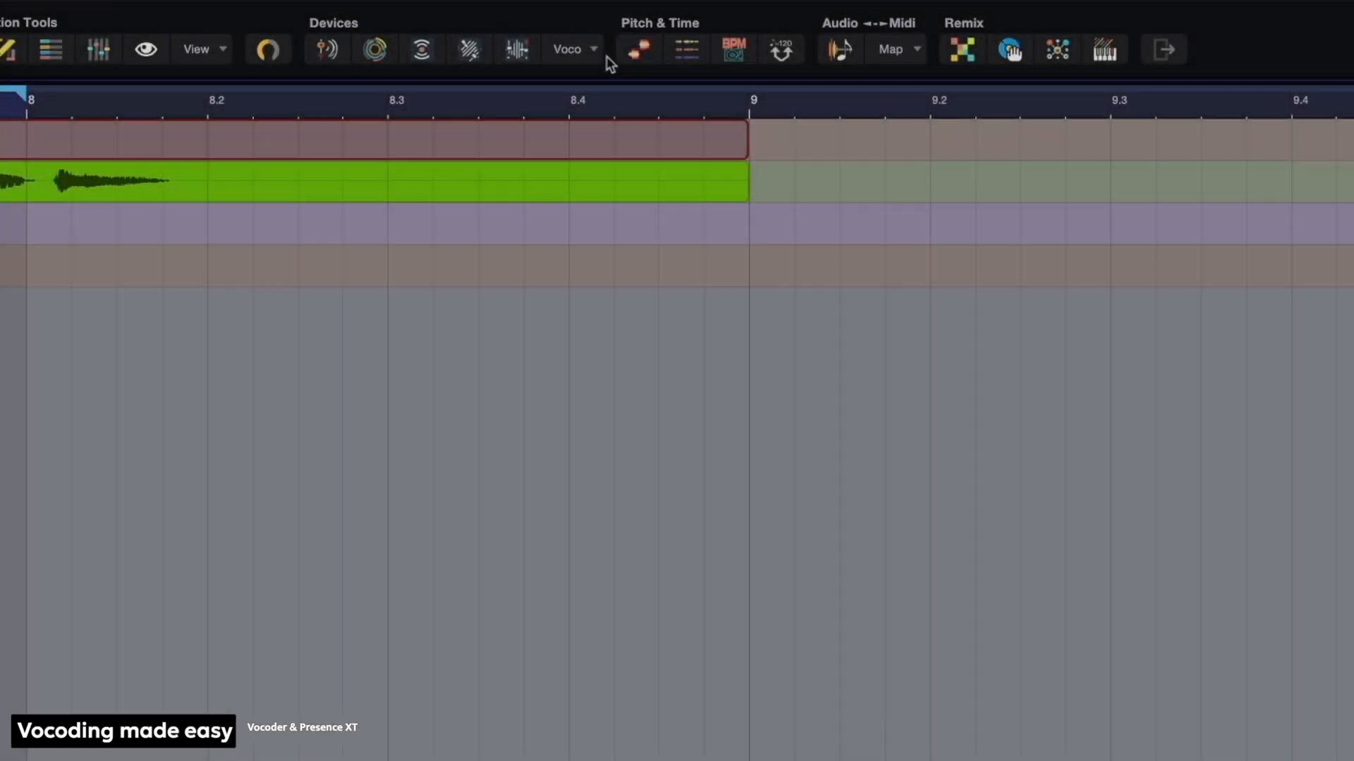
{"action": "left_click", "coordinate": [596, 48]}
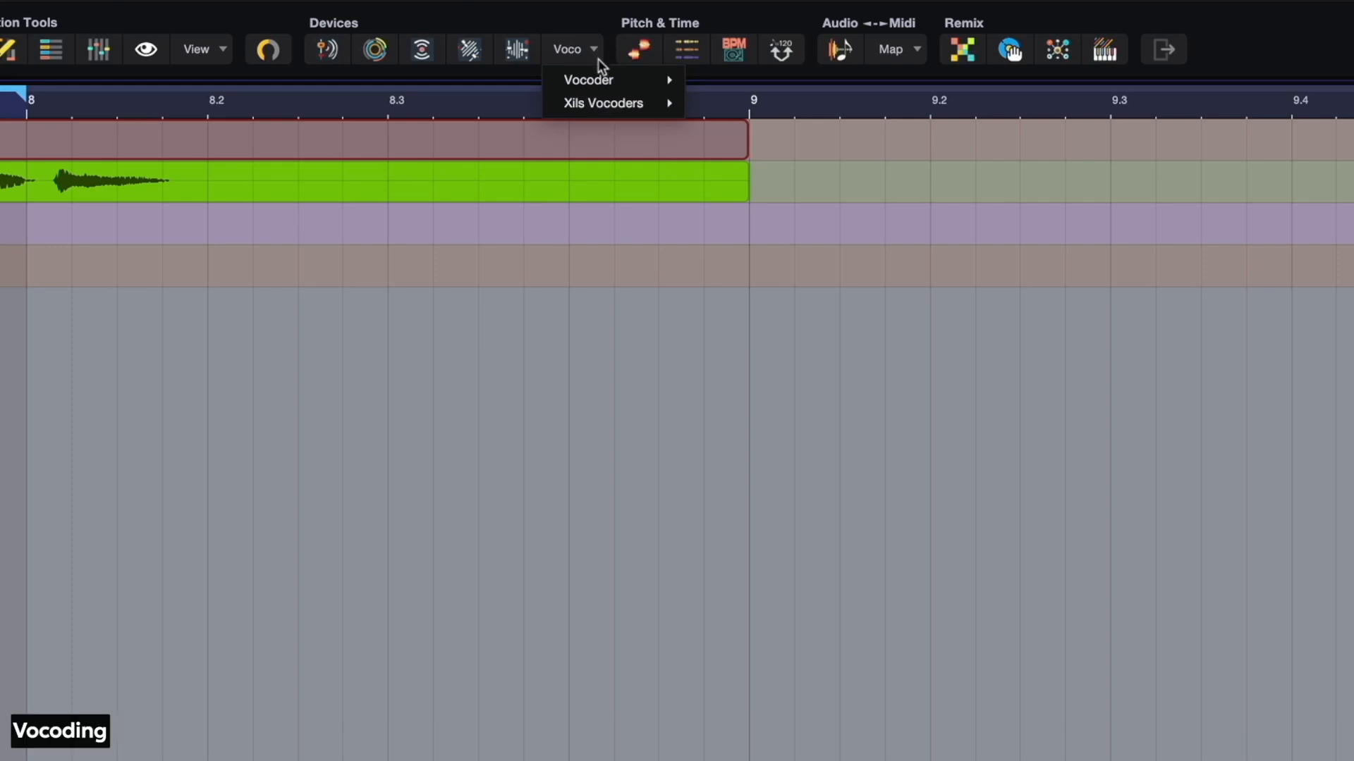
{"action": "mouse_move", "coordinate": [604, 105]}
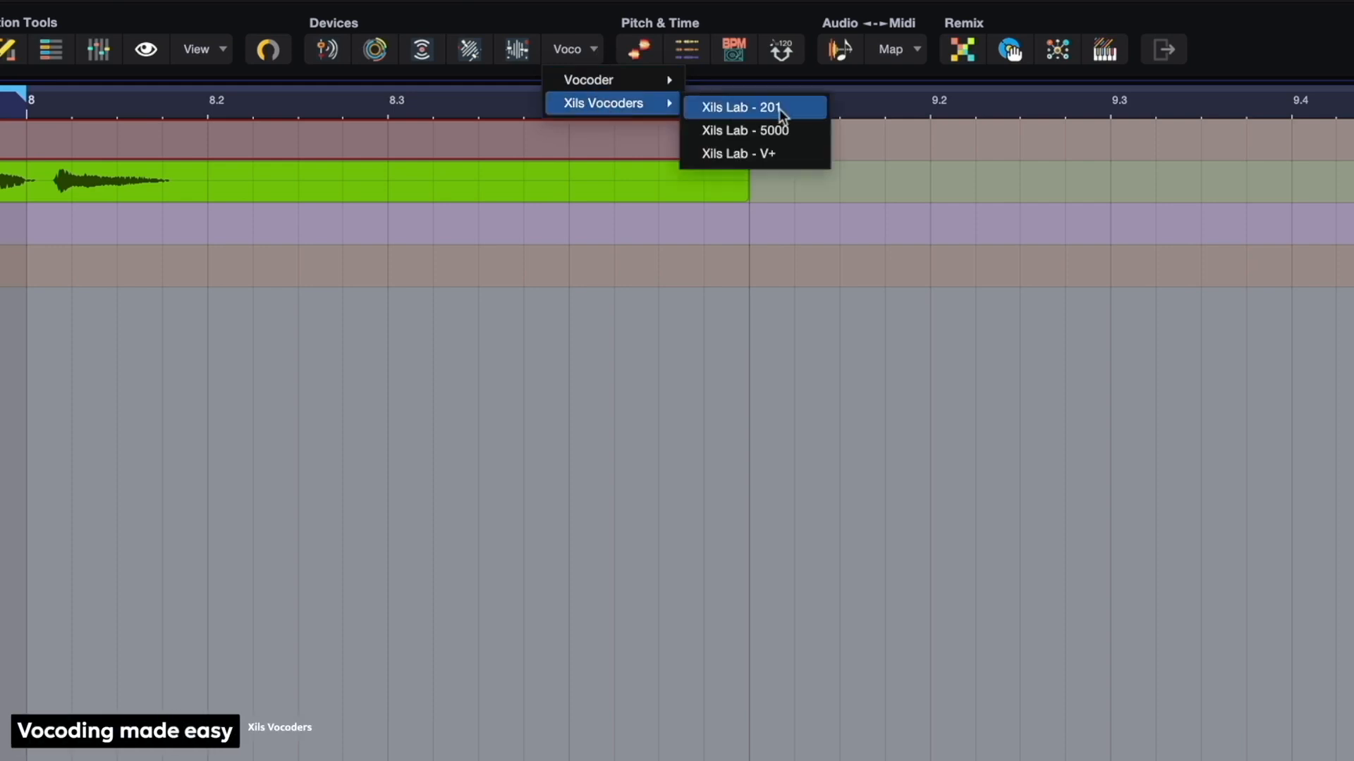
{"action": "left_click", "coordinate": [740, 107]}
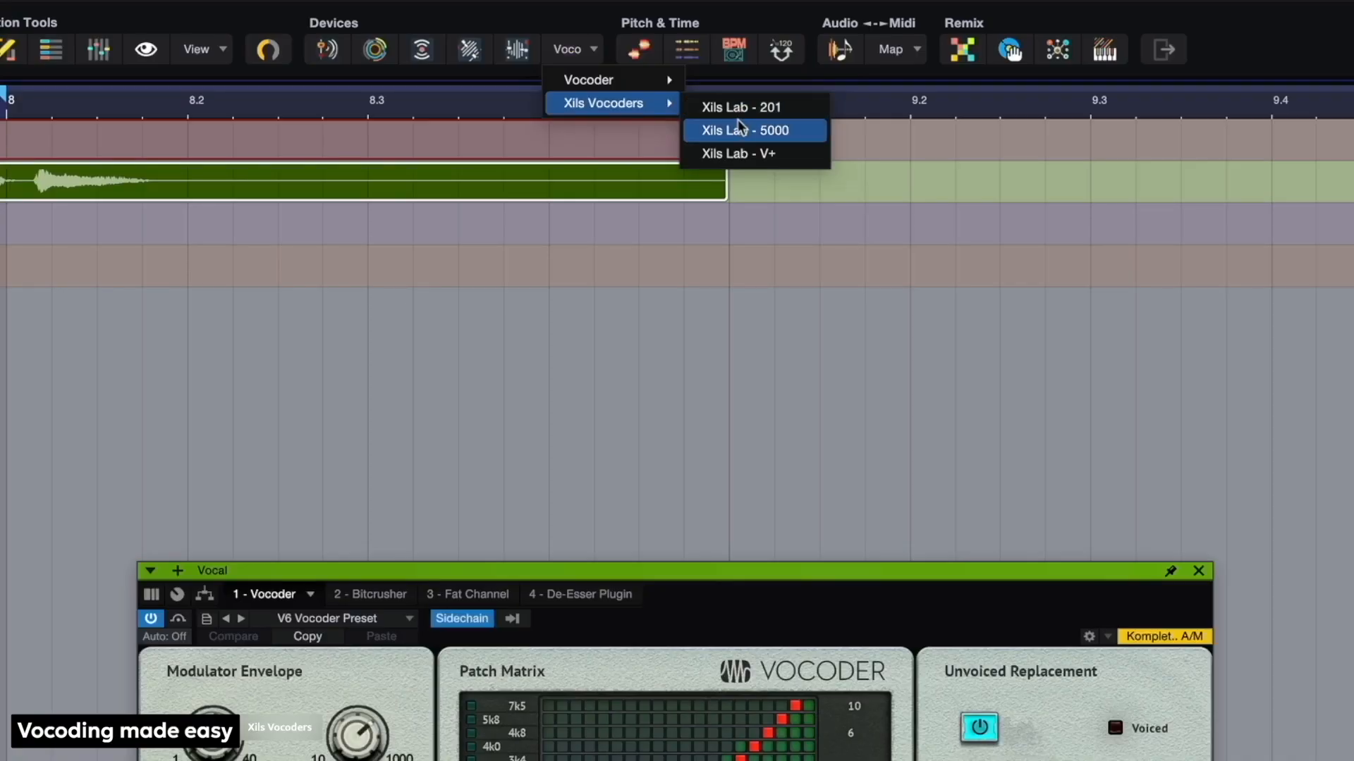
{"action": "left_click", "coordinate": [738, 130]}
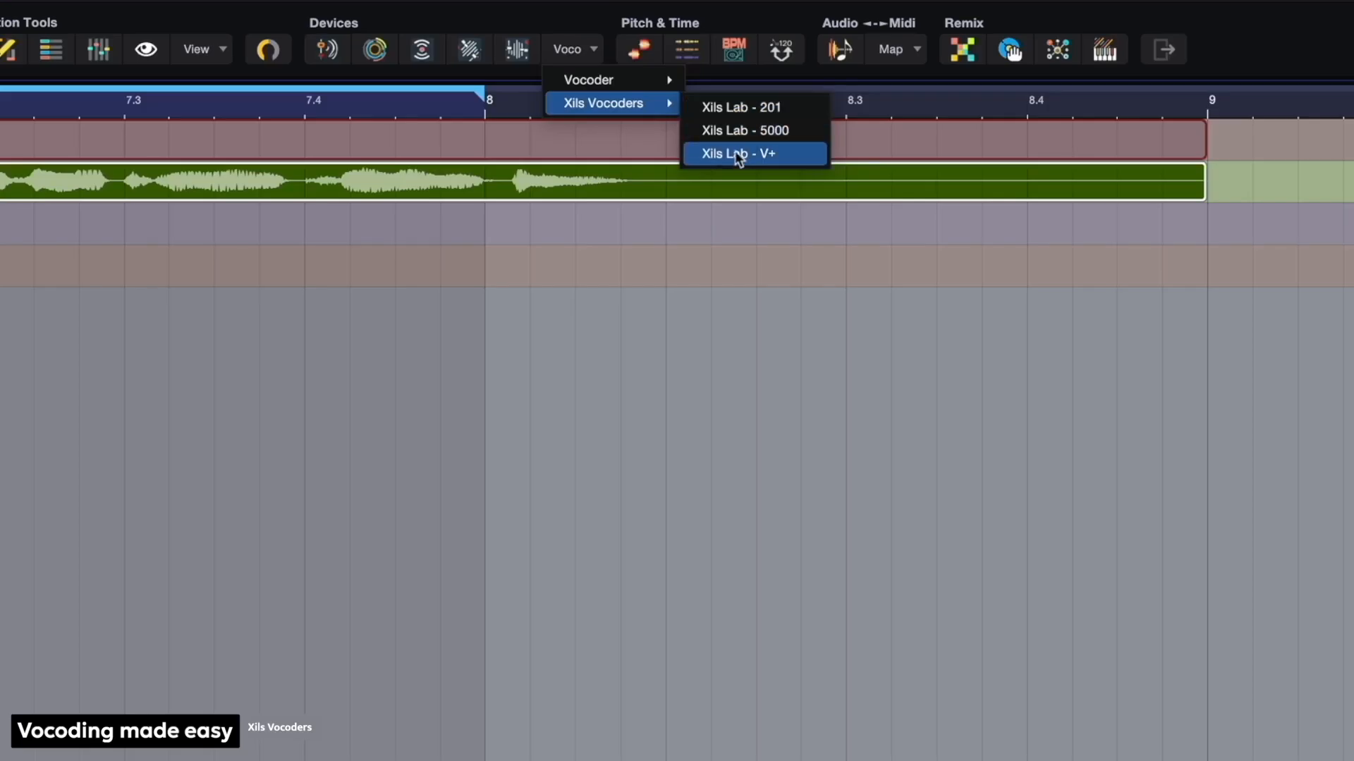
{"action": "left_click", "coordinate": [735, 151]}
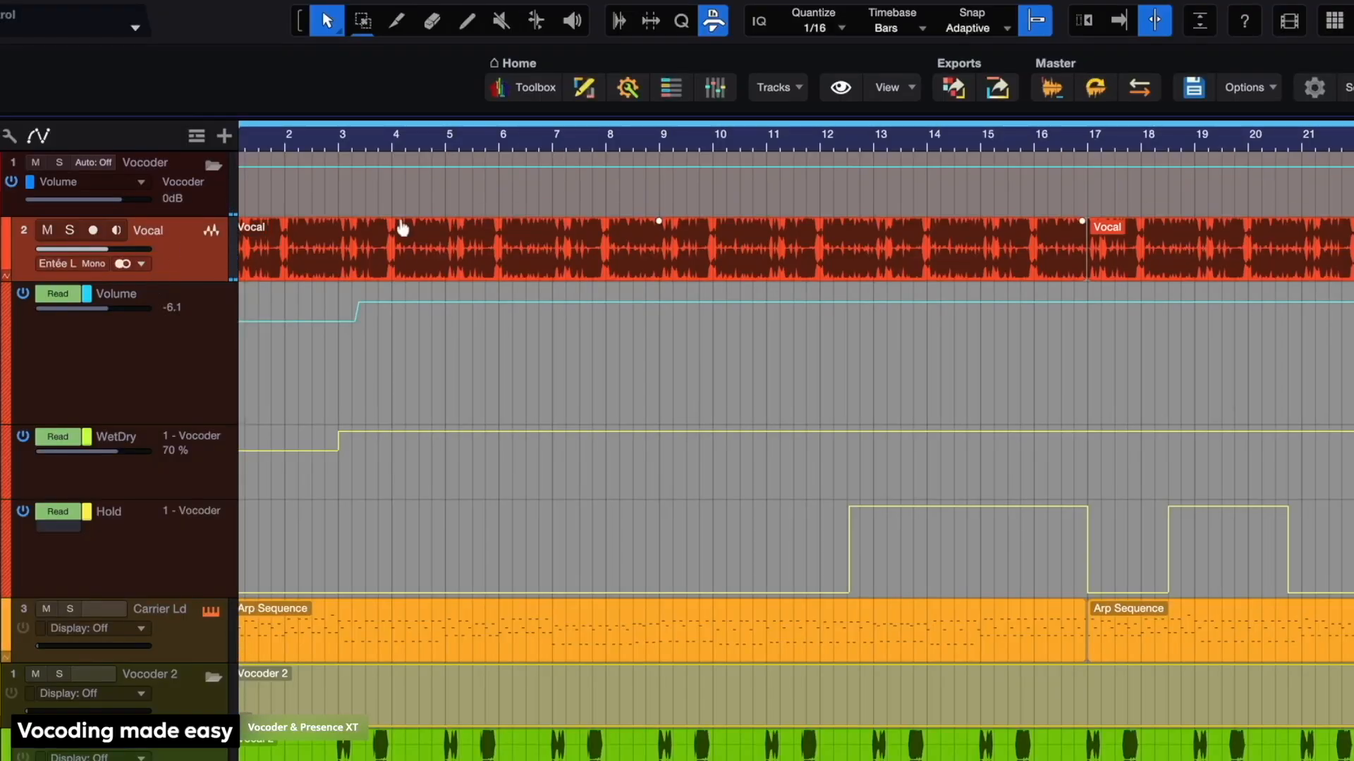
- Show the Production Tools and inspect the Carrier Ld track's Arp Sequence and the Vocal event in the editor
{"action": "scroll", "coordinate": [402, 228], "scroll_direction": "right", "scroll_amount": 1}
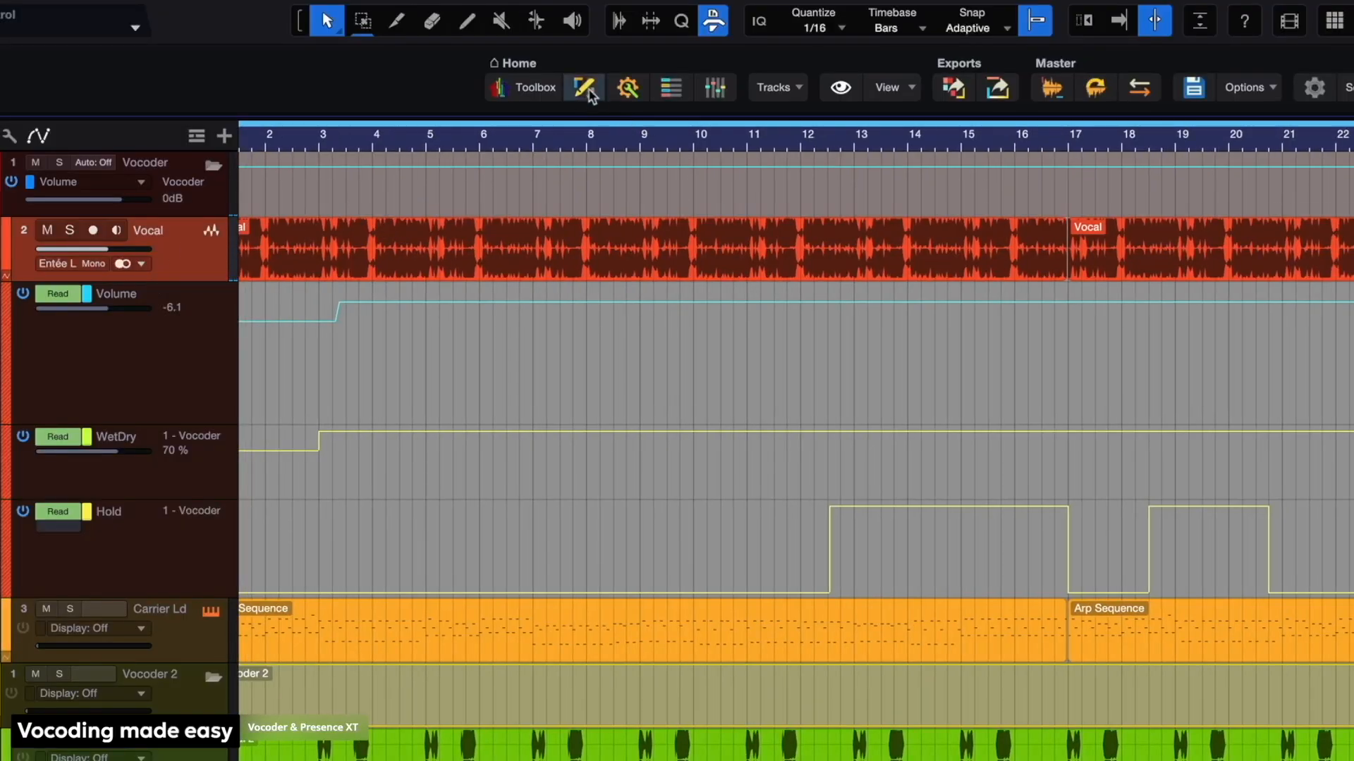
{"action": "left_click", "coordinate": [615, 93]}
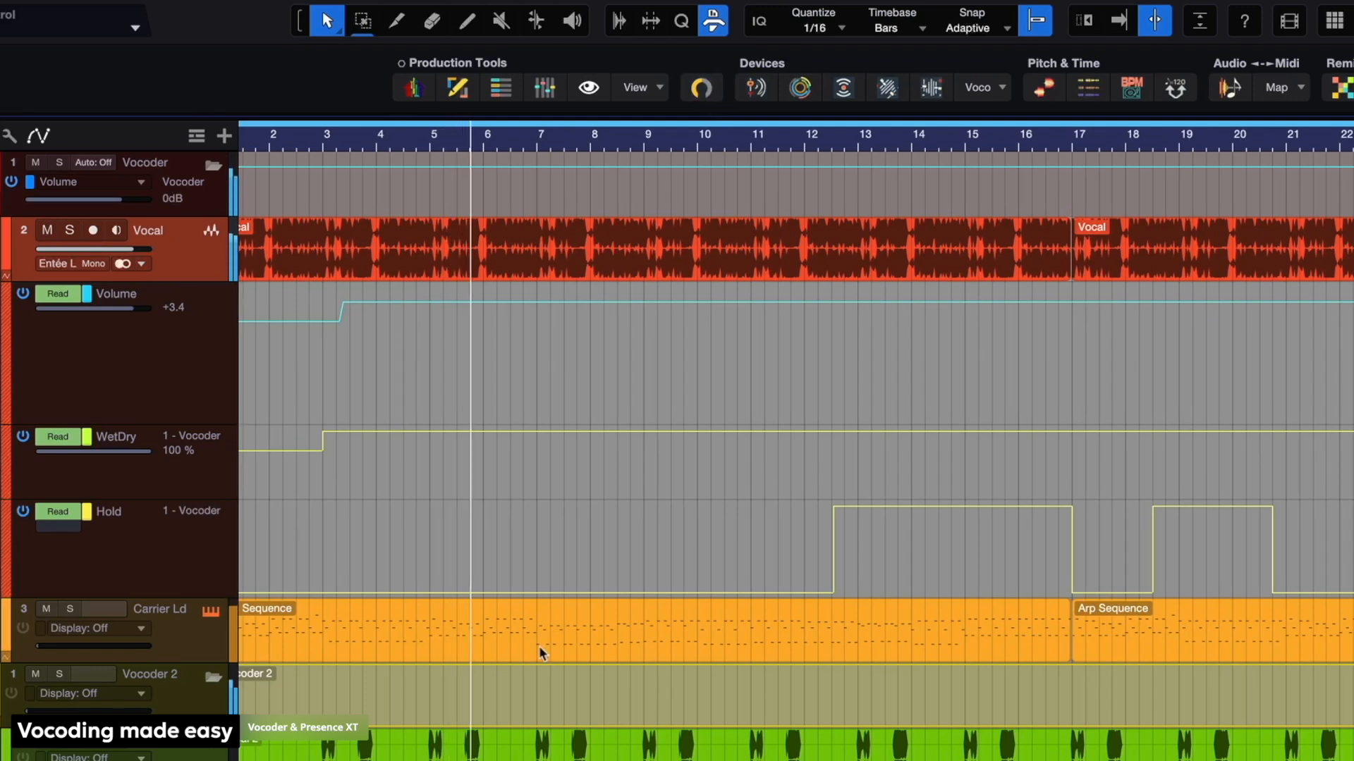
{"action": "double_click", "coordinate": [526, 632]}
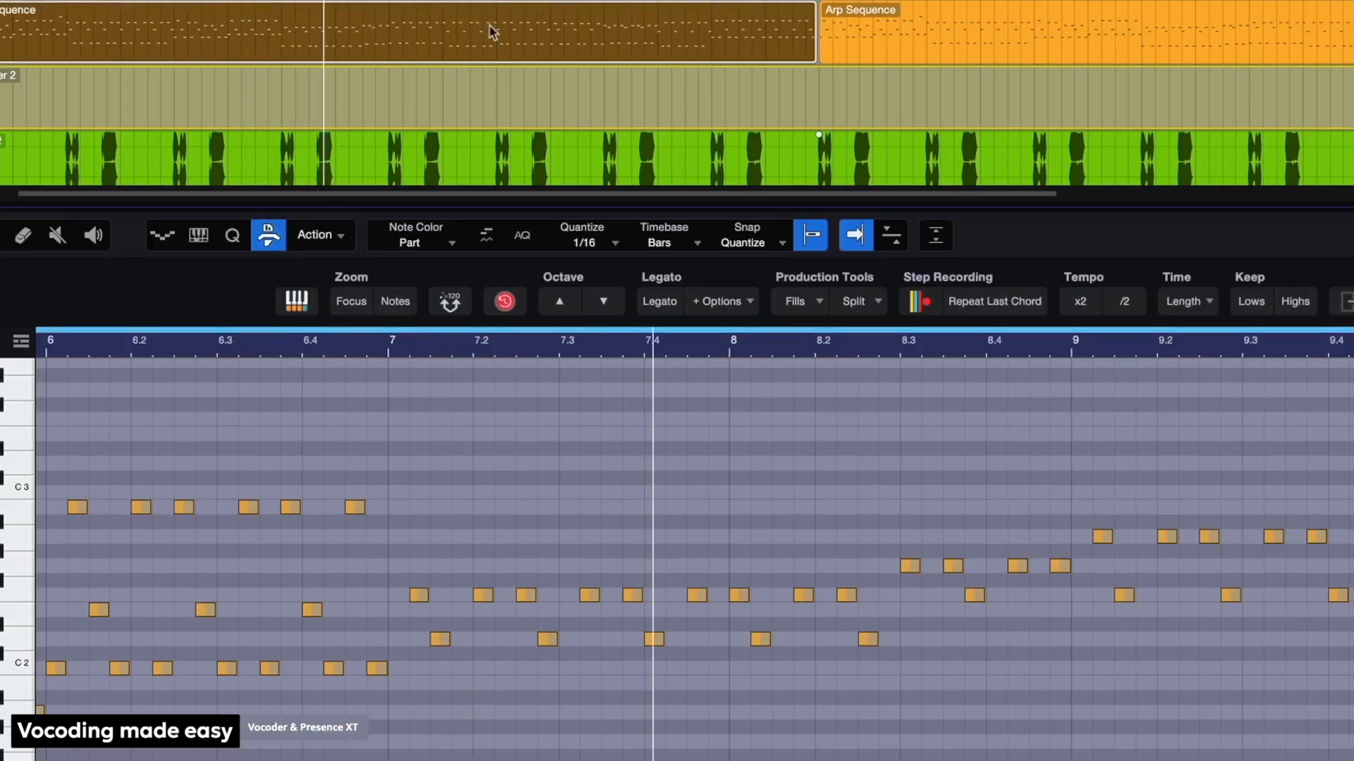
{"action": "left_click", "coordinate": [451, 1]}
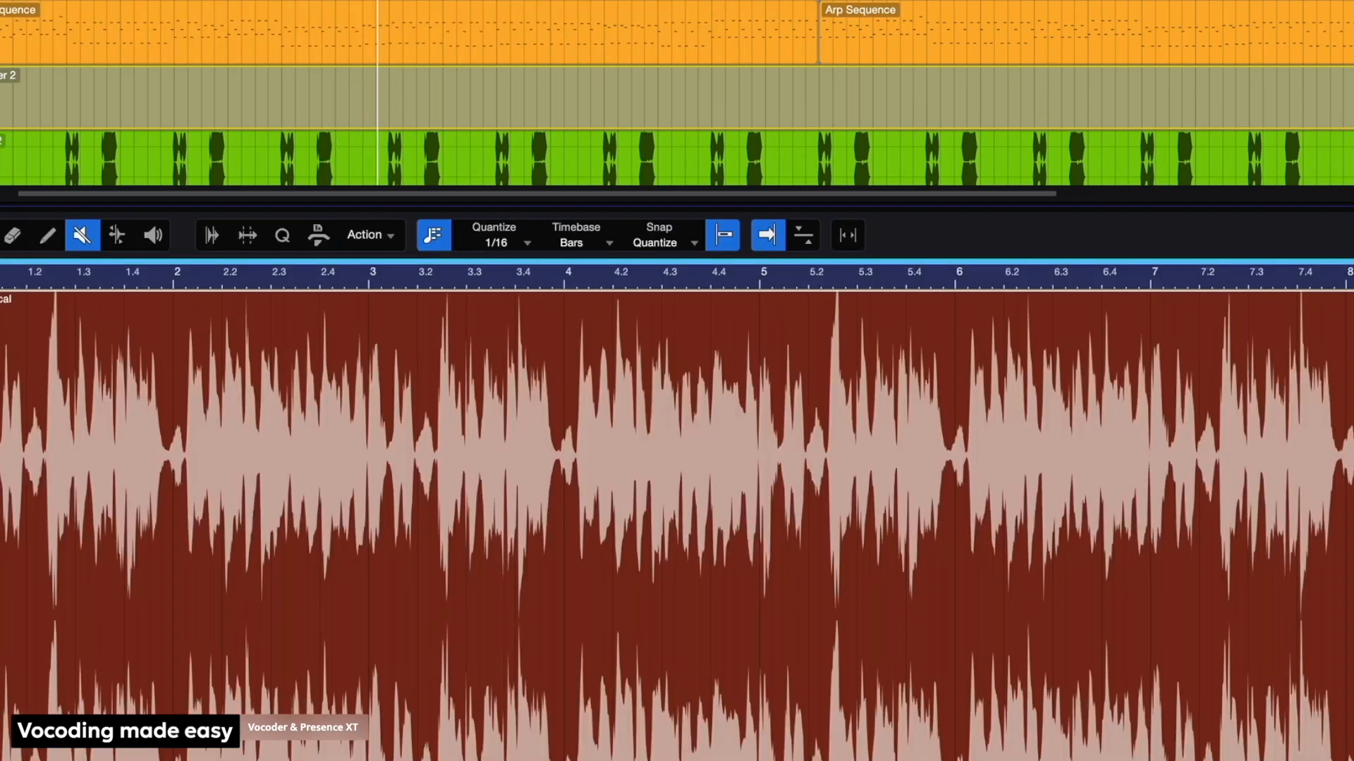
- Show the Vocal channel's macro controls clear of the Hold automation lane and examine the Freeze macro during playback
{"action": "left_click", "coordinate": [628, 32]}
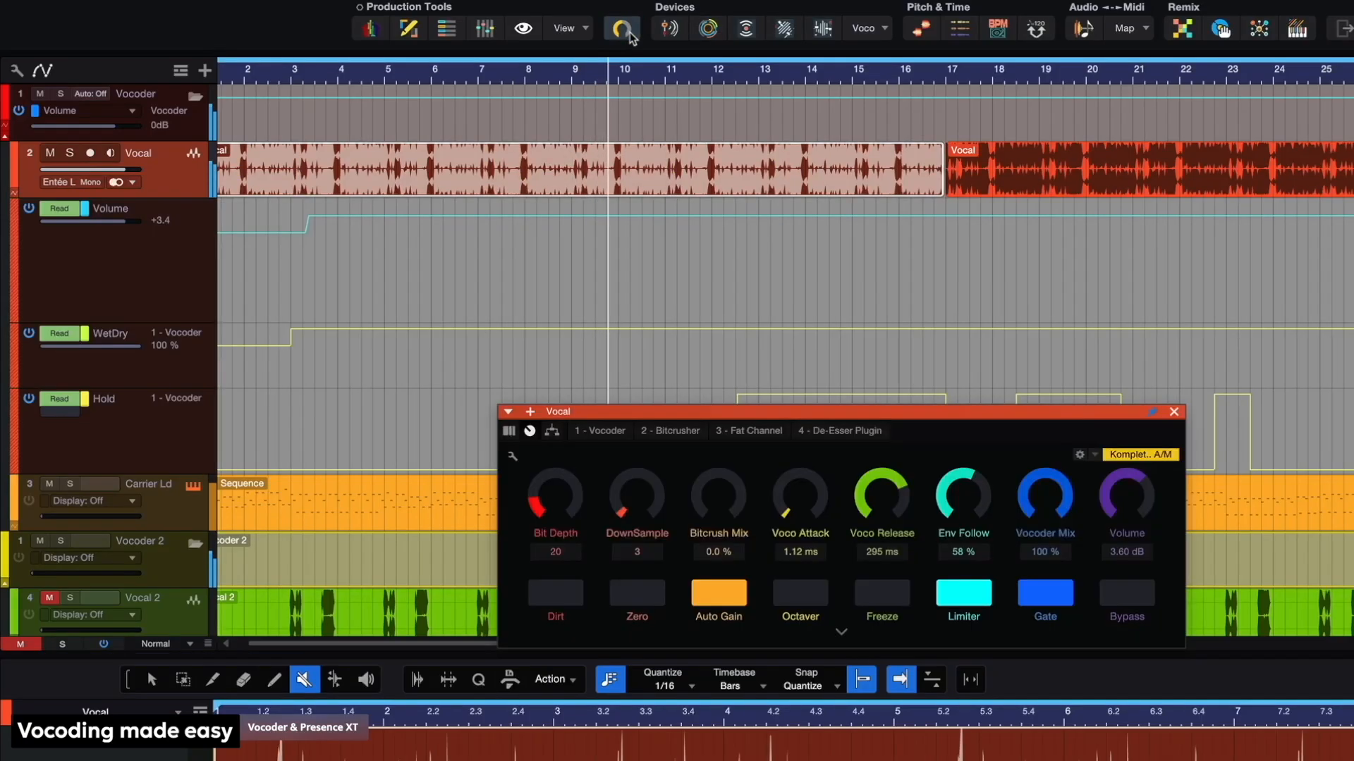
{"action": "left_click_drag", "start_coordinate": [933, 439], "coordinate": [793, 534]}
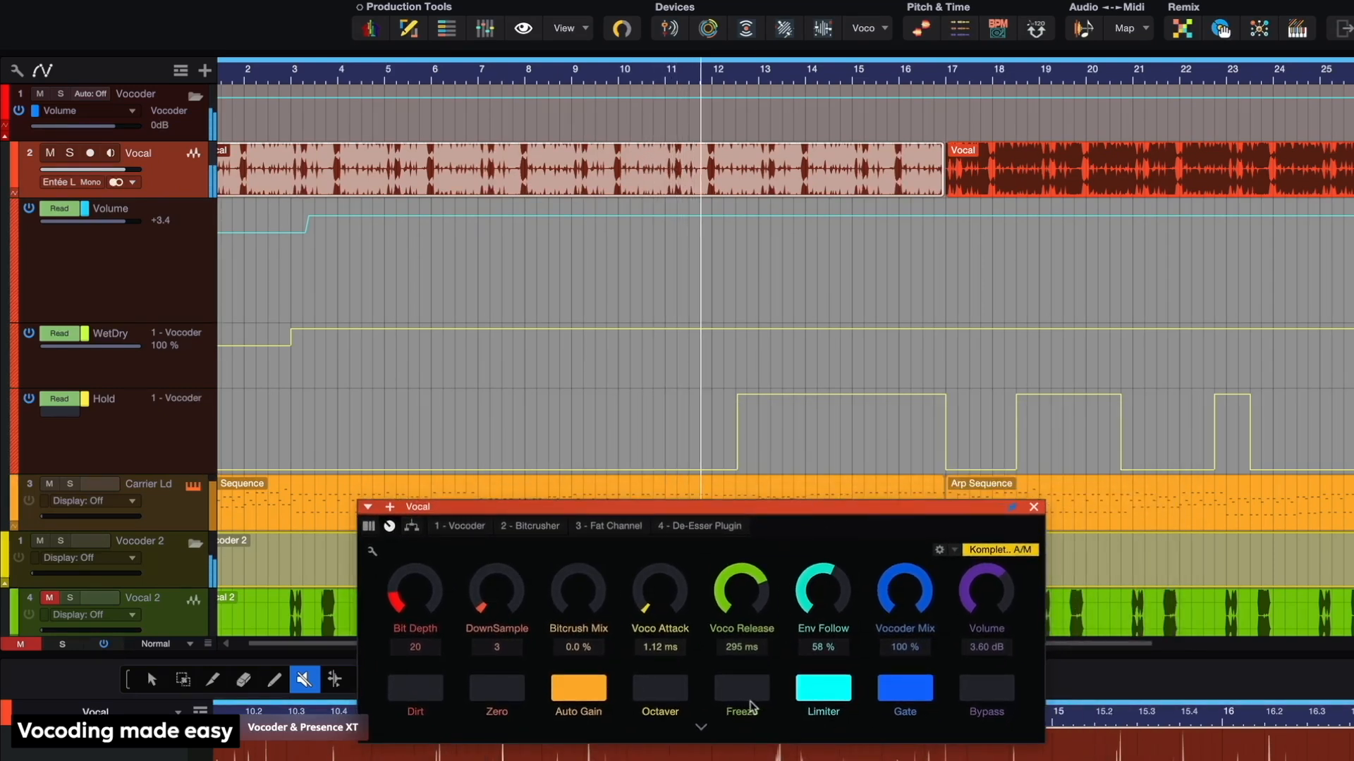
{"action": "left_click", "coordinate": [751, 712]}
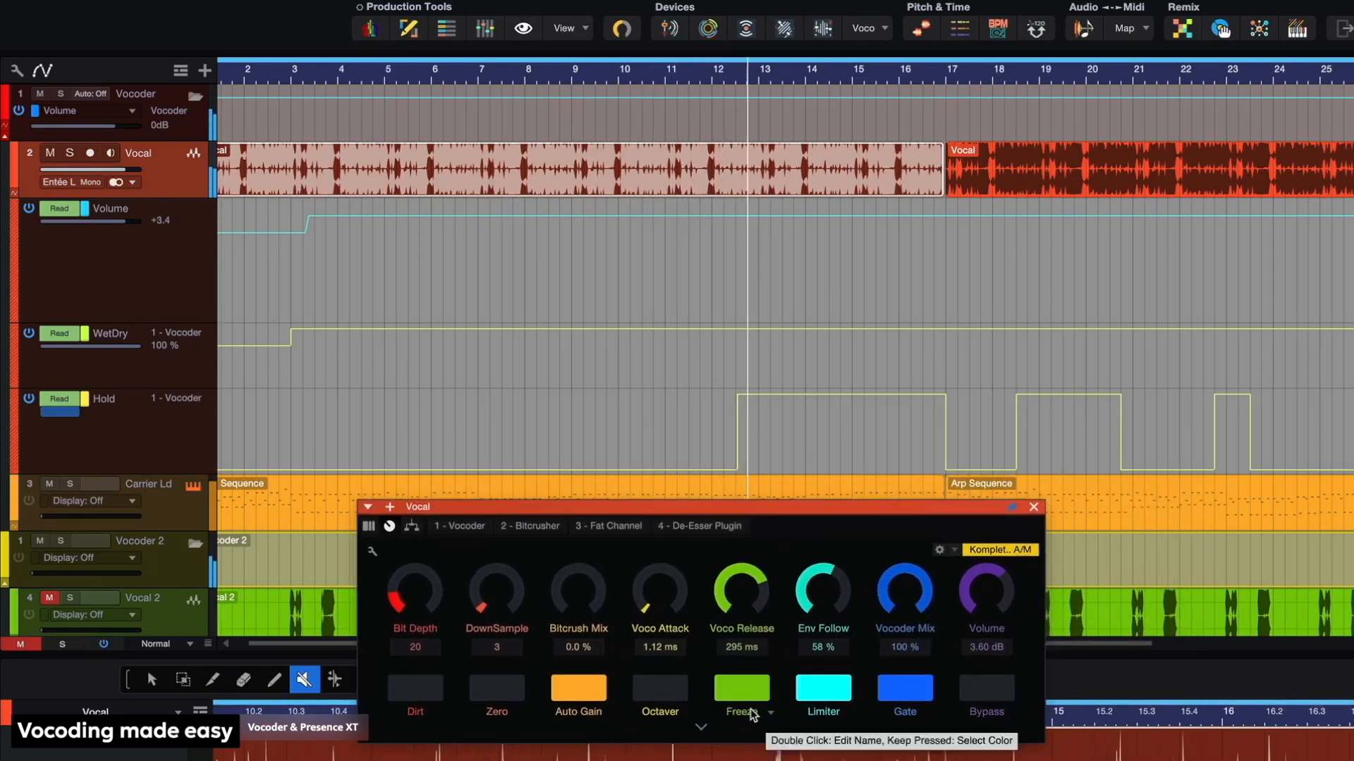